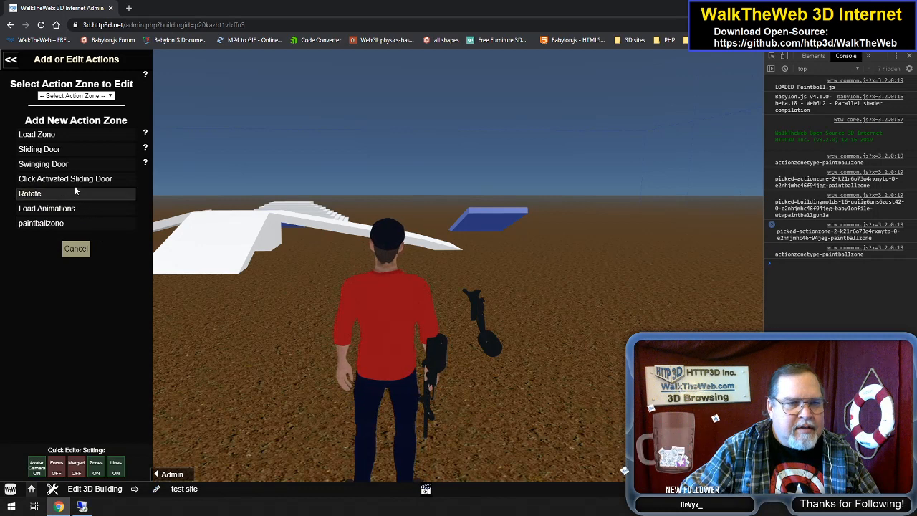
click(107, 98)
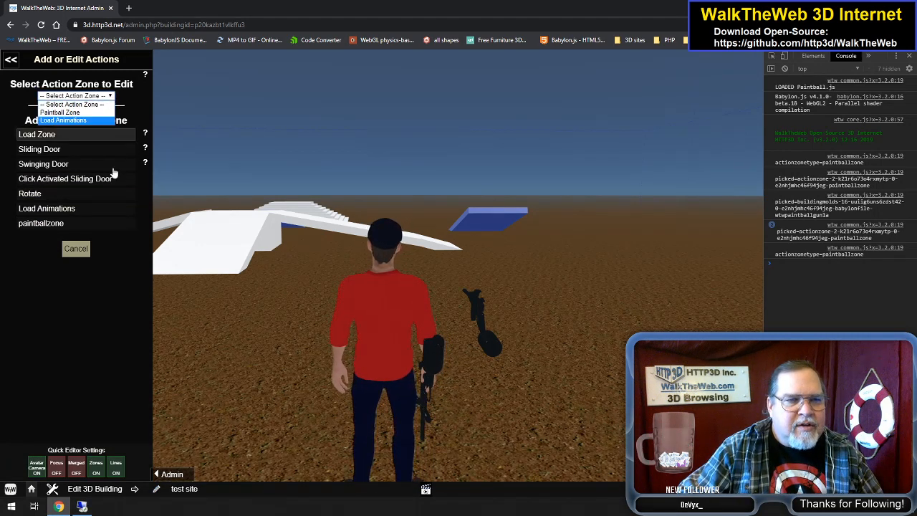
click(106, 296)
click(72, 135)
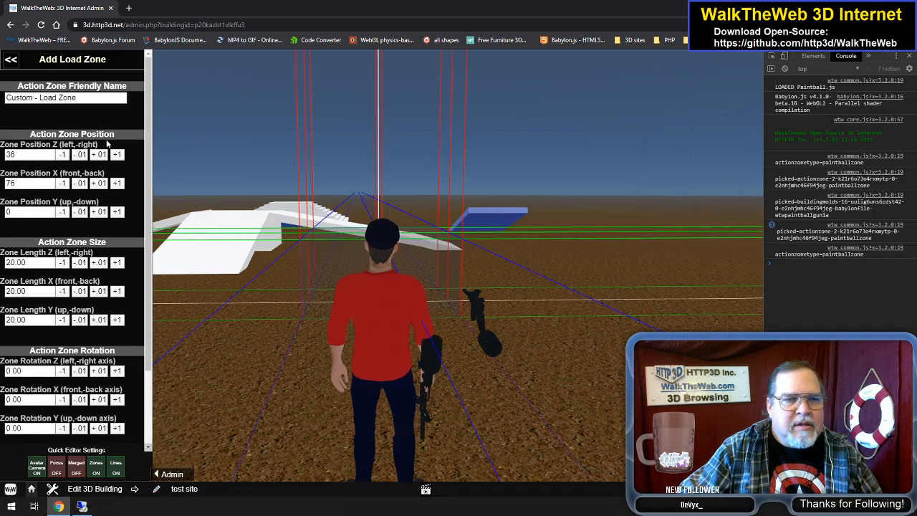
click(13, 60)
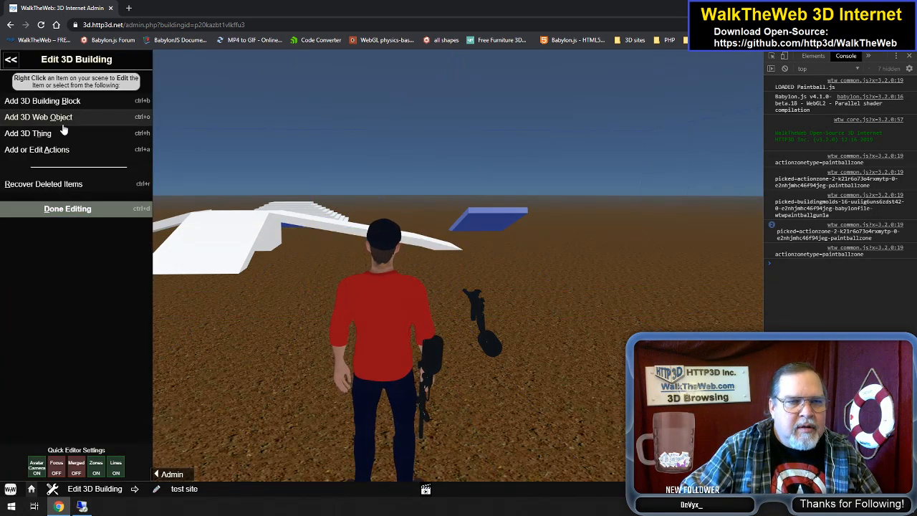
click(81, 149)
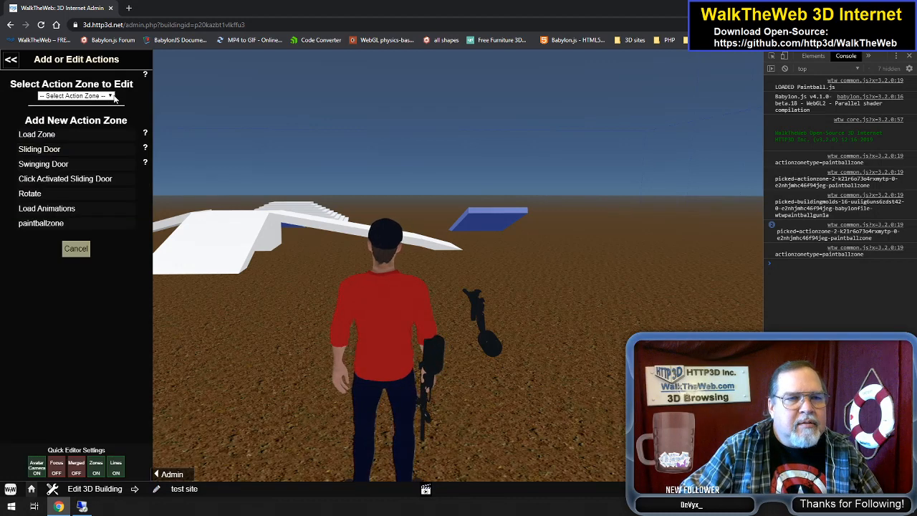
click(110, 96)
click(100, 130)
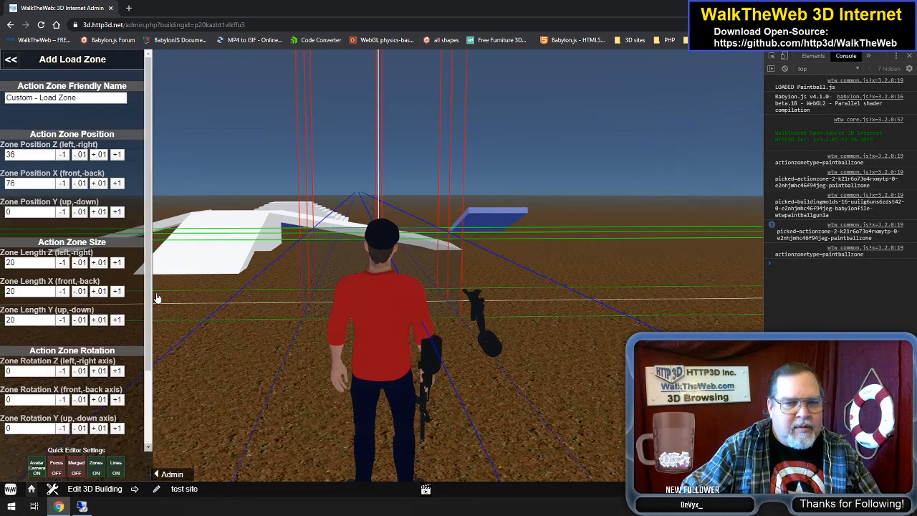
scroll(75, 430, down, 3)
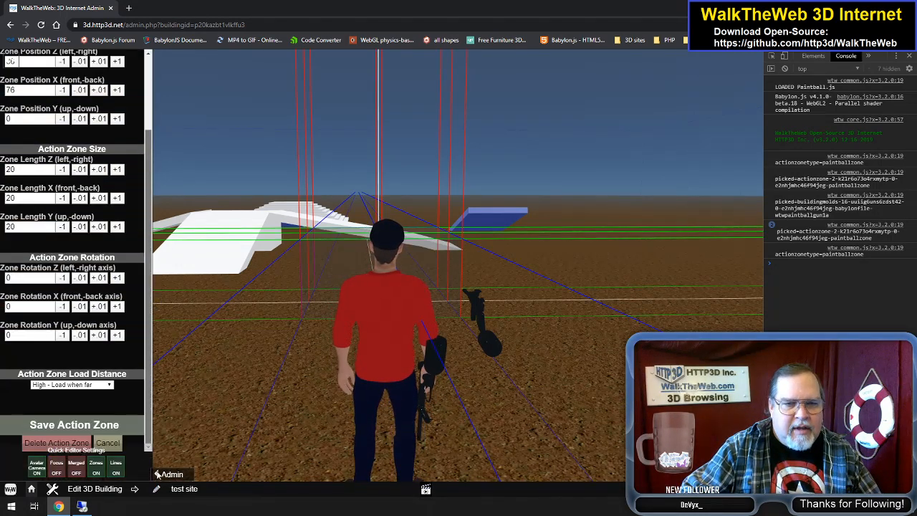
click(69, 443)
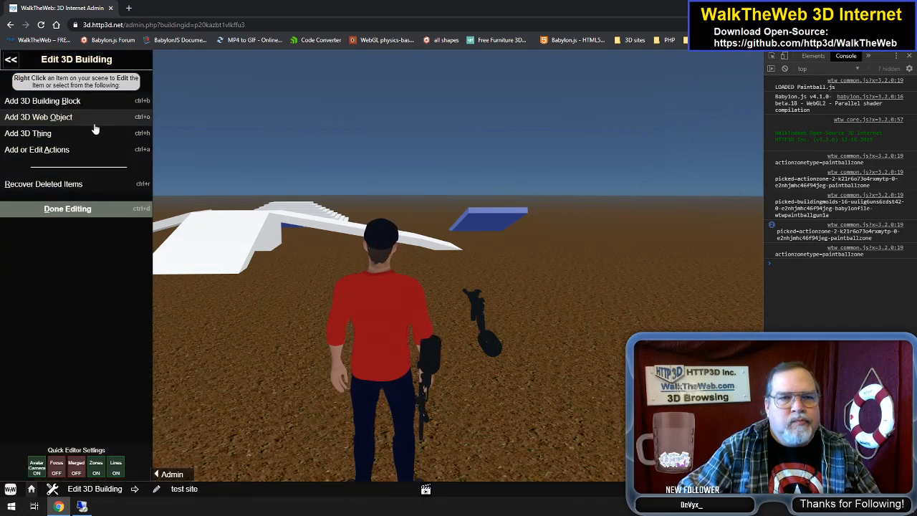
Step: Open the building's existing Paintball Zone for editing and set its Z and X lengths to 400
click(82, 150)
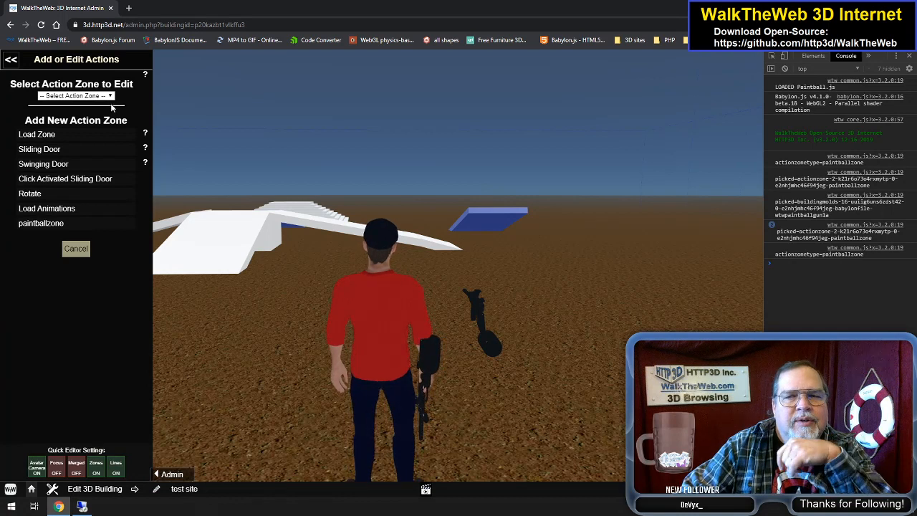
click(107, 96)
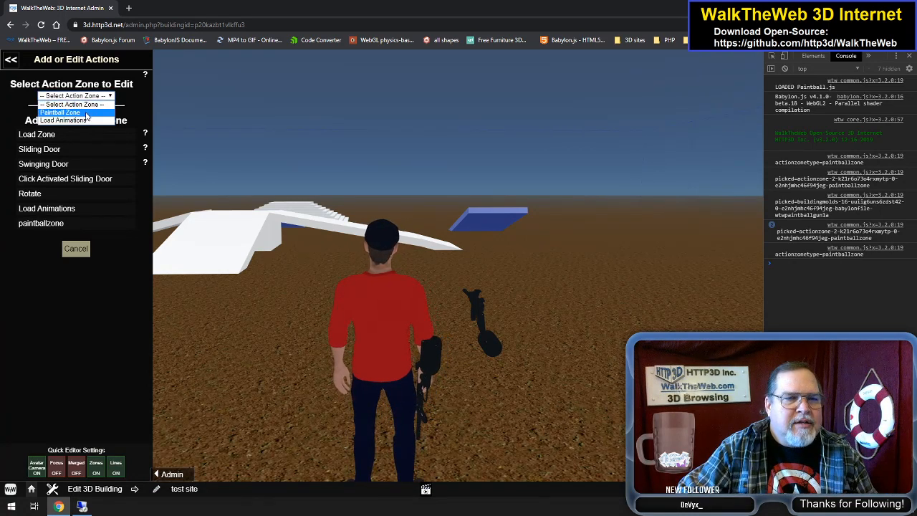
click(87, 113)
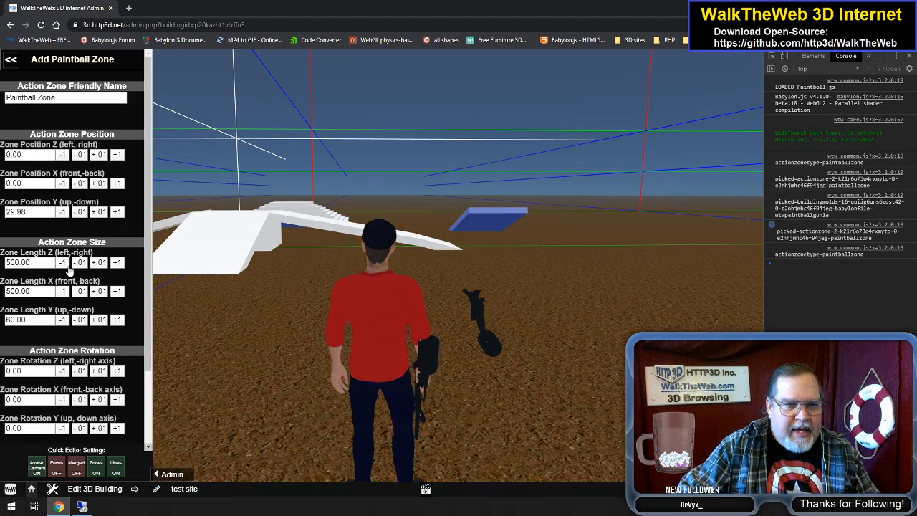
drag(8, 262, 5, 290)
text(4)
click(45, 263)
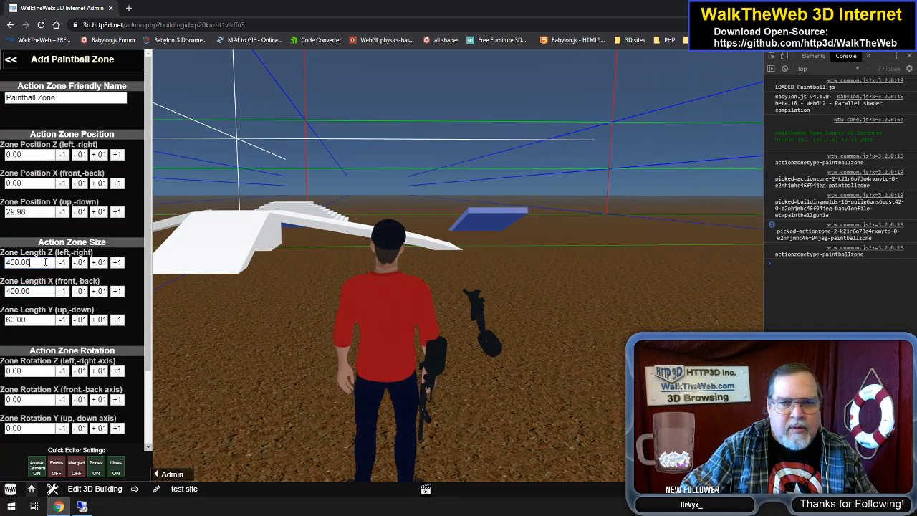
Step: Set the Paintball Zone's Z and X lengths to 300 and turn the avatar camera off to inspect the zone boundary
drag(10, 262, 5, 291)
text(3)
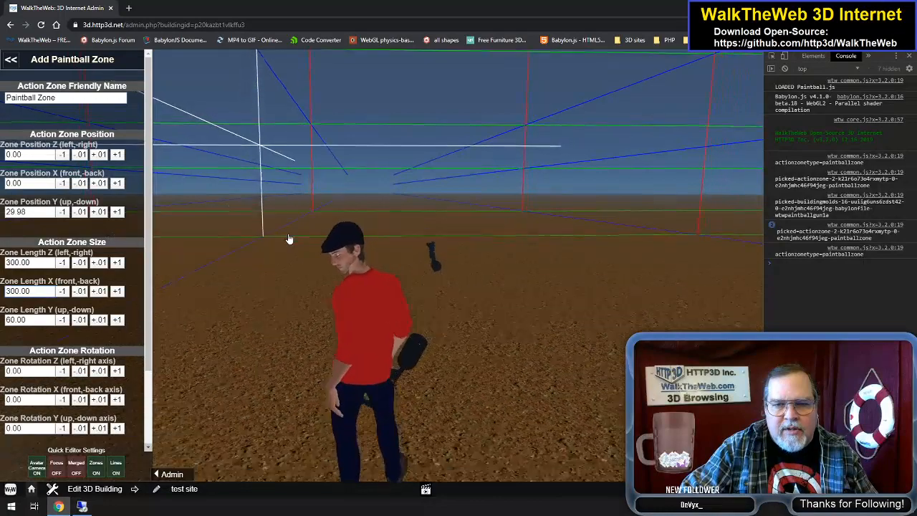
key(w)
drag(488, 226, 507, 231)
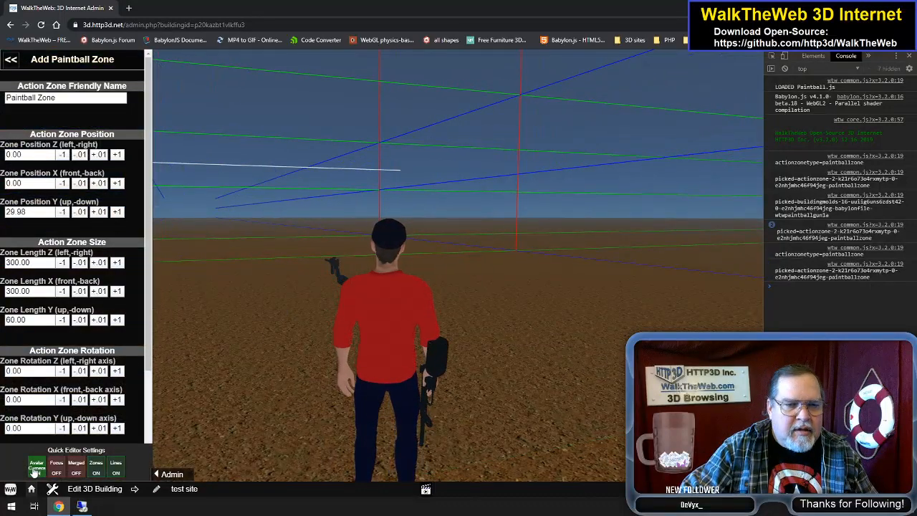
click(36, 467)
scroll(403, 305, down, 10)
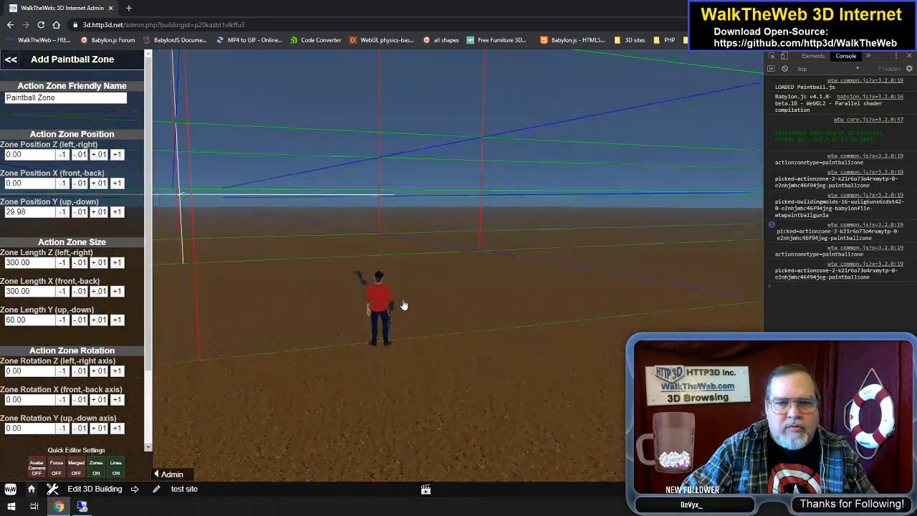
scroll(404, 305, up, 3)
scroll(403, 305, up, 3)
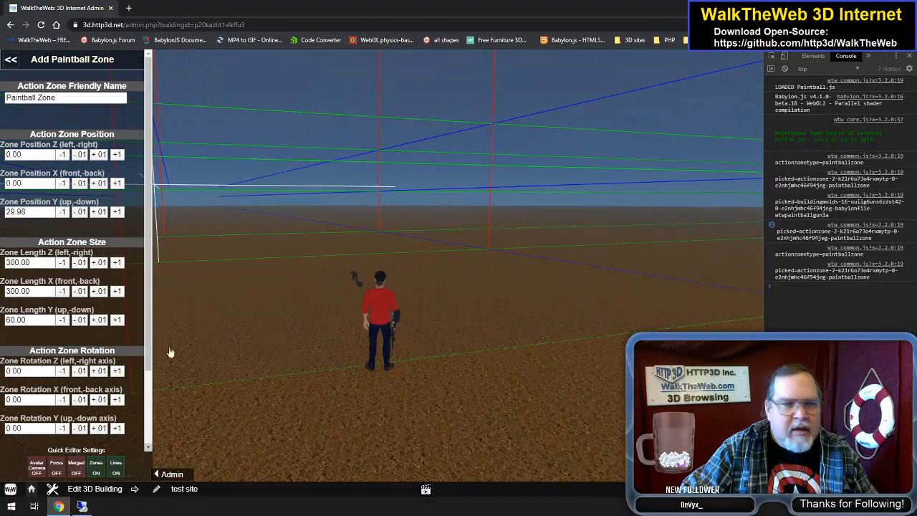
Step: Set the Paintball Zone's Z and X lengths to 250 and save the action zone
drag(6, 262, 13, 291)
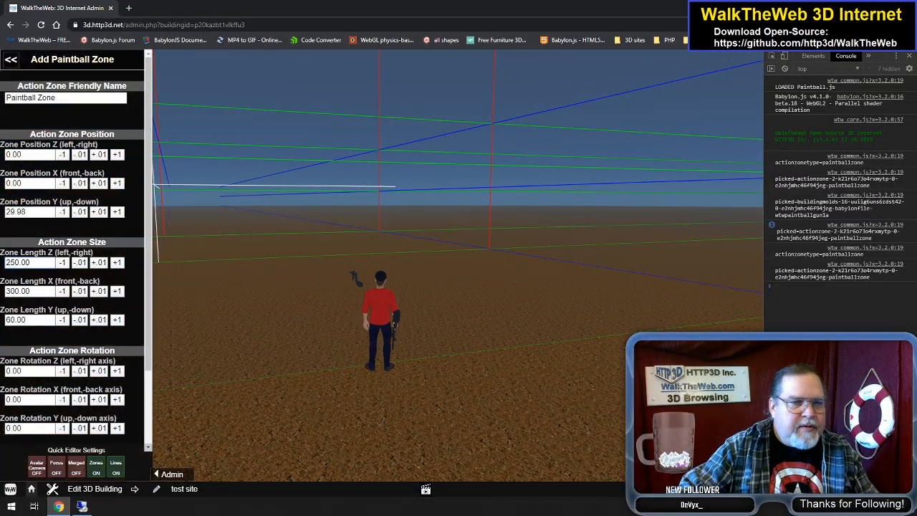
drag(14, 290, 6, 291)
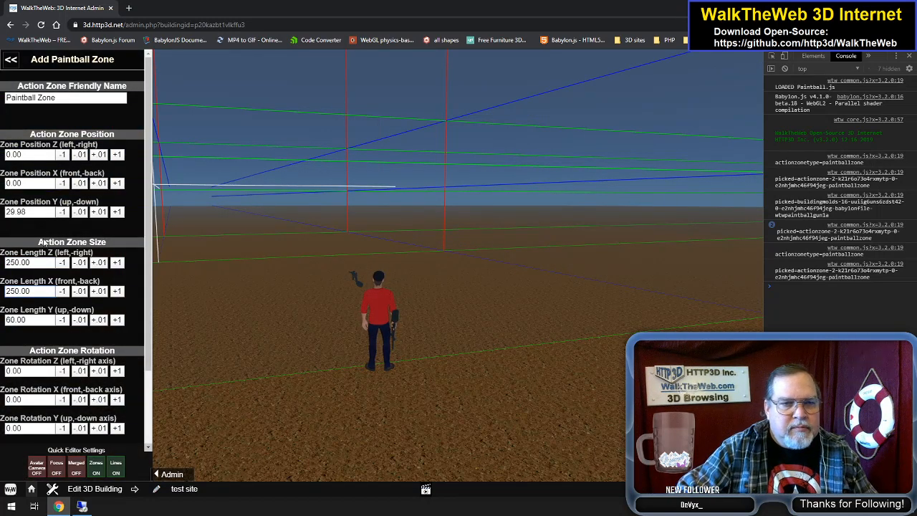
scroll(318, 208, up, 5)
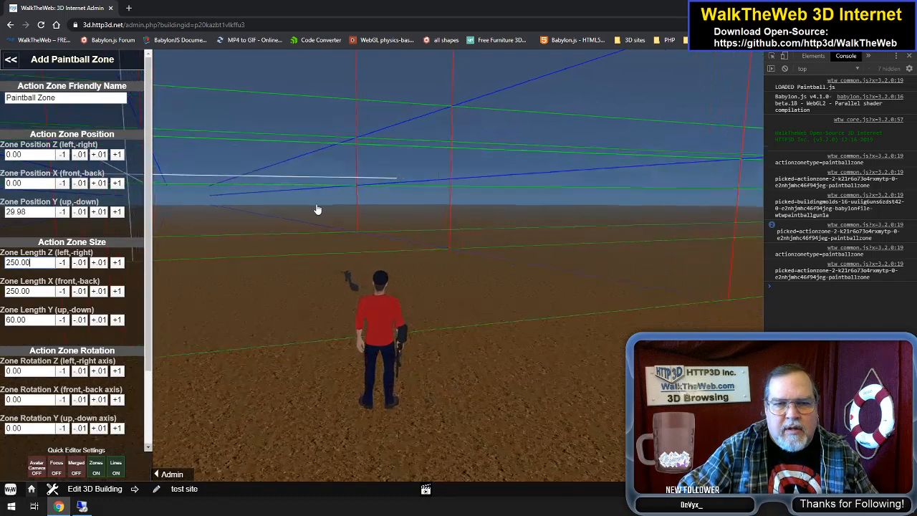
scroll(78, 373, down, 3)
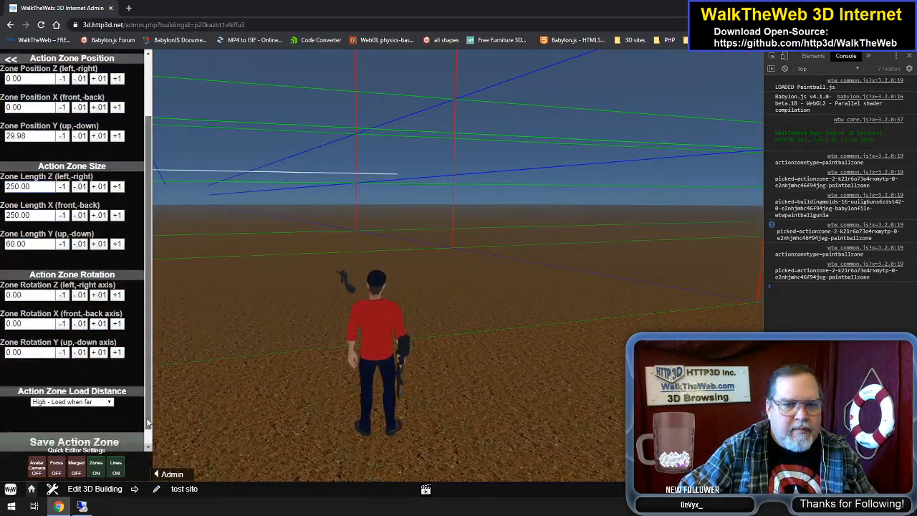
click(72, 424)
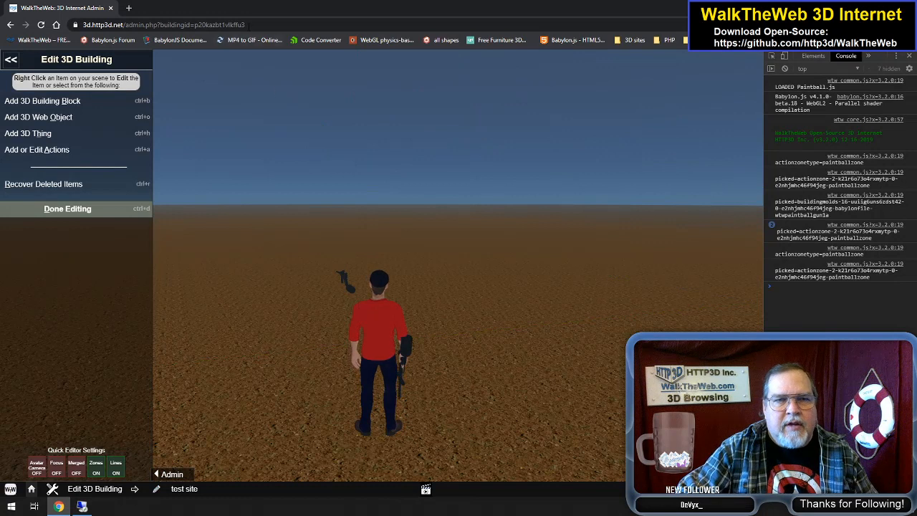
Step: Reload the building's admin page so the scene loads with the saved zone size
click(264, 24)
key(Return)
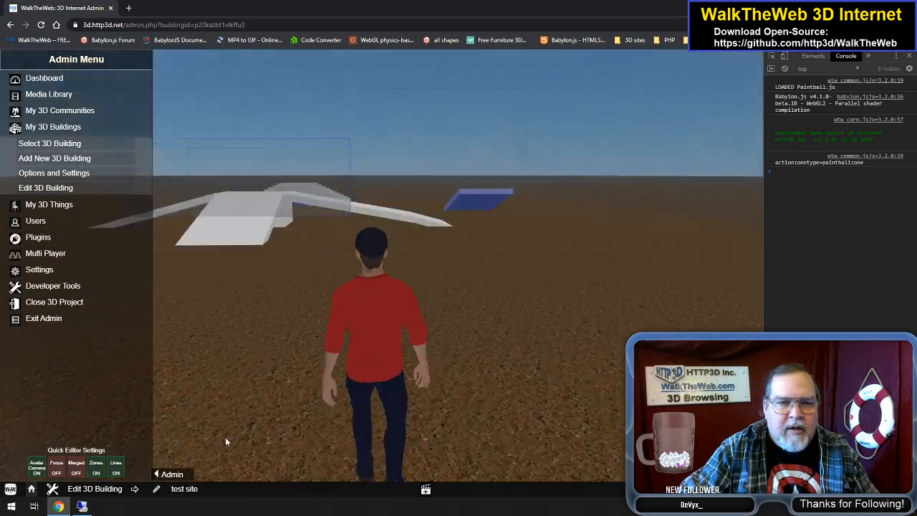
click(95, 468)
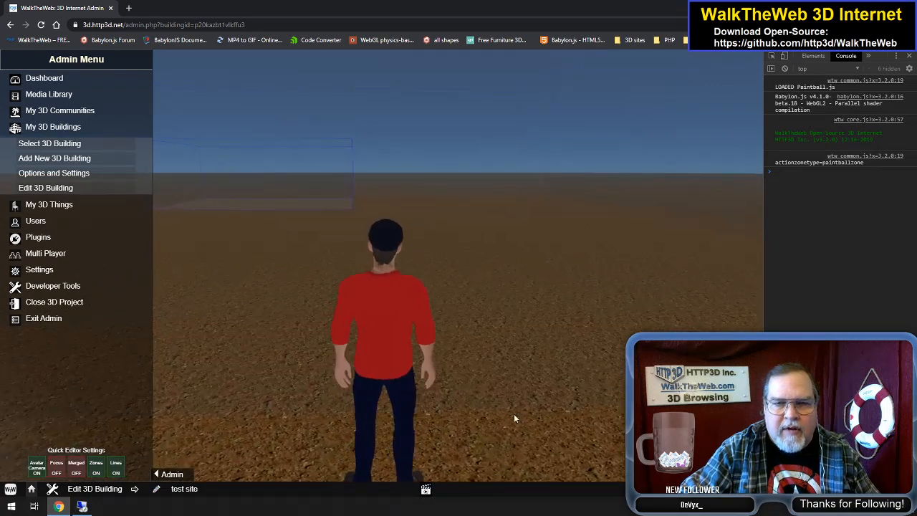
Step: Walk the avatar to the paintball gun and turn around to examine the zone boundary lines in the scene
key(w)
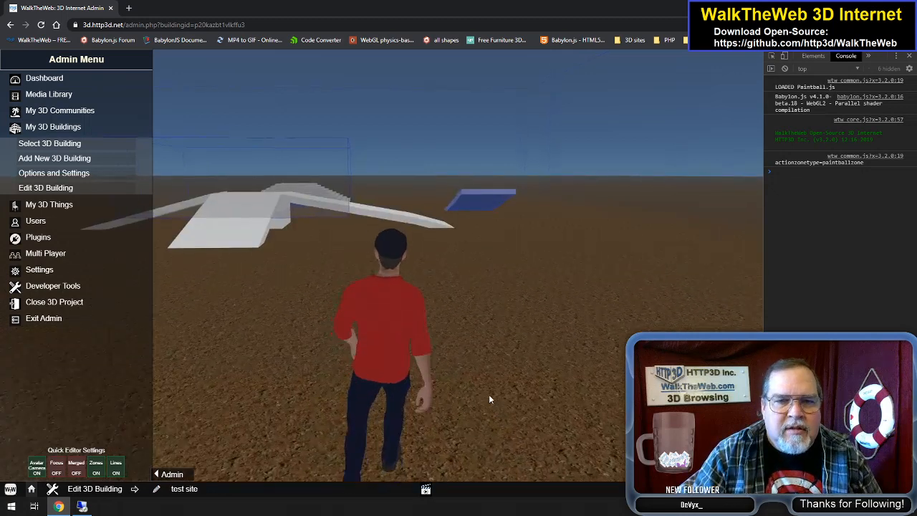
key(w)
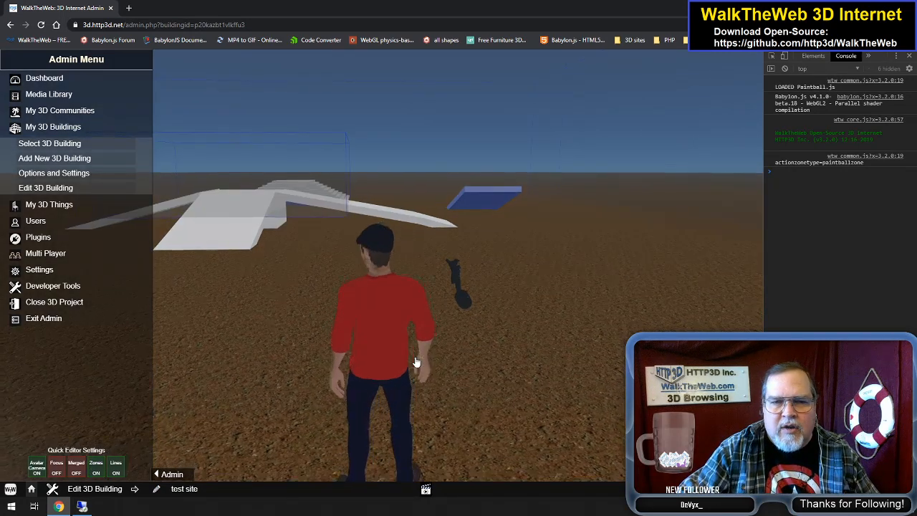
key(w)
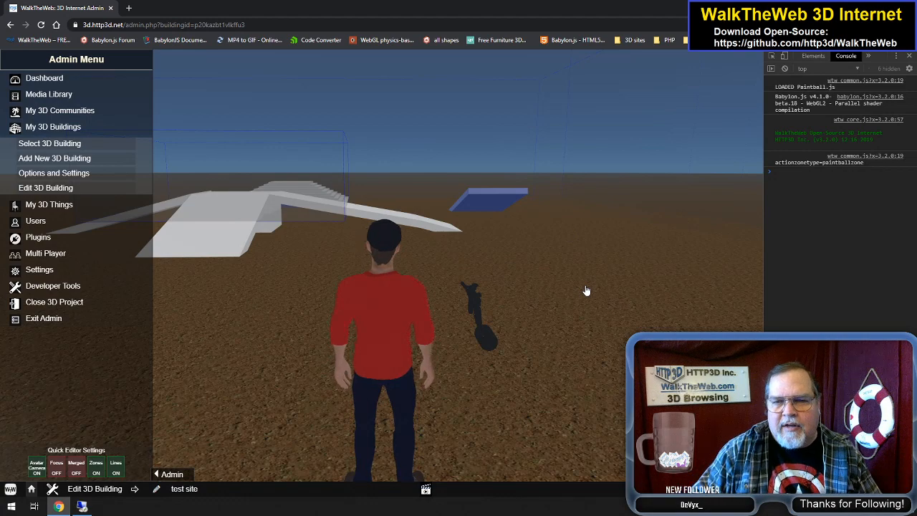
key(Right)
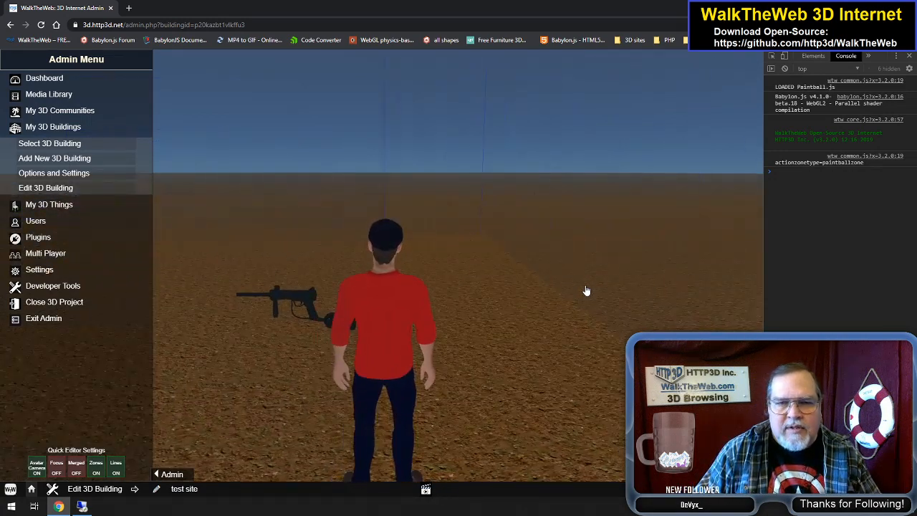
key(Right)
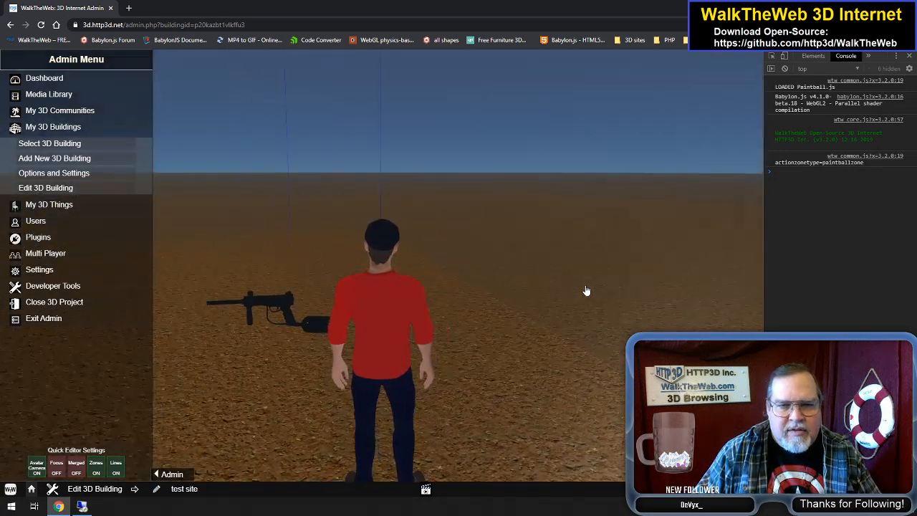
key(Right)
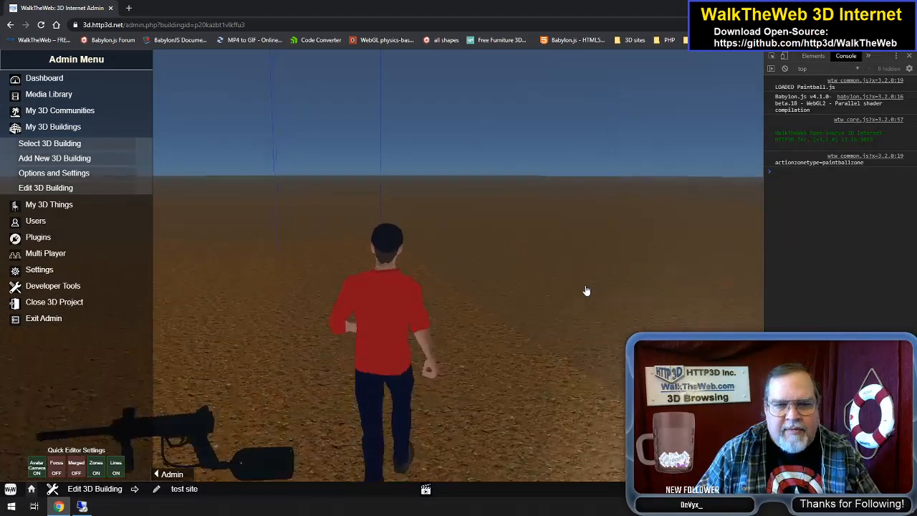
key(Right)
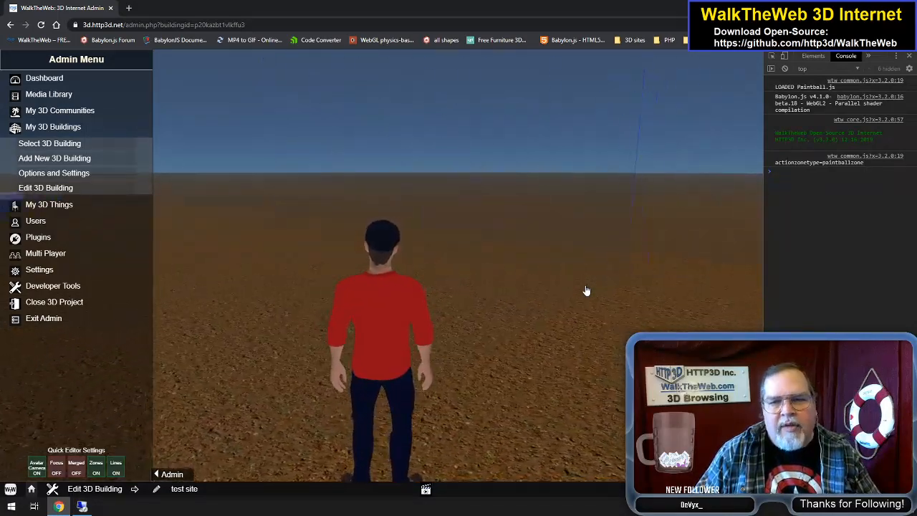
key(Left)
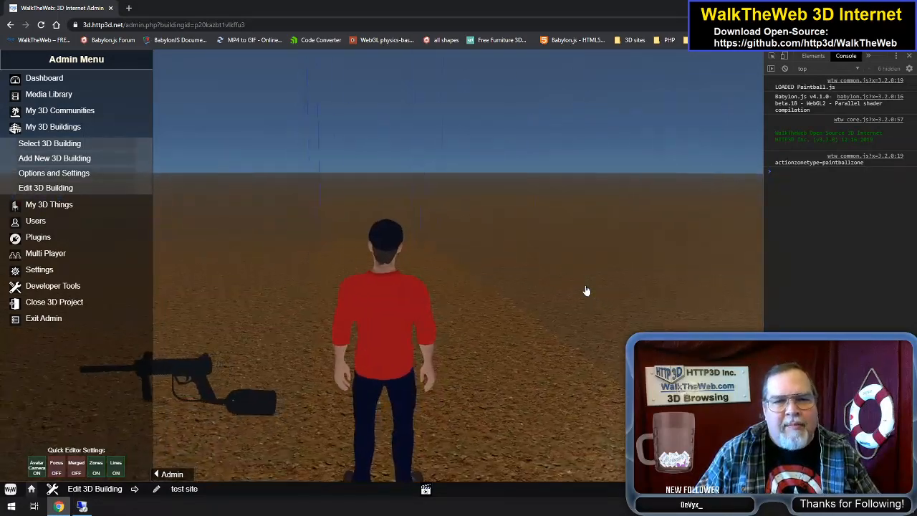
key(Left)
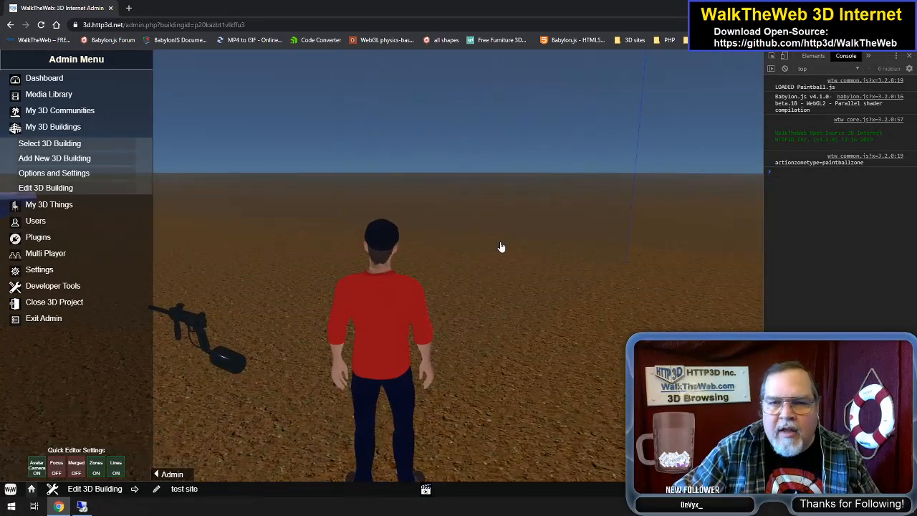
Step: Raise the Paintball Zone's Y position to 30.06 in the building's action zone settings and save the action zone
click(76, 173)
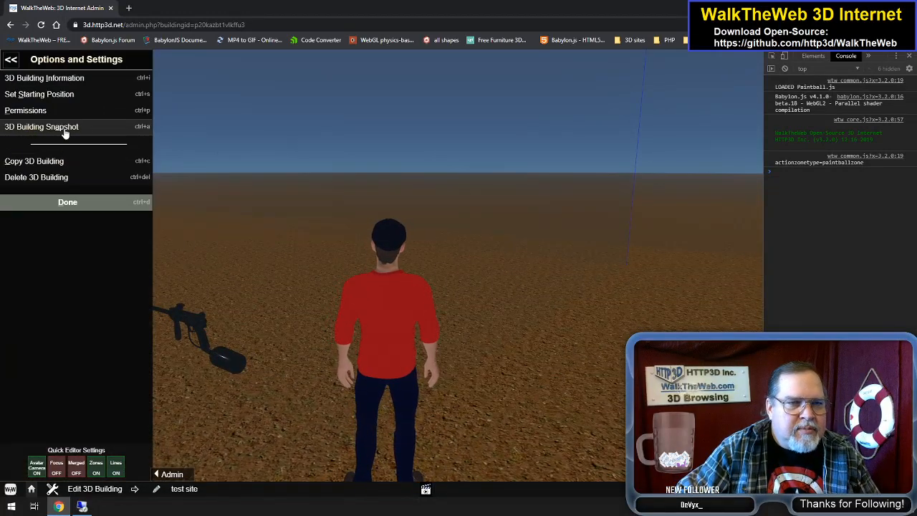
click(11, 60)
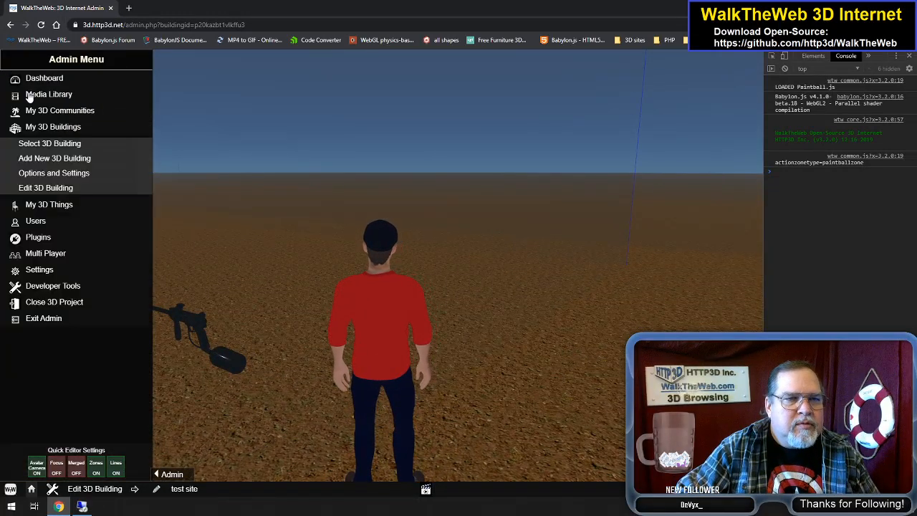
click(63, 187)
click(63, 149)
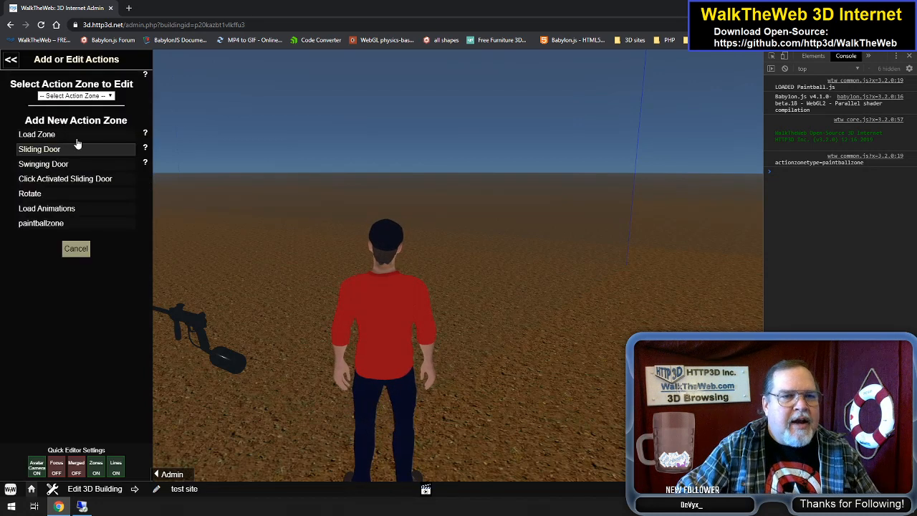
click(79, 96)
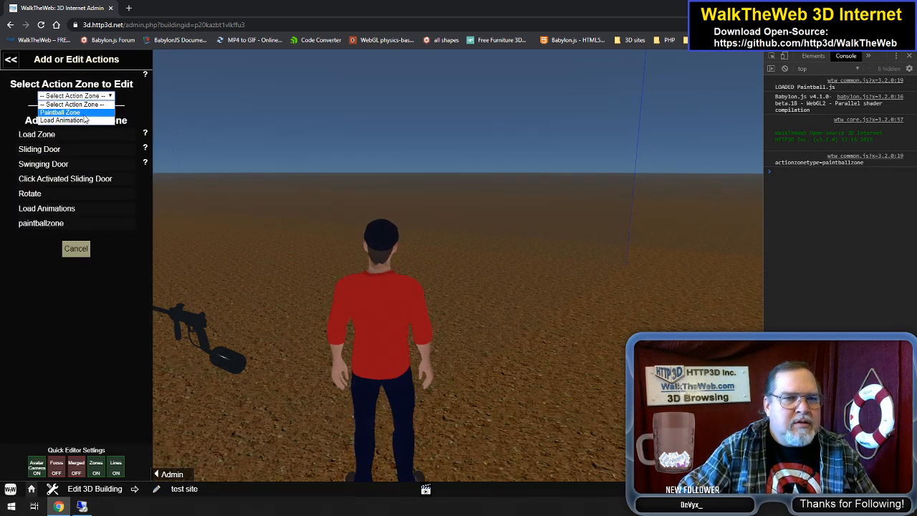
click(84, 114)
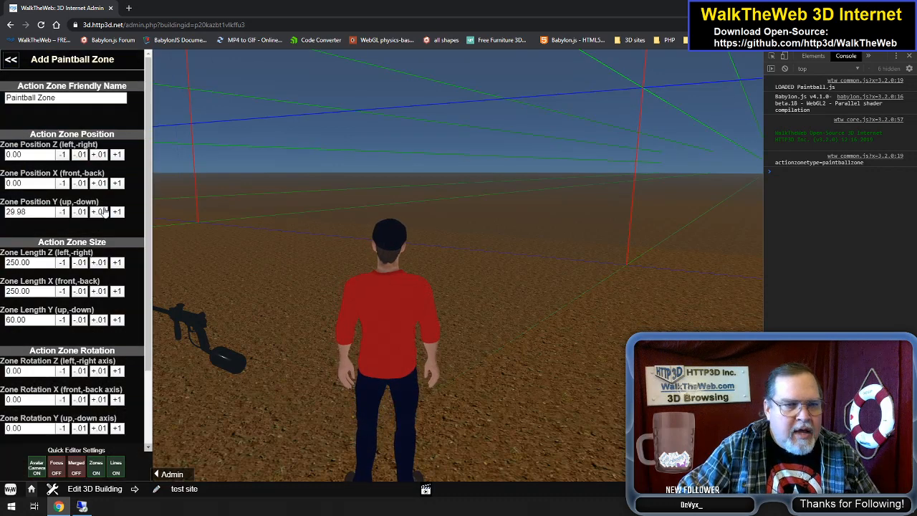
click(100, 213)
click(101, 214)
click(100, 213)
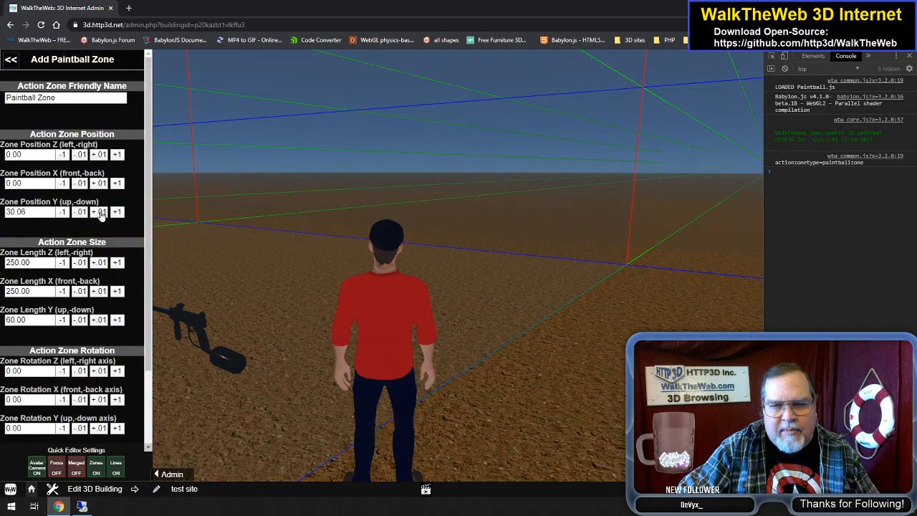
scroll(143, 311, down, 2)
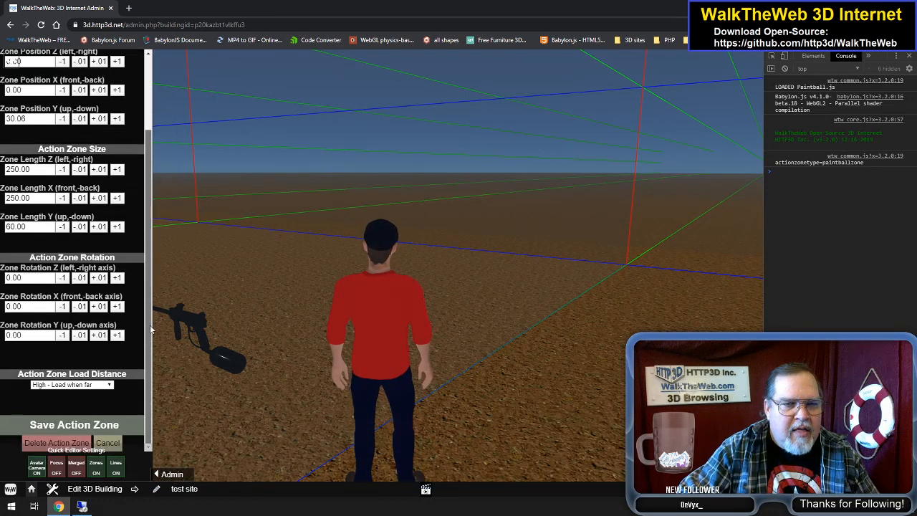
click(82, 425)
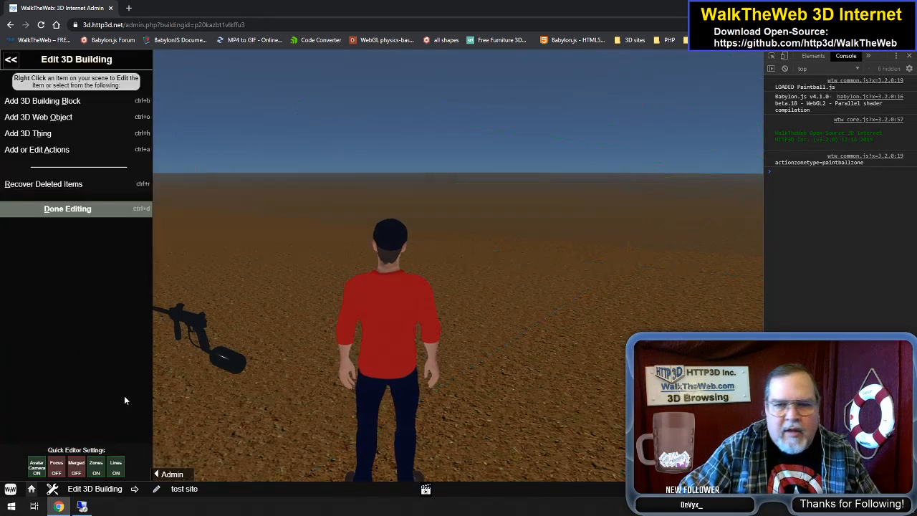
Step: Switch the display of action zones off and on again, and turn the avatar toward the paintball gun to inspect the zone boundary
click(95, 467)
click(95, 467)
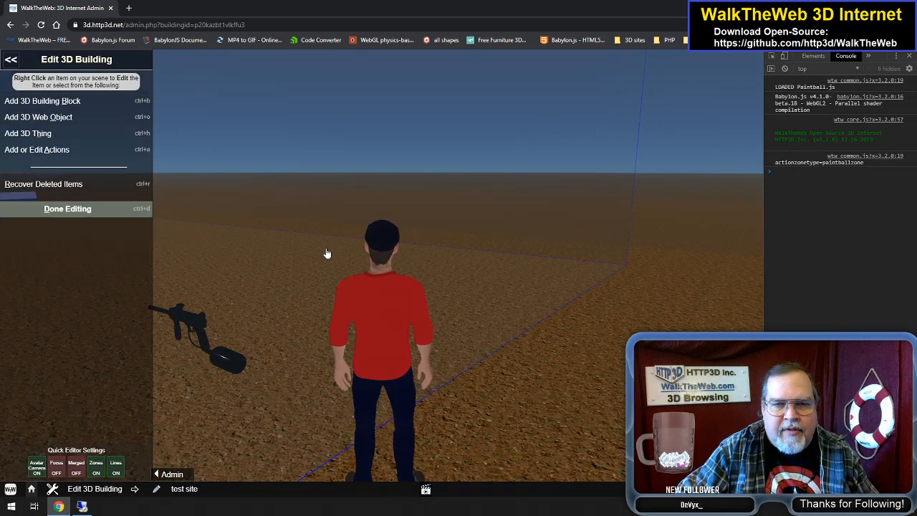
key(Left)
key(Left)
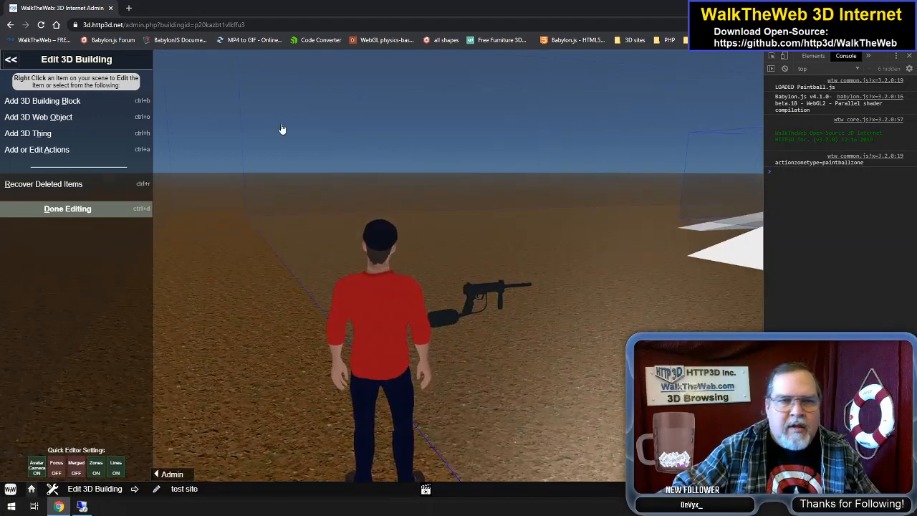
Step: Reload the building's admin page and move the avatar around near the paintball gun to examine the reloaded zone boundary
click(242, 25)
key(Return)
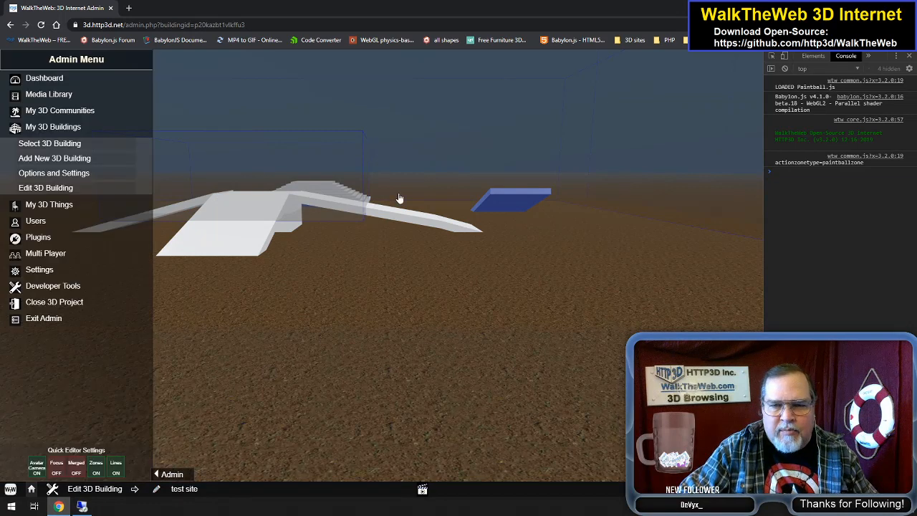
key(Right)
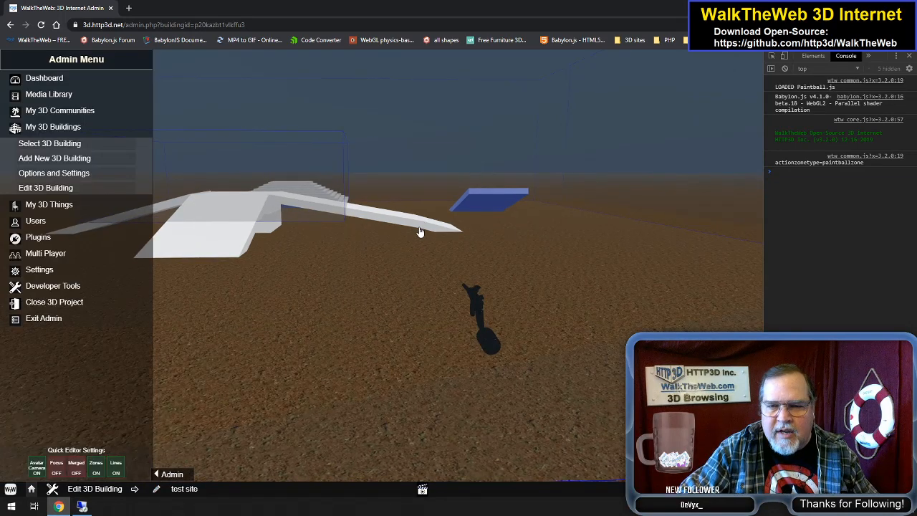
key(Right)
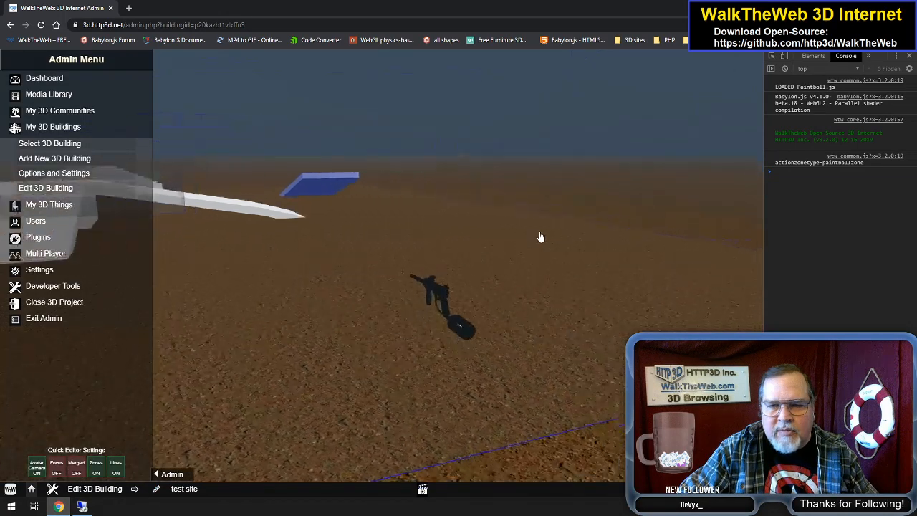
key(Left)
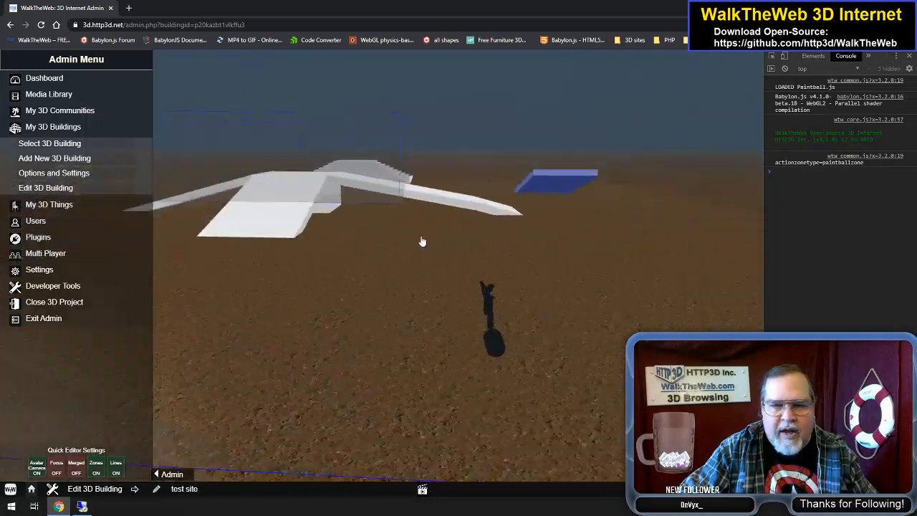
click(451, 247)
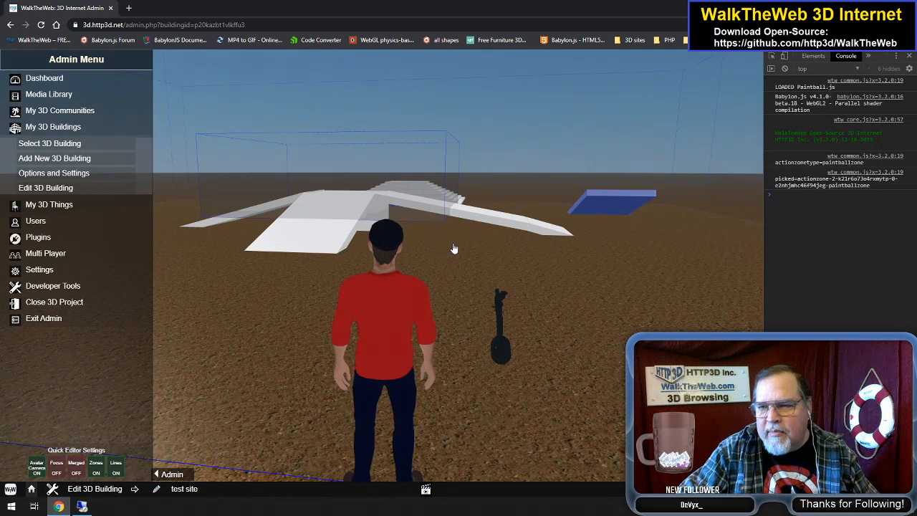
key(Down)
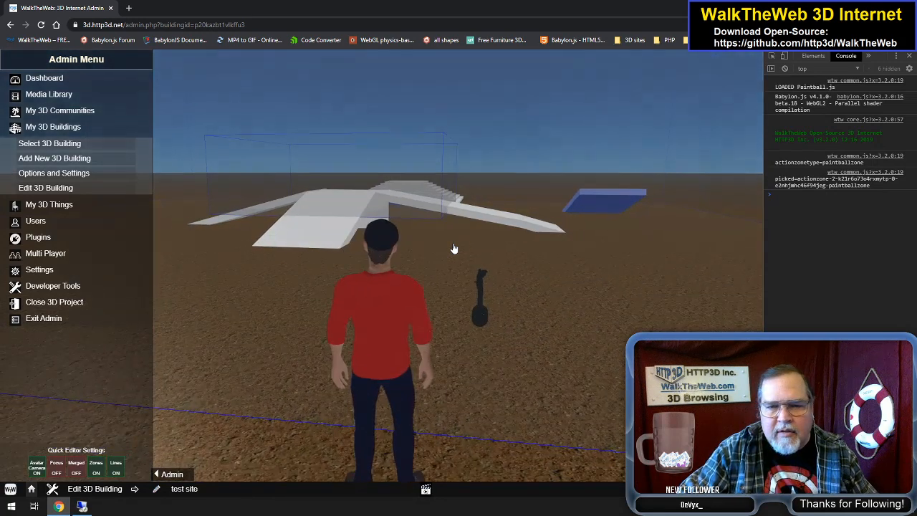
key(Right)
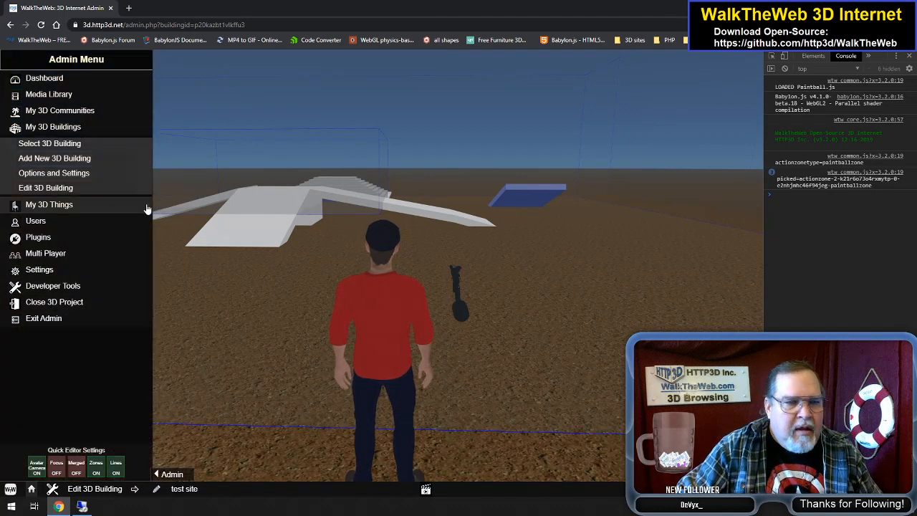
Step: Open the building's starting position settings with the avatar facing the ramps and paintball gun, and finish with them
click(71, 174)
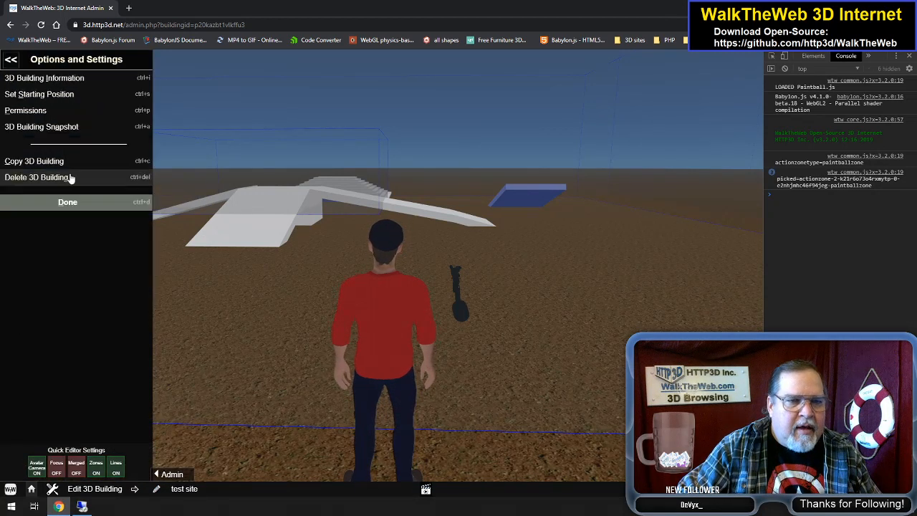
click(50, 93)
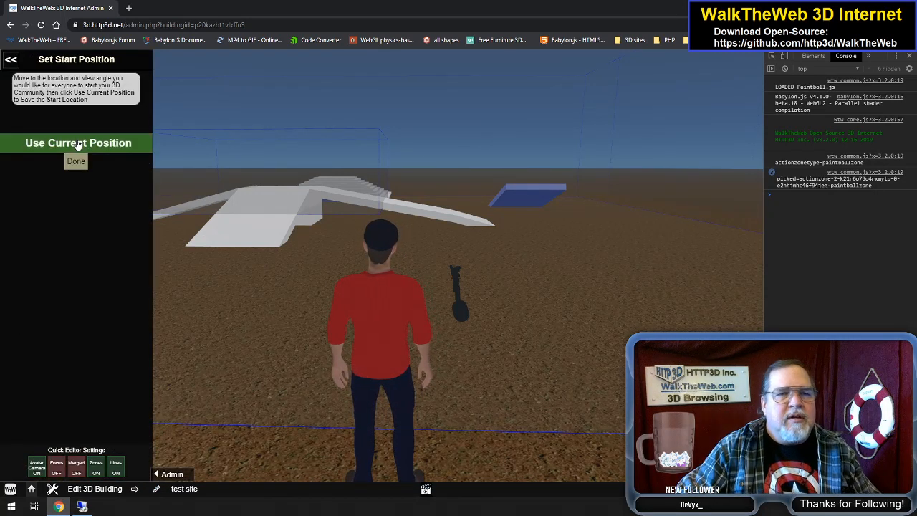
click(76, 162)
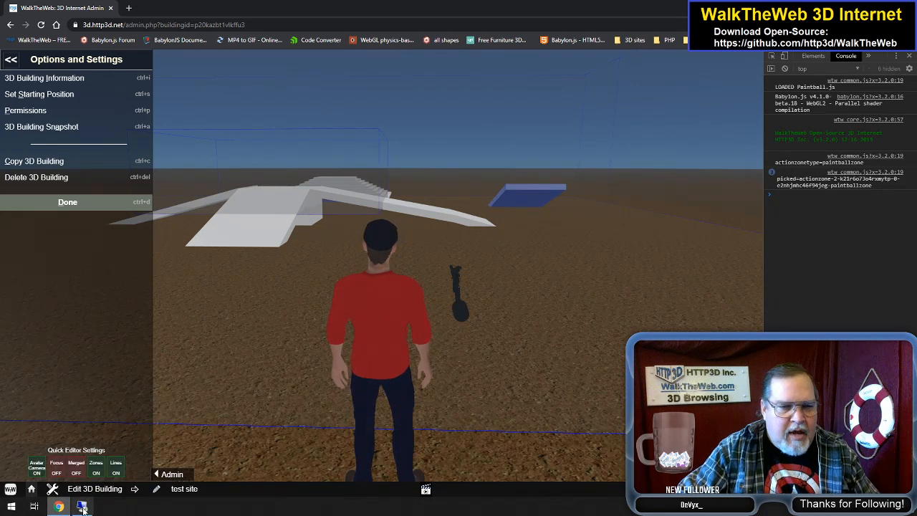
Step: Switch to the Notepad++ window holding the wtw-paintball plugin folder and open wtwpaintballactionzones.js from its scripts
click(83, 506)
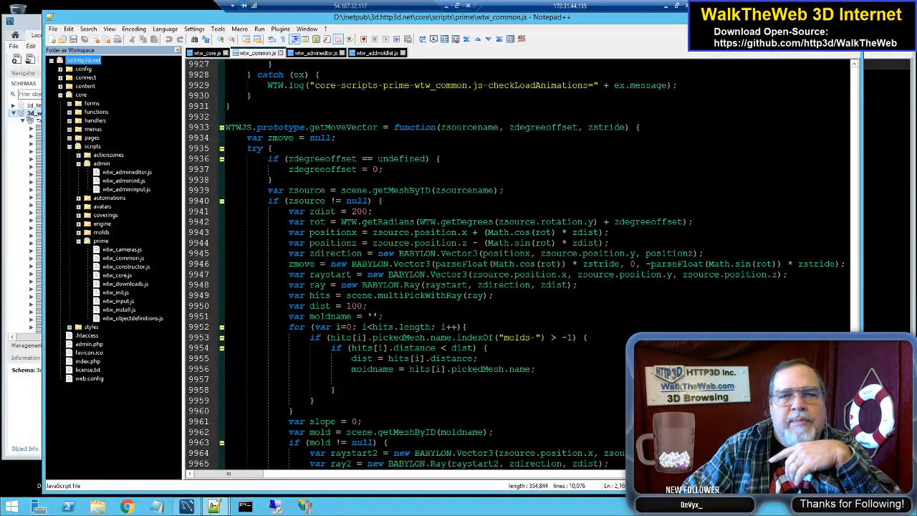
key(alt+Tab)
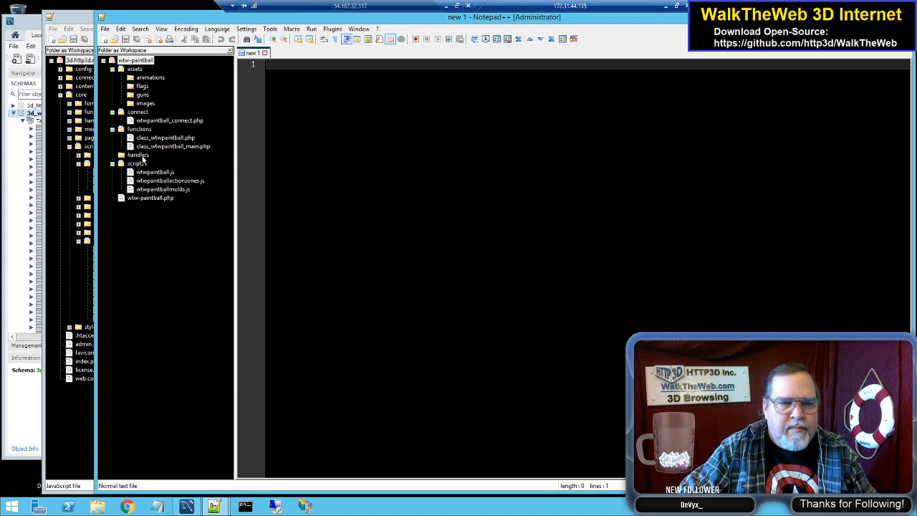
click(176, 190)
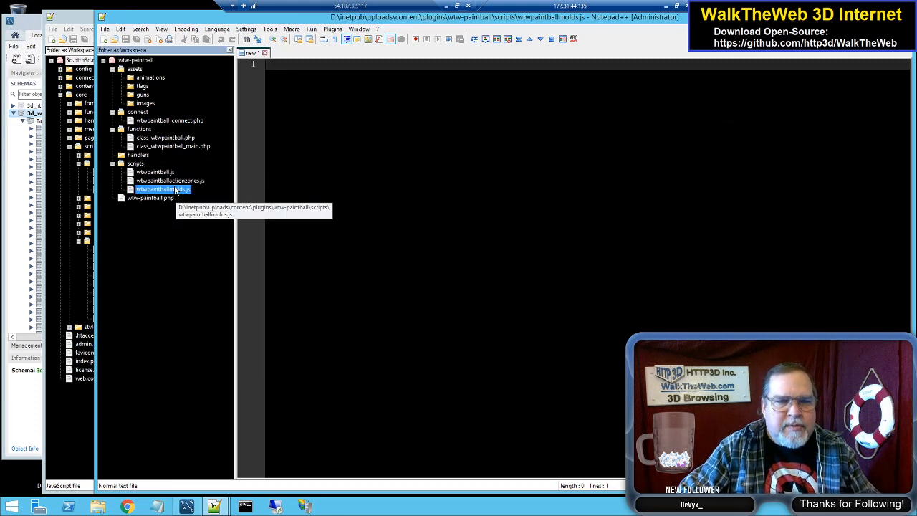
click(295, 54)
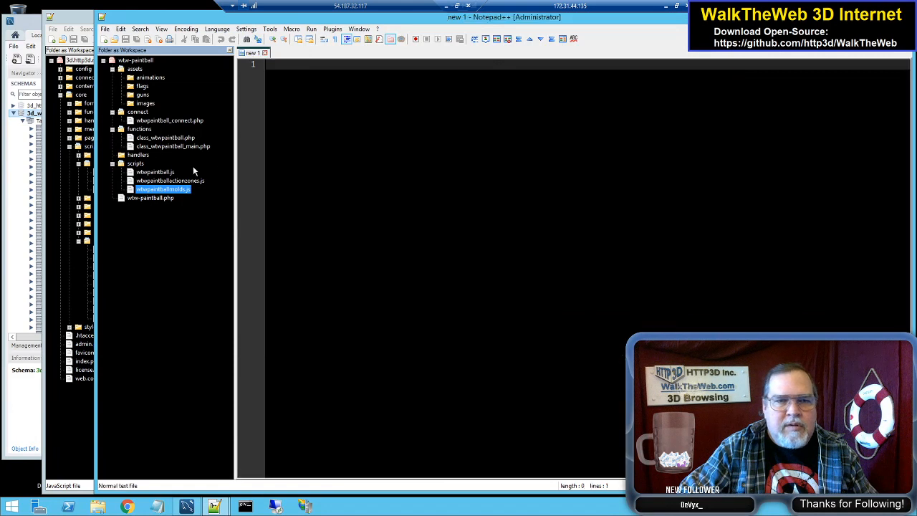
double_click(170, 180)
Step: Examine the addPaintballZone function, highlighting the uses of actionzonedef and the addMold call
click(389, 140)
scroll(573, 265, down, 2)
scroll(573, 265, up, 2)
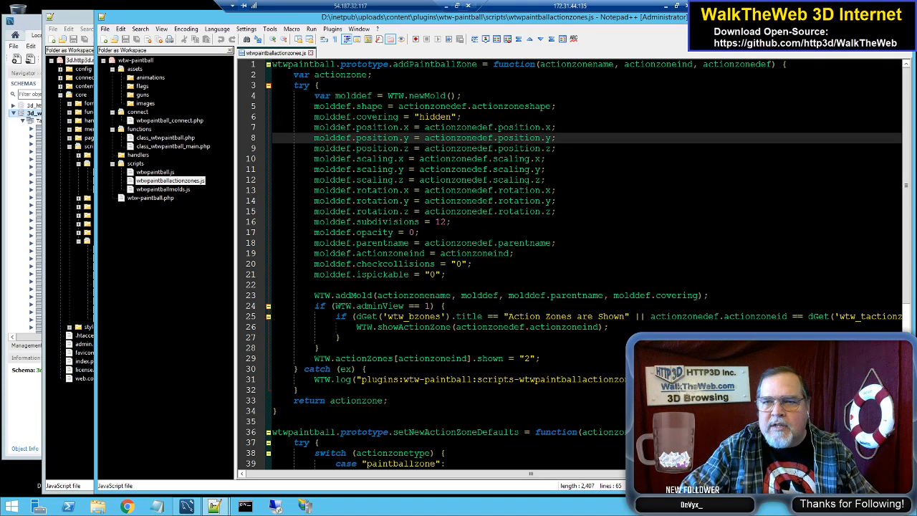
double_click(745, 64)
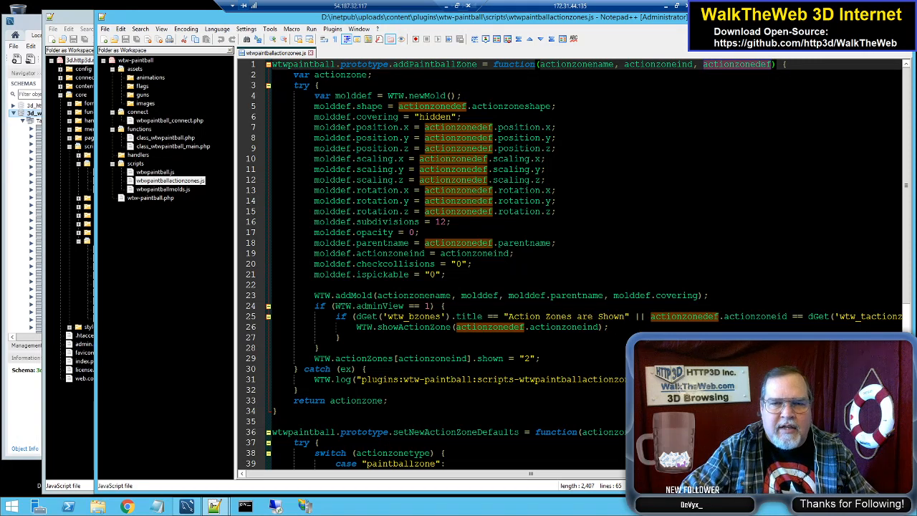
double_click(354, 295)
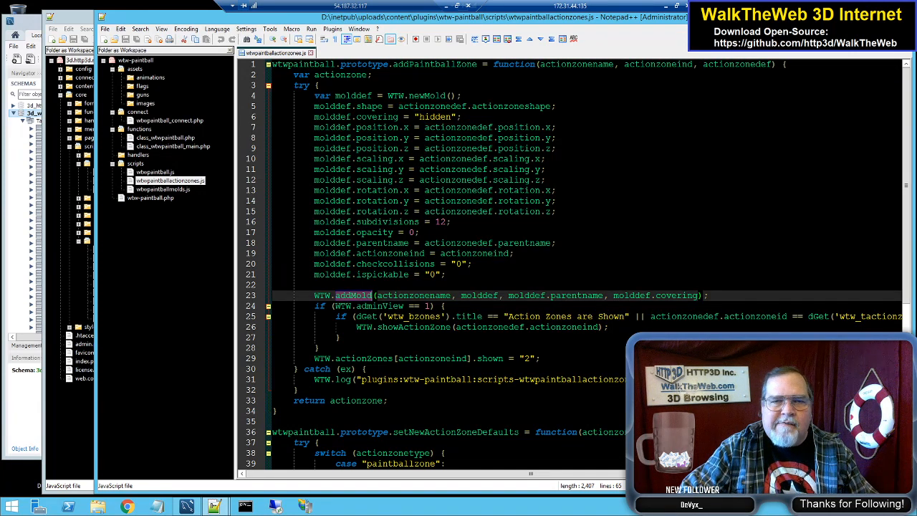
click(491, 286)
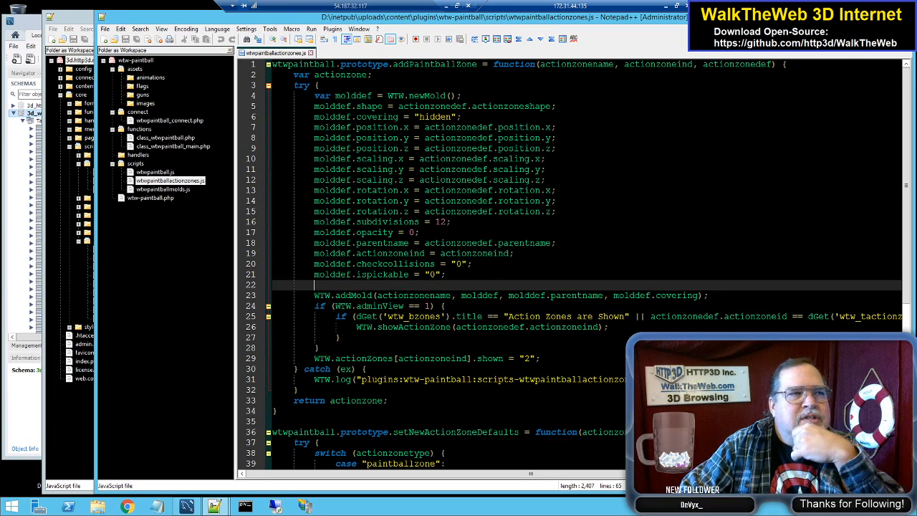
Step: Open wtw_basicactionzones.js from the 3d.http3d.net core actionzones scripts and examine the addActionzoneLoadzone and addActionzoneLoadAnimations functions
click(70, 15)
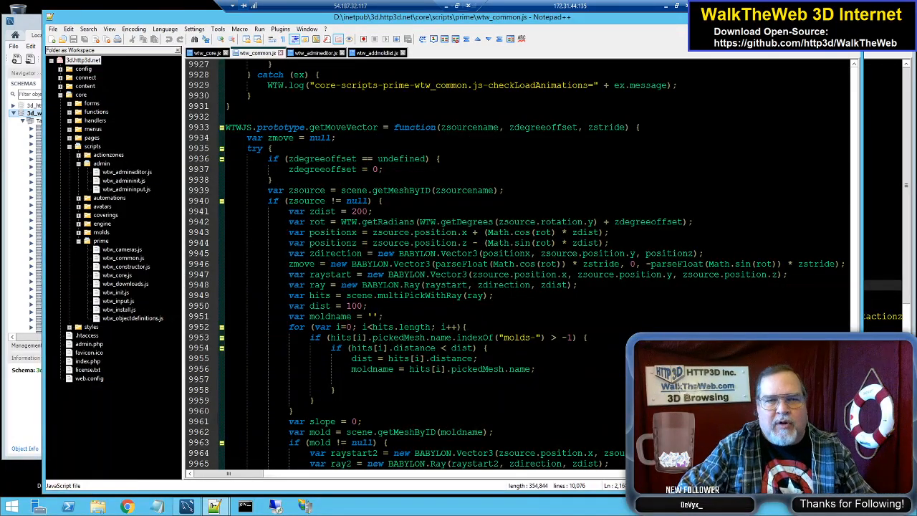
click(107, 154)
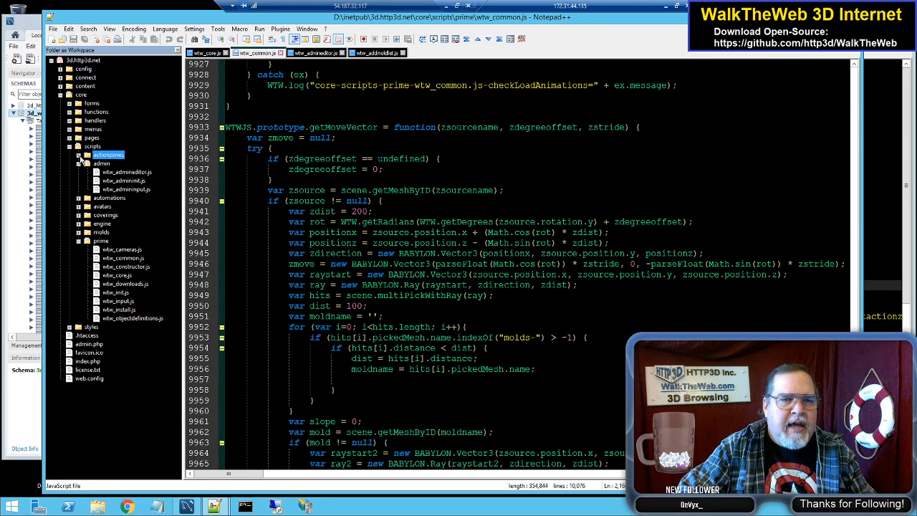
click(78, 155)
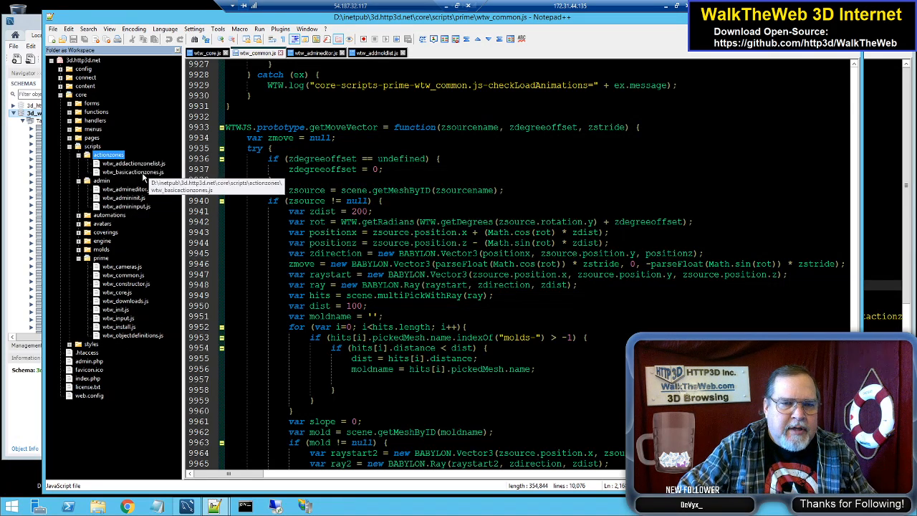
double_click(143, 173)
click(494, 180)
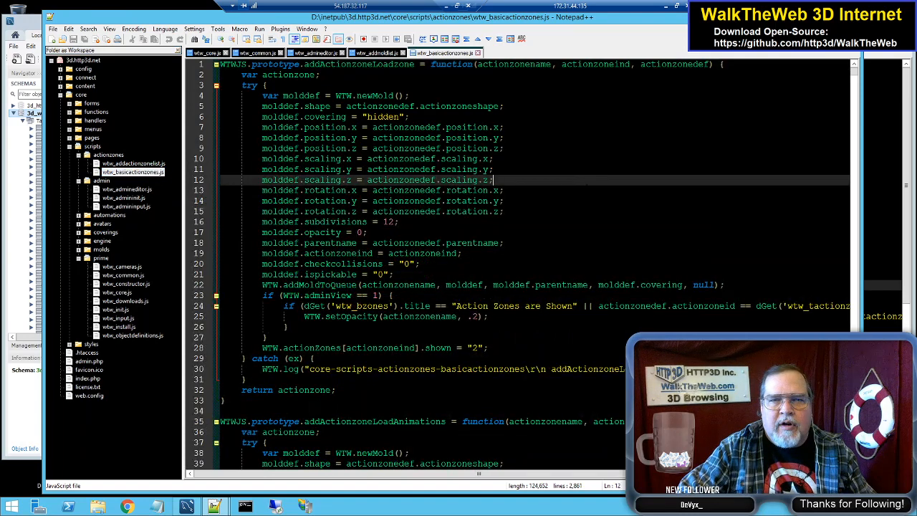
scroll(495, 180, down, 6)
scroll(494, 180, down, 4)
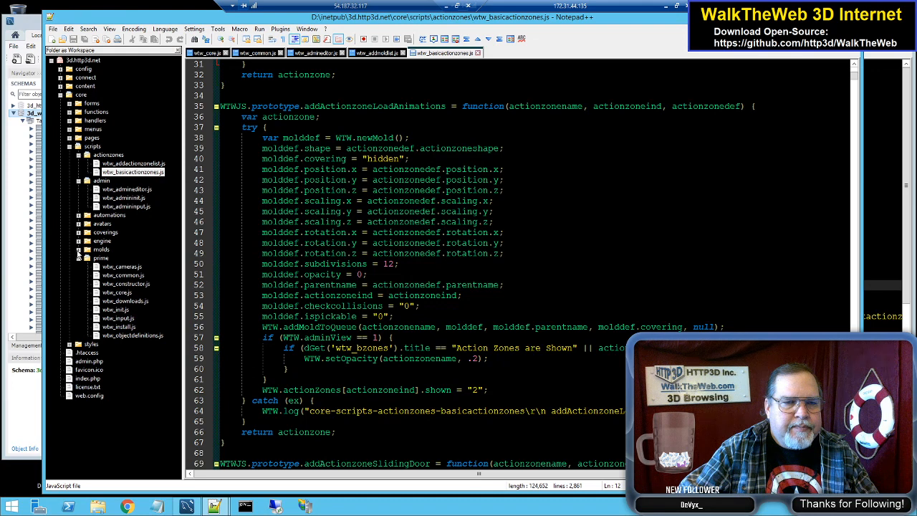
Step: Open wtw_objectdefinitions.js from the core prime scripts and examine the property list in the newActionZone definition
double_click(138, 339)
click(465, 245)
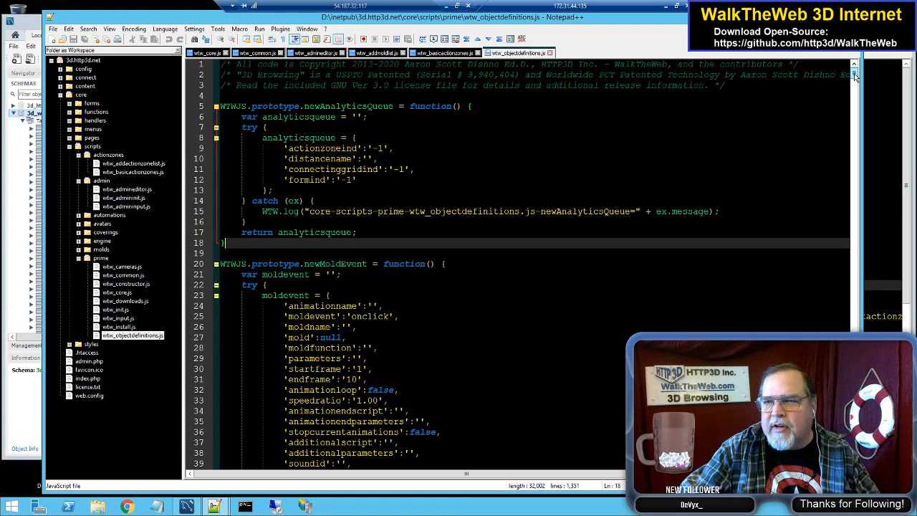
drag(855, 78, 854, 157)
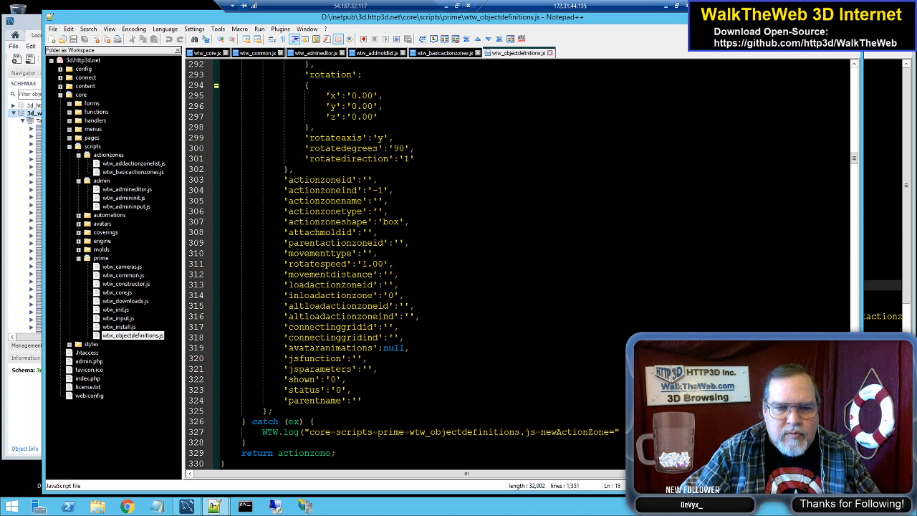
Step: Search all files under D:\inetpub\3d.http3d.net, including sub-folders, for the avataranimations property of the newActionZone definition
double_click(370, 347)
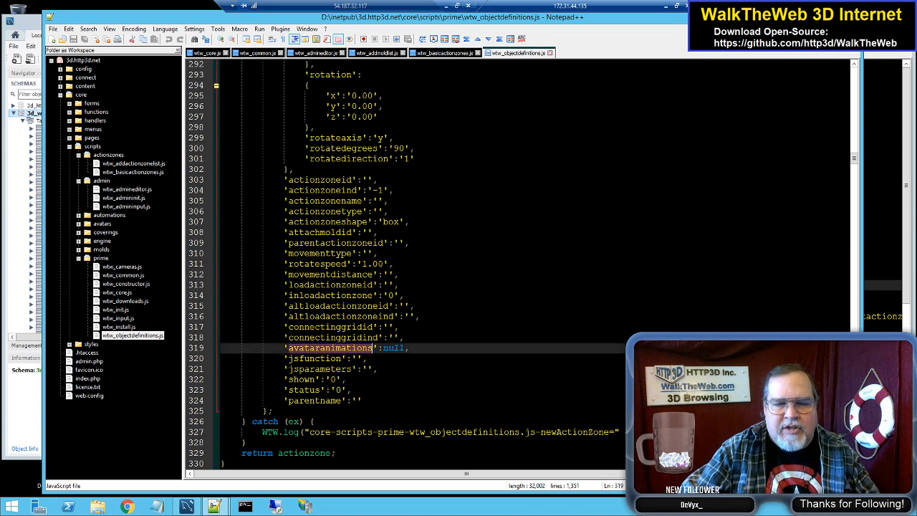
scroll(370, 347, up, 18)
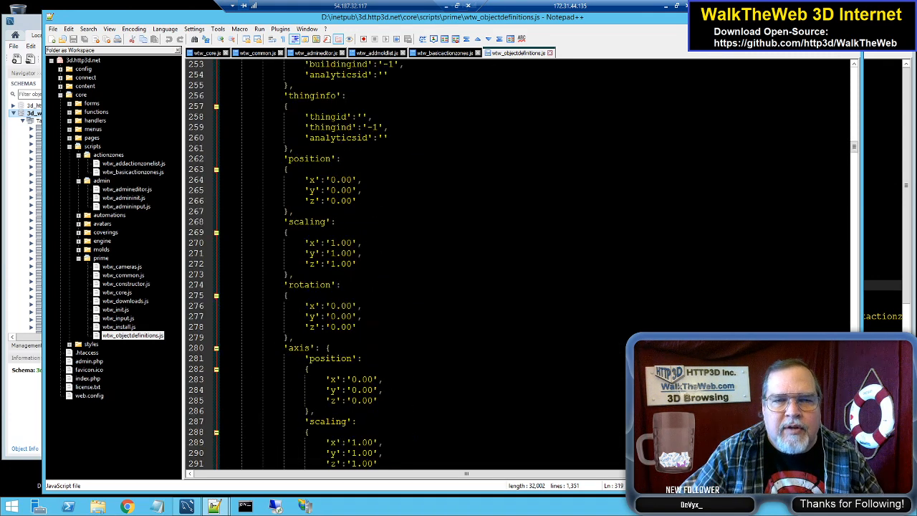
scroll(370, 347, up, 5)
scroll(370, 347, up, 20)
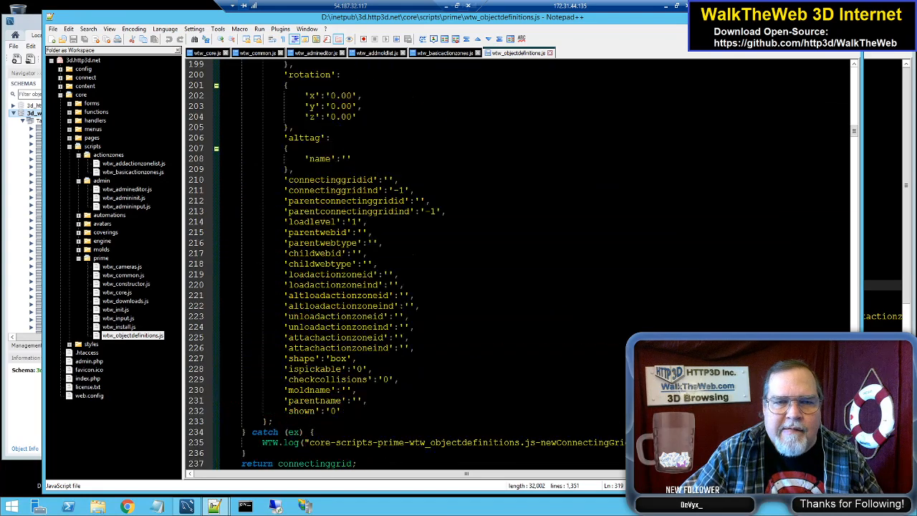
scroll(370, 347, up, 8)
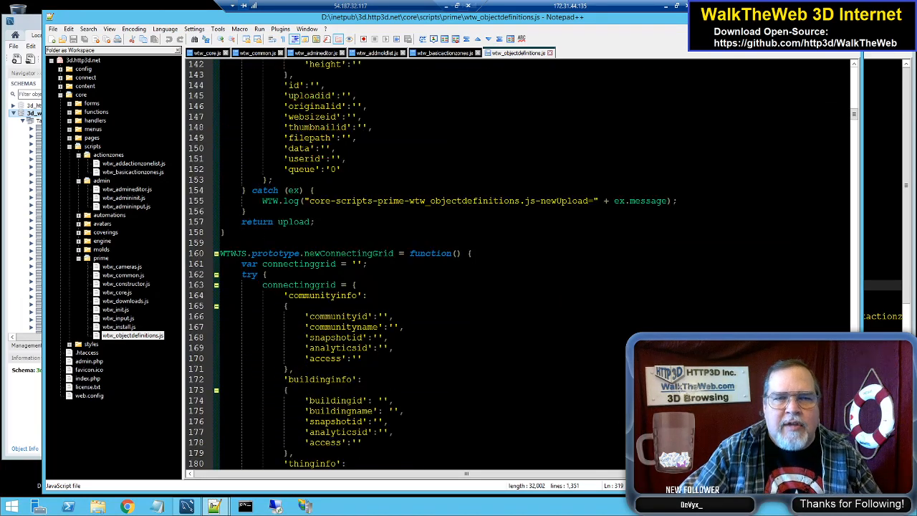
scroll(370, 347, down, 15)
scroll(369, 348, down, 20)
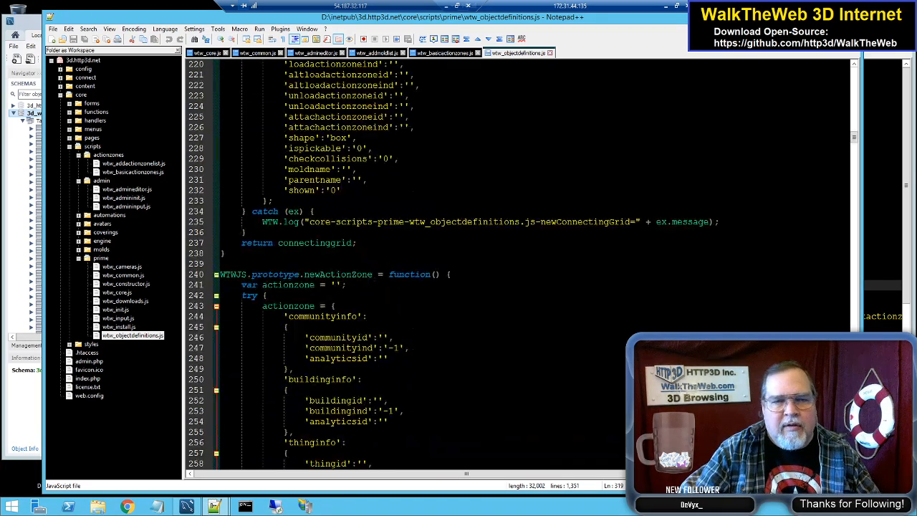
key(ctrl+f)
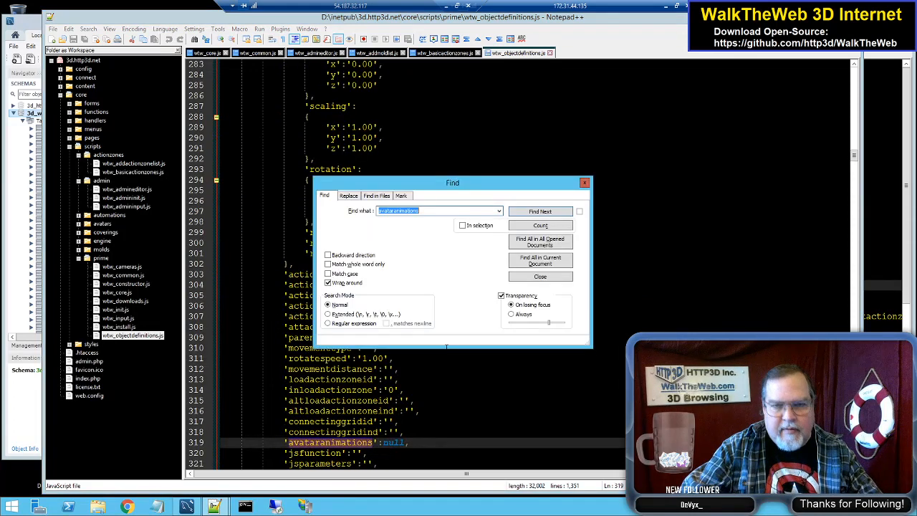
click(378, 196)
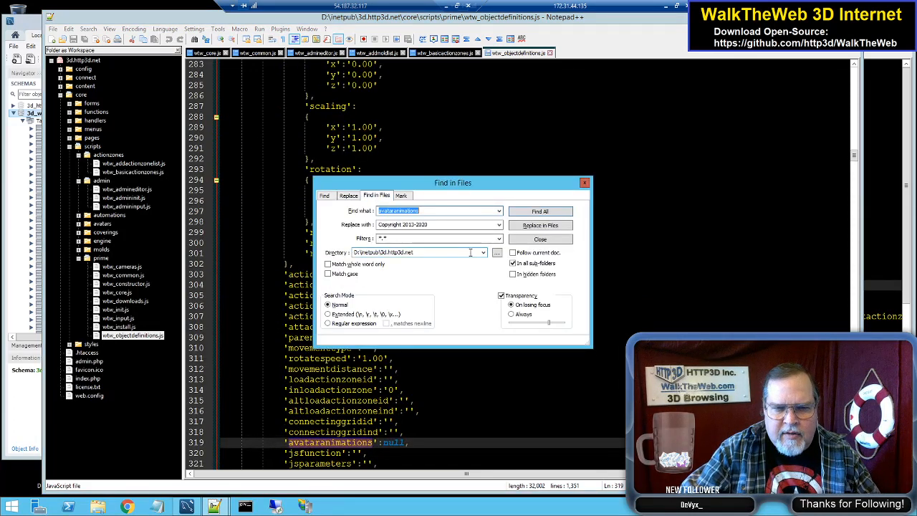
click(539, 212)
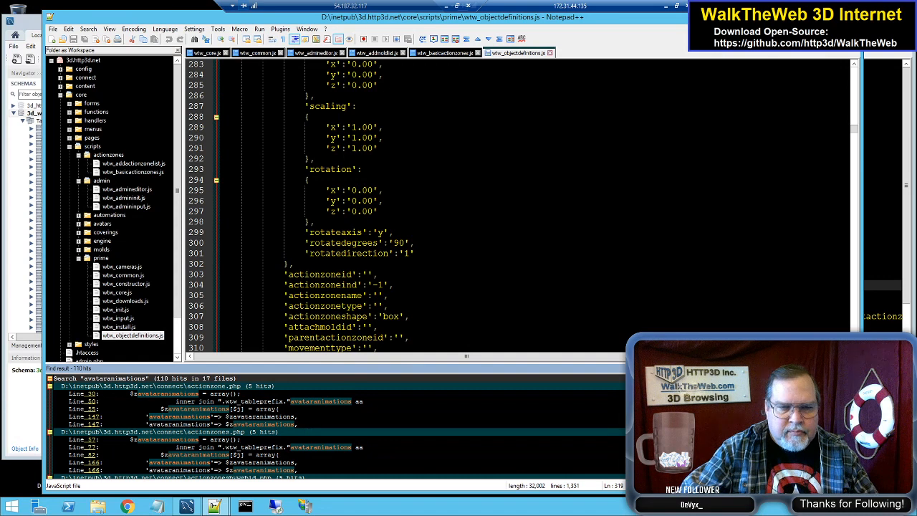
Step: Examine the avataranimations search results in the connect and core PHP files and in the core actionzones and admin scripts
scroll(335, 426, down, 4)
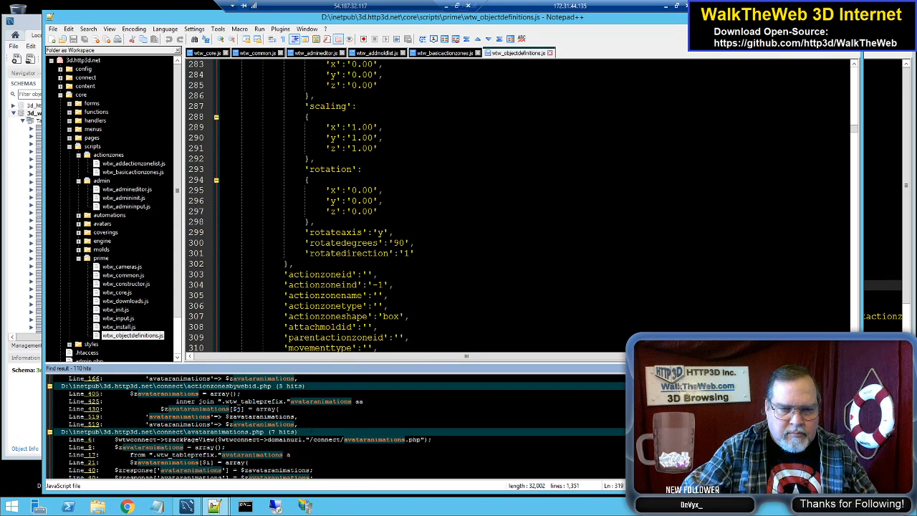
scroll(337, 426, down, 1)
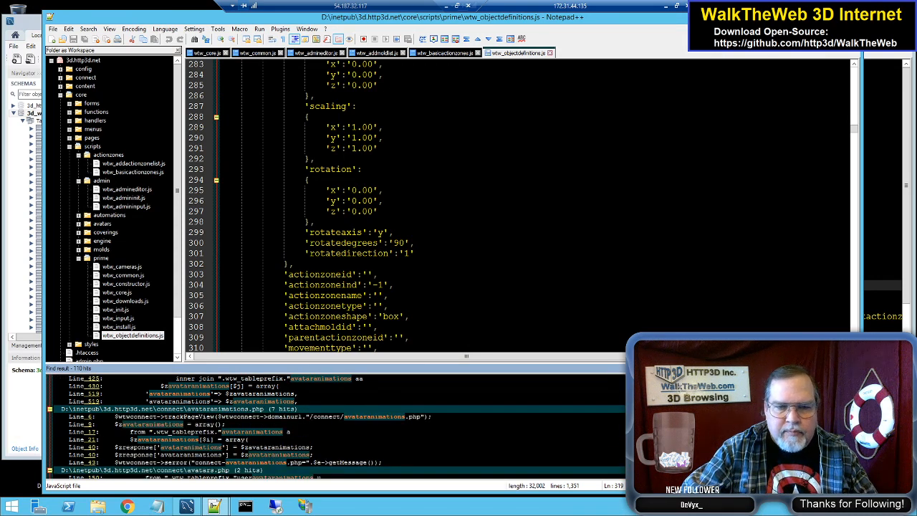
scroll(337, 427, down, 3)
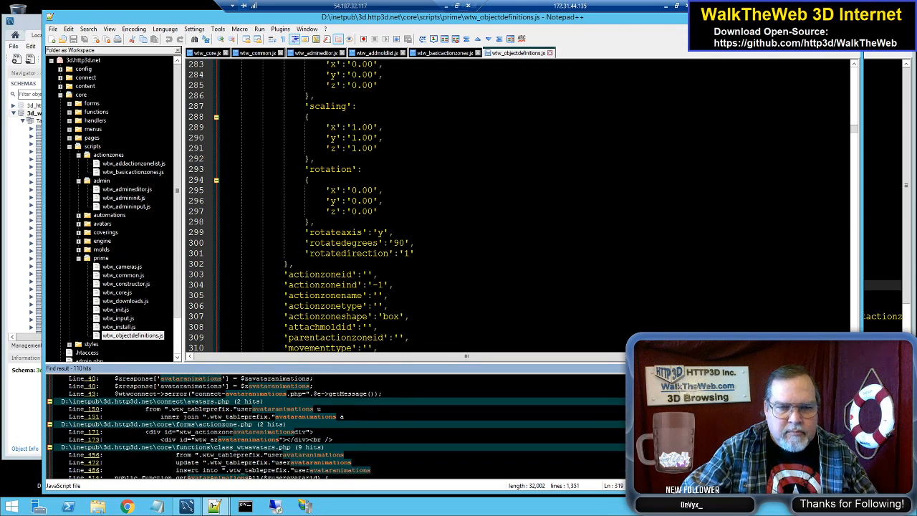
scroll(337, 427, down, 2)
scroll(337, 426, down, 4)
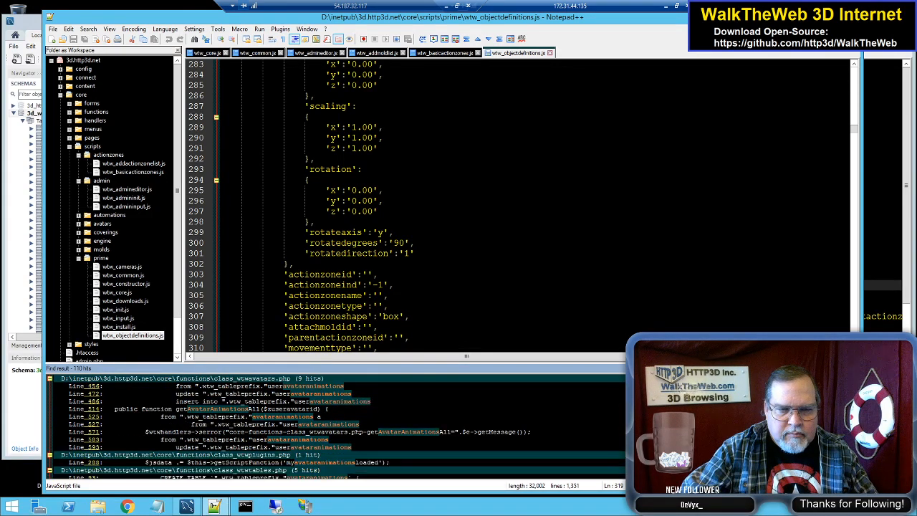
scroll(358, 435, down, 5)
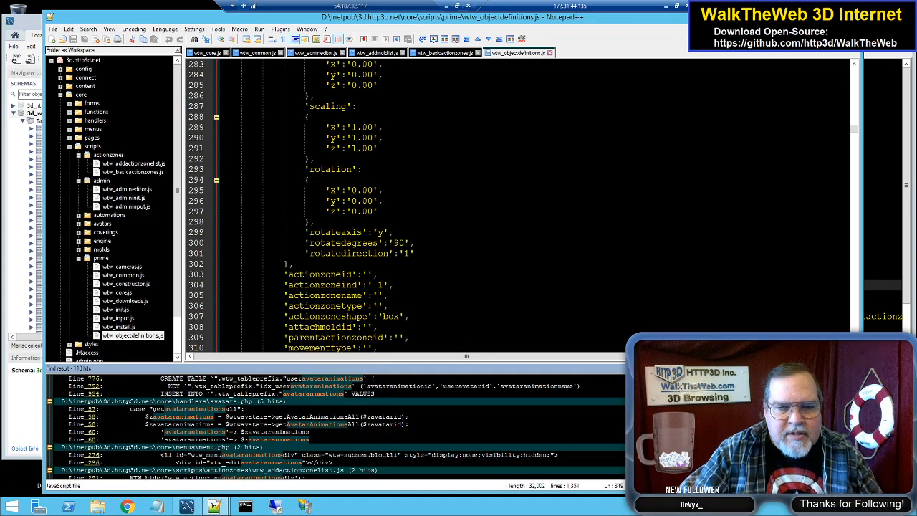
scroll(359, 435, down, 3)
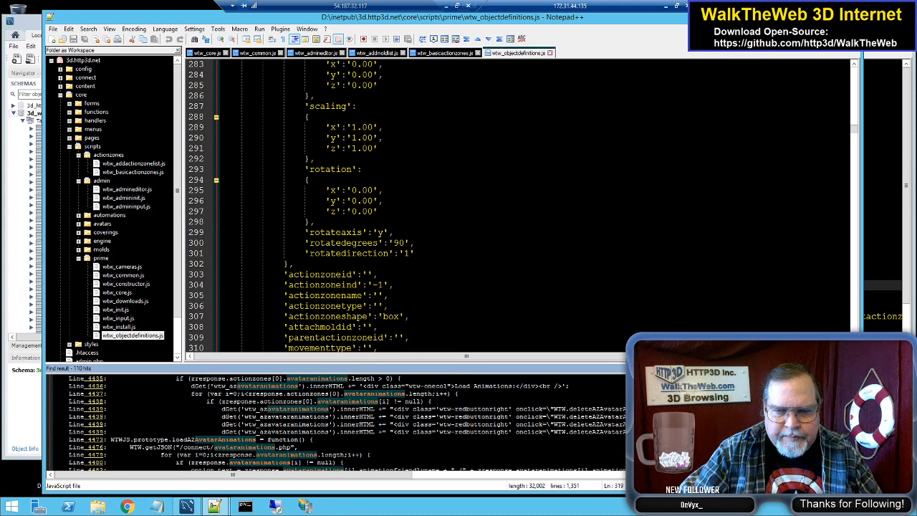
scroll(337, 422, up, 1)
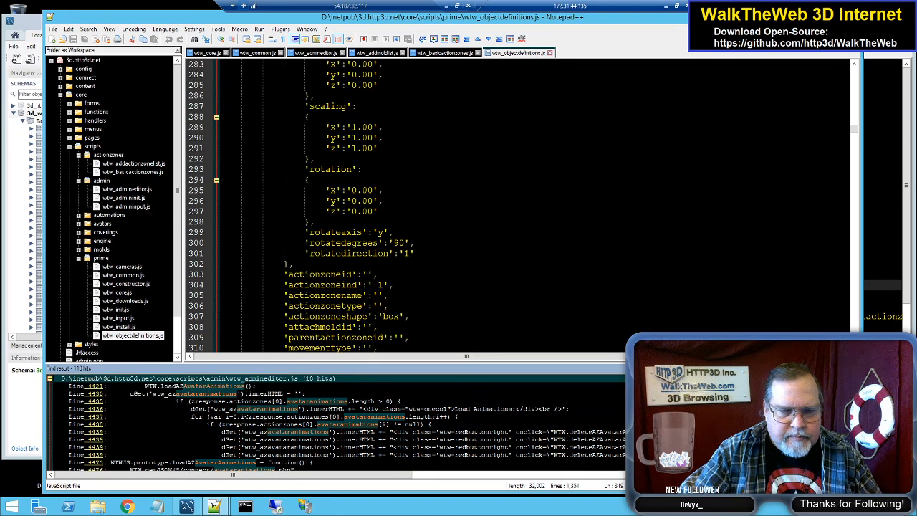
scroll(337, 423, down, 3)
scroll(337, 423, up, 3)
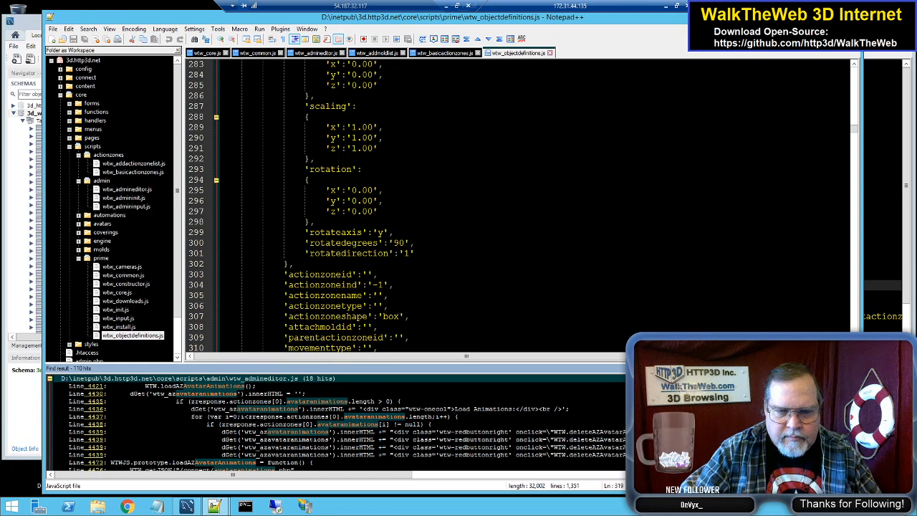
scroll(337, 423, up, 1)
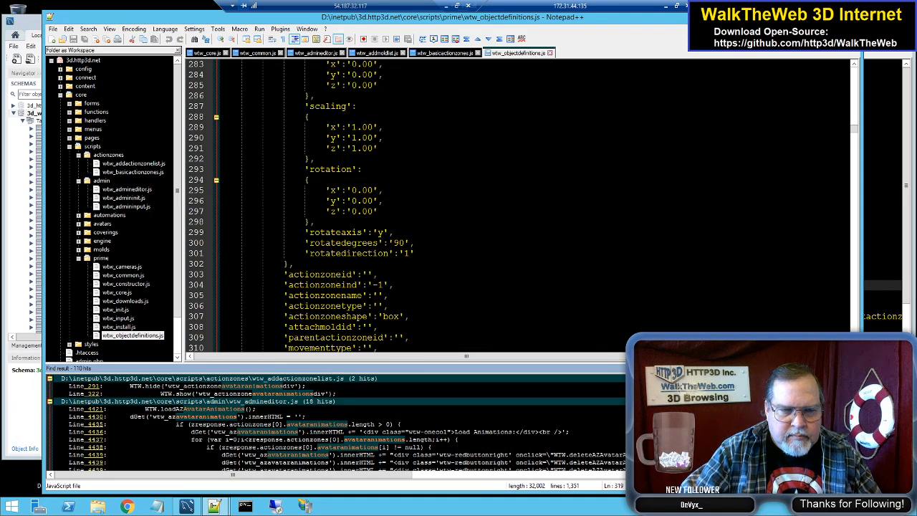
scroll(337, 422, down, 5)
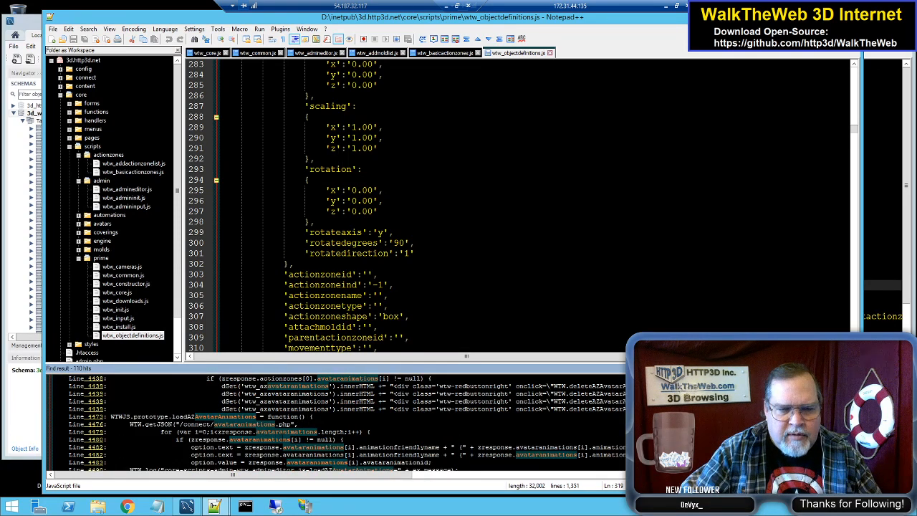
Step: Examine the avataranimations search results in the core avatars scripts, wtw_common.js and wtw_objectdefinitions.js
scroll(337, 423, down, 2)
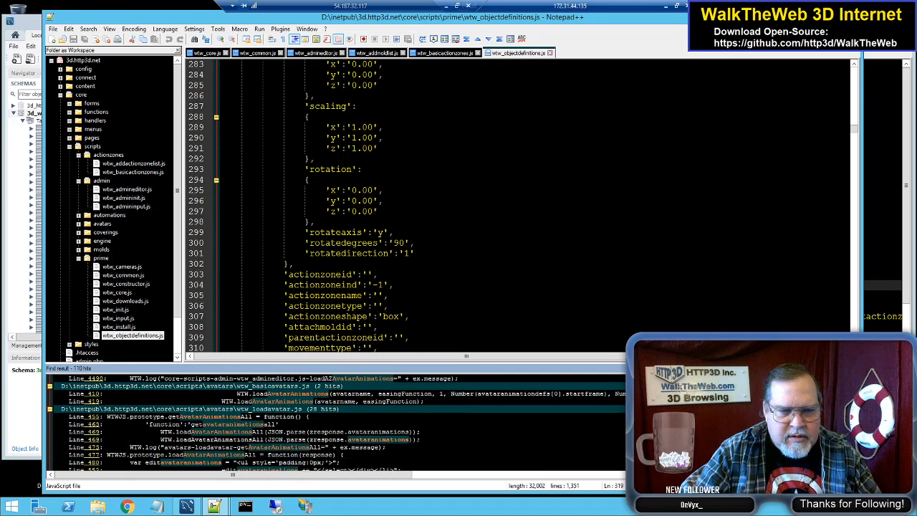
scroll(336, 423, down, 4)
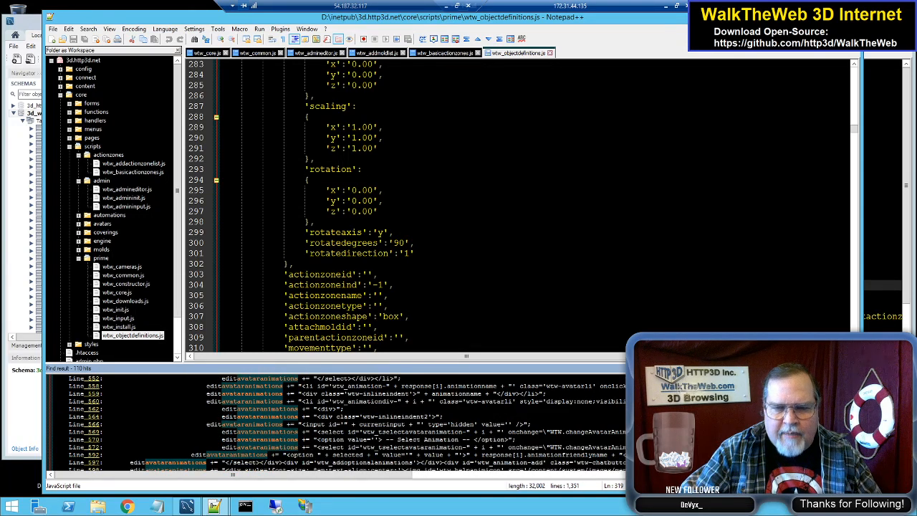
scroll(357, 423, down, 1)
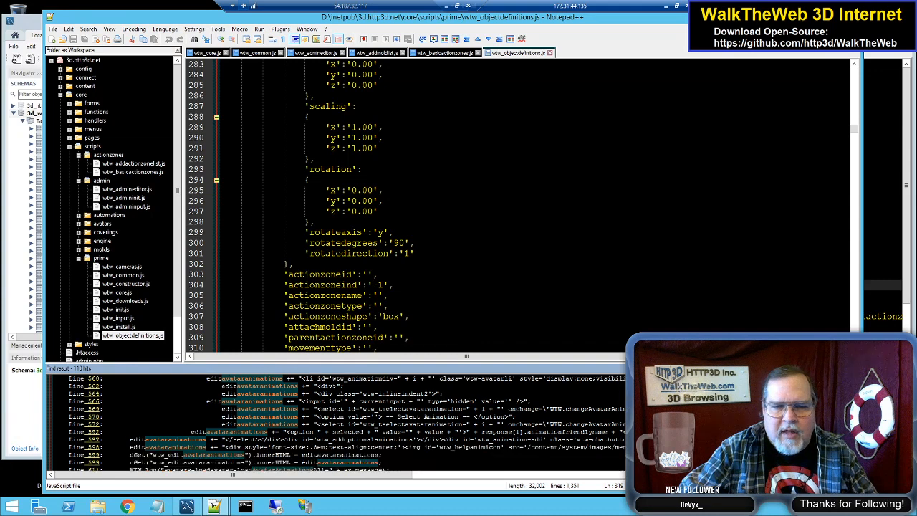
scroll(337, 422, down, 2)
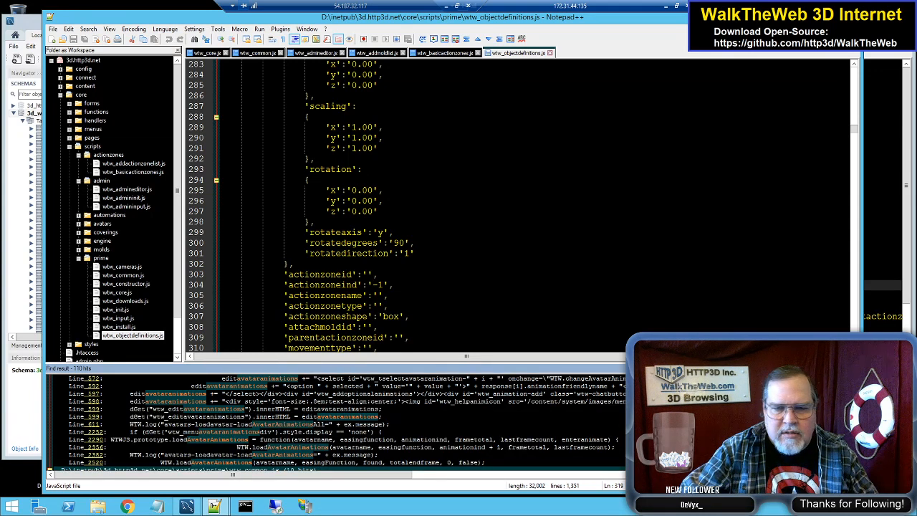
scroll(336, 423, down, 5)
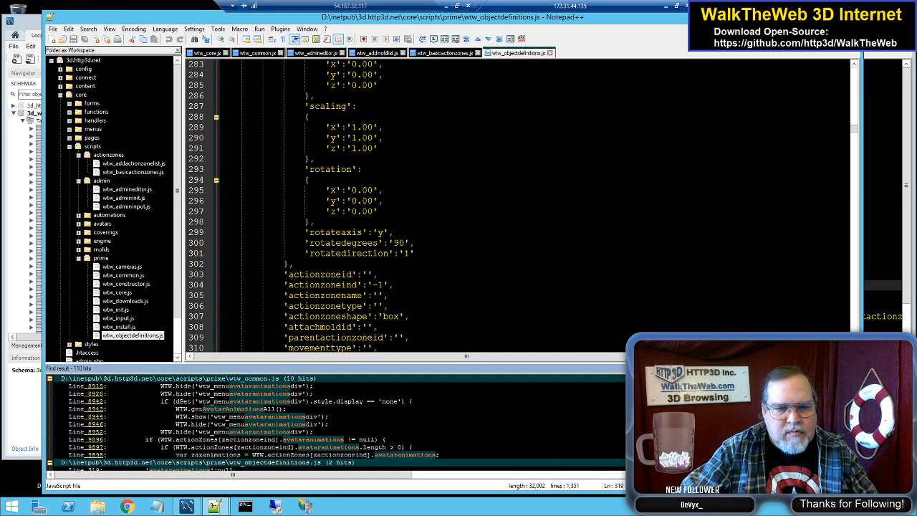
scroll(336, 422, down, 1)
scroll(336, 422, up, 10)
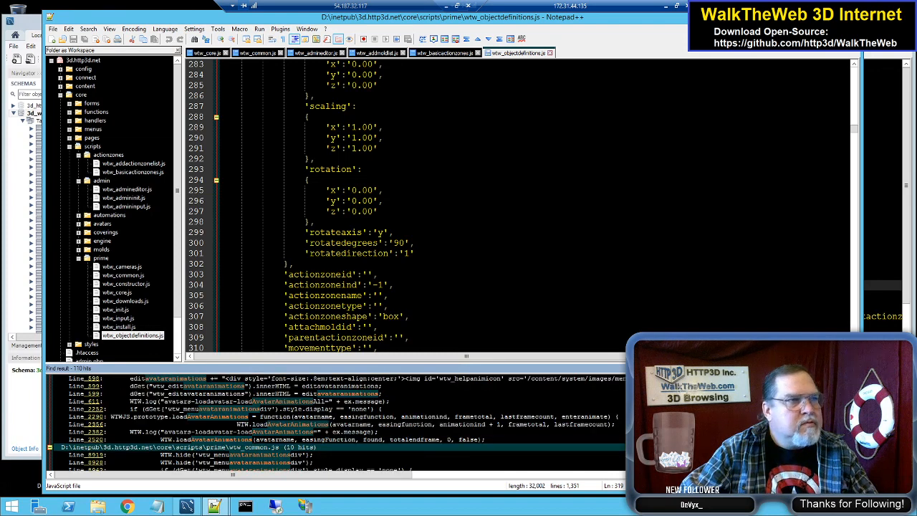
scroll(515, 207, up, 3)
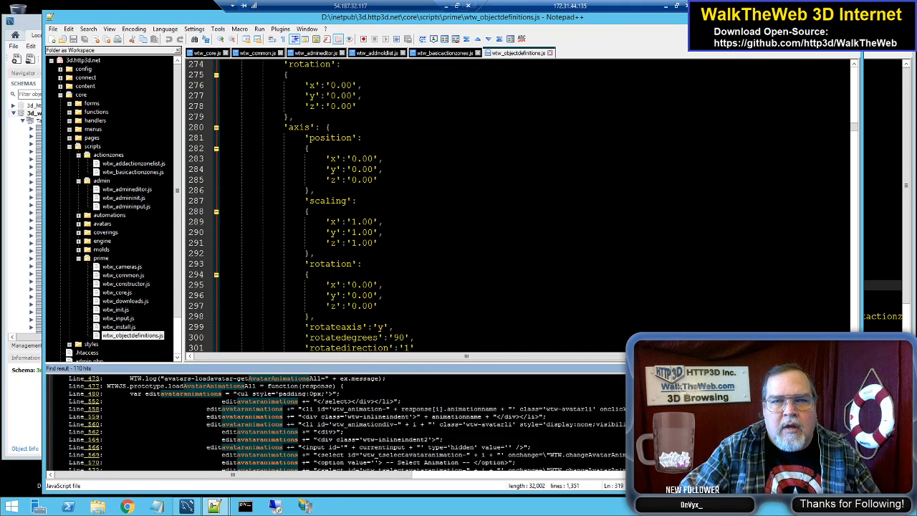
scroll(516, 207, down, 3)
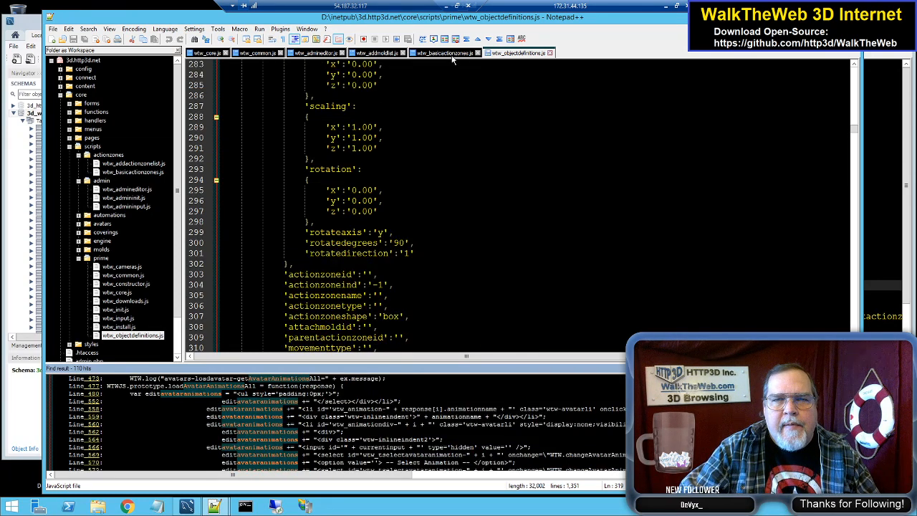
scroll(337, 423, down, 4)
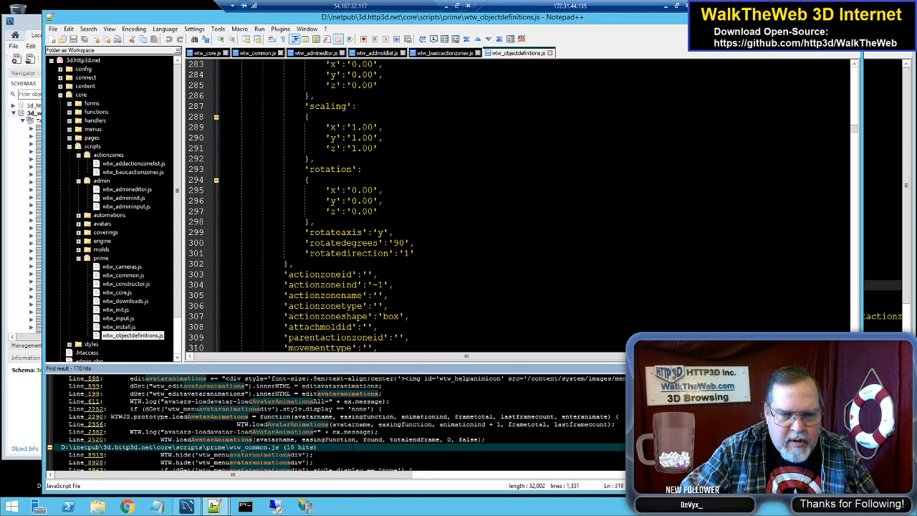
scroll(337, 423, down, 2)
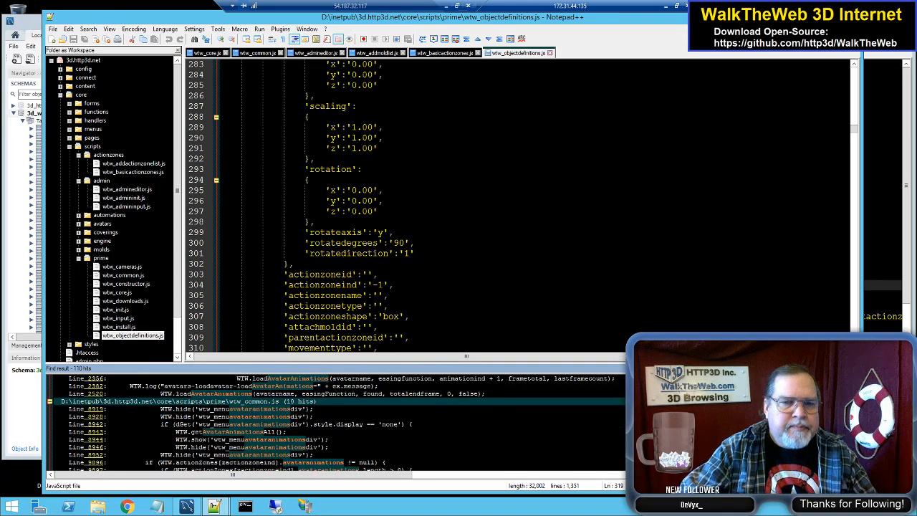
scroll(337, 423, down, 1)
scroll(337, 423, down, 1)
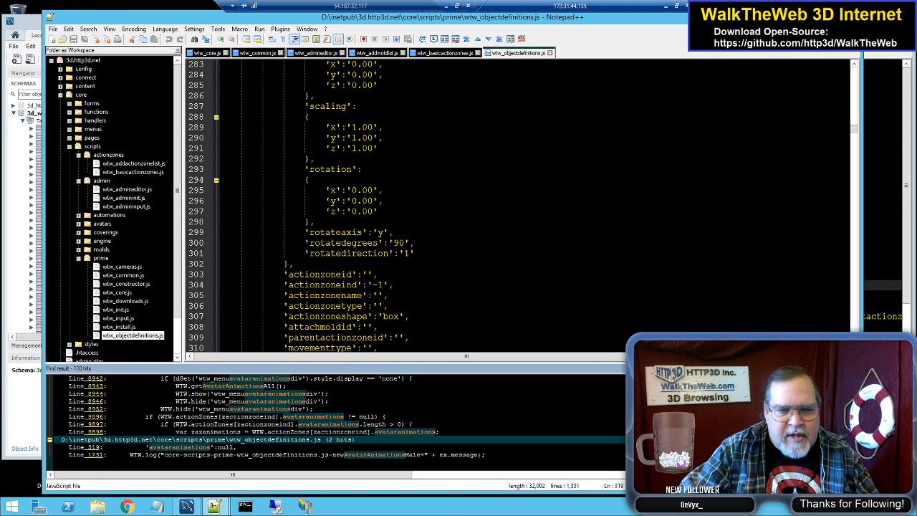
Step: Open the loadAvatarAnimationsAll match at line 469 of wtw_loadavatar.js and examine the getAvatarAnimationsAll function and its surrounding code
scroll(336, 422, down, 4)
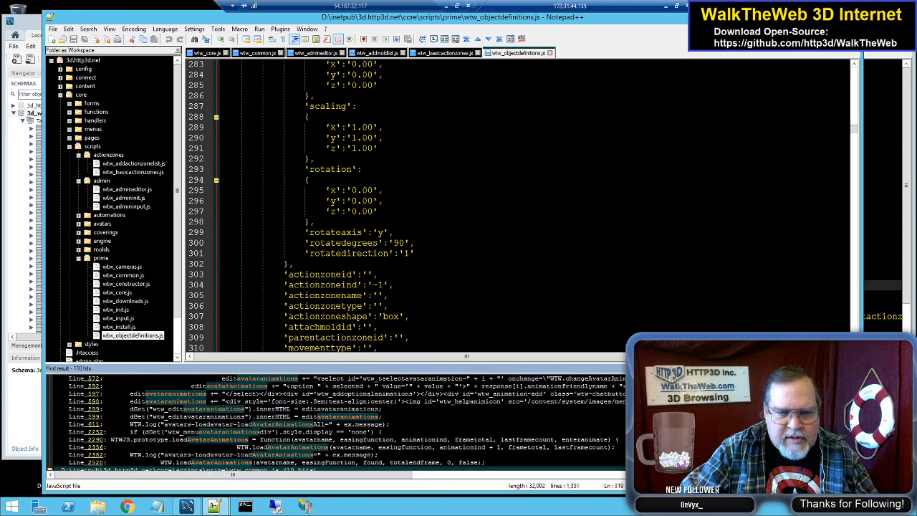
scroll(337, 422, up, 4)
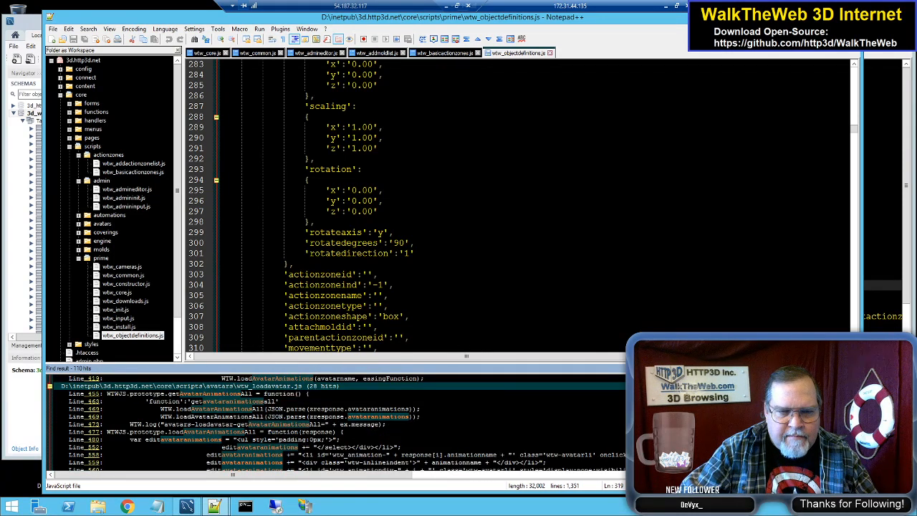
scroll(337, 422, down, 2)
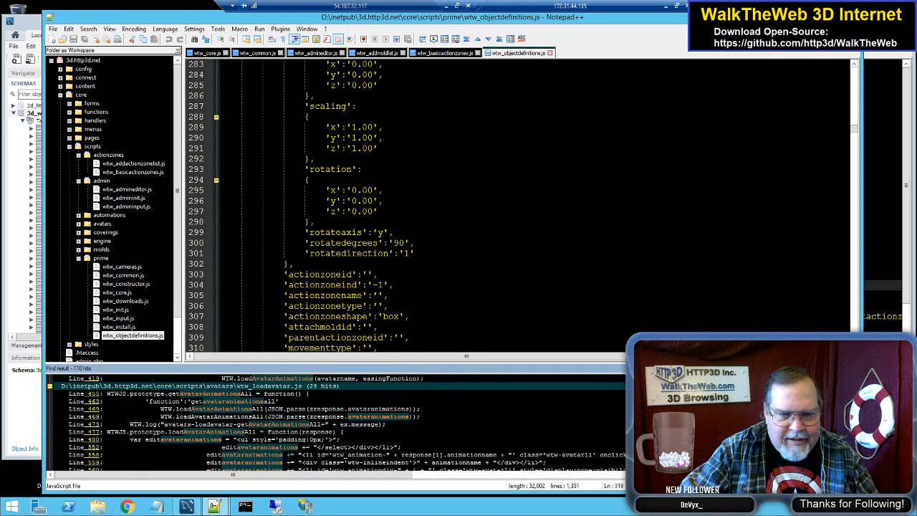
double_click(337, 408)
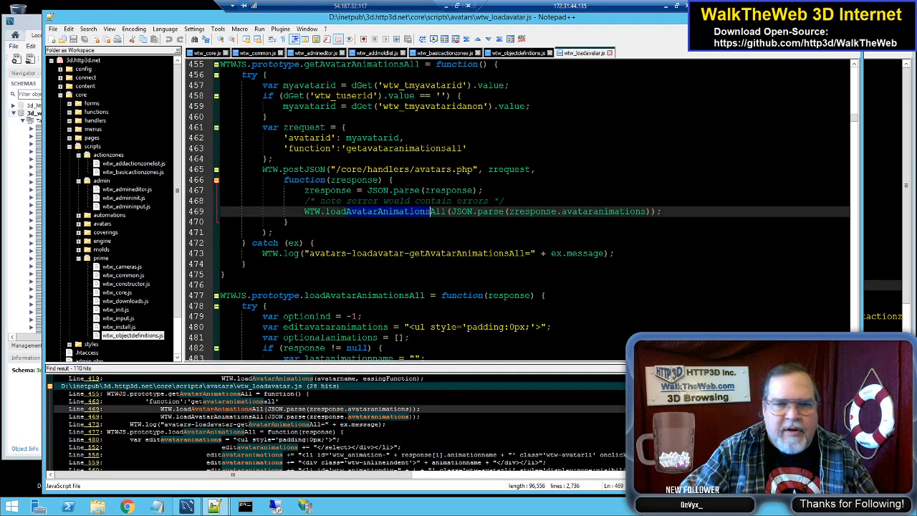
scroll(517, 210, up, 1)
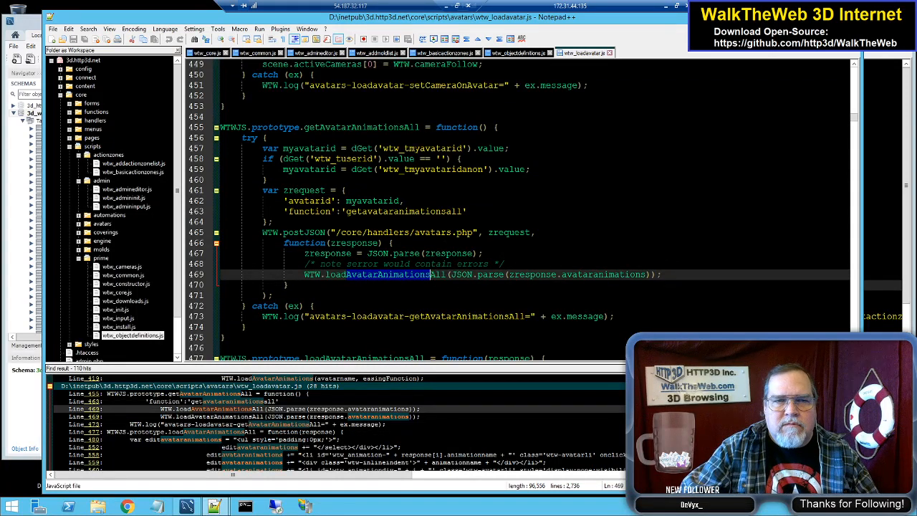
scroll(517, 211, down, 1)
scroll(517, 210, down, 8)
scroll(517, 210, up, 4)
scroll(517, 211, up, 20)
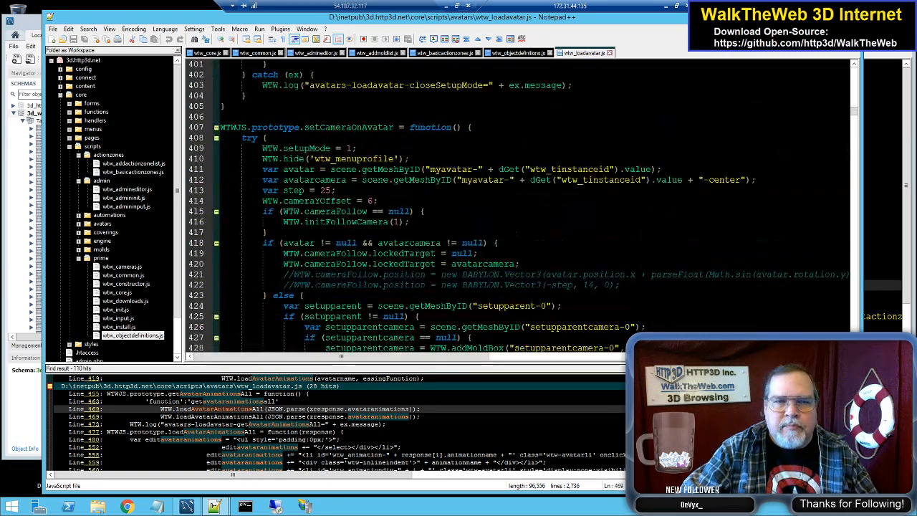
Step: Examine the code before getAvatarAnimationsAll, the action zone defaults in wtw_objectdefinitions.js and addActionzoneLoadAnimations in wtw_basicactionzones.js
scroll(517, 210, down, 13)
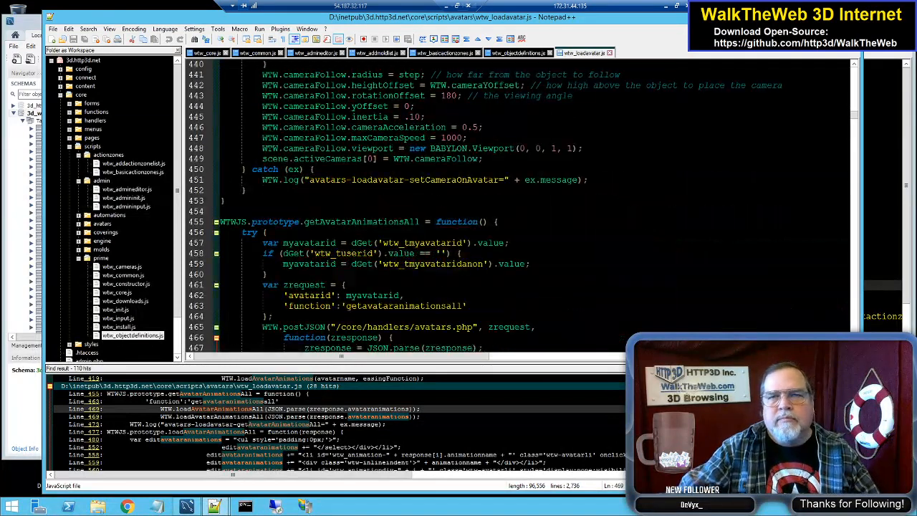
click(520, 53)
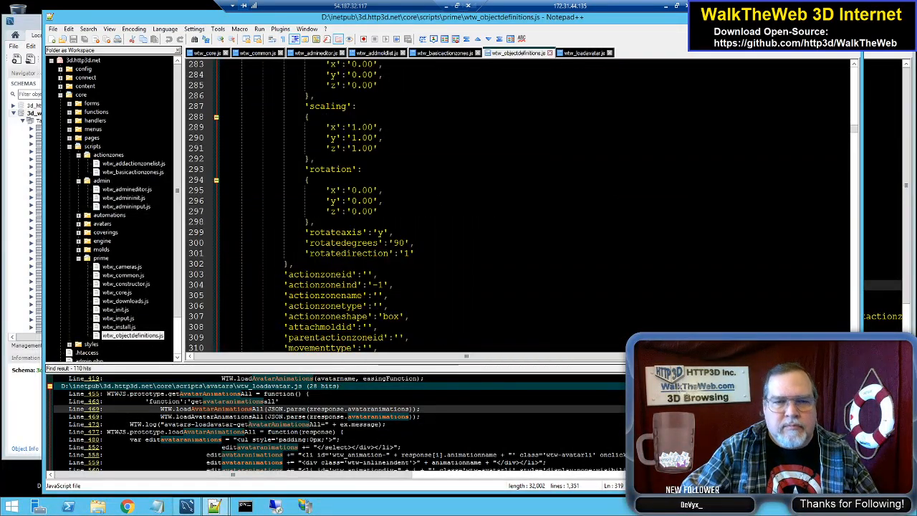
click(450, 54)
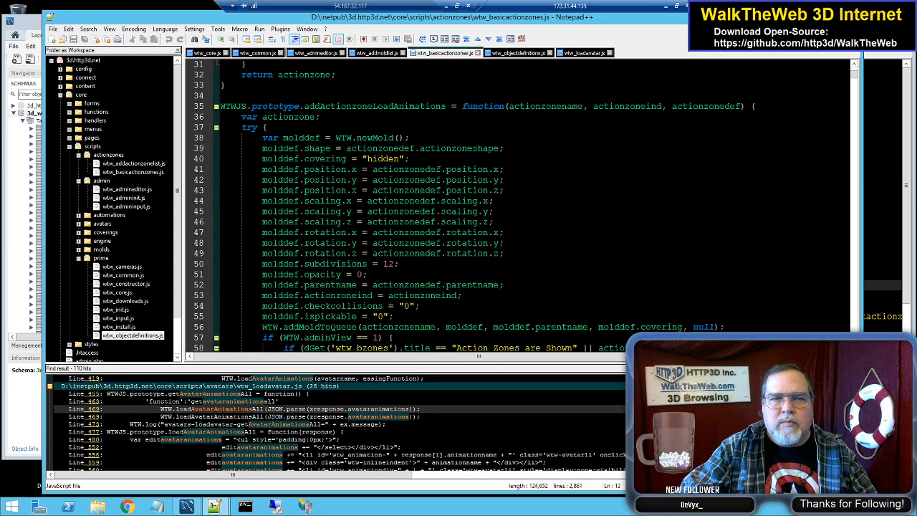
Step: Switch to MySQL Workbench and query the rows of the wtw_actionzones table in the 3d_walktheweb schema
click(34, 24)
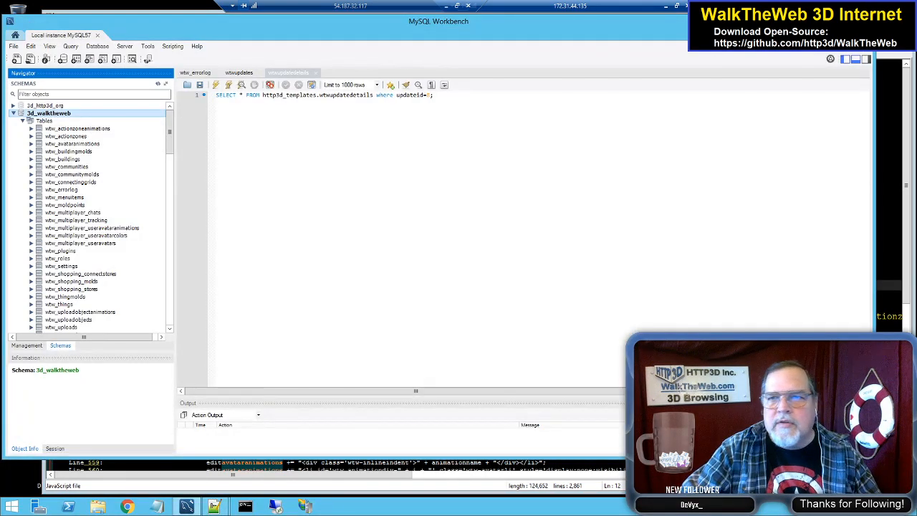
click(889, 32)
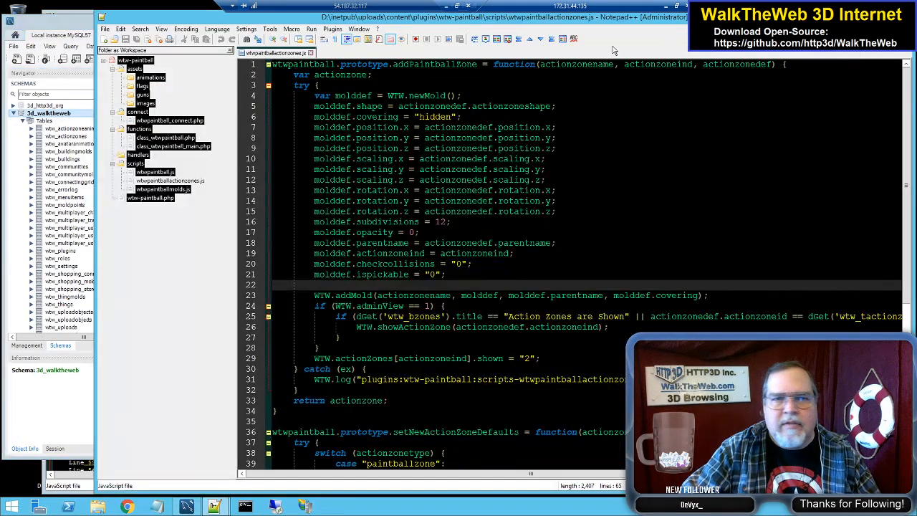
click(68, 25)
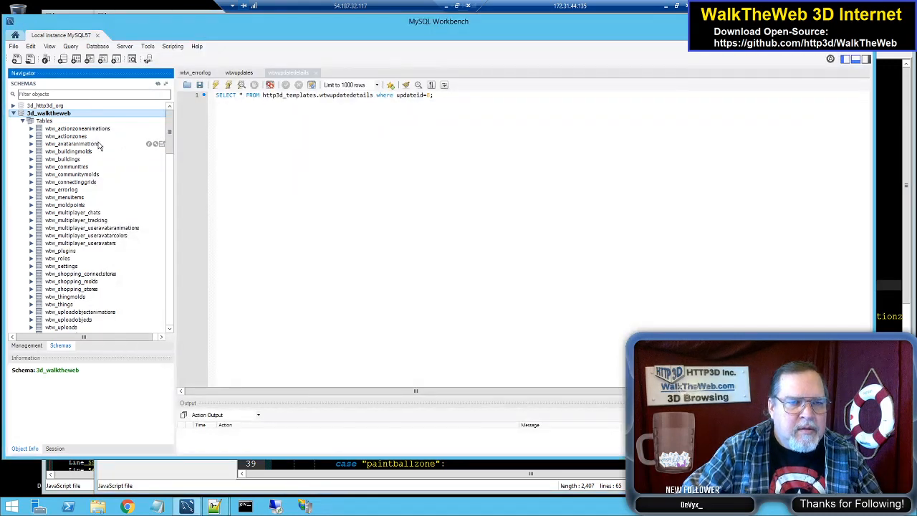
click(82, 136)
right_click(82, 137)
click(114, 139)
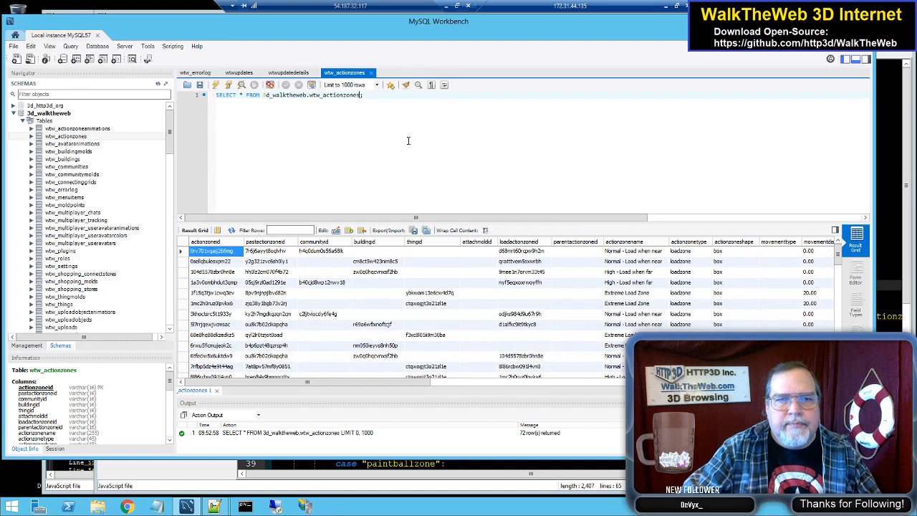
Step: Extend the wtw_actionzones query with "order by createdate desc" and run it again
text(order )
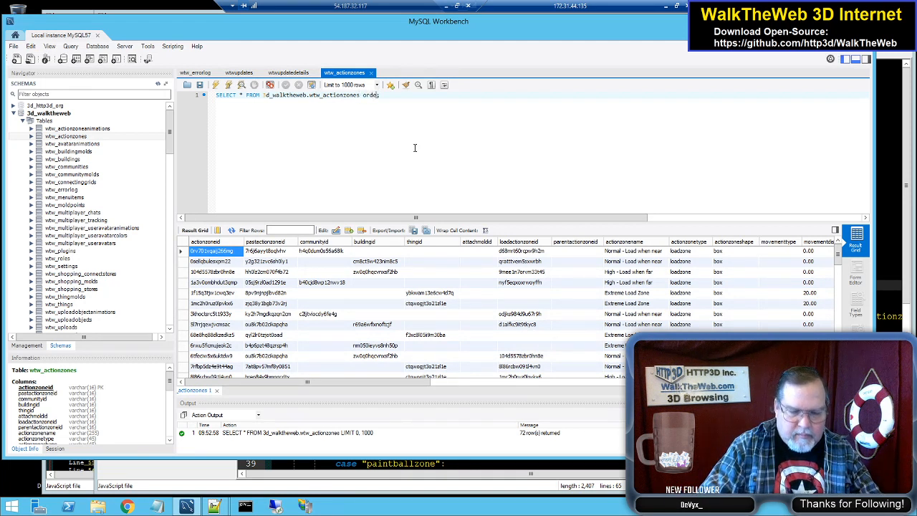
text(by creat)
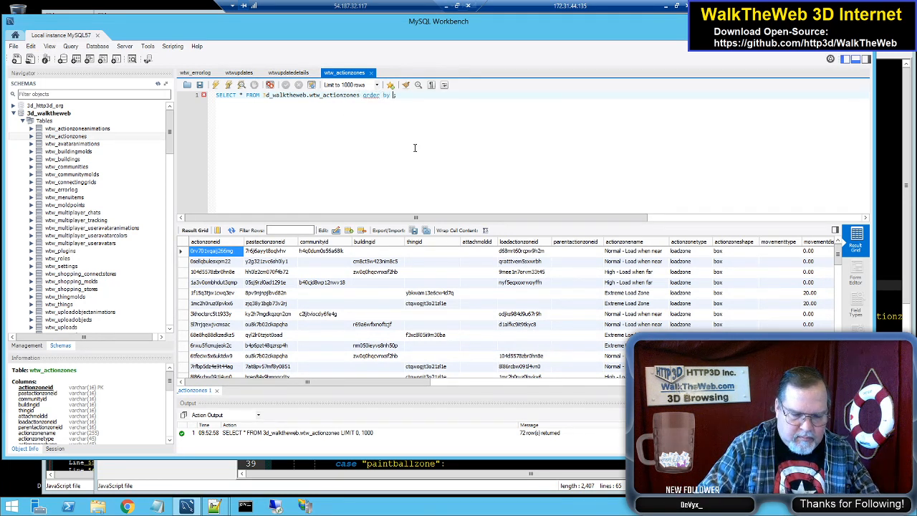
text(edate desc)
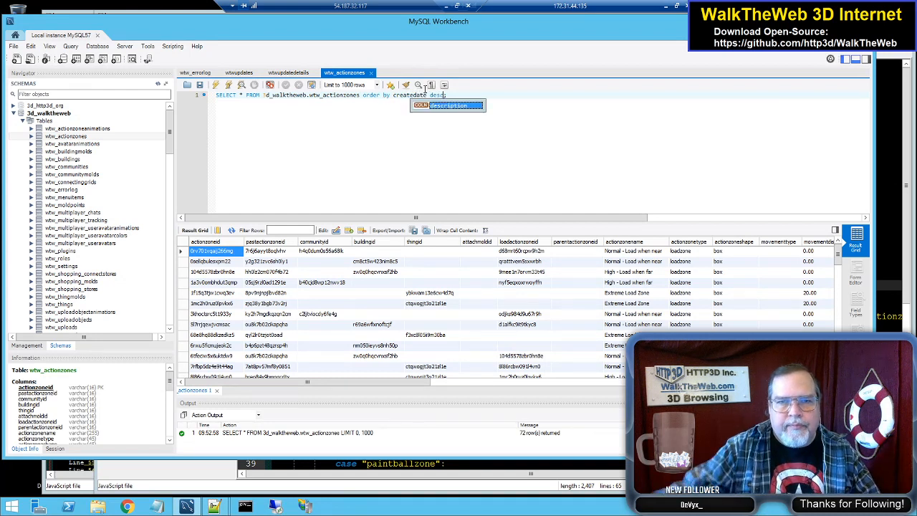
click(216, 85)
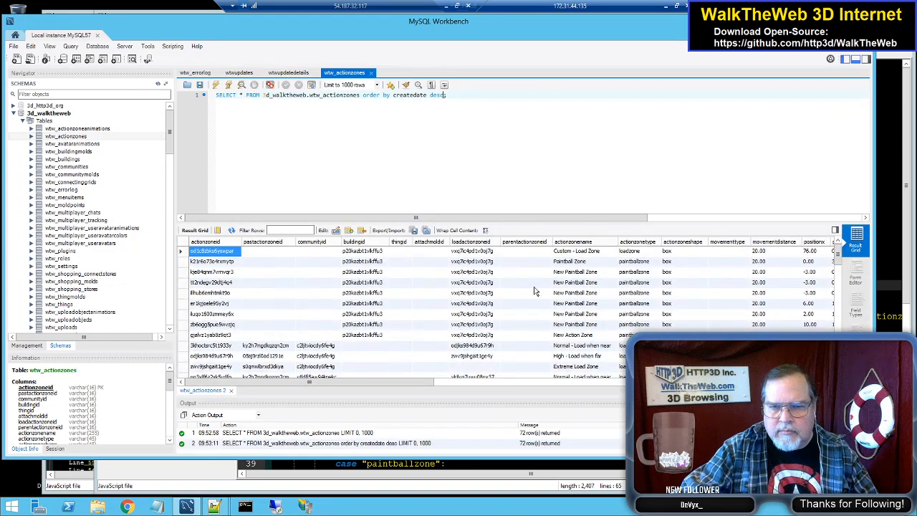
Step: Examine the names, types and load zones of the Paintball Zone row and the other action zone records
click(593, 262)
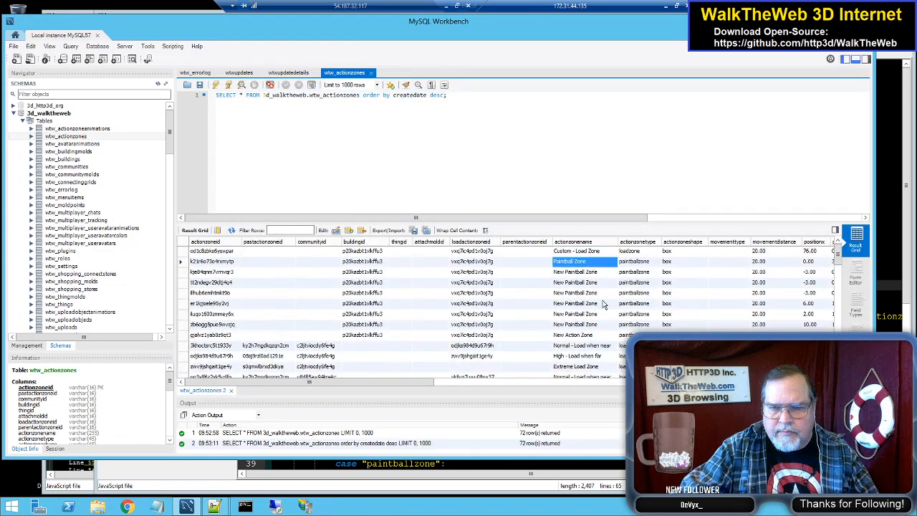
scroll(609, 366, down, 1)
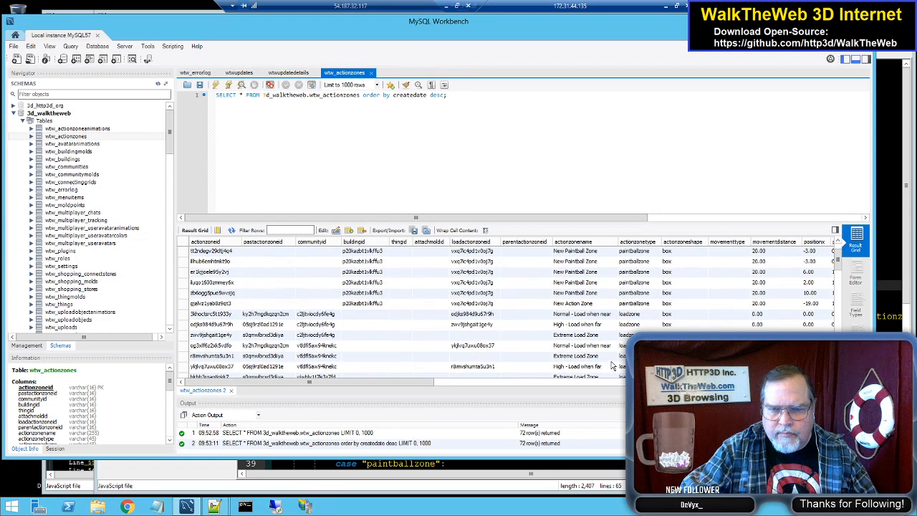
scroll(608, 365, up, 1)
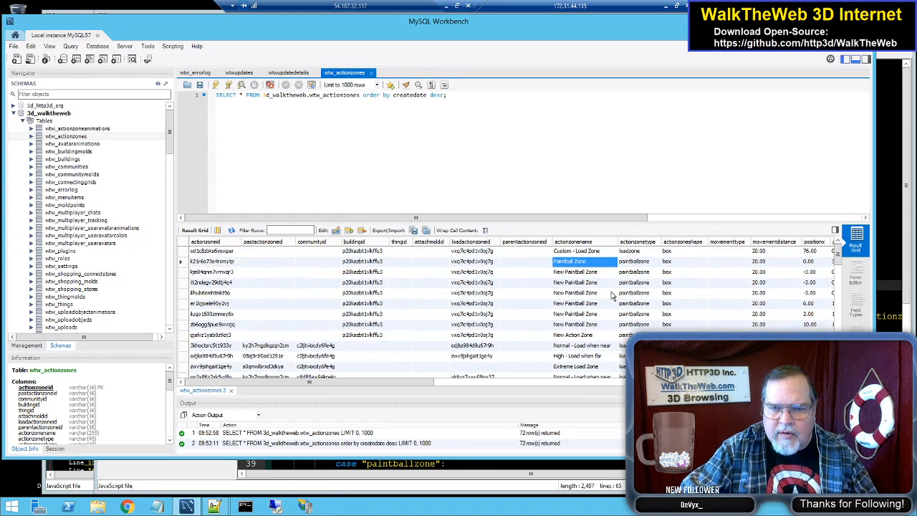
scroll(608, 324, down, 1)
scroll(609, 324, down, 1)
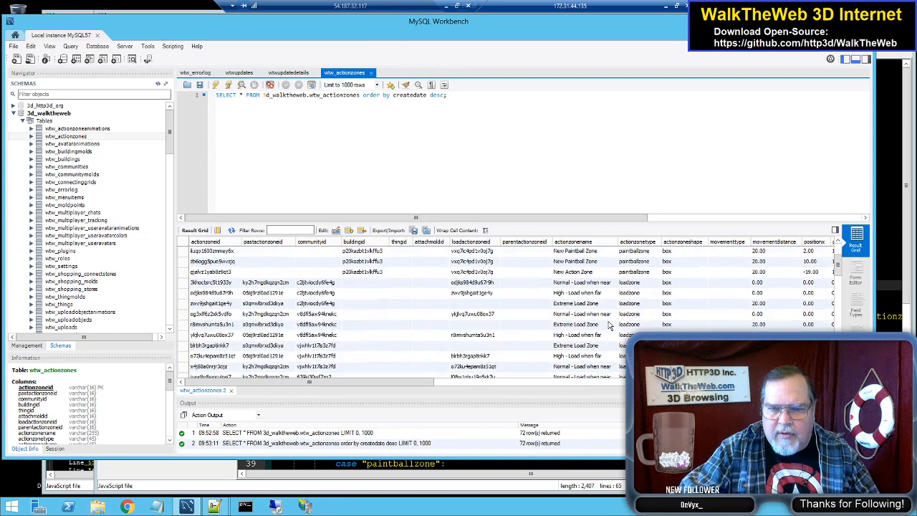
scroll(606, 341, down, 3)
scroll(601, 344, down, 1)
scroll(602, 345, up, 6)
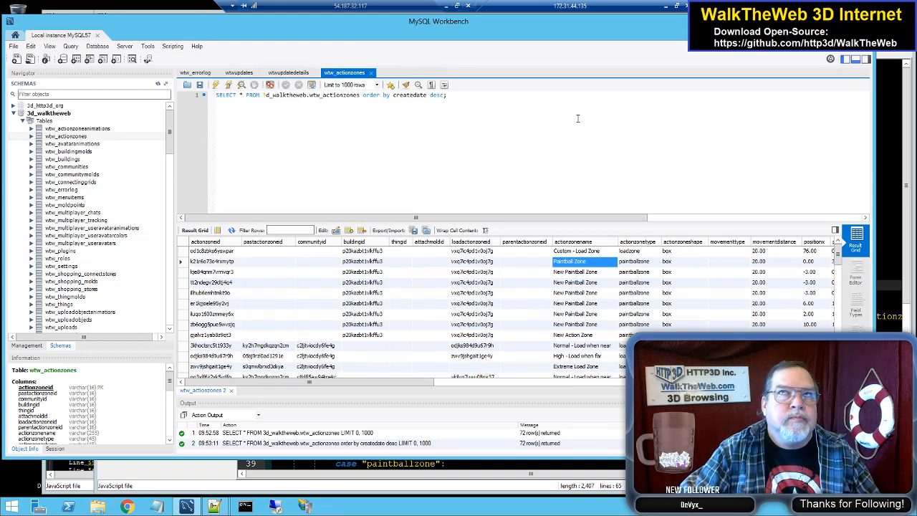
Step: Switch to Notepad++ and open an additional empty Notepad++ window
key(alt+Tab)
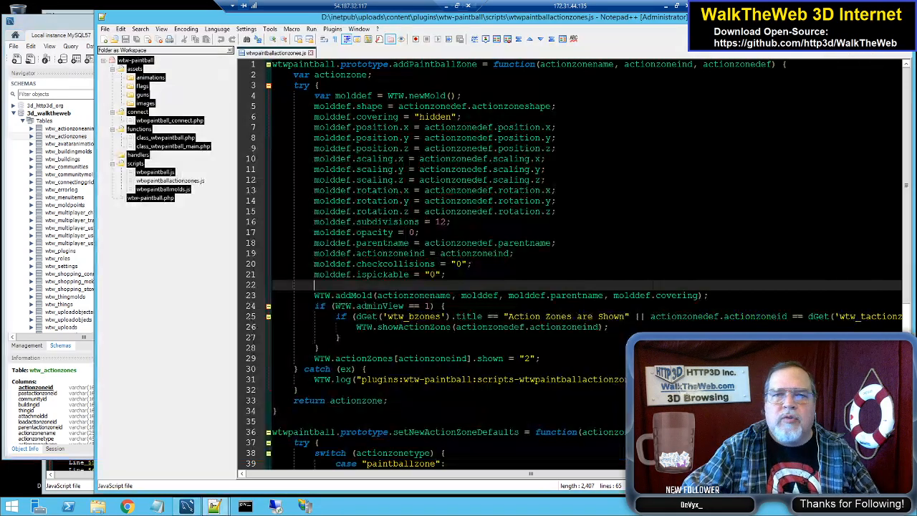
right_click(214, 507)
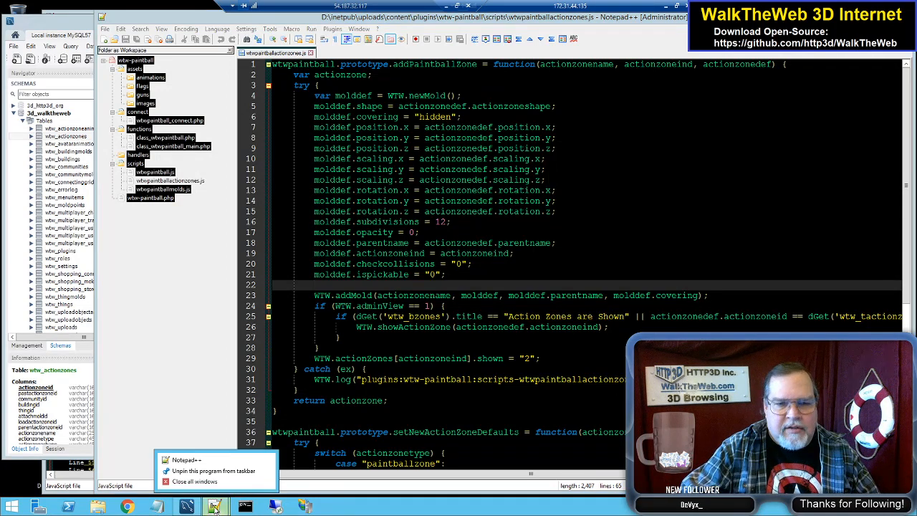
click(185, 459)
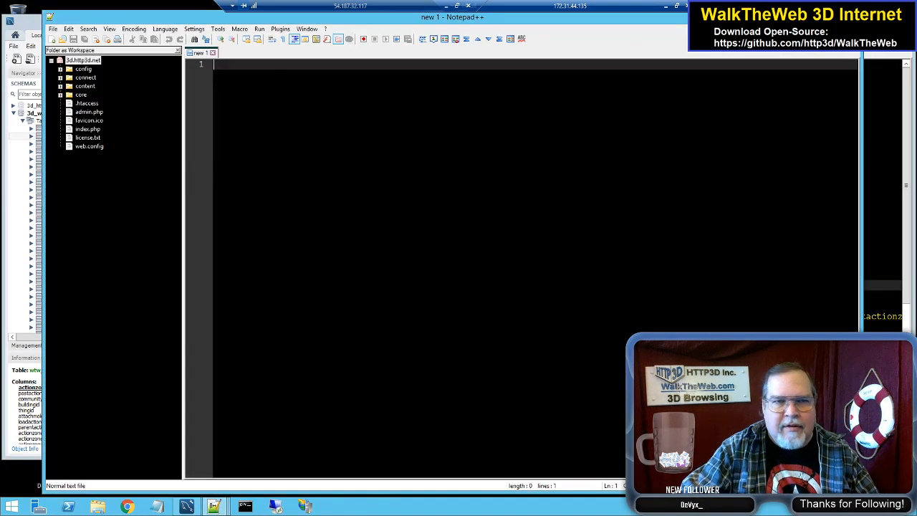
right_click(95, 62)
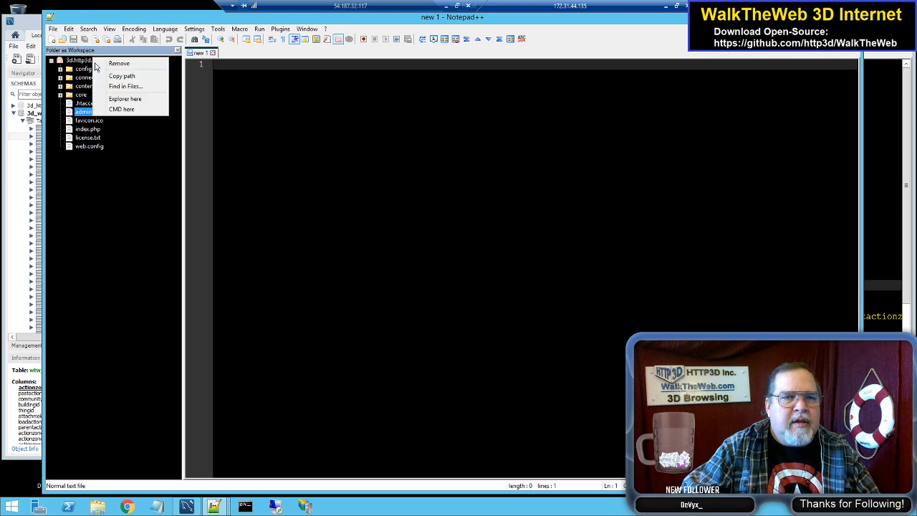
right_click(80, 60)
right_click(81, 61)
key(Escape)
Step: Add the folder D:\inetpub\uploads\content\plugins\wtw-minigolf to the workspace
right_click(123, 195)
click(144, 198)
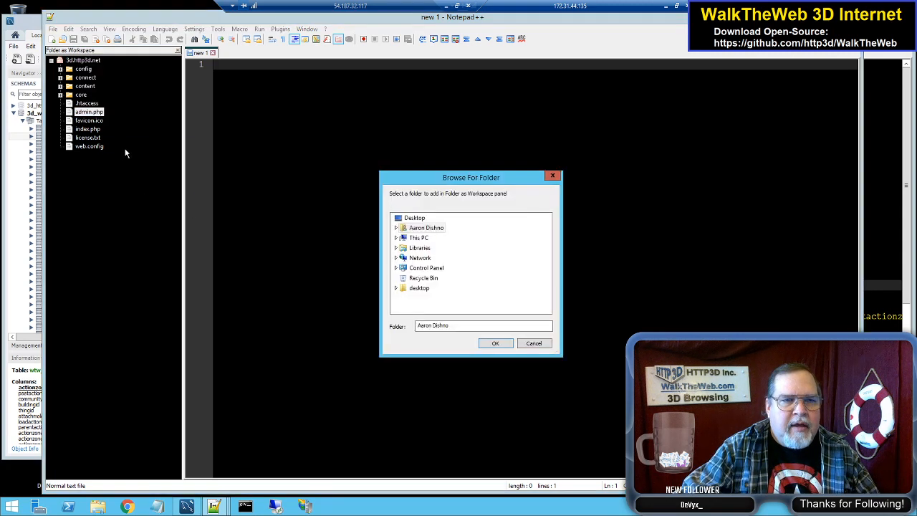
double_click(423, 238)
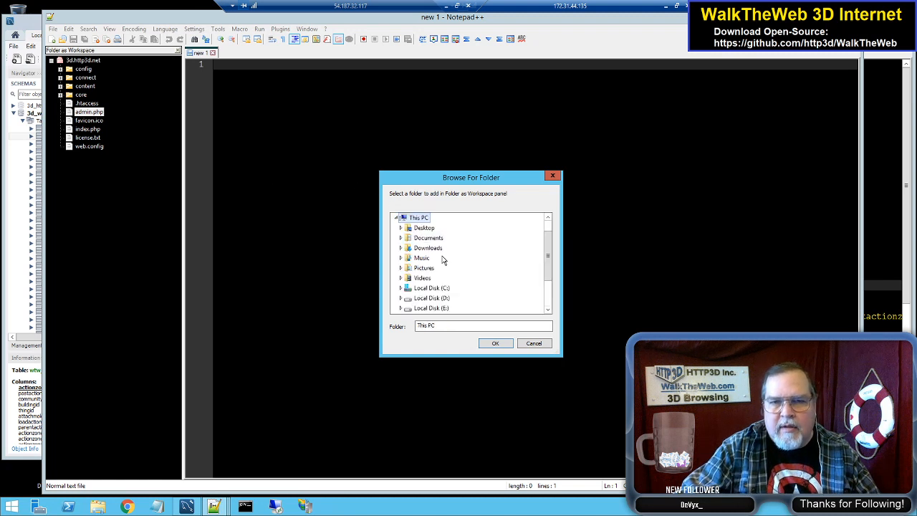
double_click(437, 298)
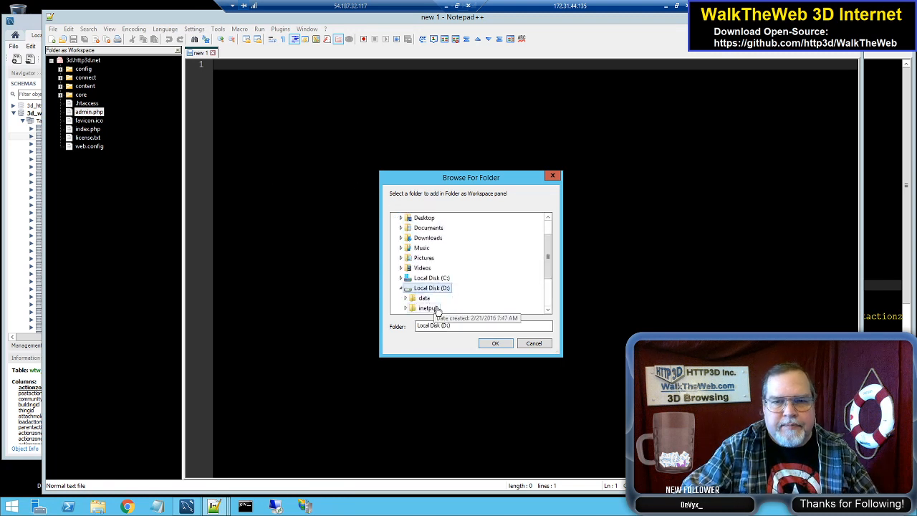
double_click(433, 308)
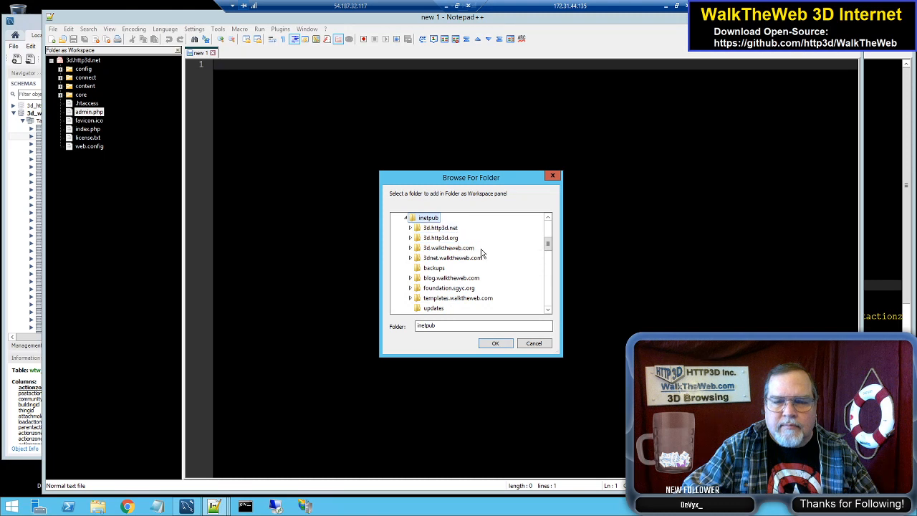
scroll(487, 309, down, 1)
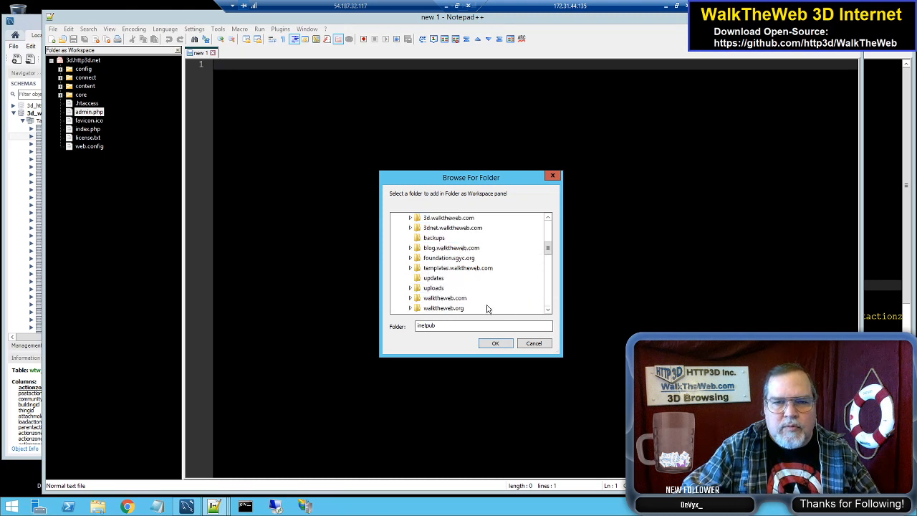
double_click(437, 288)
double_click(458, 279)
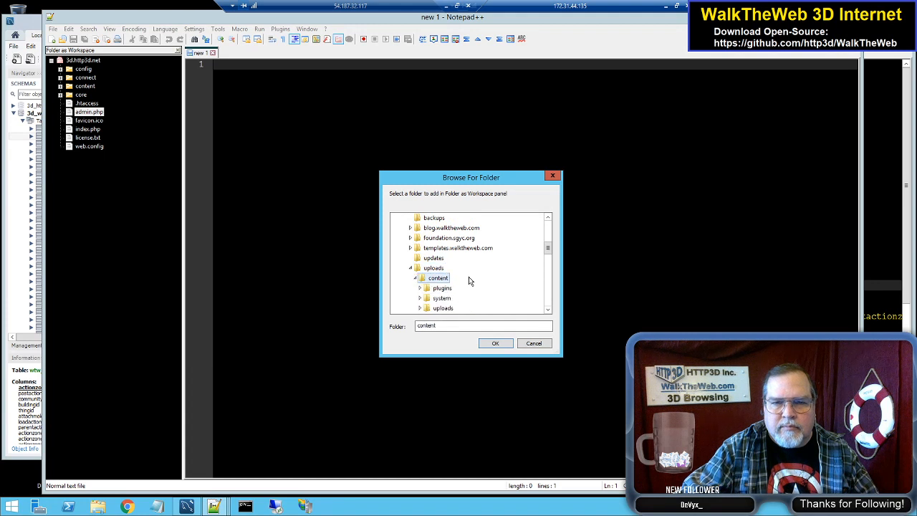
double_click(451, 288)
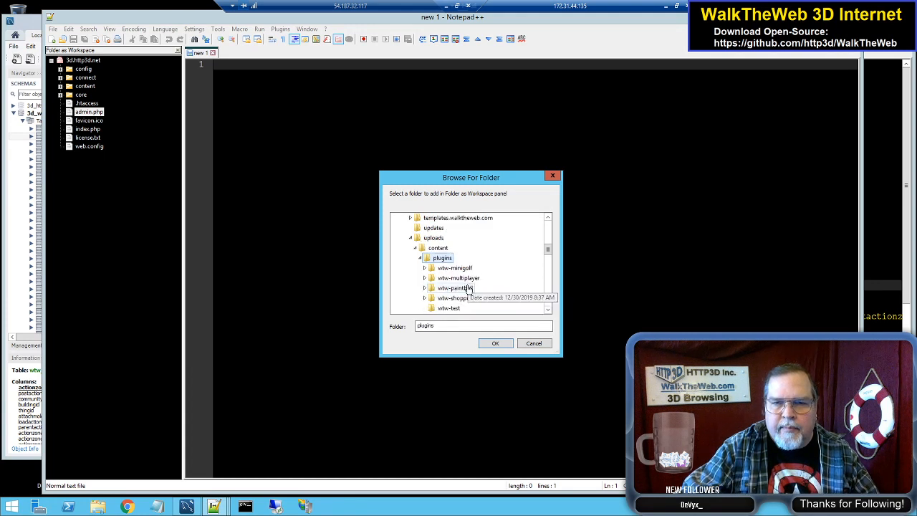
double_click(459, 268)
click(495, 344)
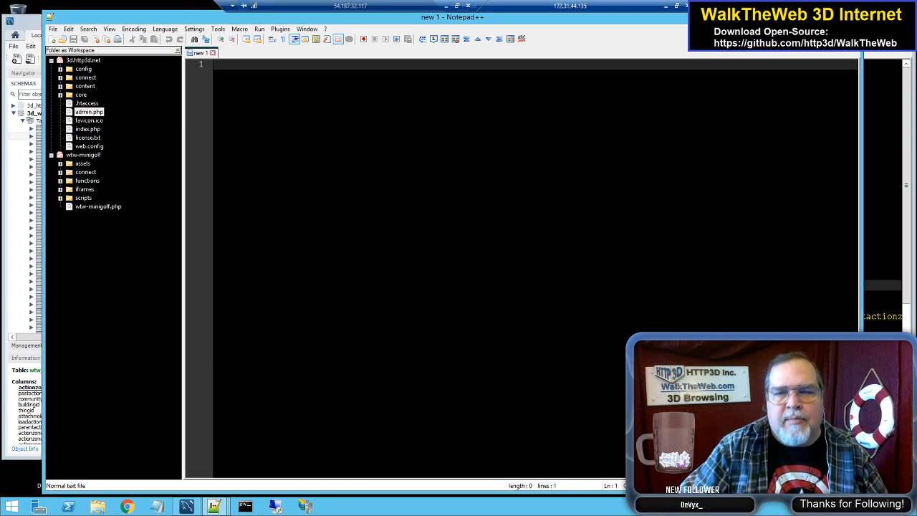
Step: Remove the 3d.http3d.net folder from the workspace
click(85, 60)
right_click(85, 61)
click(107, 67)
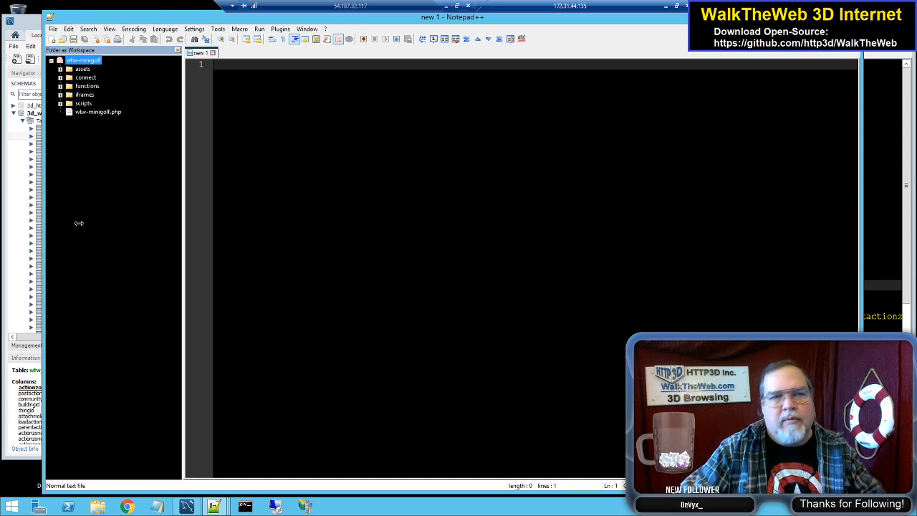
Step: Open wtwminigolfmolds.js from the scripts folder of the wtw-minigolf plugin
click(61, 103)
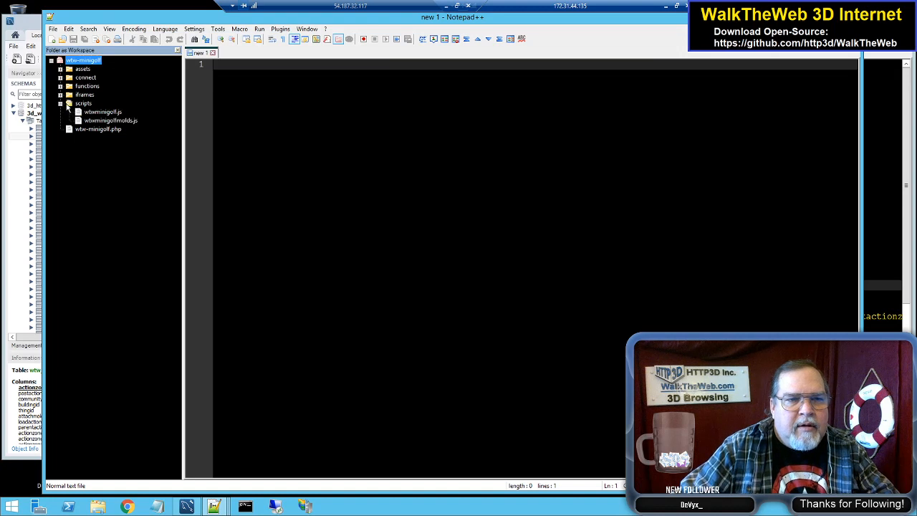
click(113, 120)
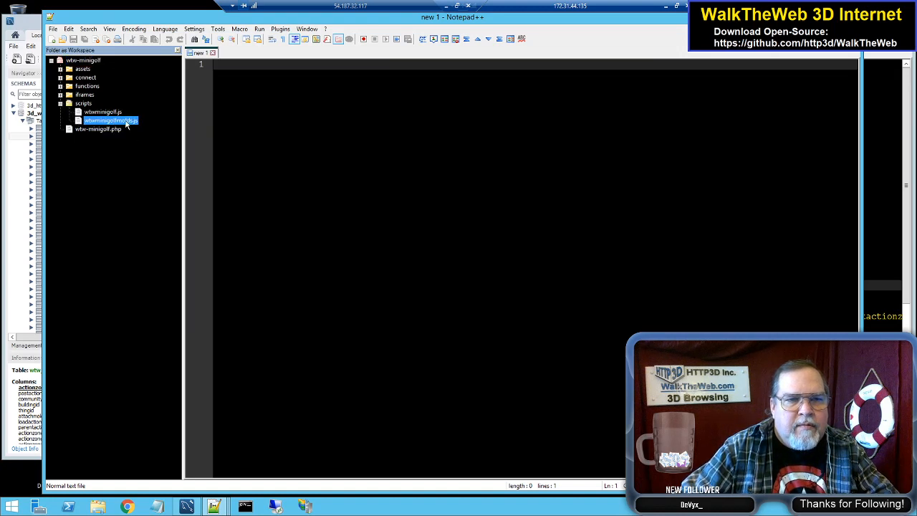
double_click(127, 123)
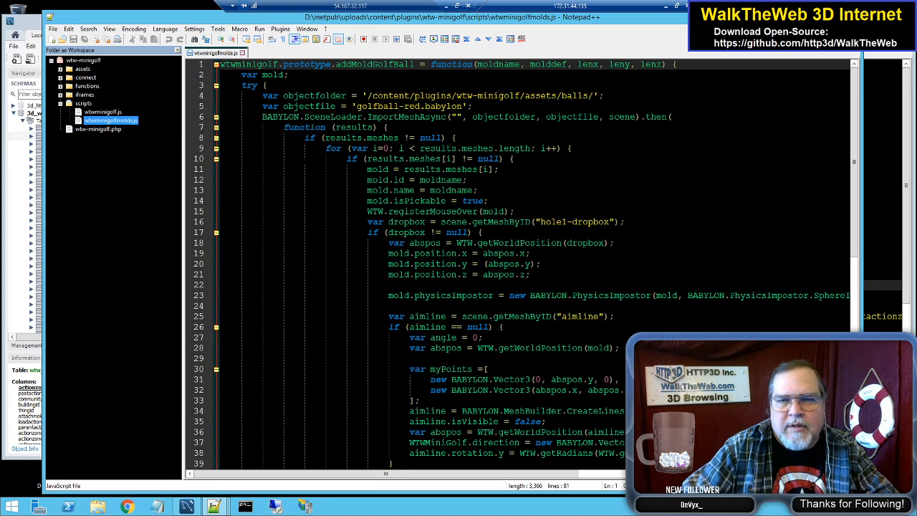
Step: Open wtwminigolf.js and examine its golf club pick-up offsets, checkHovers function and power, aim and hit panel code
double_click(104, 112)
click(435, 201)
scroll(435, 201, down, 13)
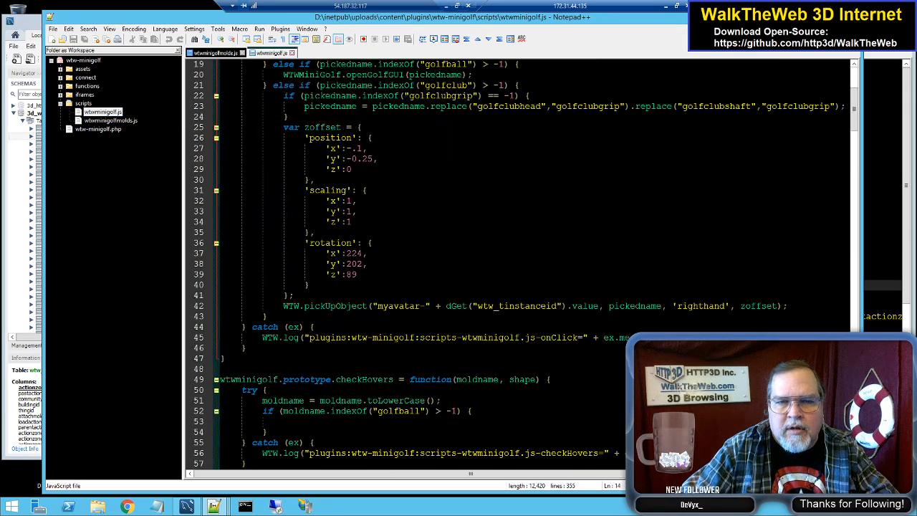
scroll(435, 201, down, 20)
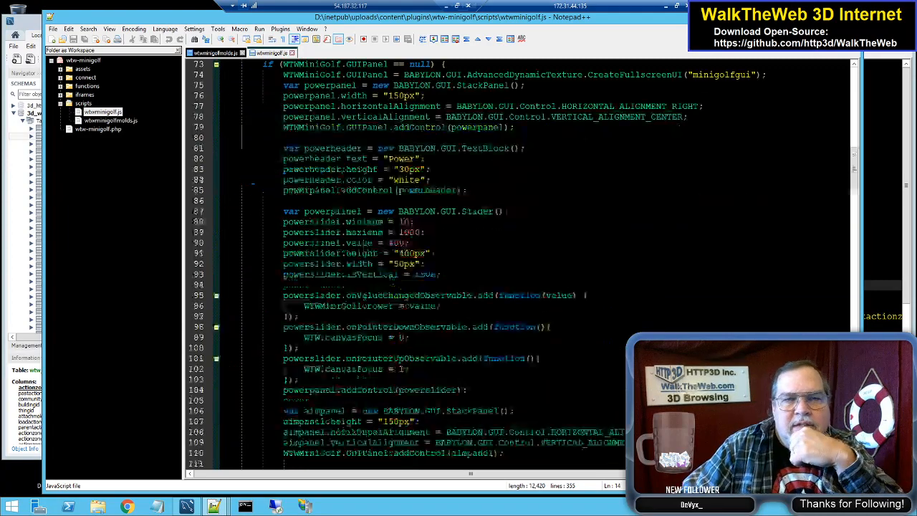
scroll(436, 201, down, 20)
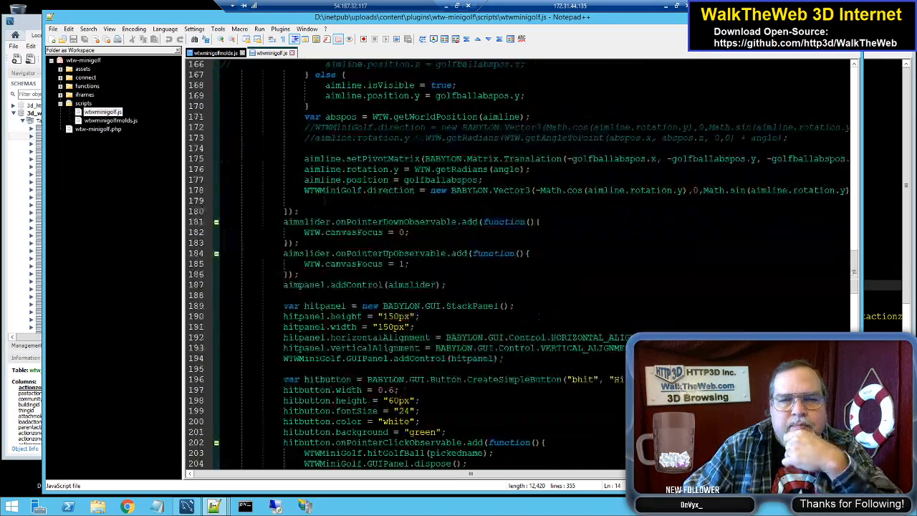
Step: Examine the cameraWatchView, hitGolfBall, addGolfBall and aim slider code in wtwminigolf.js, working back to the onClick function
scroll(435, 201, down, 20)
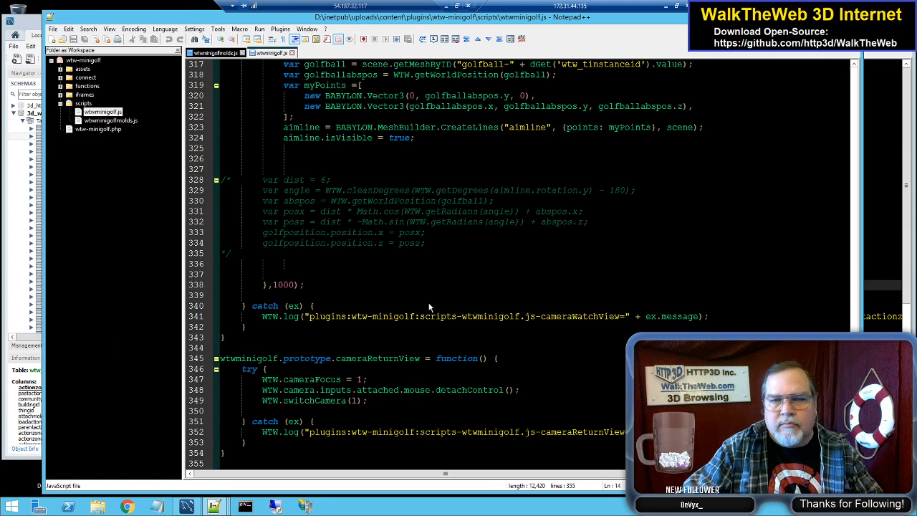
click(431, 211)
scroll(432, 212, up, 6)
scroll(432, 211, up, 13)
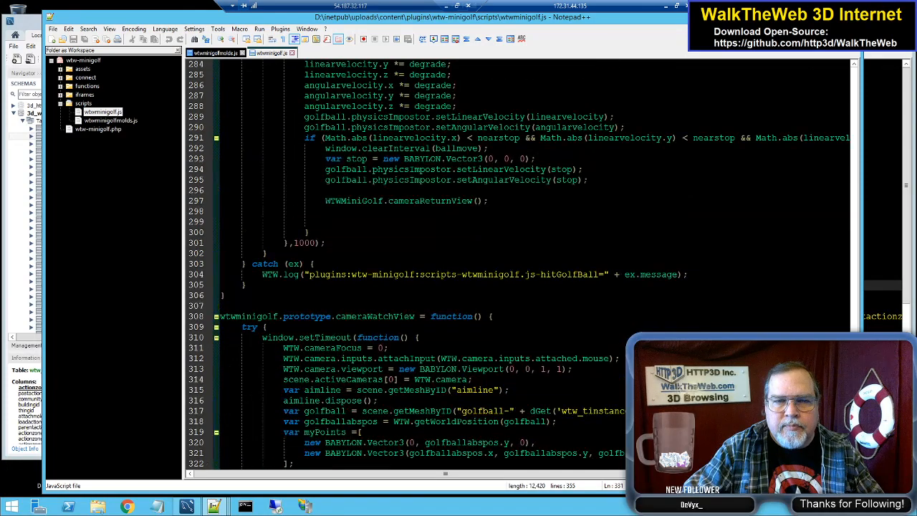
scroll(431, 211, up, 18)
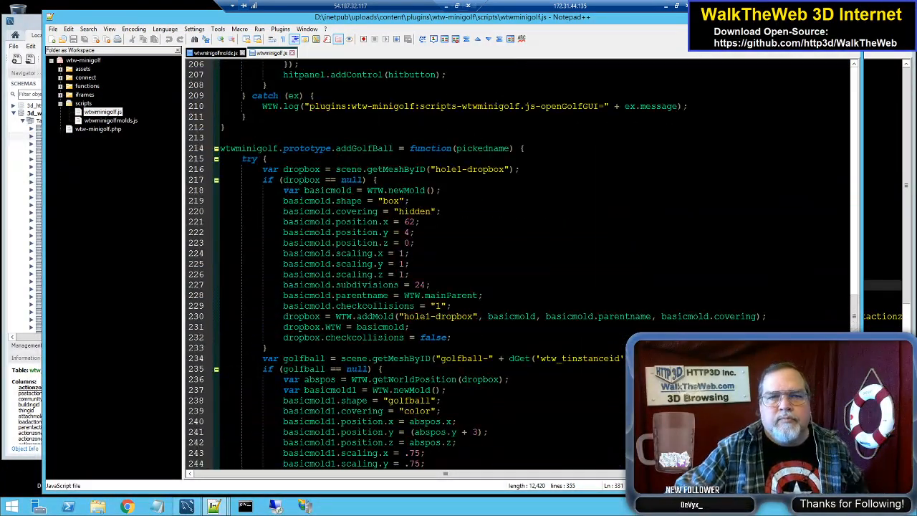
scroll(431, 211, up, 11)
scroll(432, 211, up, 16)
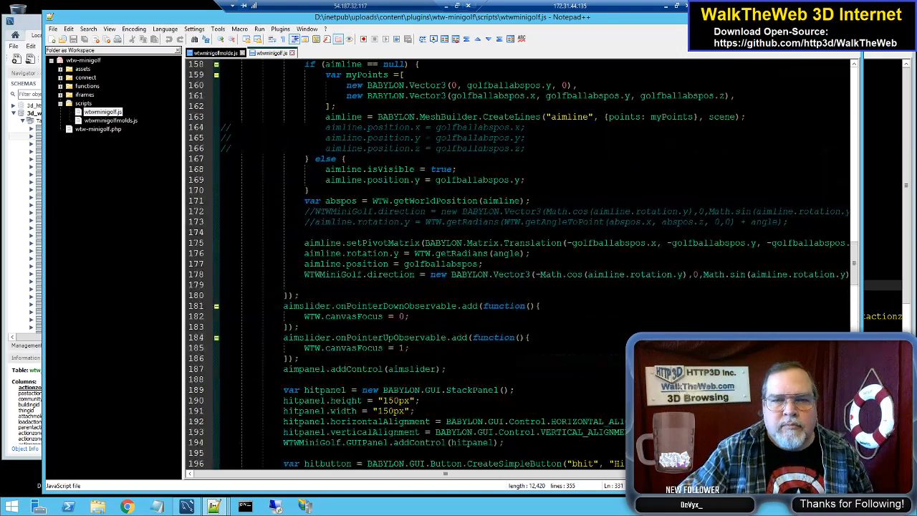
scroll(431, 211, up, 20)
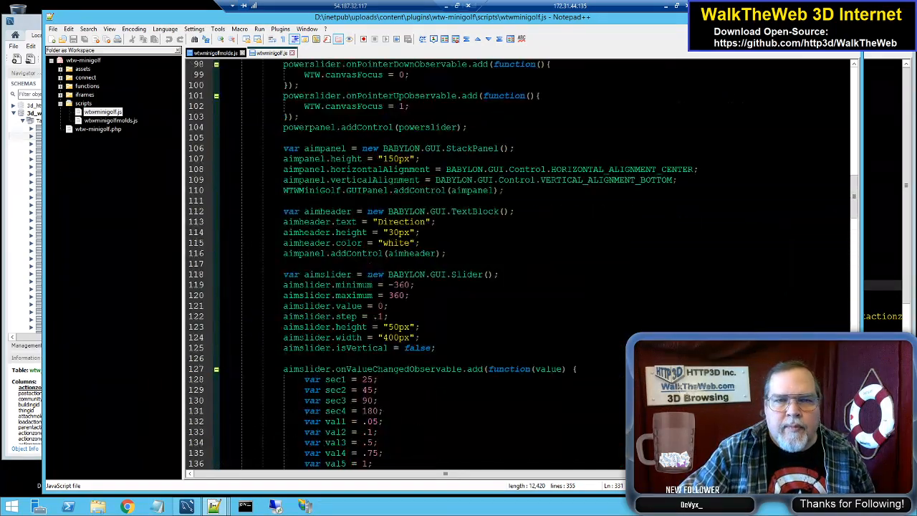
scroll(431, 211, up, 10)
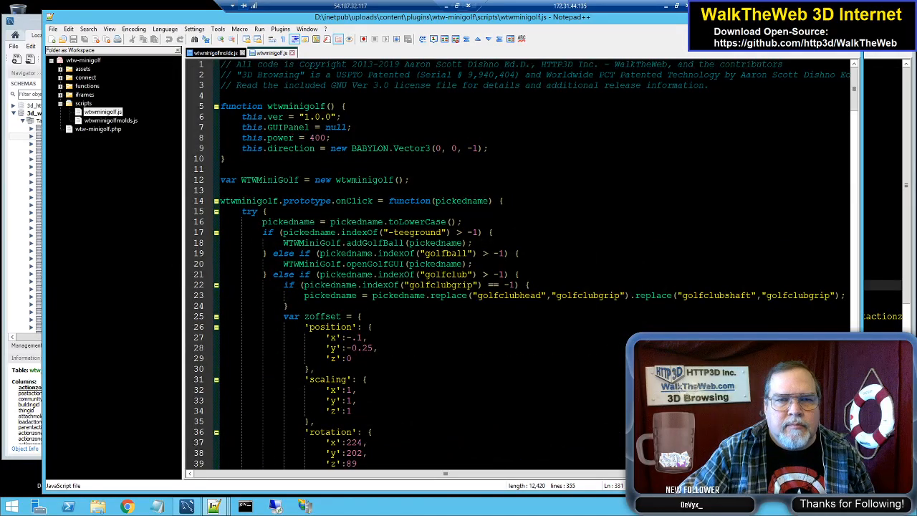
Step: Examine wtwminigolf.js from openGolfGUI through the ball movement and camera functions, ending at the addGolfBall function
scroll(431, 211, down, 20)
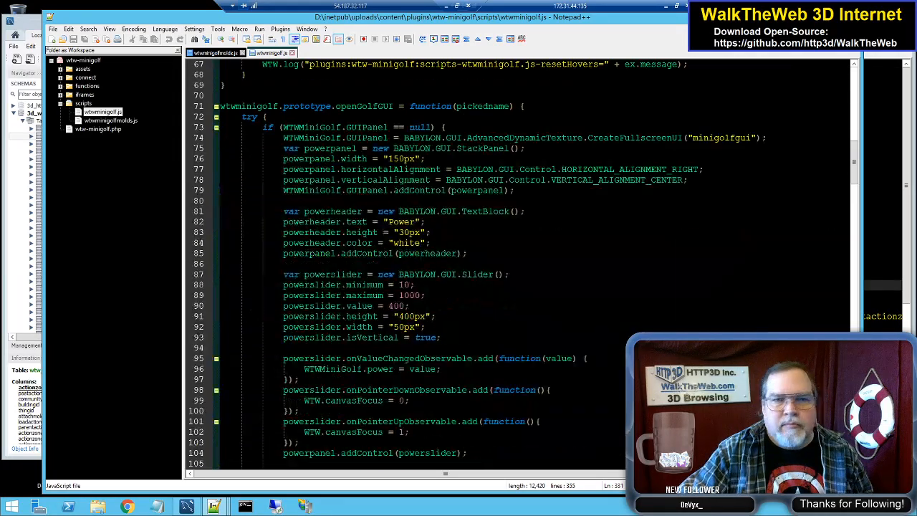
scroll(431, 211, down, 20)
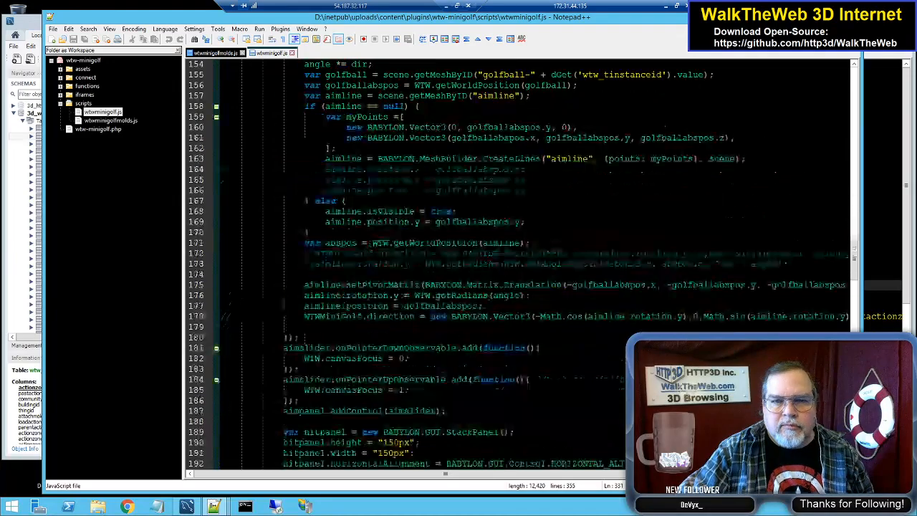
scroll(432, 212, down, 14)
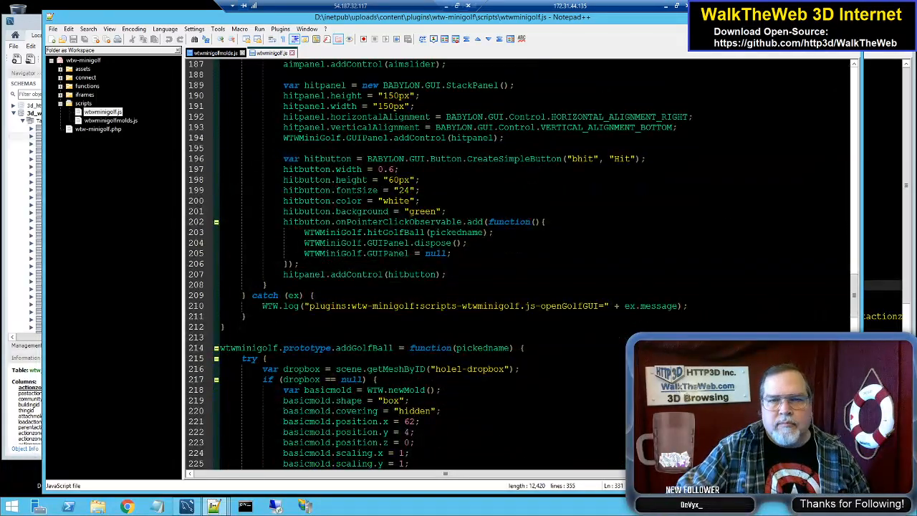
scroll(432, 211, down, 20)
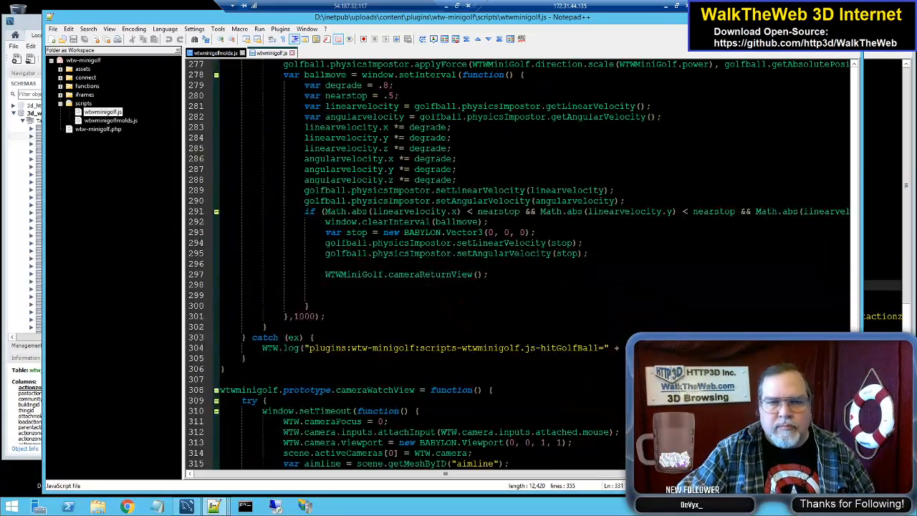
scroll(432, 211, up, 10)
scroll(431, 212, down, 16)
scroll(431, 211, up, 1)
scroll(432, 211, down, 8)
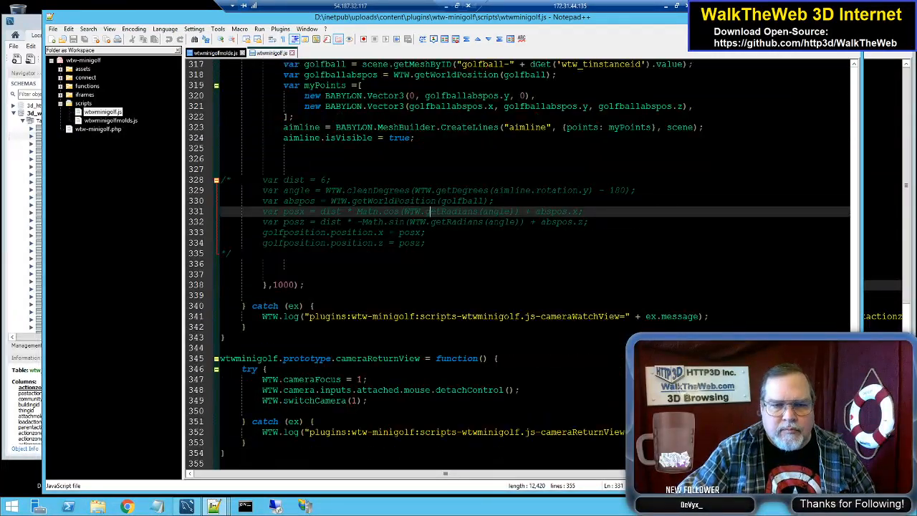
scroll(430, 211, up, 1)
scroll(430, 212, down, 1)
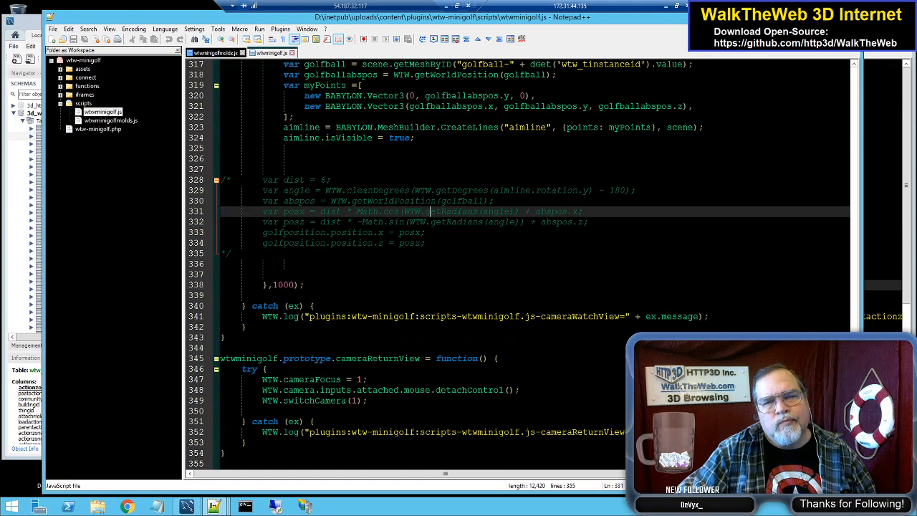
scroll(430, 212, up, 17)
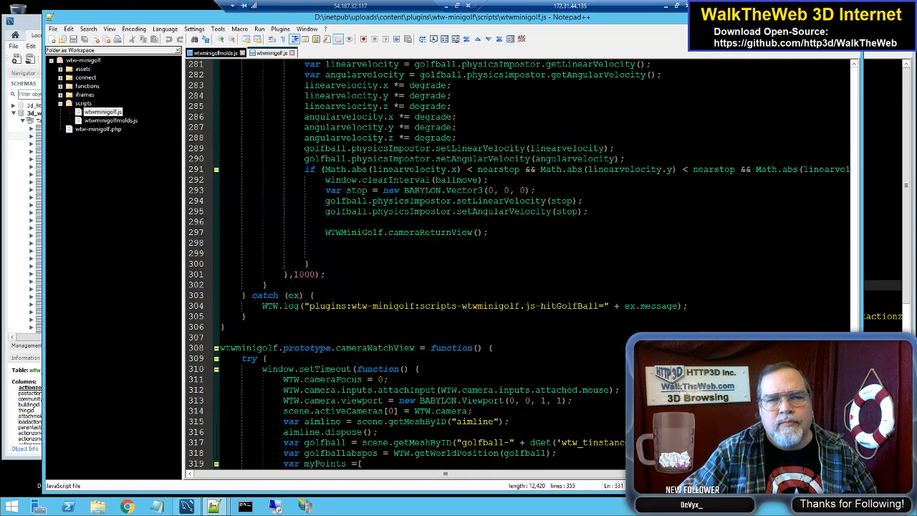
scroll(430, 211, up, 8)
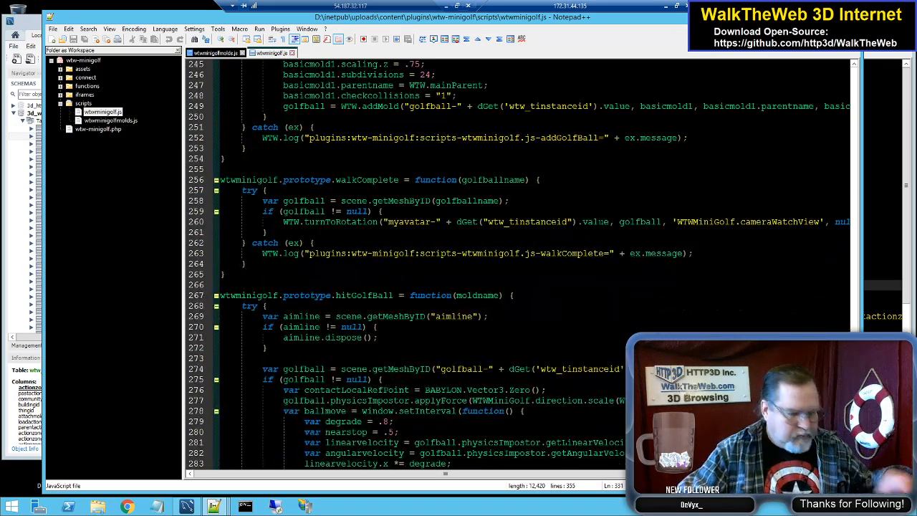
scroll(430, 212, up, 5)
scroll(430, 211, up, 6)
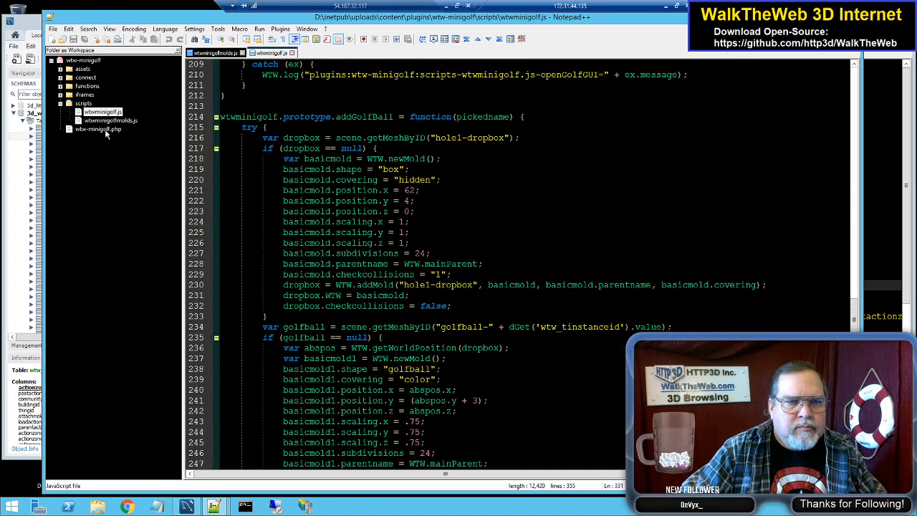
Step: Expand the wtw-minigolf plugin's functions folder and review how addGolfBall defines the golf ball mold
click(60, 86)
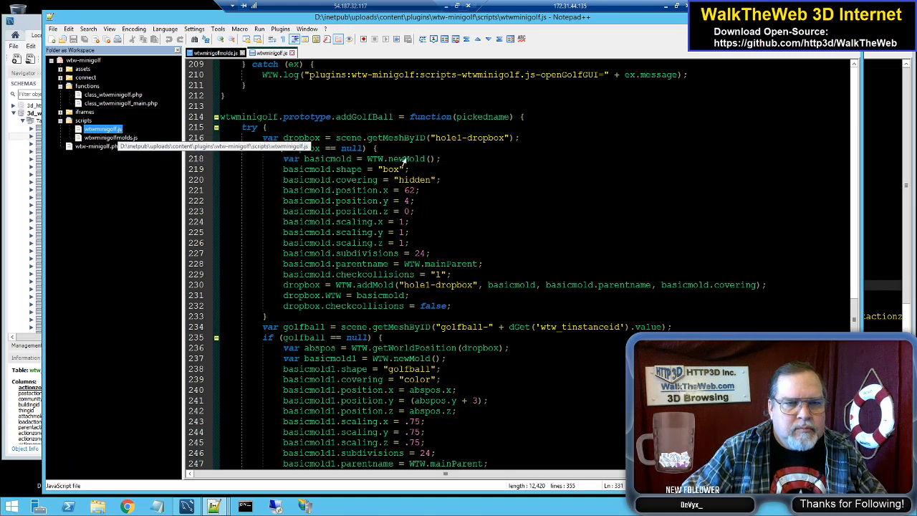
click(458, 169)
scroll(458, 169, down, 5)
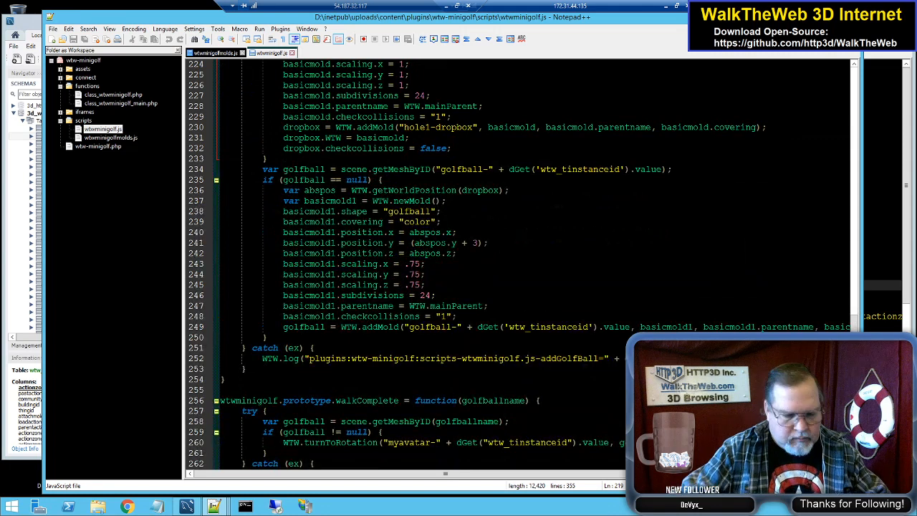
Step: Search wtwminigolf.js for "animations" and close the search
key(ctrl+f)
text(animations)
click(549, 213)
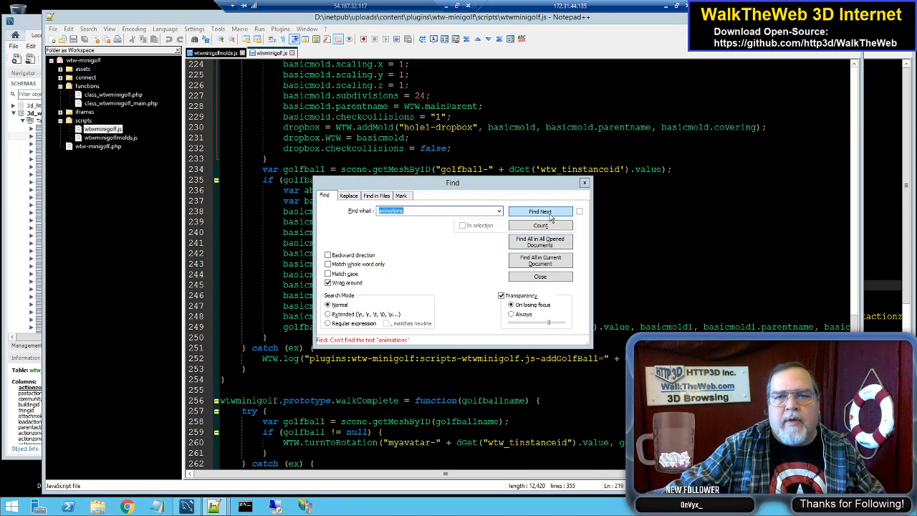
click(585, 183)
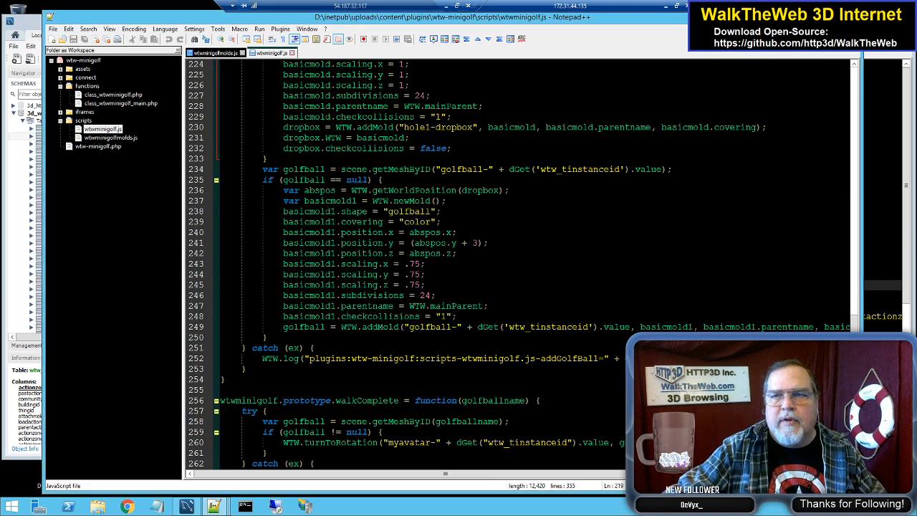
Step: Switch to the wtwpaintballactionzones.js window to check the addPaintballZone function, then leave it
click(880, 17)
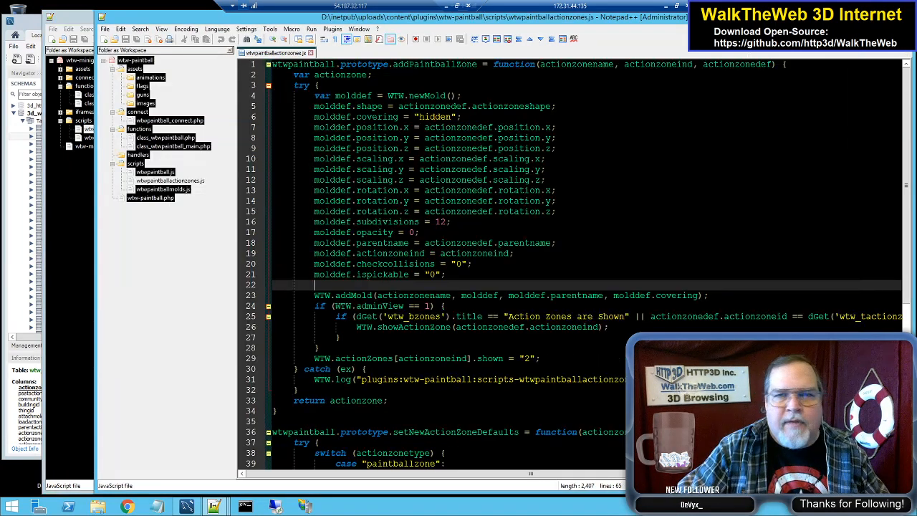
click(558, 212)
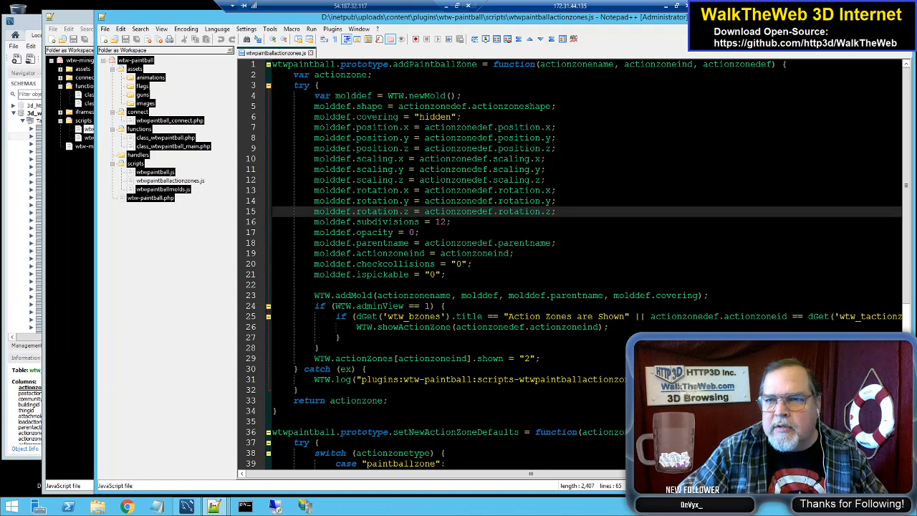
click(870, 14)
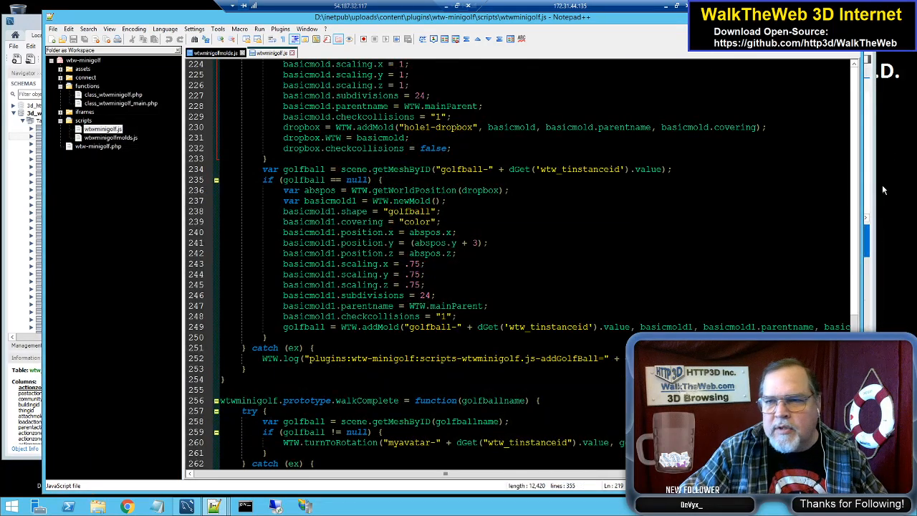
Step: Check the wtw_actionzones records in MySQL Workbench, then return to wtw_basicactionzones.js in Notepad++ and review the addActionzoneLoadAnimations function
click(873, 227)
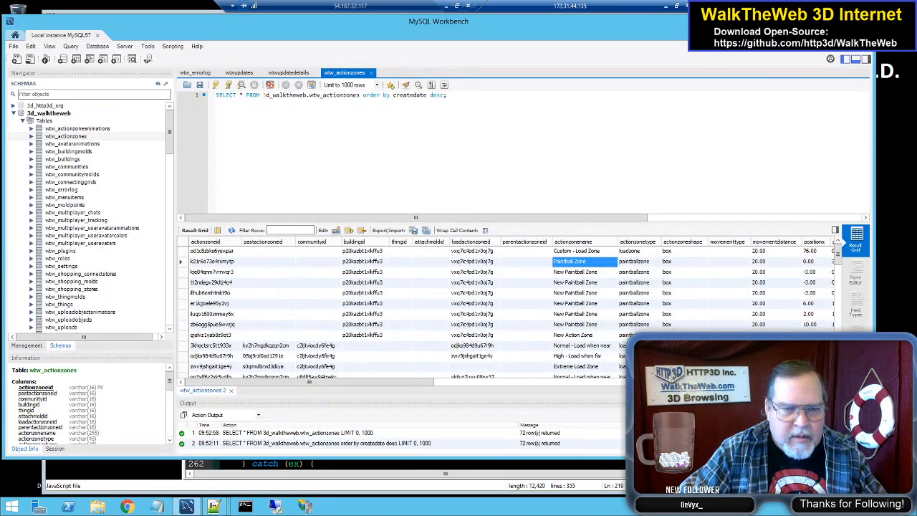
mouse_move(213, 507)
click(112, 452)
click(504, 190)
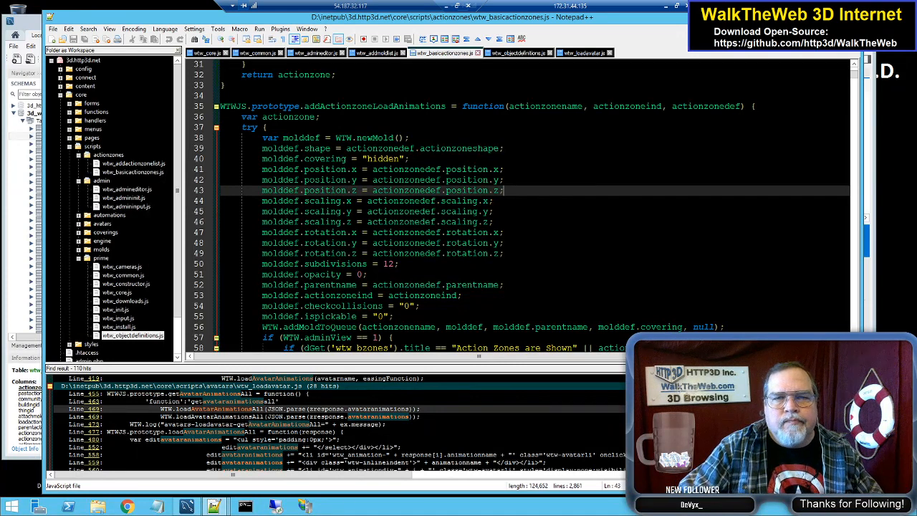
scroll(504, 191, down, 3)
scroll(504, 190, up, 4)
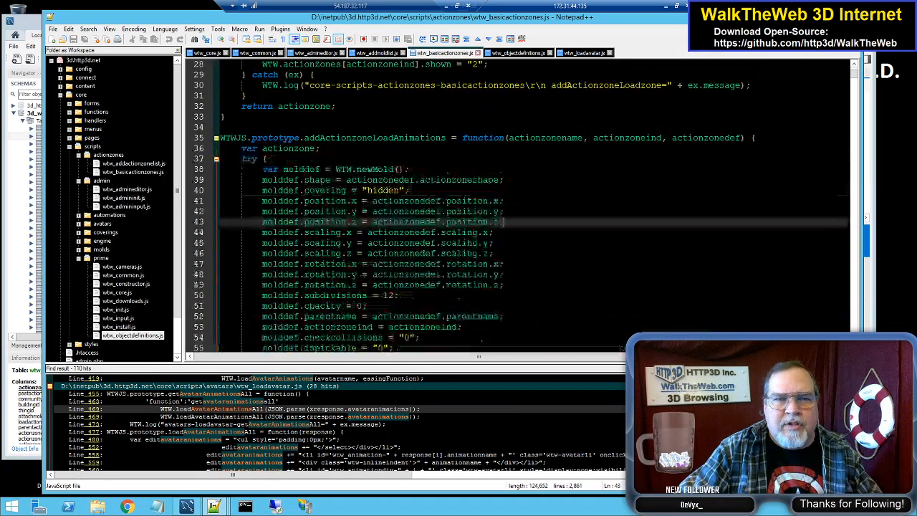
Step: Search for "animationzone" in wtw_basicactionzones.js, then in all files under D:\inetpub\3d.http3d.net
double_click(368, 137)
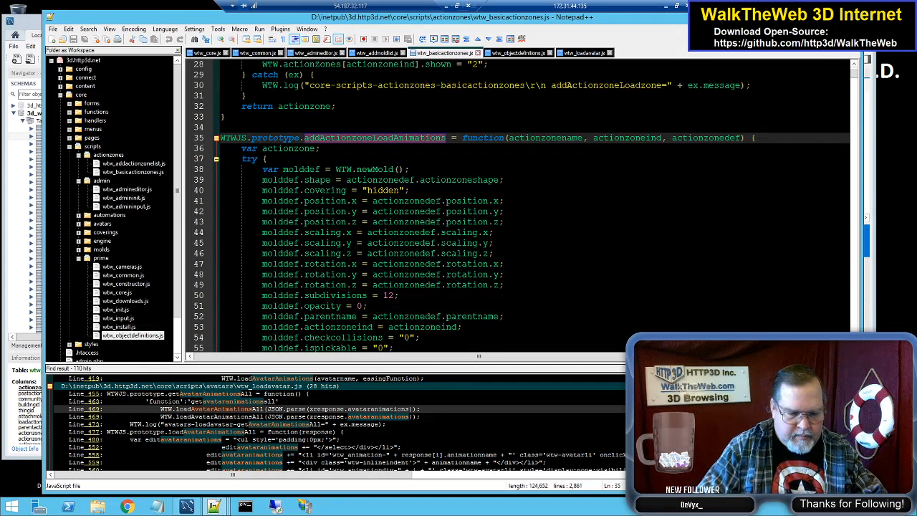
key(ctrl+f)
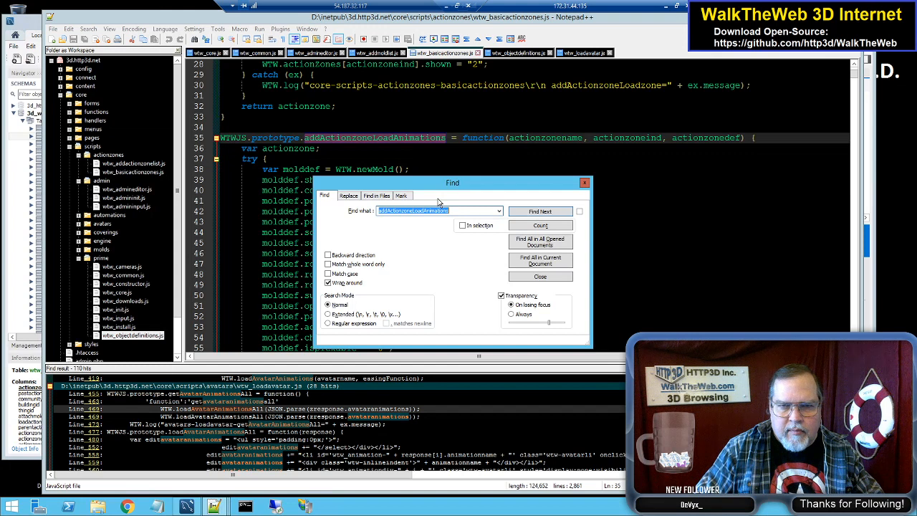
text(animation)
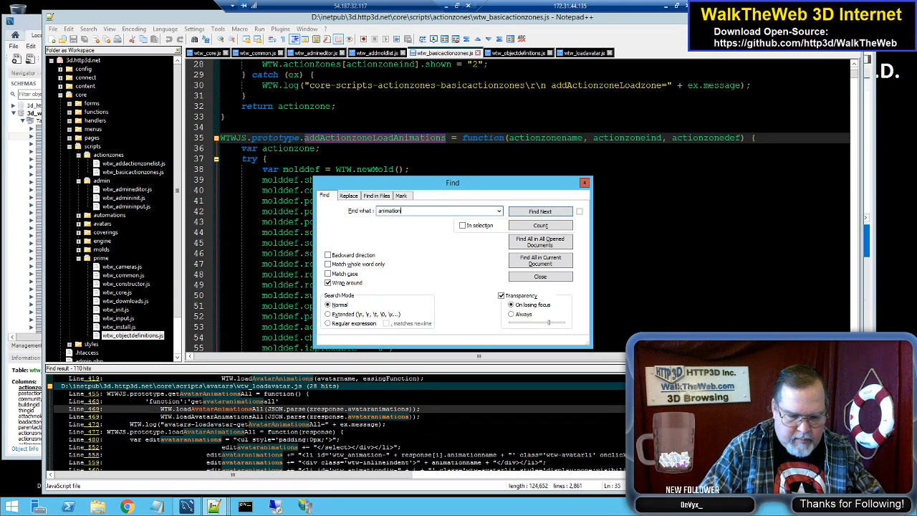
text(zone)
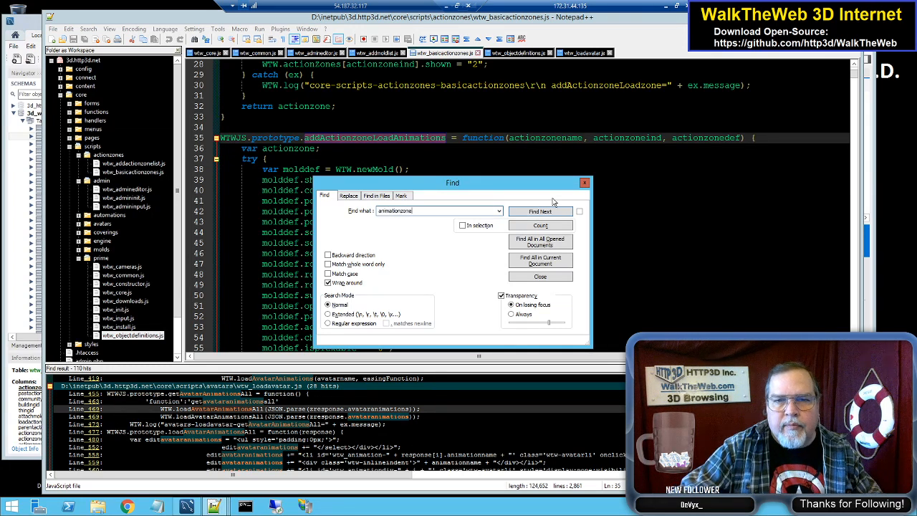
key(Return)
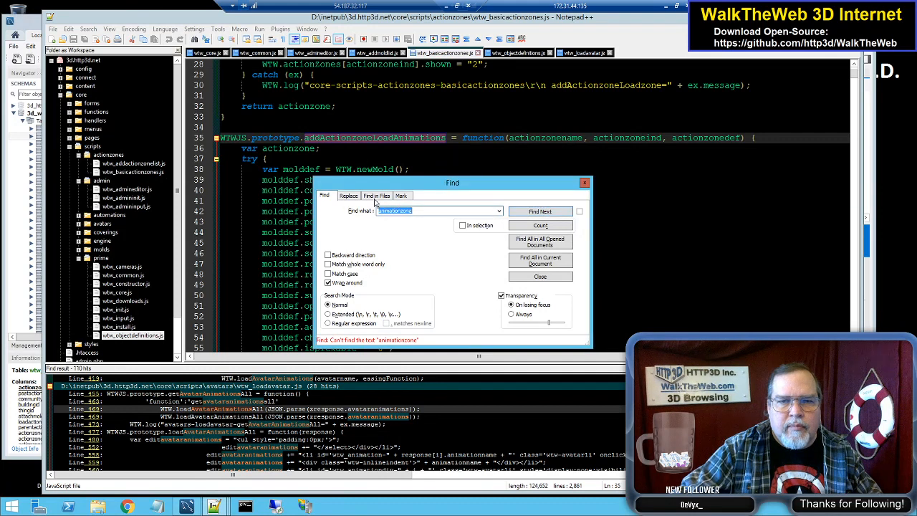
click(376, 196)
click(531, 212)
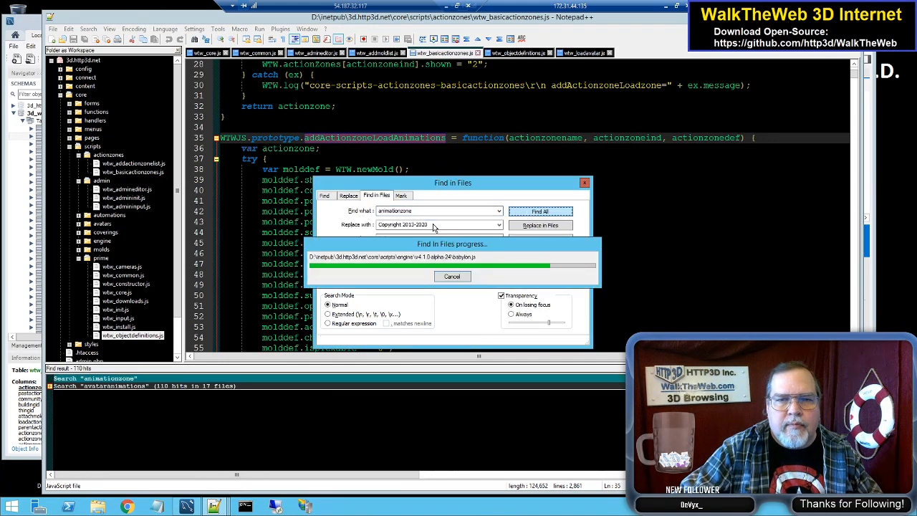
Step: Search all files under D:\inetpub\3d.http3d.net for "animationloadzone"
click(401, 211)
text(load)
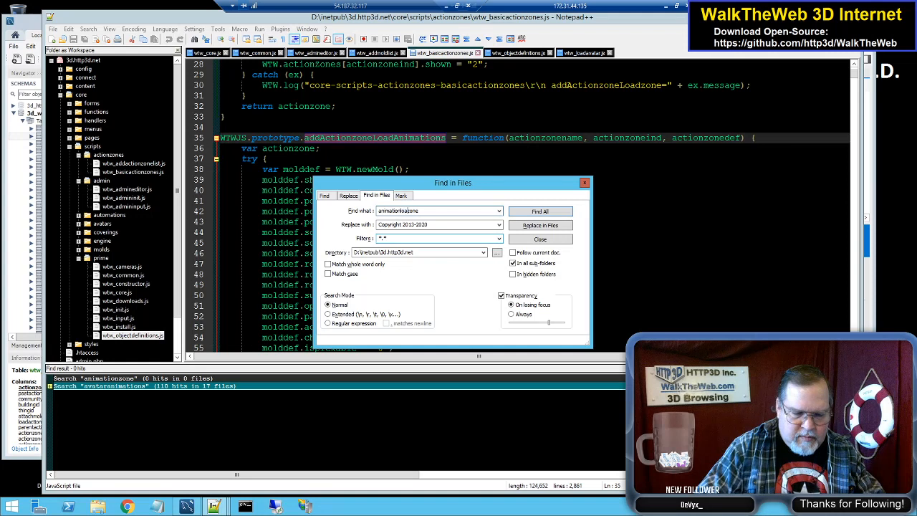
click(569, 212)
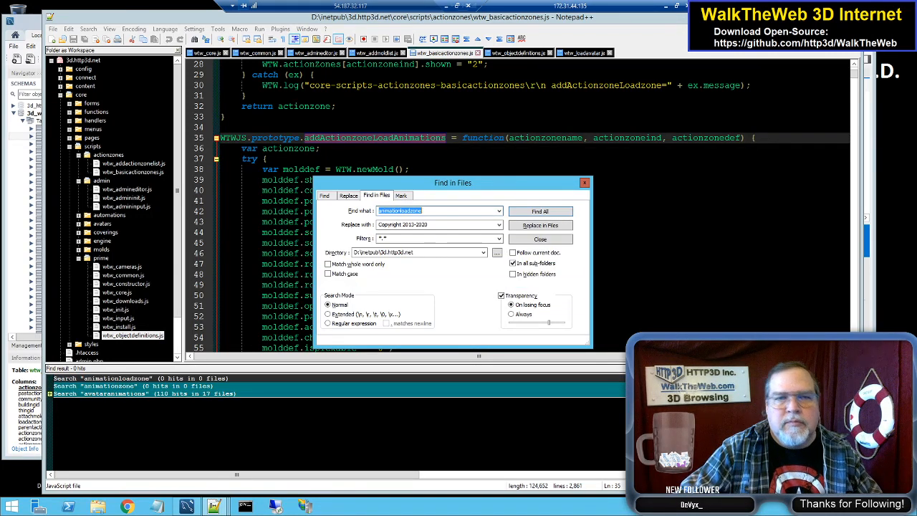
Step: Open wtw_addactionzonelist.js and search all files under D:\inetpub\3d.http3d.net for "loadanimations"
double_click(143, 165)
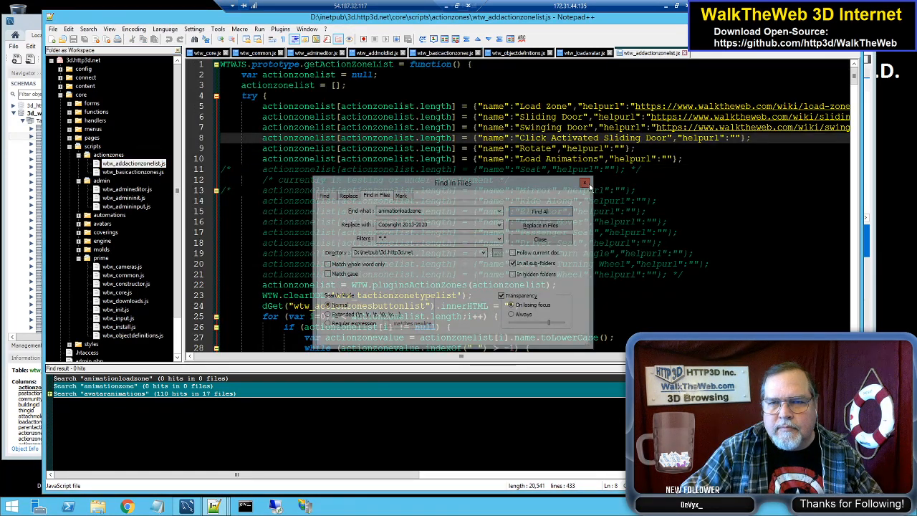
click(432, 210)
double_click(434, 211)
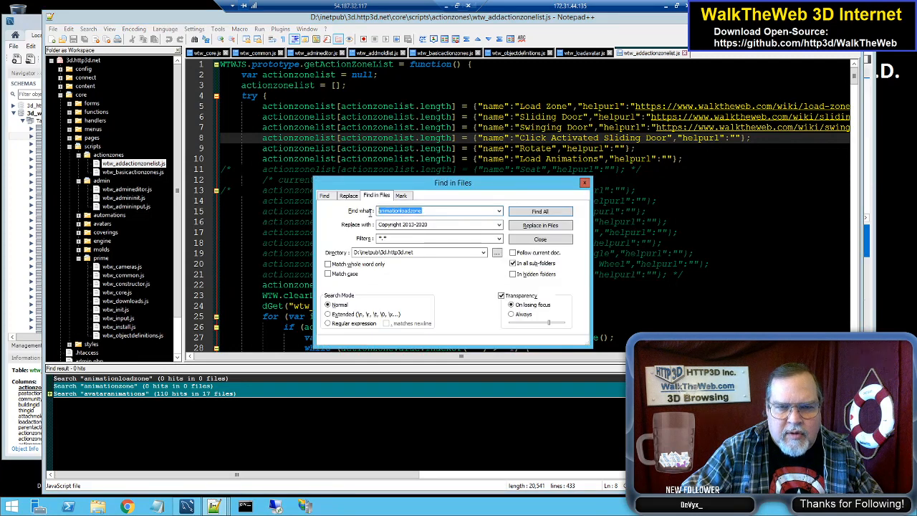
text(loada)
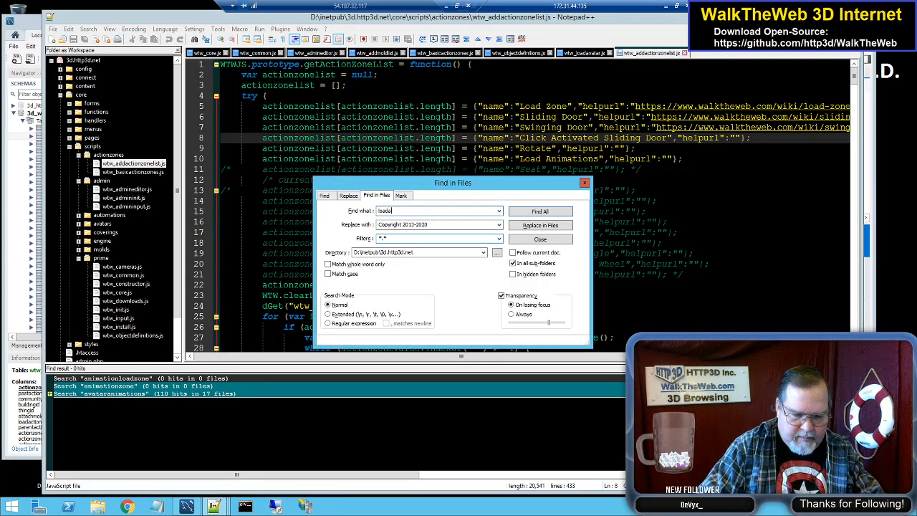
text(nimations)
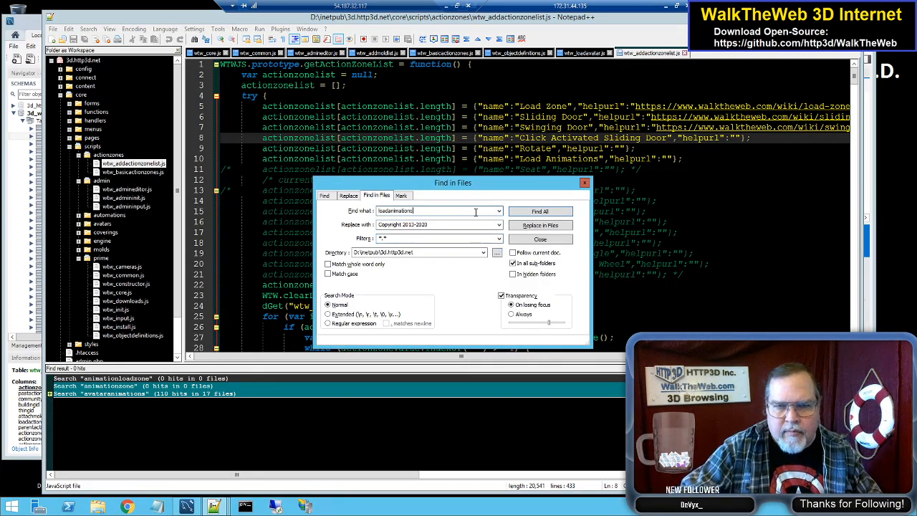
click(566, 212)
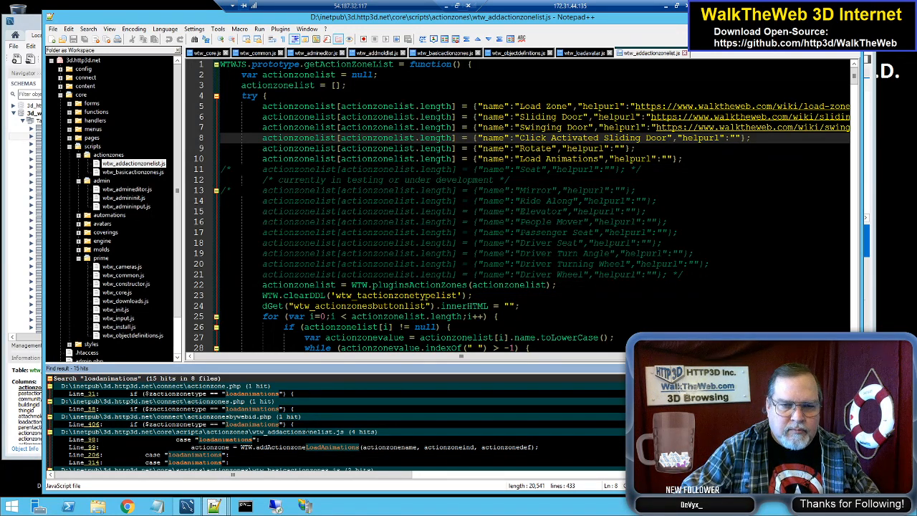
Step: Look through the "loadanimations" matches and open the one at line 4419 of wtw_admineditor.js
scroll(336, 423, down, 10)
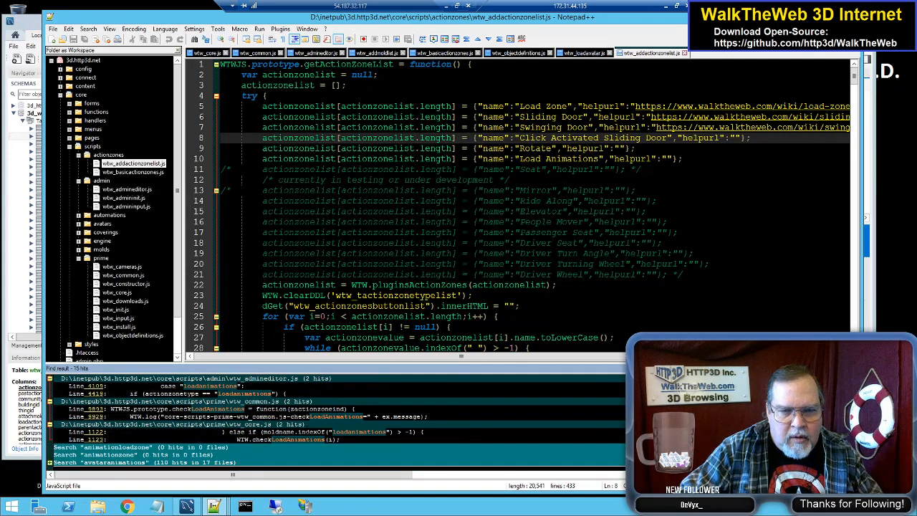
scroll(337, 424, up, 1)
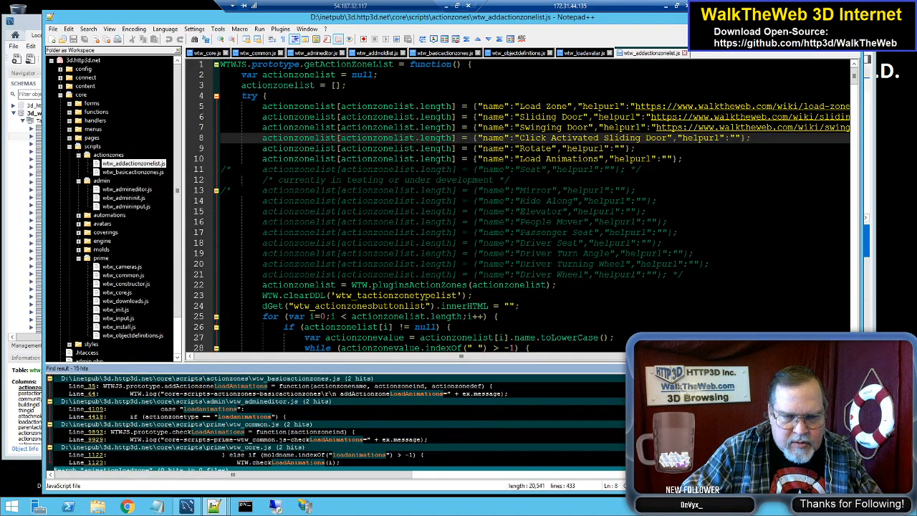
click(304, 462)
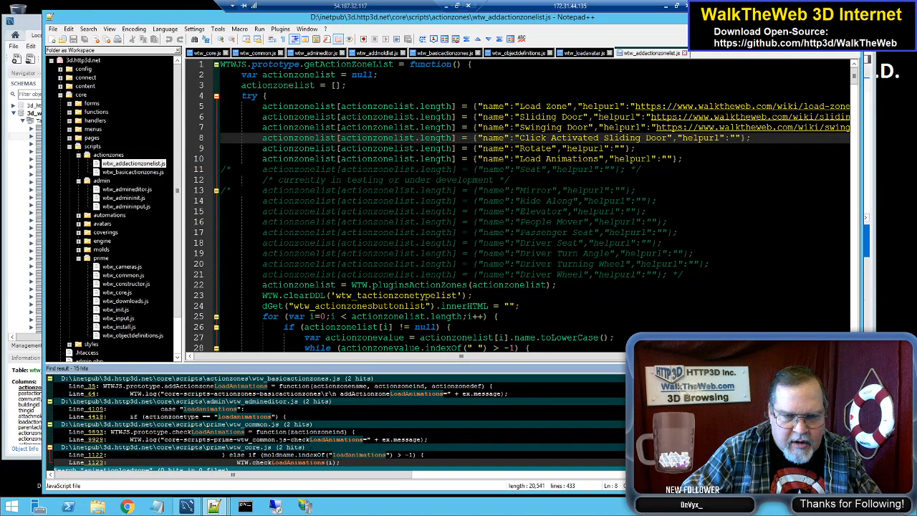
scroll(337, 422, up, 1)
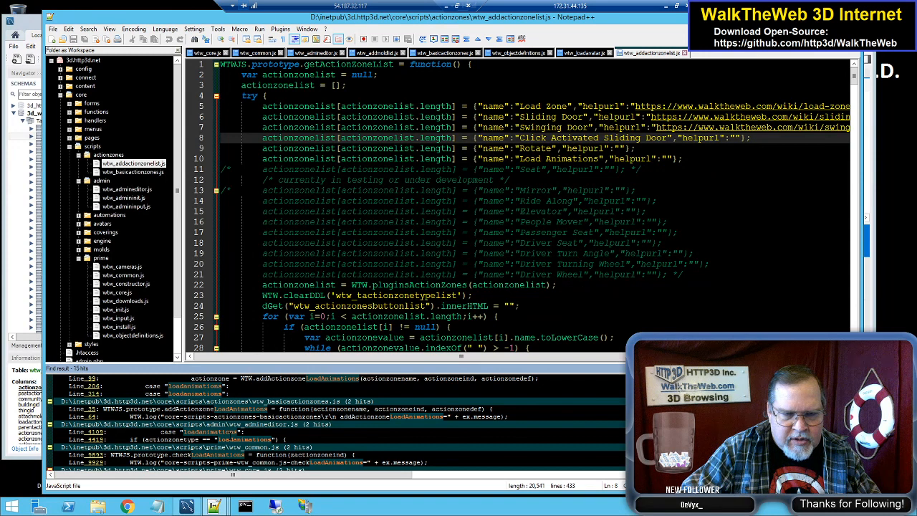
double_click(287, 439)
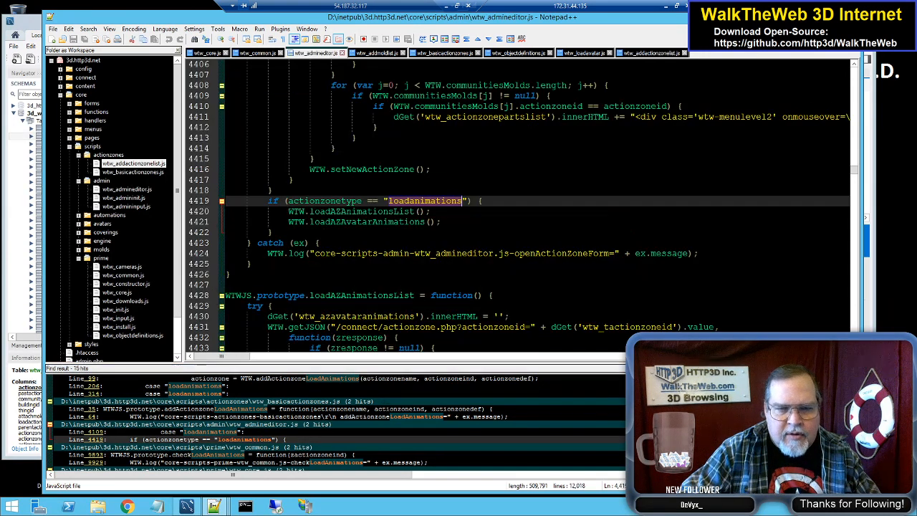
Step: Review the openActionZoneForm code in wtw_admineditor.js and highlight the loadAZAnimationsList and loadAZAvatarAnimations calls
scroll(525, 205, up, 3)
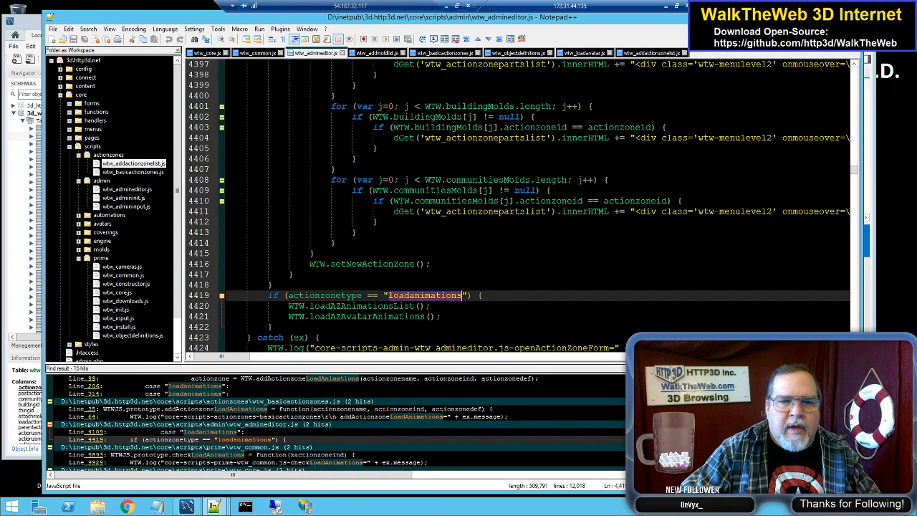
scroll(525, 206, up, 11)
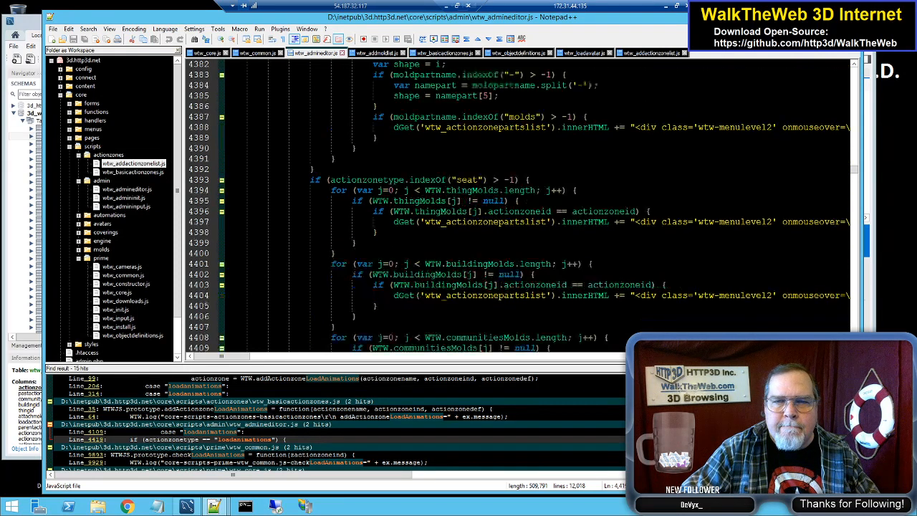
scroll(519, 206, up, 12)
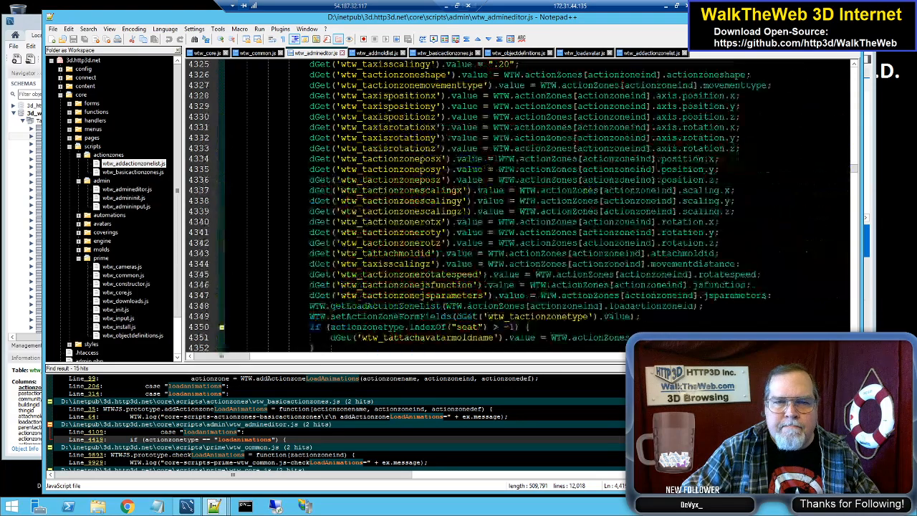
scroll(519, 205, down, 13)
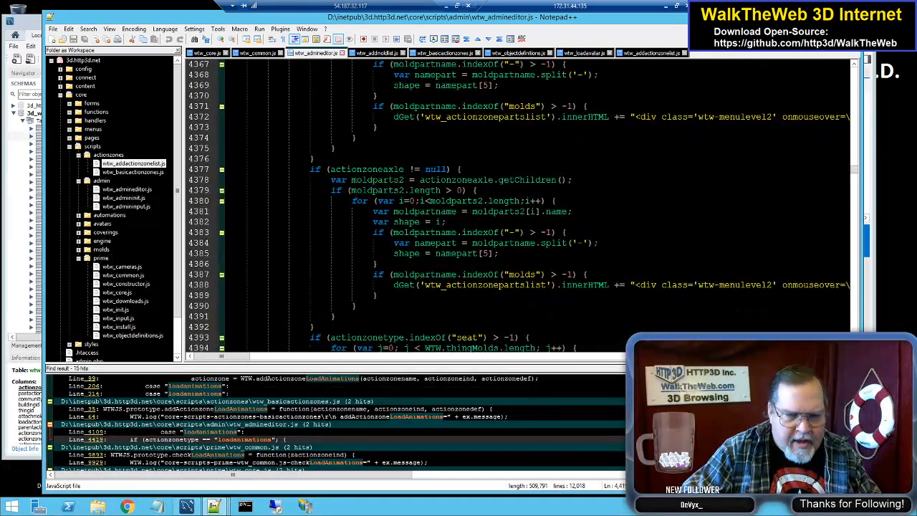
scroll(337, 423, down, 2)
scroll(521, 207, down, 9)
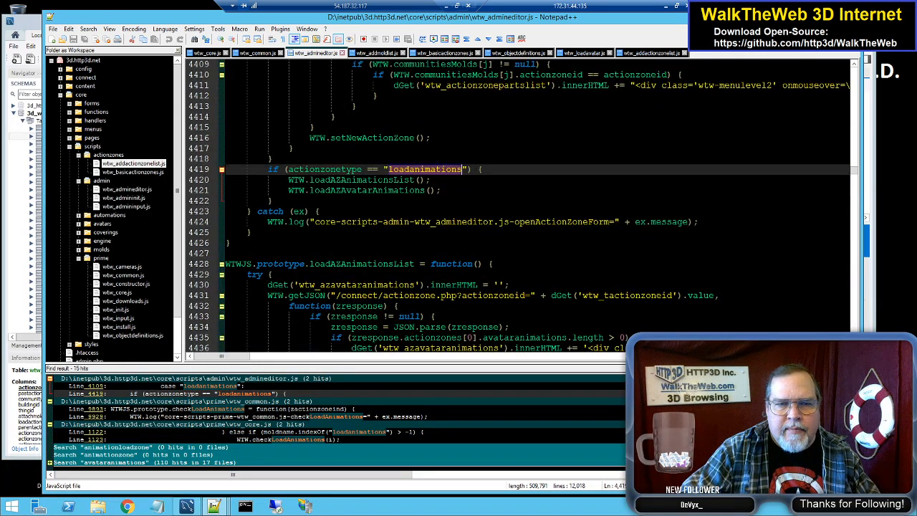
double_click(362, 180)
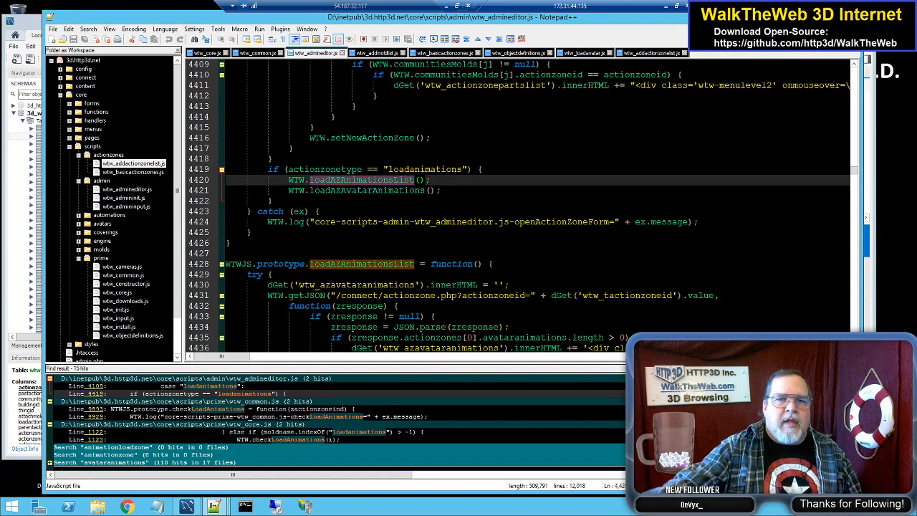
click(388, 190)
double_click(387, 190)
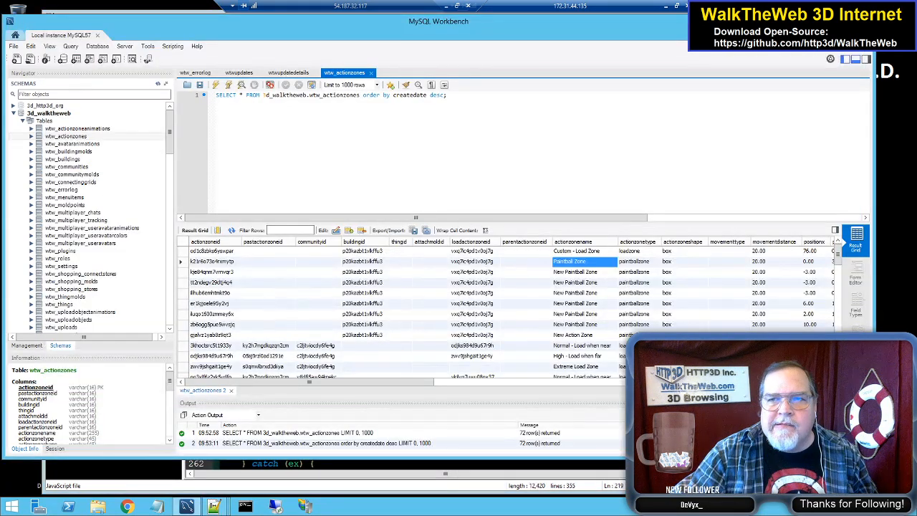
Step: Glance at wtwminigolf.js, then minimize the remote desktop session to return to the WalkTheWeb admin site in Chrome
key(alt+Tab)
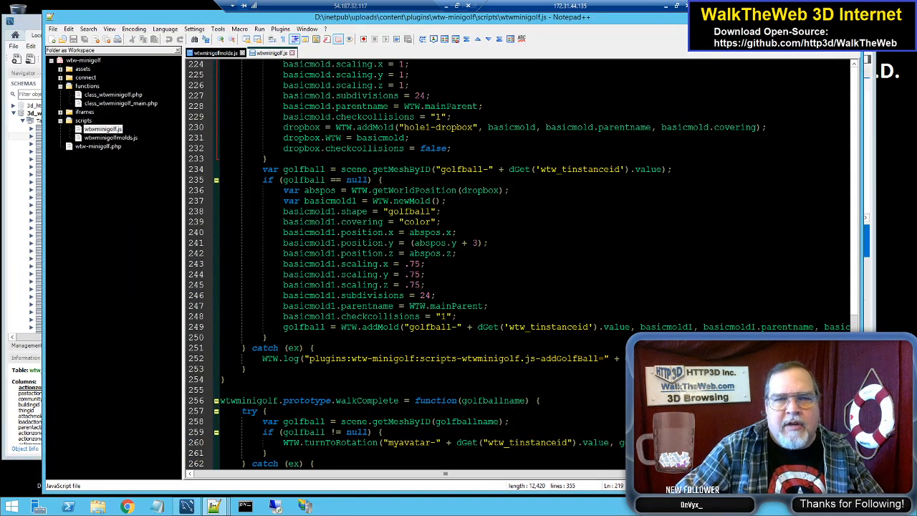
click(489, 87)
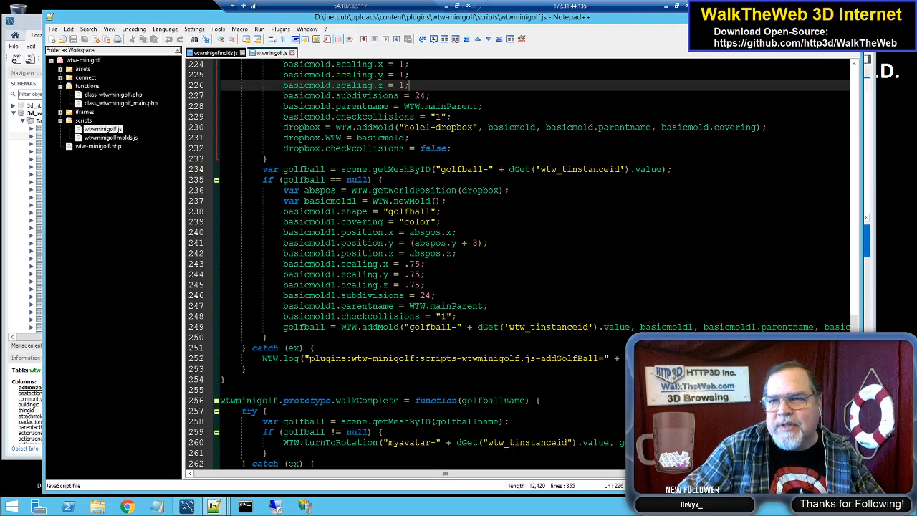
click(817, 16)
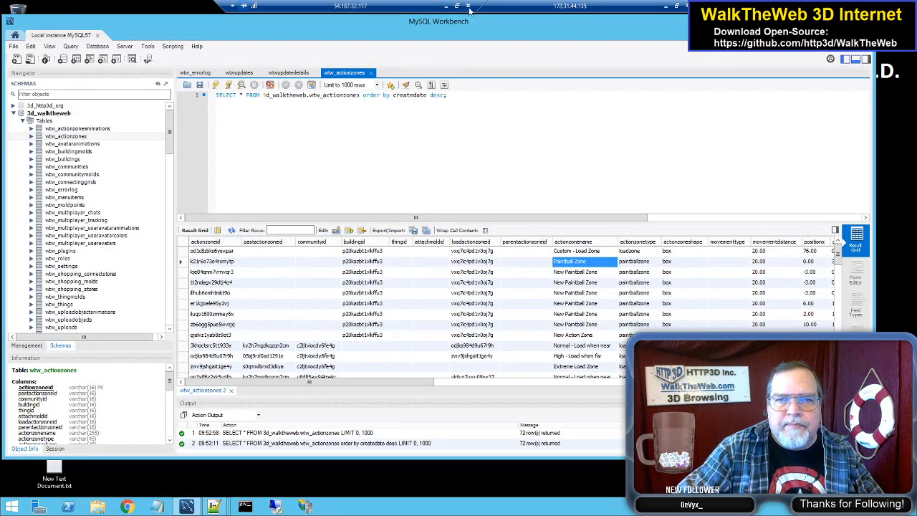
click(446, 6)
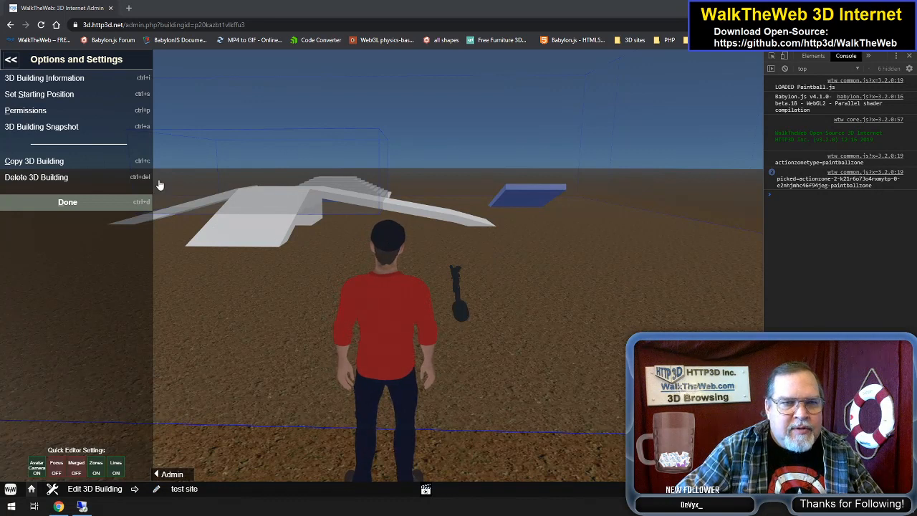
Step: Leave the building's options and open the Paintball 3D community for editing
click(11, 59)
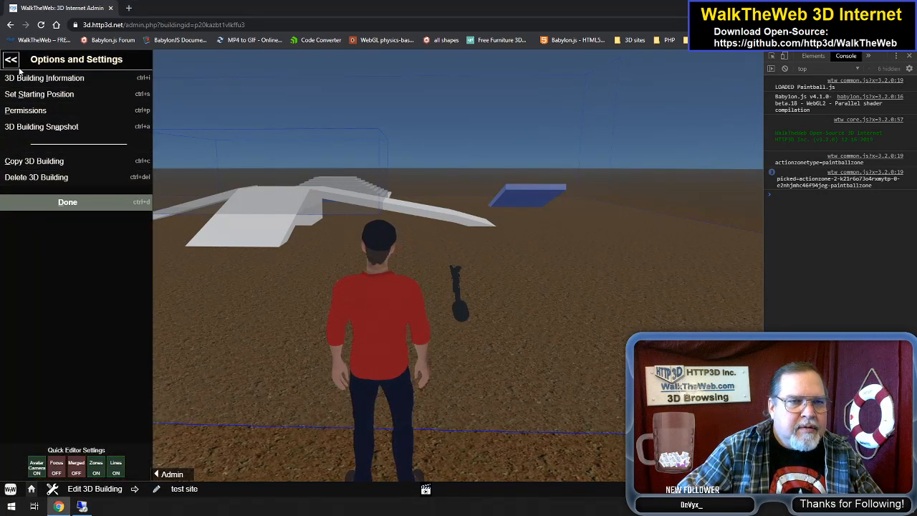
click(80, 113)
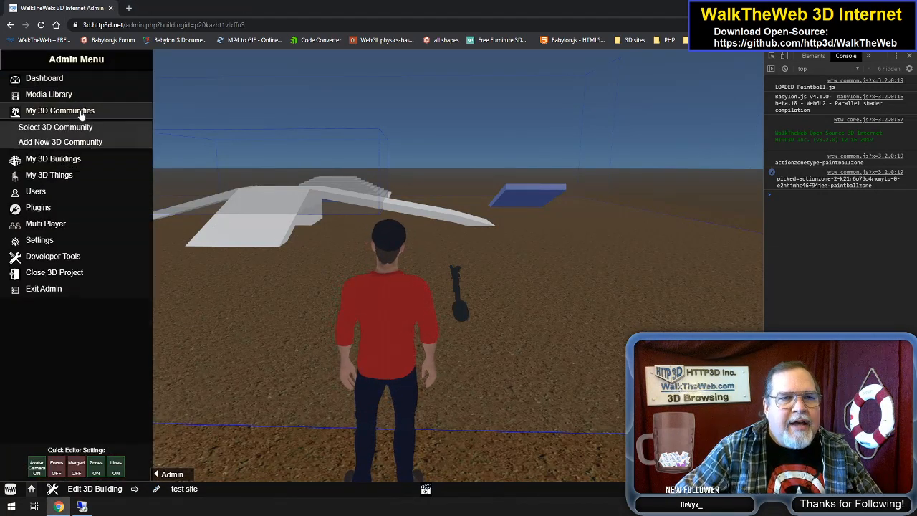
click(80, 129)
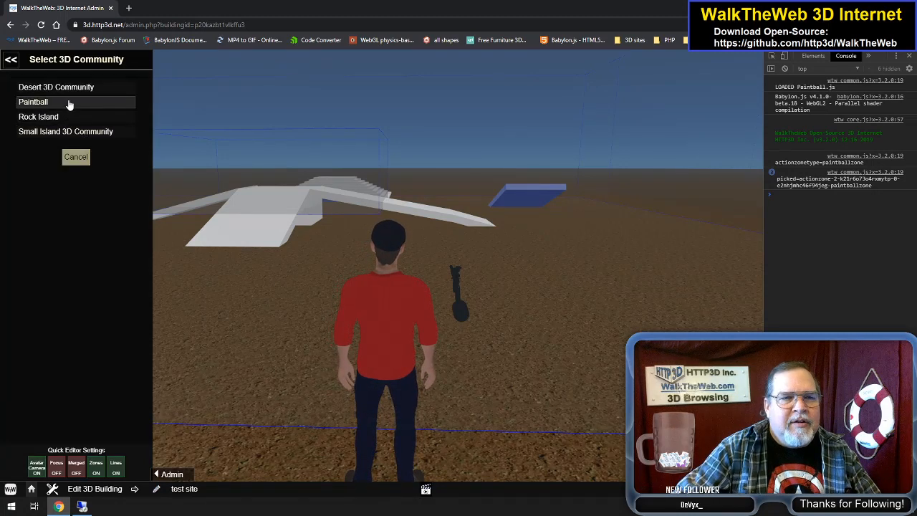
click(67, 104)
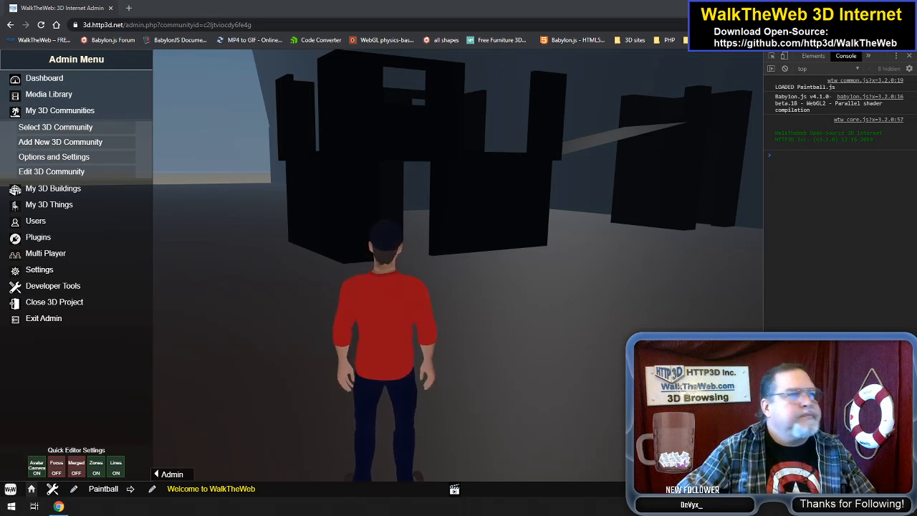
Step: Switch to paintballarena.blend in Blender and display the PassOverBlock building with its materials and textures
drag(0, 100, 530, 2)
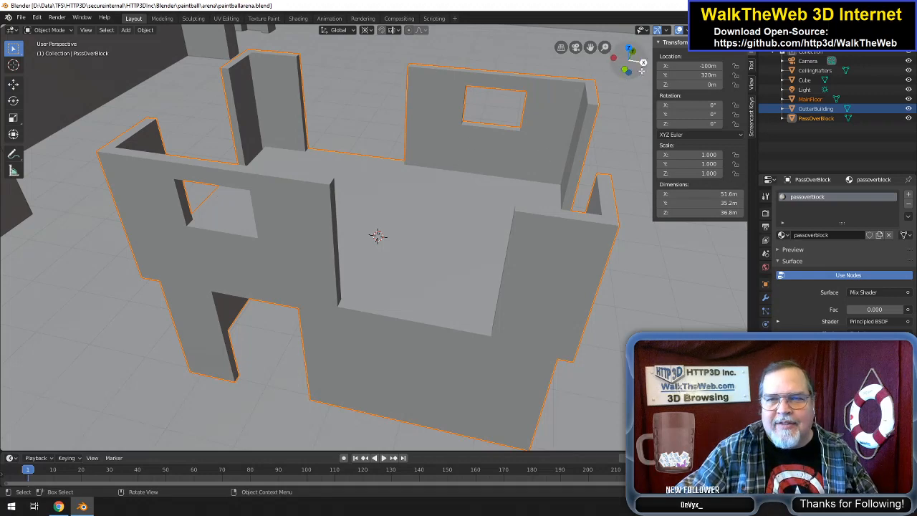
drag(640, 72, 583, 78)
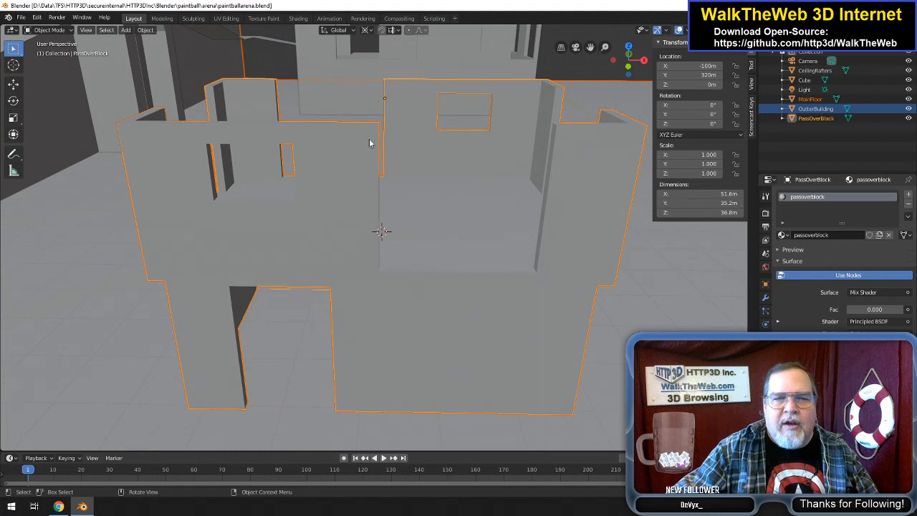
key(z)
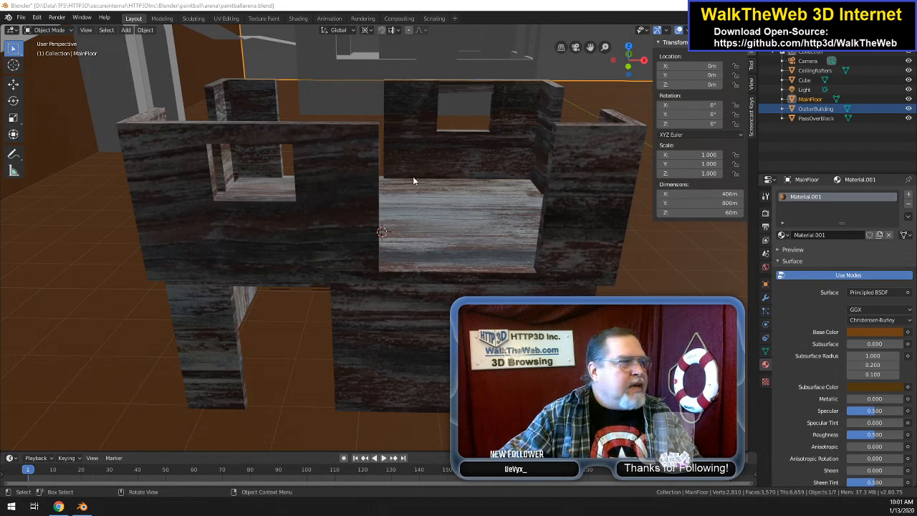
drag(627, 57, 500, 104)
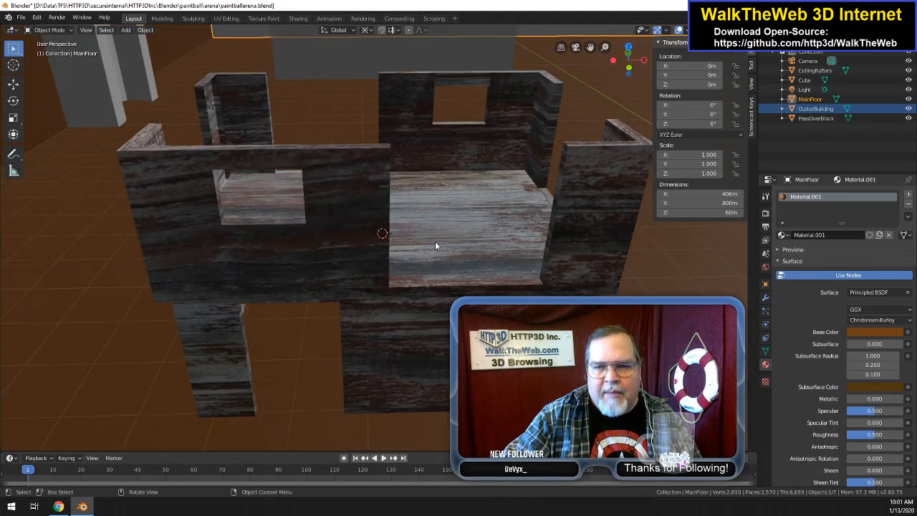
Step: Switch to the UV Editing workspace and set its 3D view to Wireframe shading
click(225, 18)
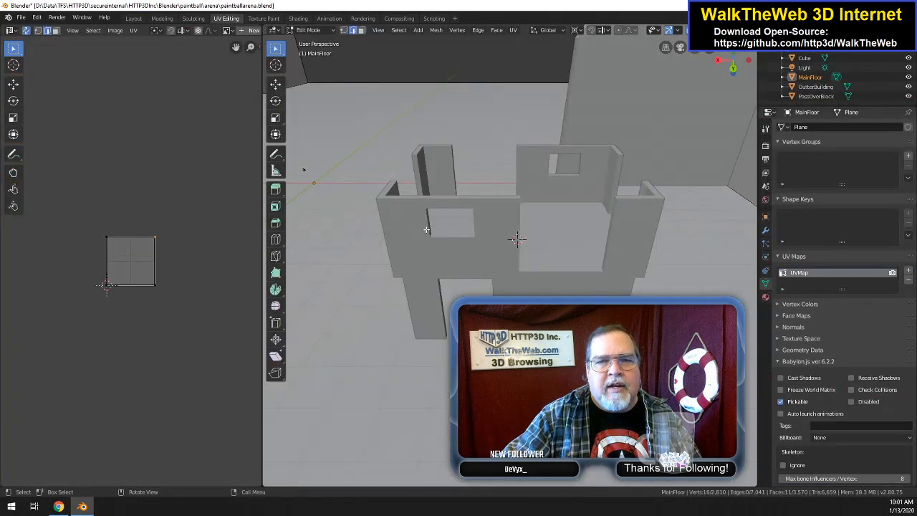
key(z)
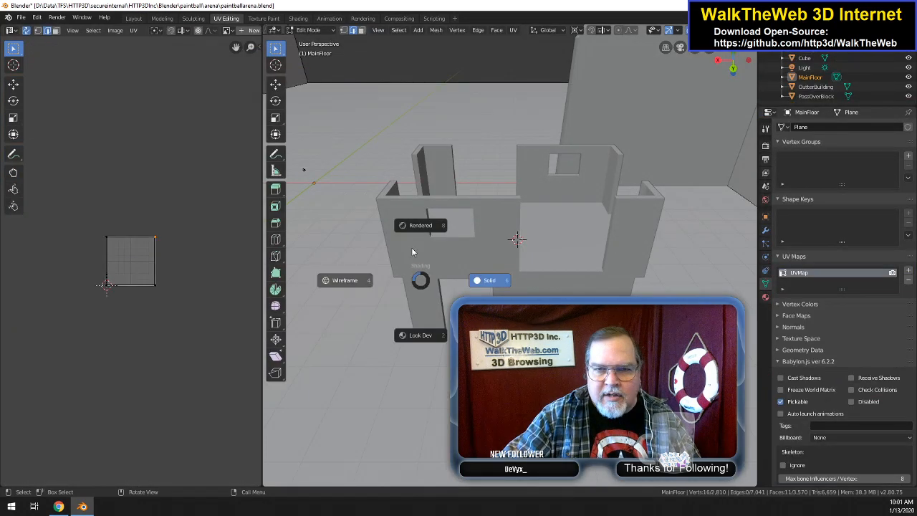
click(351, 282)
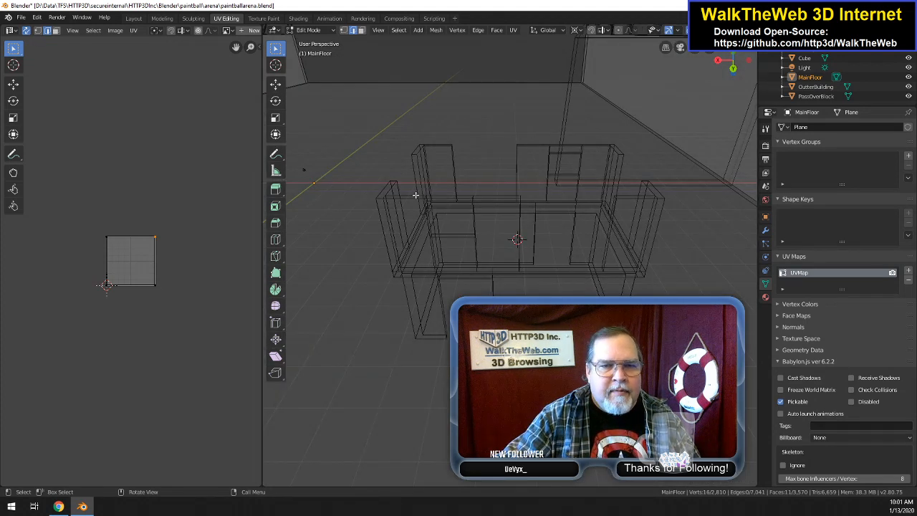
Step: Select and deselect all of the MainFloor mesh, then try to pick an edge of the PassOverBlock building
key(a)
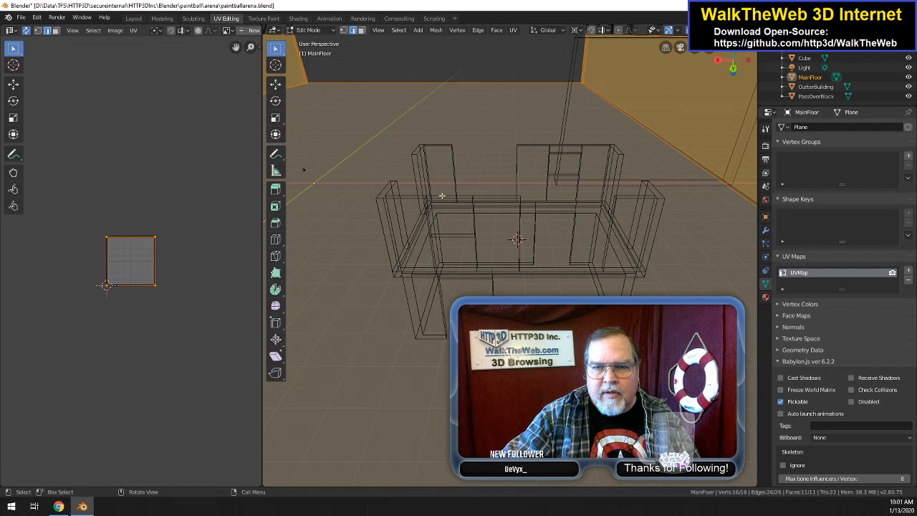
key(alt+a)
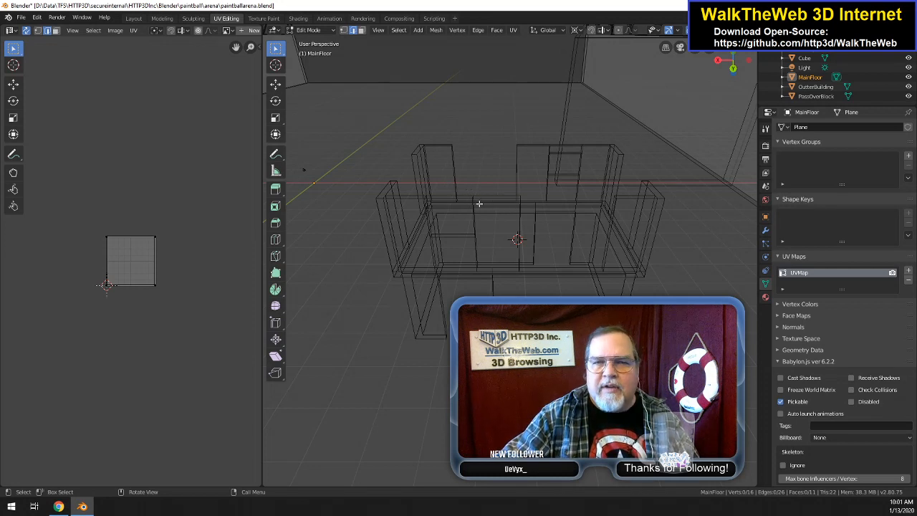
right_click(417, 151)
click(418, 152)
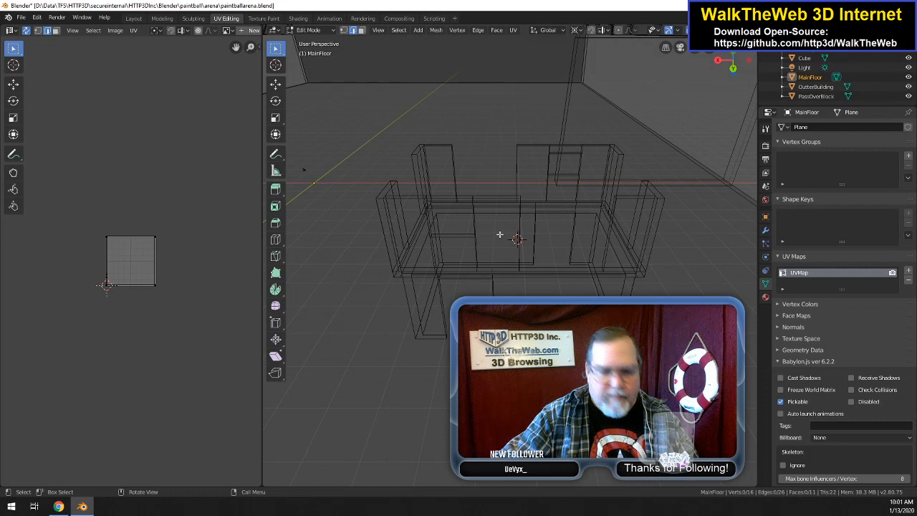
Step: Return the 3D view to Solid shading and bring PassOverBlock into Edit Mode together with MainFloor to show its UVs
key(z)
click(559, 235)
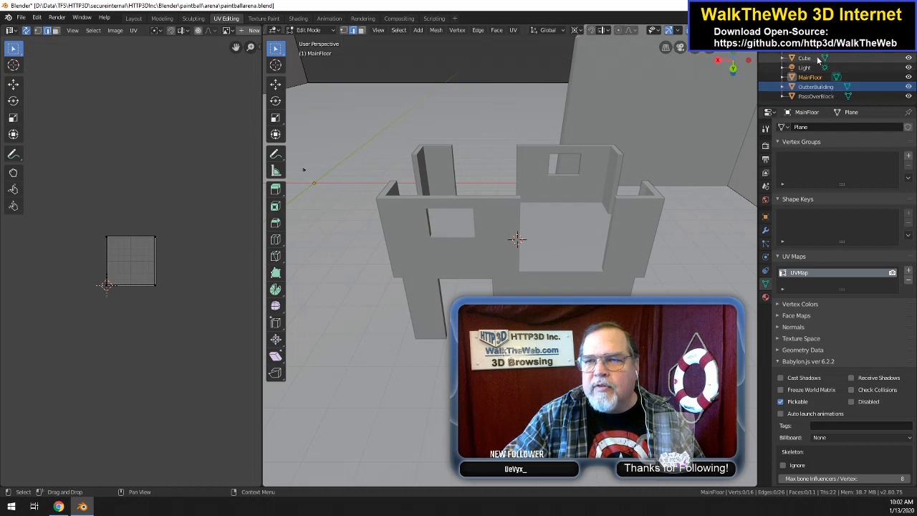
right_click(818, 100)
click(790, 137)
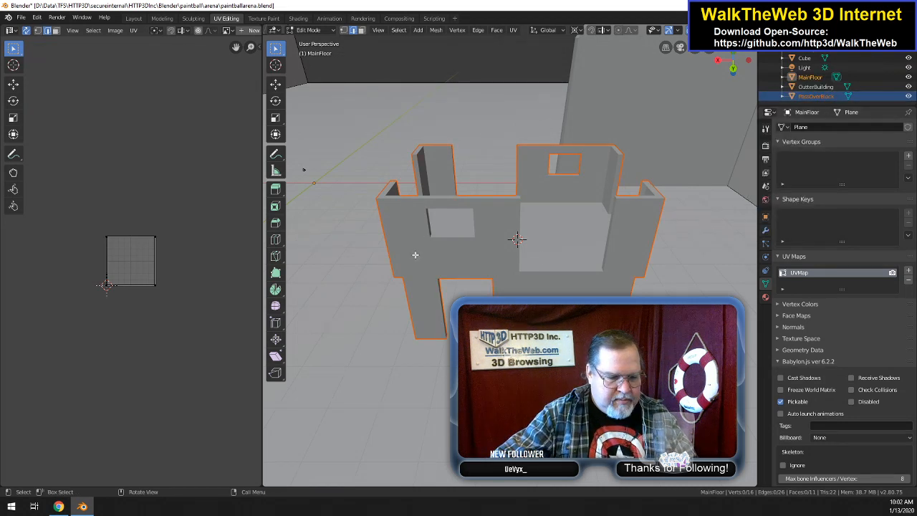
key(Tab)
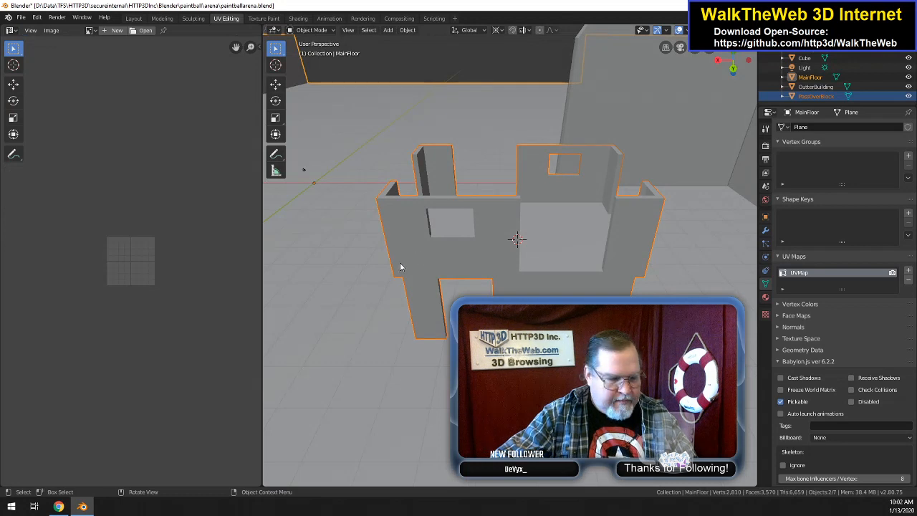
key(Tab)
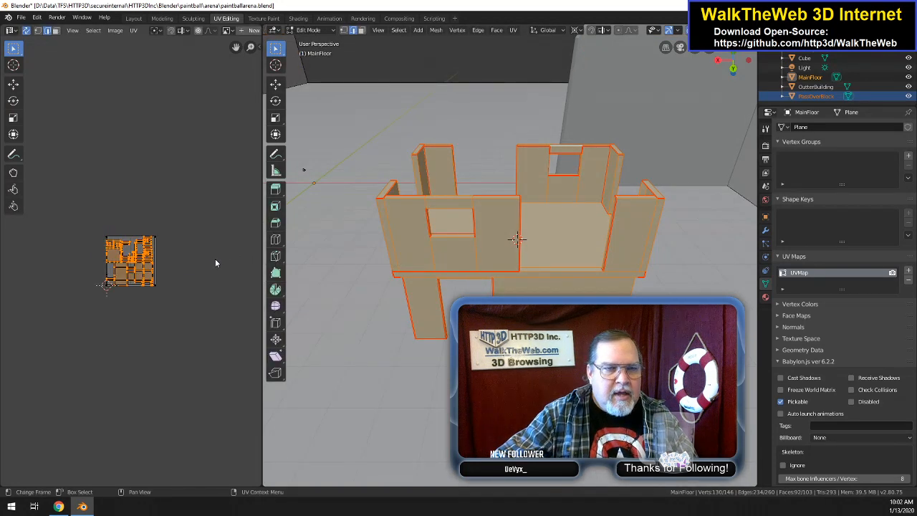
scroll(215, 259, up, 6)
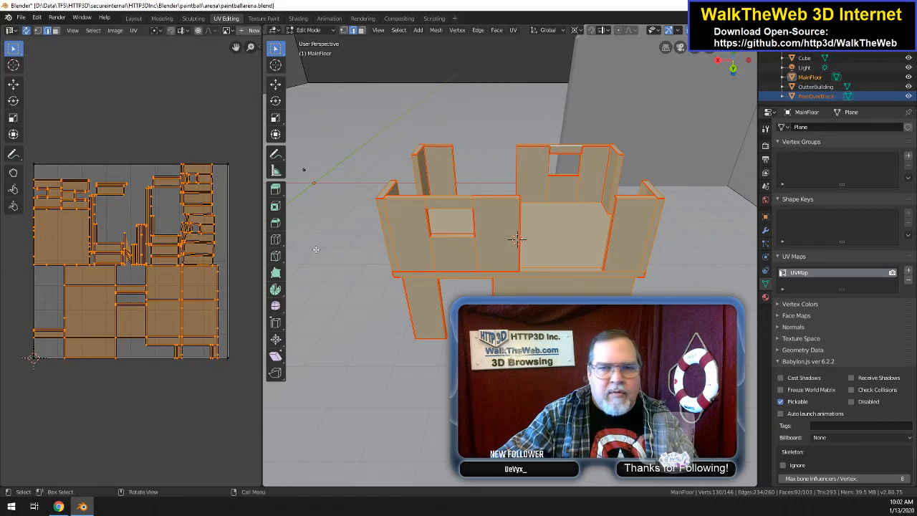
Step: Set the 3D view to Rendered shading and, in face selection mode, select the PassOverBlock face above the back wall's window
key(z)
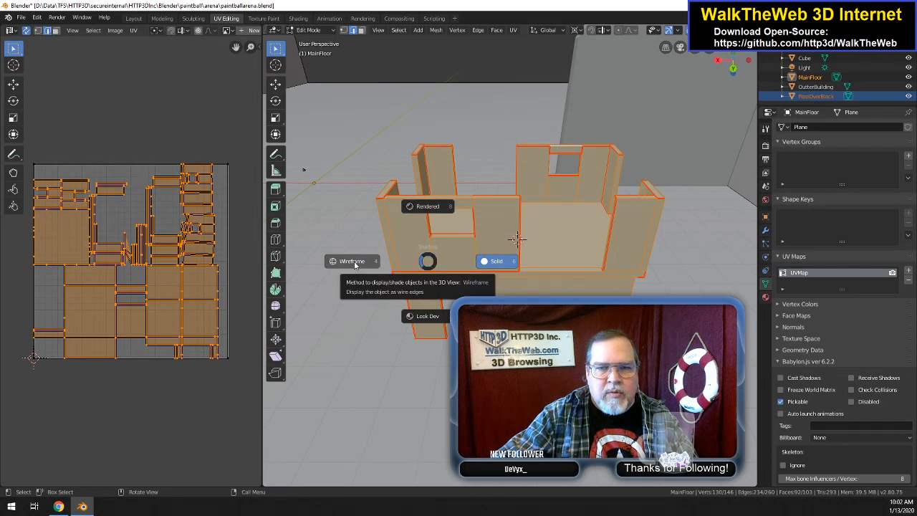
click(427, 207)
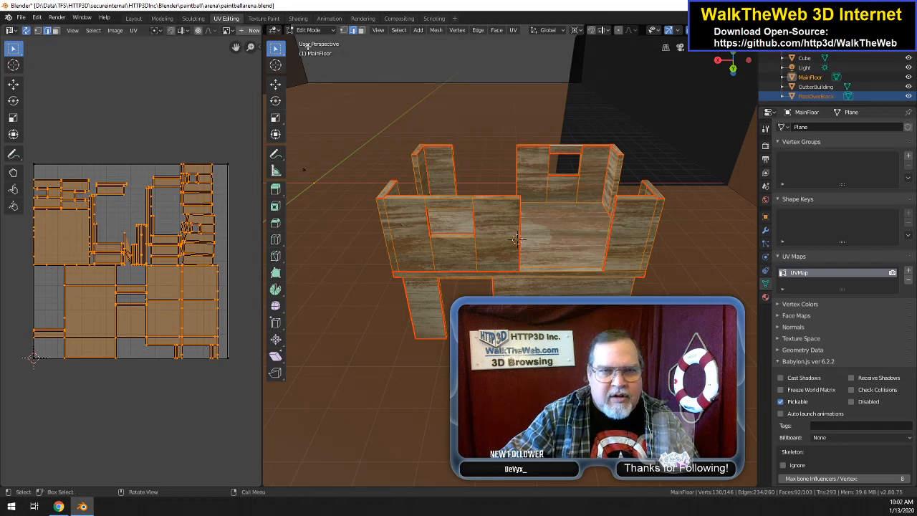
click(362, 30)
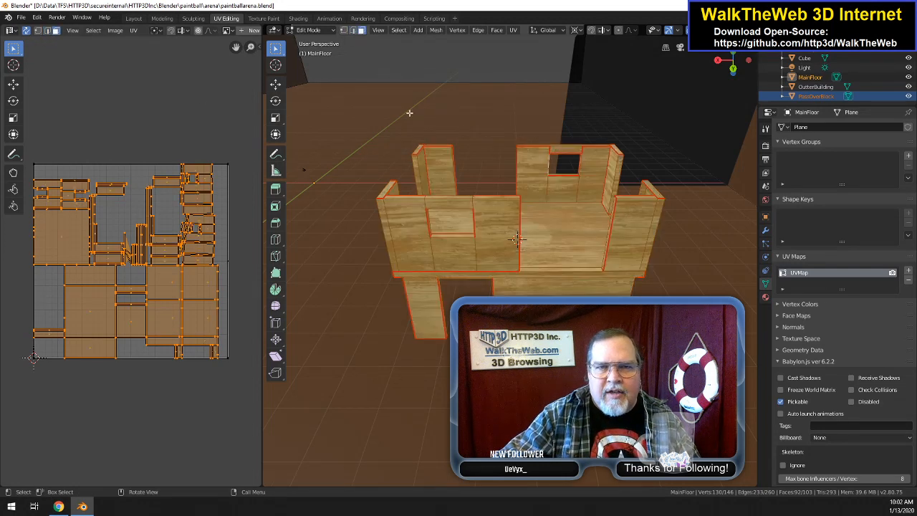
click(565, 153)
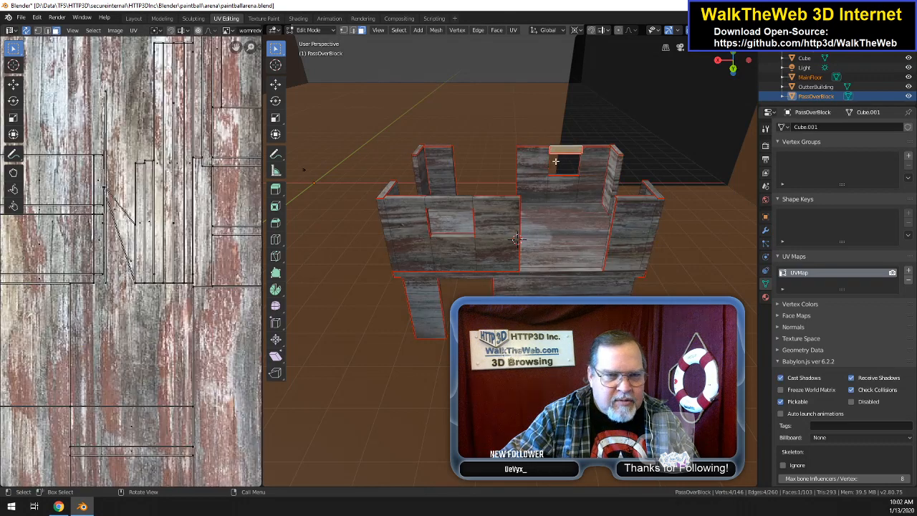
Step: Select the wall face around the back window's lintel and examine its UV layout over the worn wood texture
drag(732, 68, 727, 71)
drag(311, 162, 656, 174)
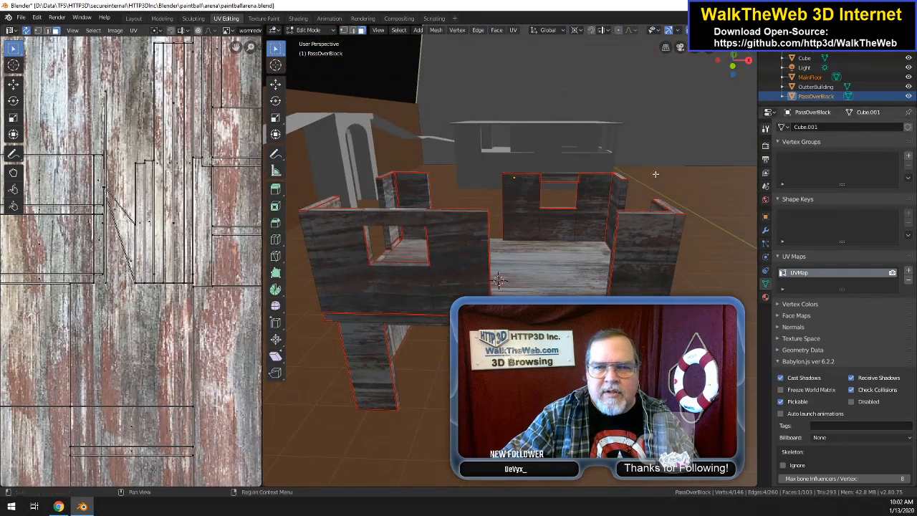
click(563, 177)
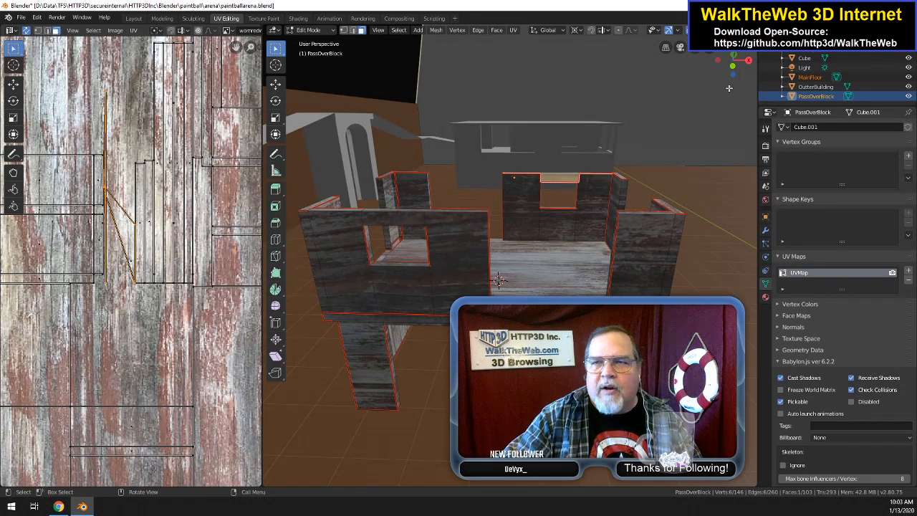
drag(741, 72, 666, 120)
middle_drag(466, 268, 545, 217)
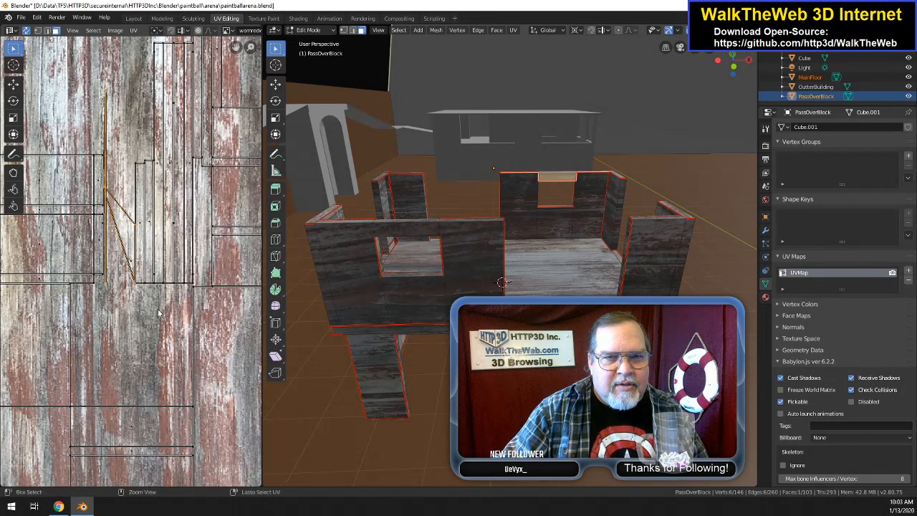
scroll(159, 313, down, 6)
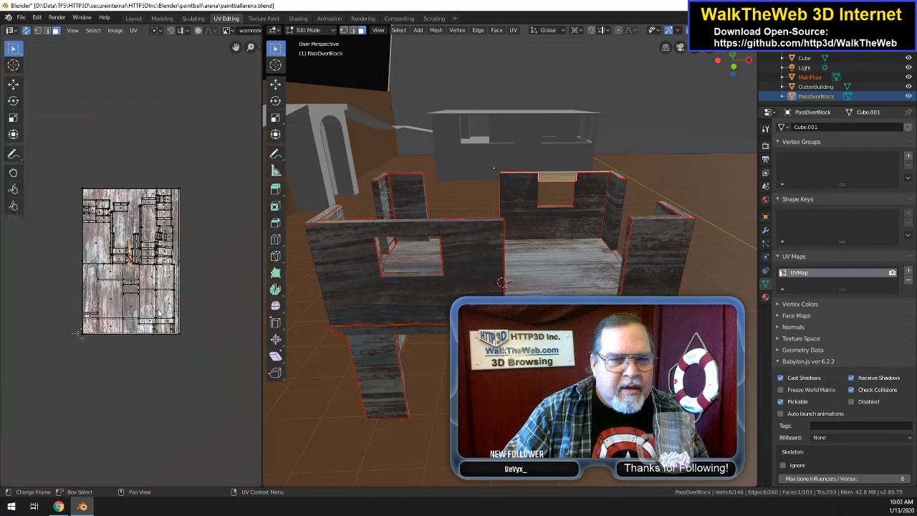
scroll(159, 313, up, 1)
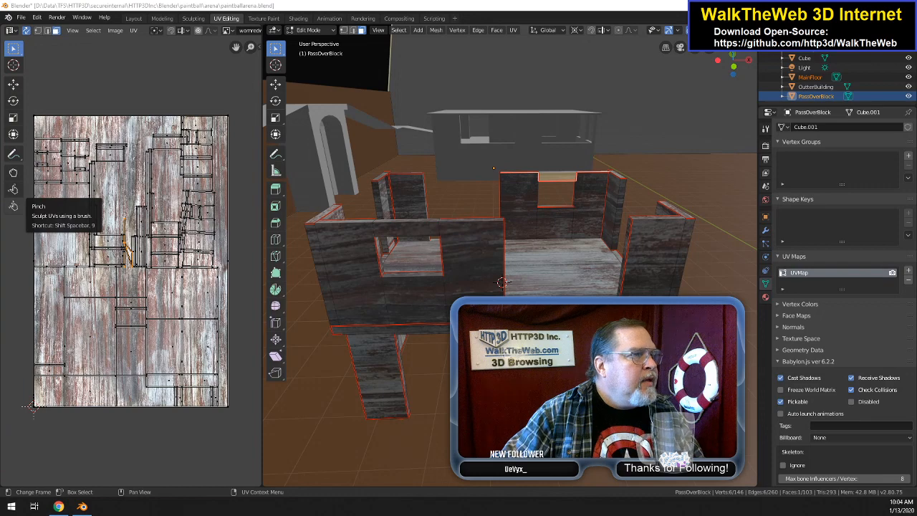
Step: Switch to File Explorer's paintball folder and open wornwoodred.jpg for editing in Paint
mouse_move(0, 98)
mouse_down()
mouse_move(546, 87)
mouse_move(616, 62)
mouse_up()
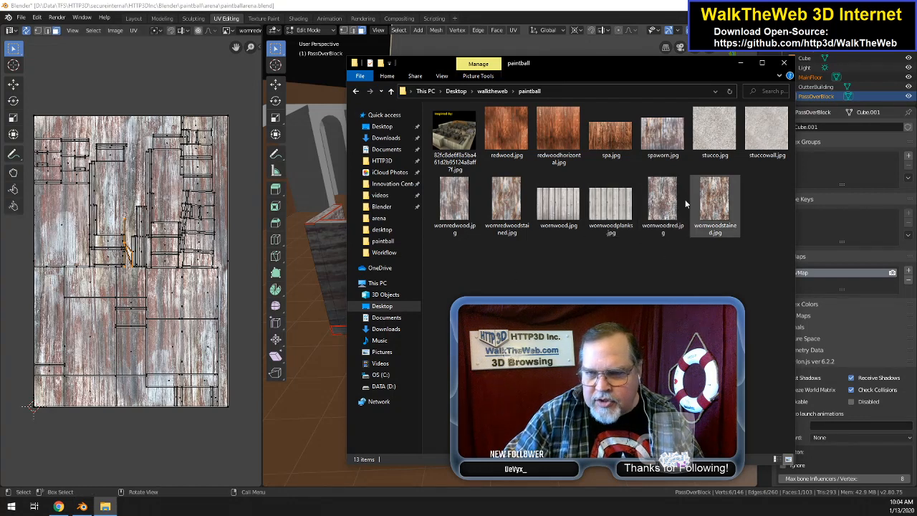
click(661, 195)
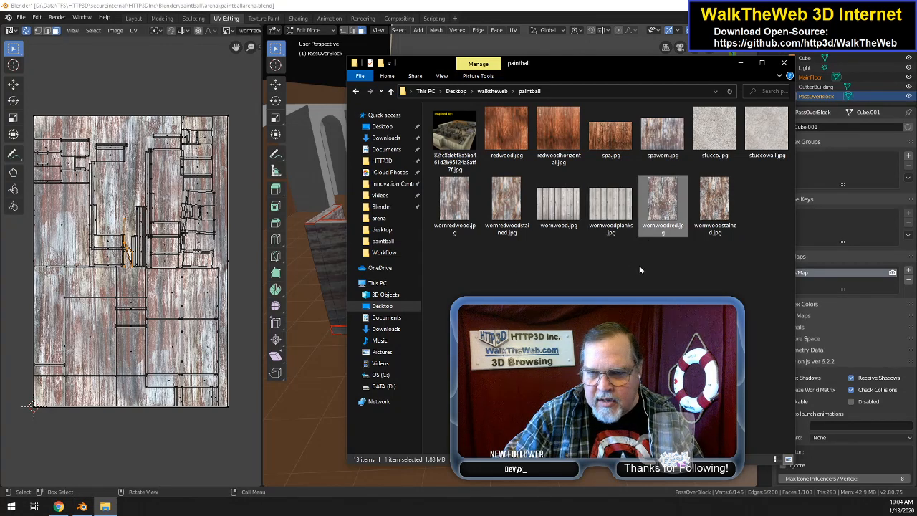
mouse_move(671, 210)
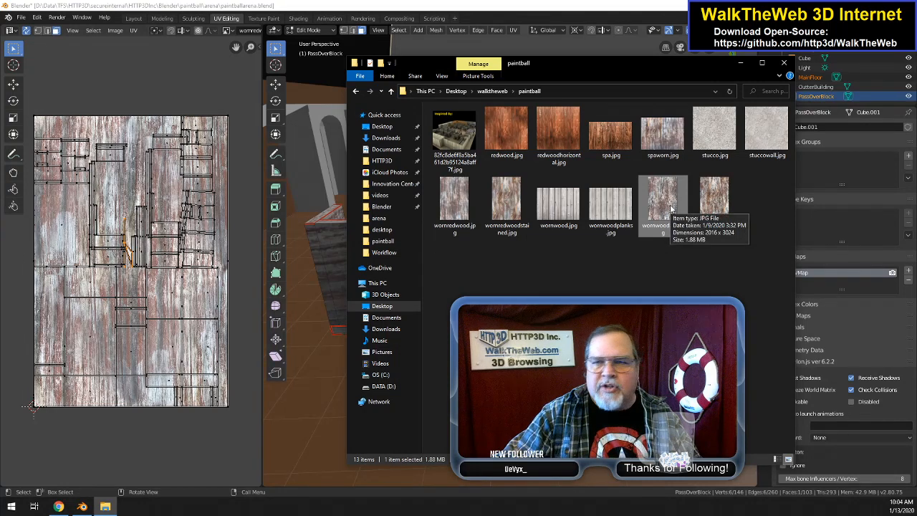
right_click(666, 203)
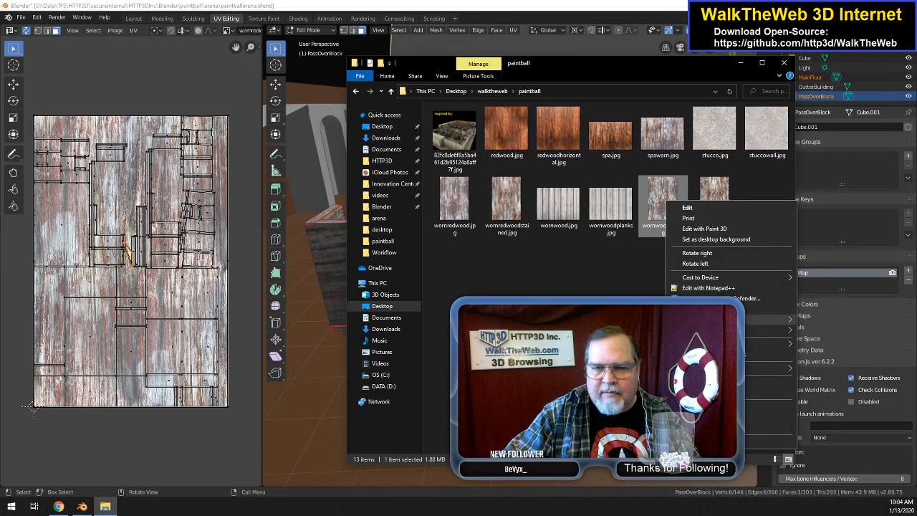
click(631, 334)
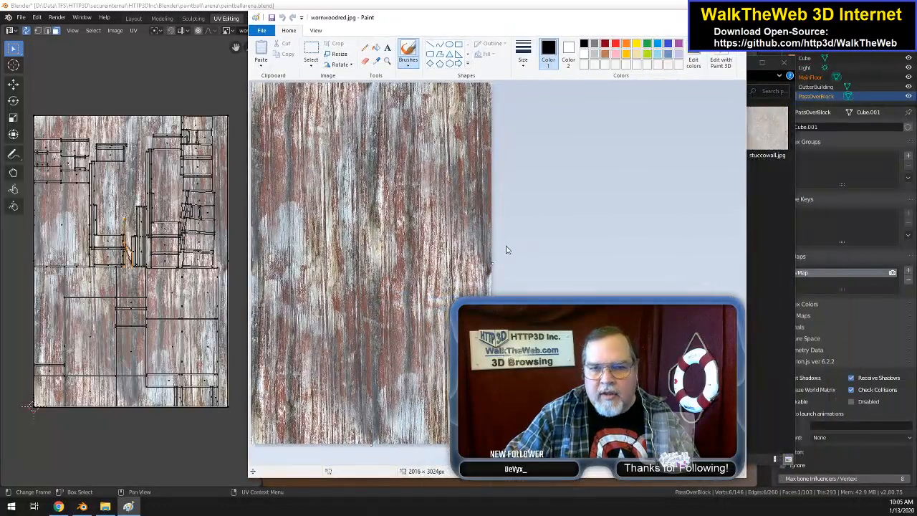
Step: Copy the entire wood image, widen the canvas to about 5664 px, and maximize the Paint window
ctrl+scroll(552, 285, down, 1)
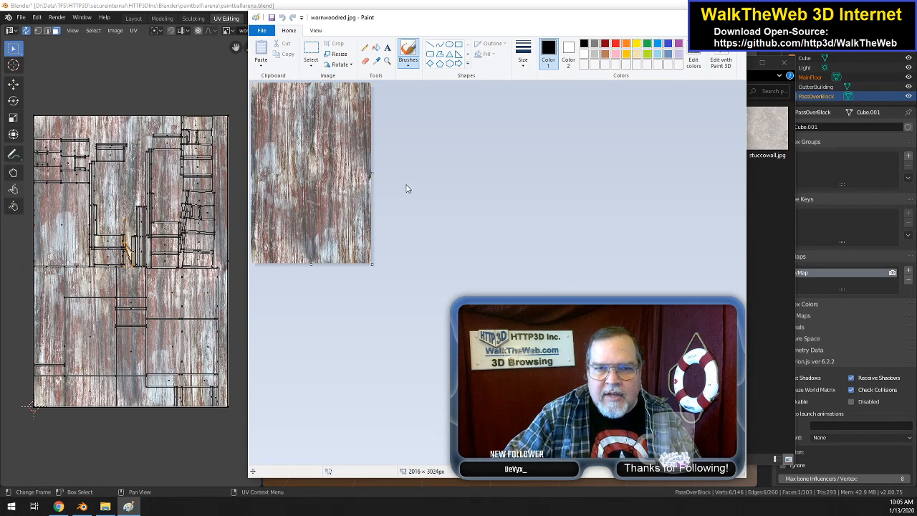
key(ctrl+a)
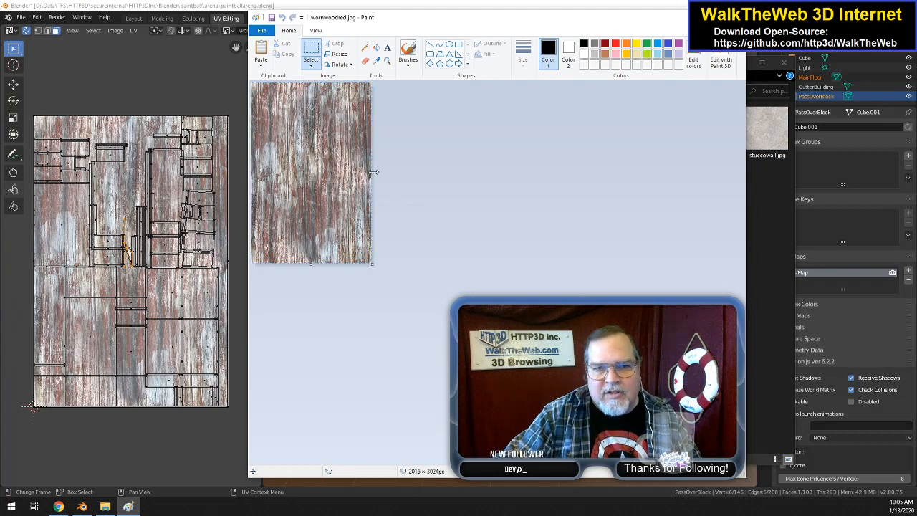
drag(372, 174, 590, 170)
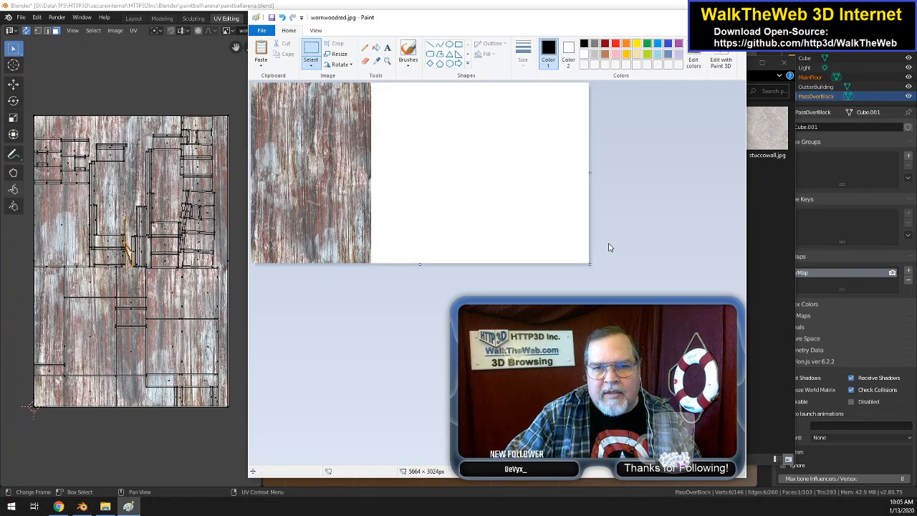
ctrl+scroll(621, 240, up, 1)
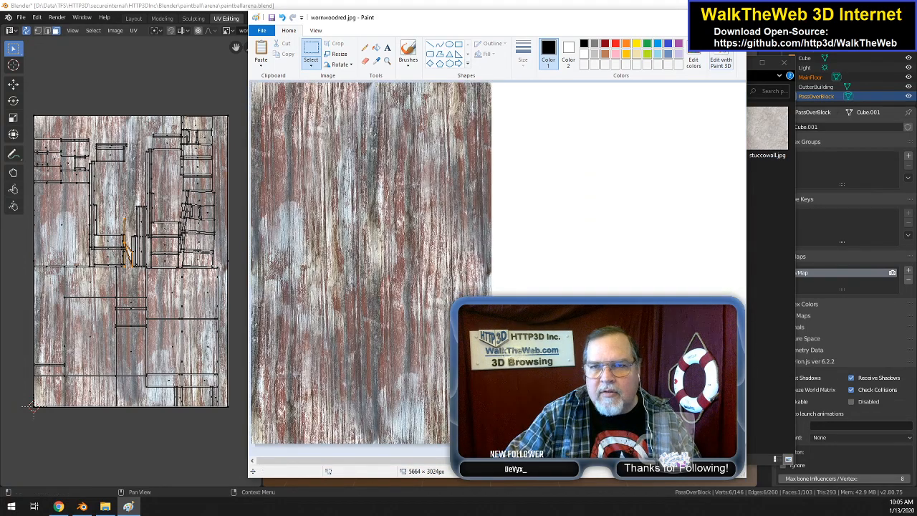
double_click(656, 18)
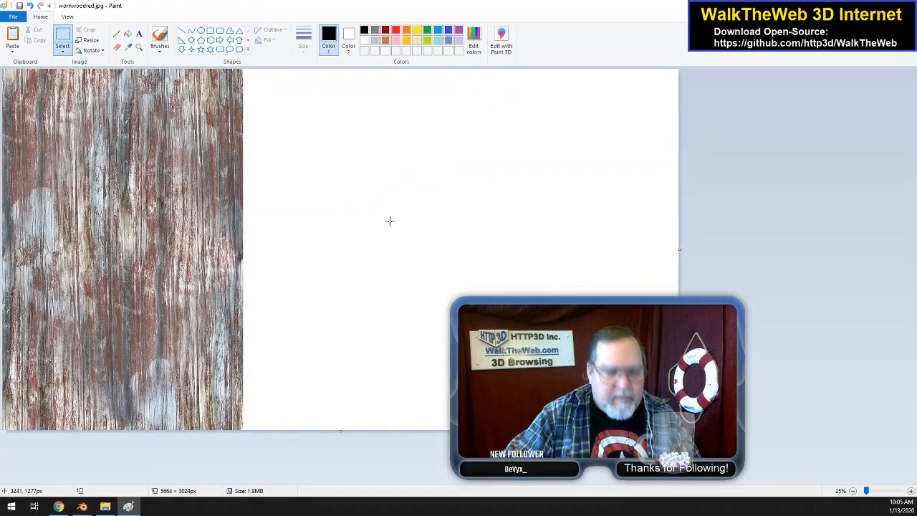
Step: Paste a second copy of the wood texture and align it flush against the original's right edge
key(ctrl+v)
drag(277, 176, 410, 172)
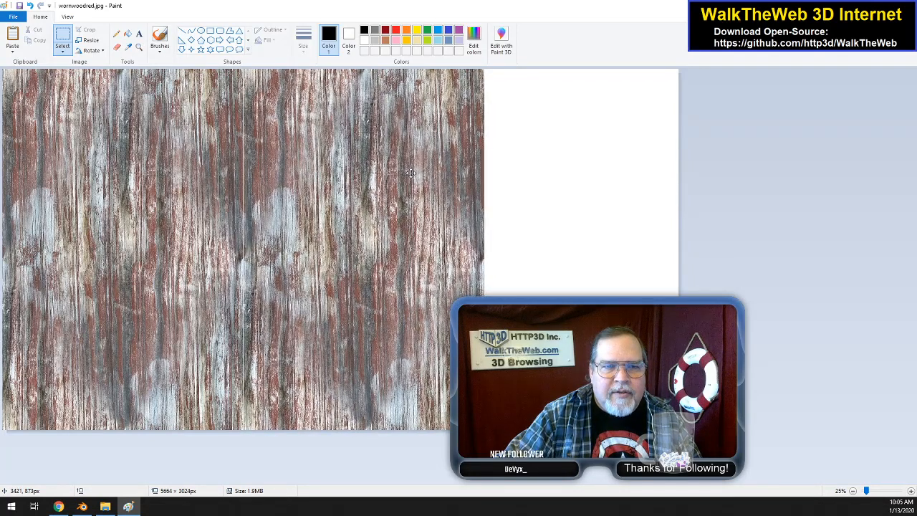
drag(411, 173, 410, 173)
click(600, 238)
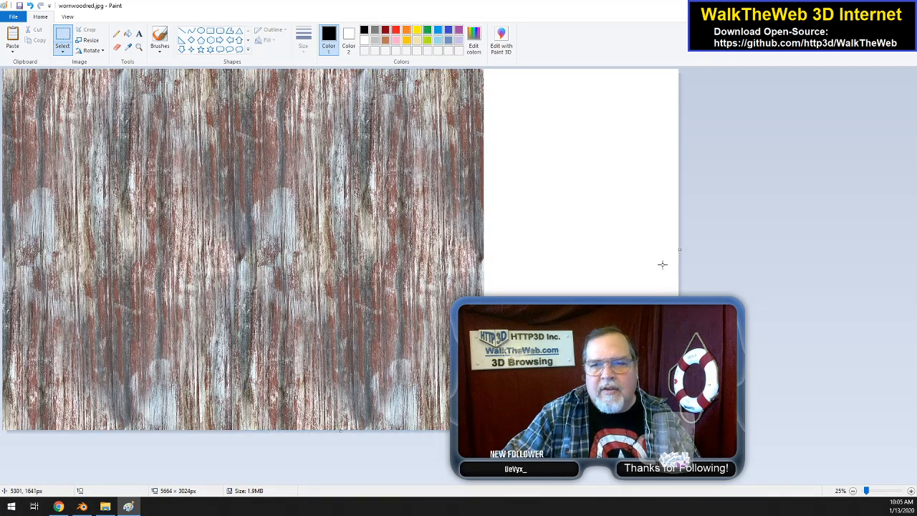
Step: Widen the canvas to about 6764 px and paste a third wood copy flush against the second one's right edge
drag(680, 249, 810, 252)
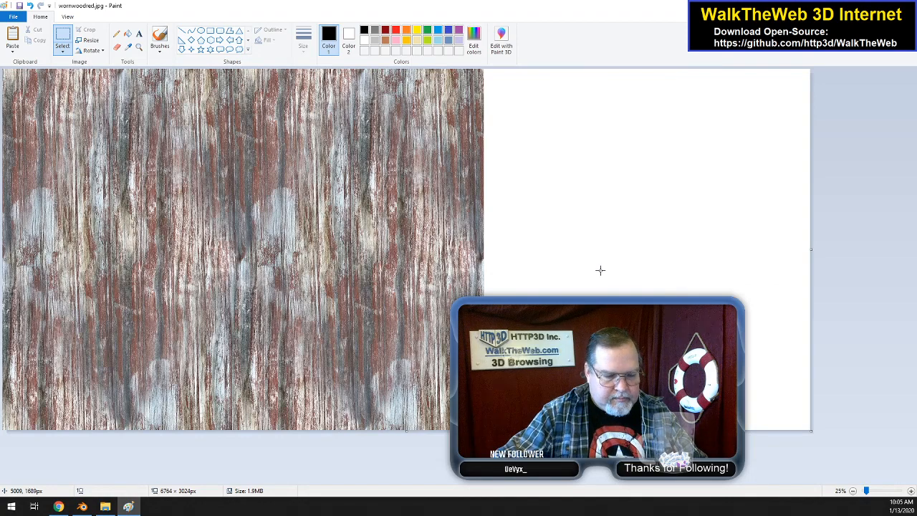
key(ctrl+v)
drag(160, 170, 641, 170)
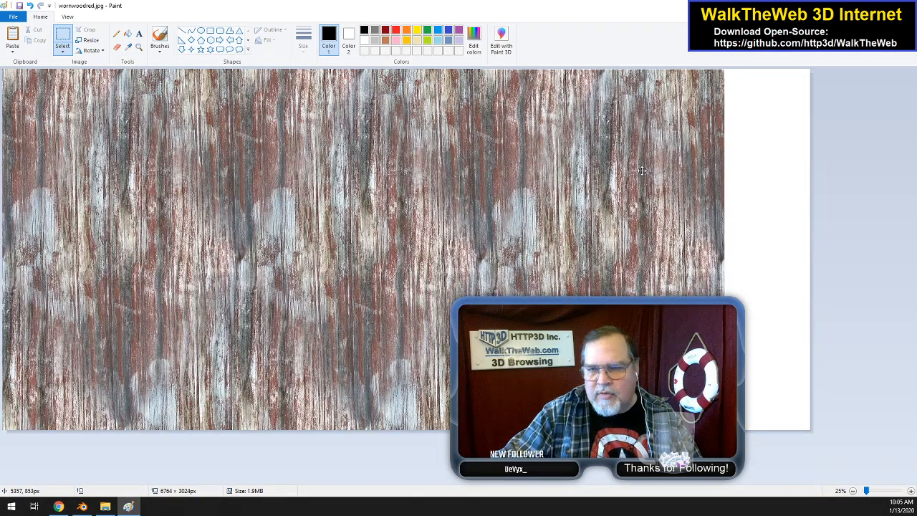
drag(641, 170, 642, 170)
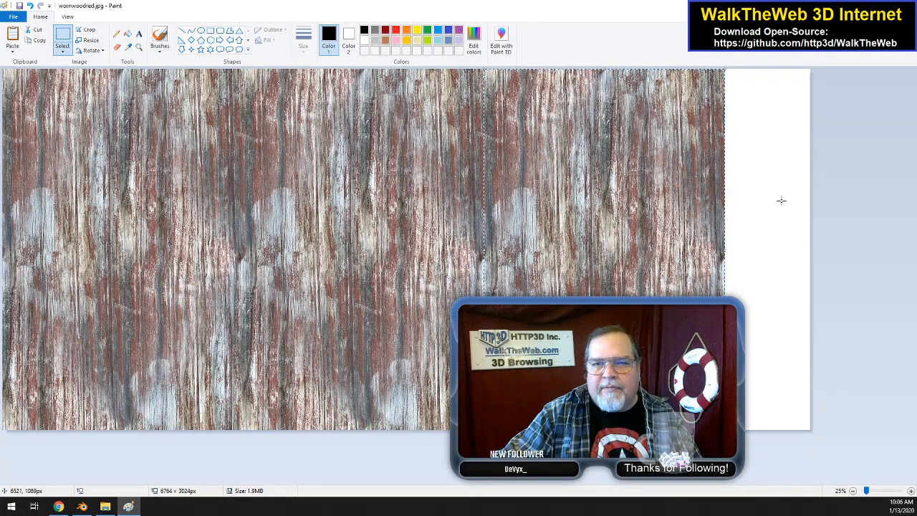
click(784, 207)
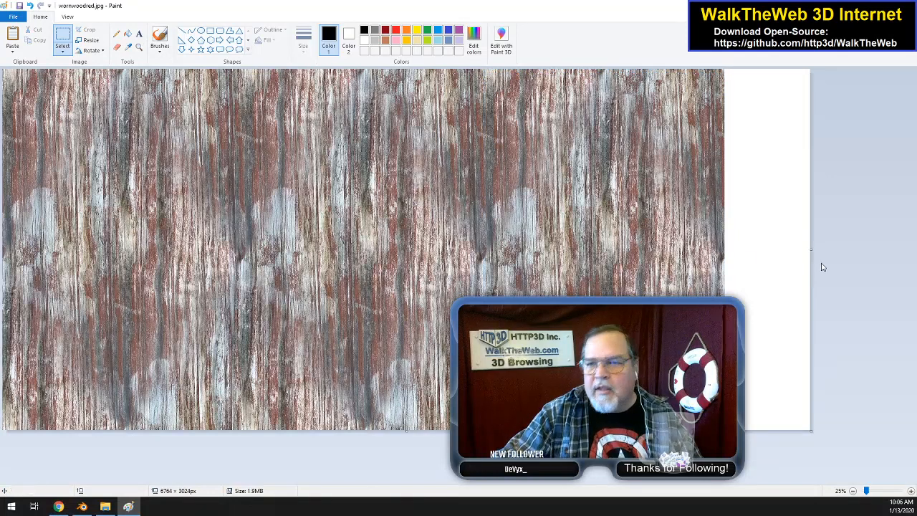
Step: Trim the blank strip beside the third wood copy, reducing the canvas width to 6048 px
drag(810, 250, 725, 249)
ctrl+scroll(753, 256, up, 3)
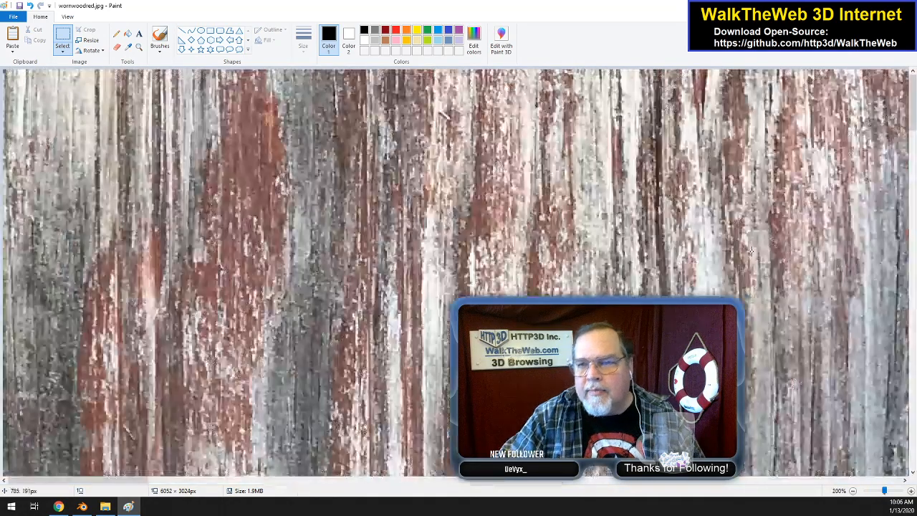
drag(133, 483, 888, 474)
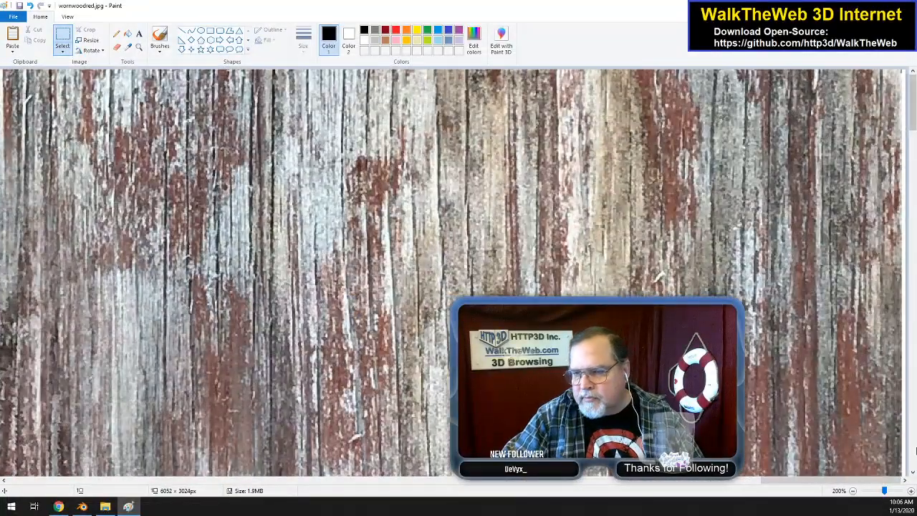
drag(914, 107, 913, 278)
drag(906, 356, 901, 358)
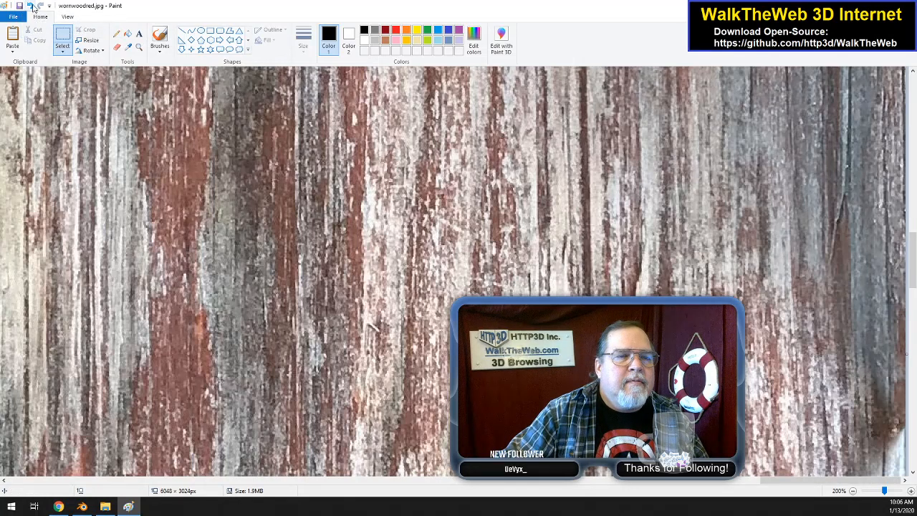
Step: Save the widened wood image as wornwoodredvert.jpg in the Desktop's walktheweb\paintball folder and close Paint
click(22, 16)
click(49, 94)
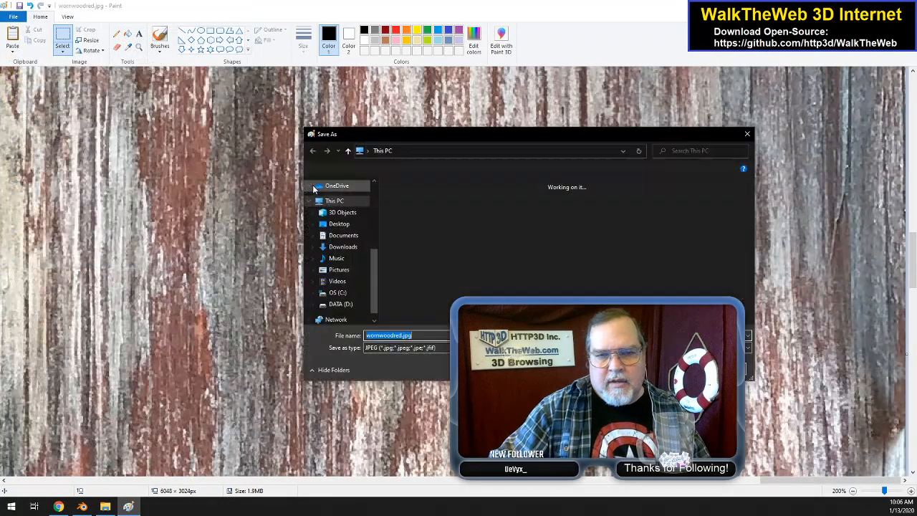
key(Right)
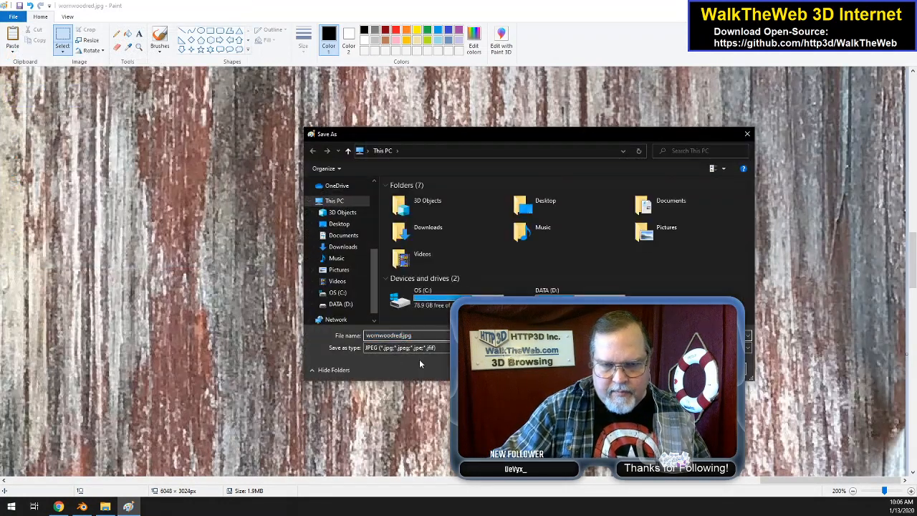
text(vert)
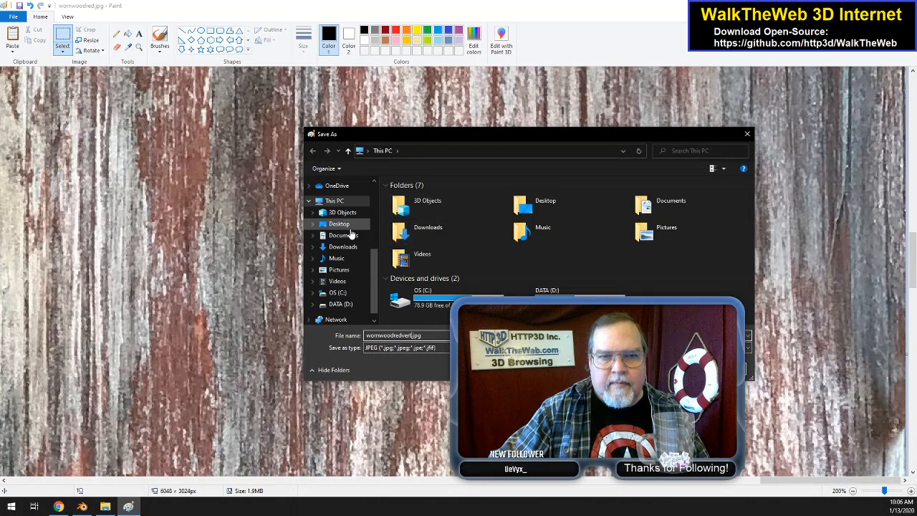
click(339, 223)
click(450, 206)
double_click(435, 207)
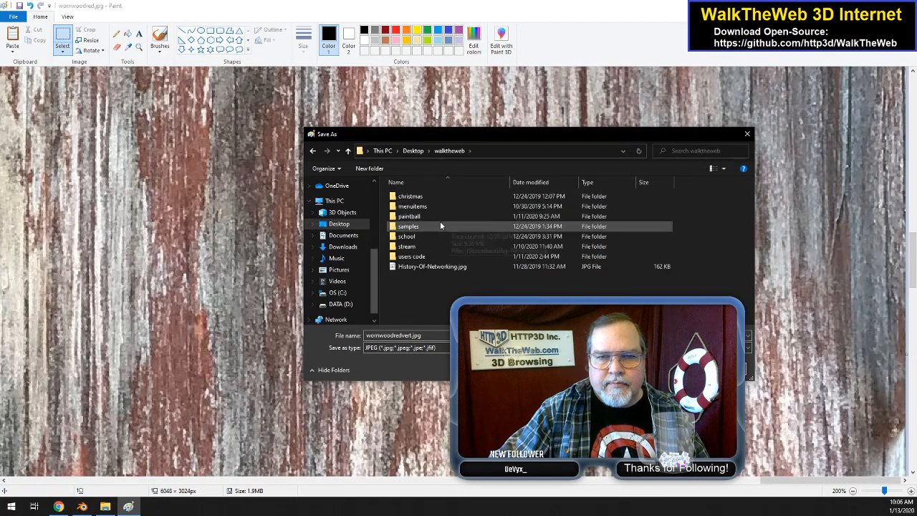
double_click(428, 214)
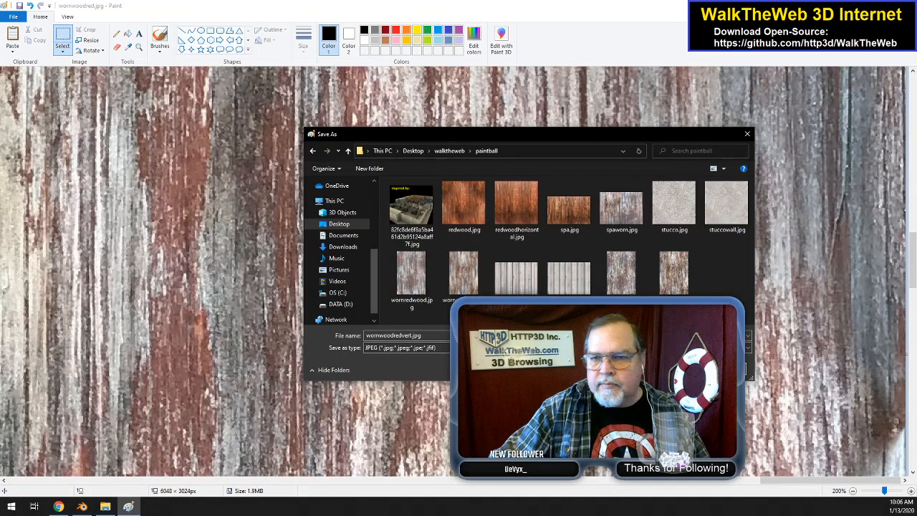
key(Return)
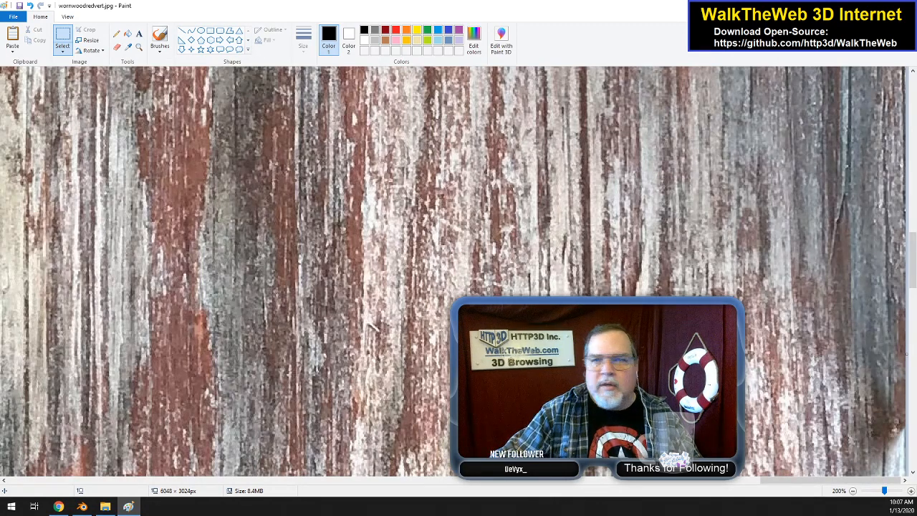
click(906, 5)
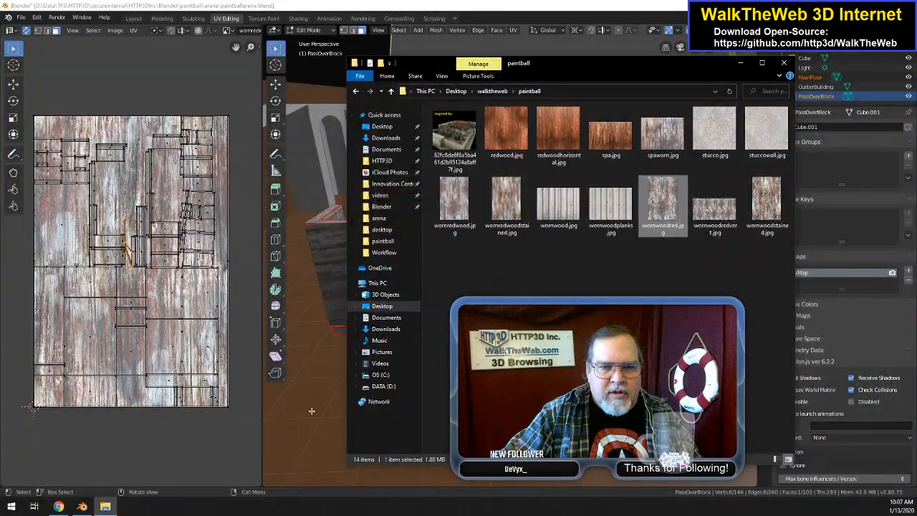
Step: Switch to Blender's Shading workspace and open the file browser for replacing the passoverblock material's image texture
click(223, 63)
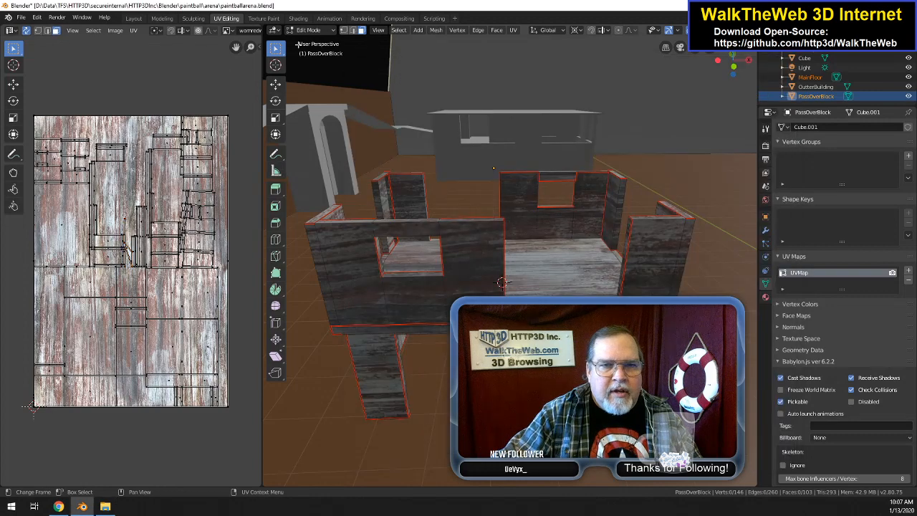
click(300, 19)
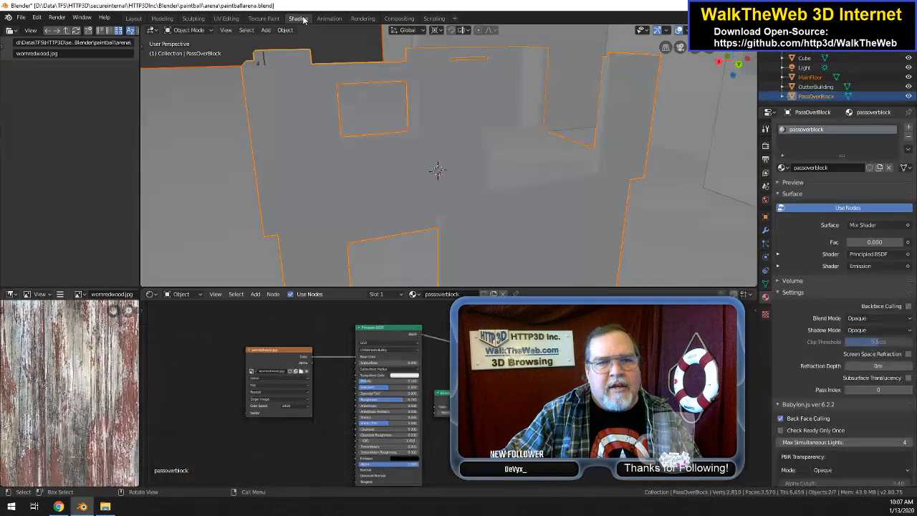
click(302, 371)
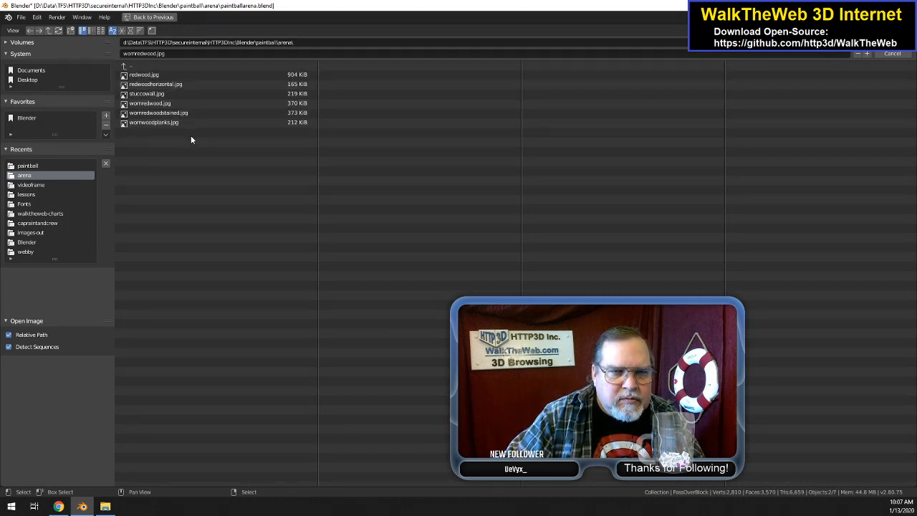
Step: In File Explorer, copy wornwoodredvert.jpg from the desktop paintball folder into the Blender\paintball\arena project folder
click(104, 507)
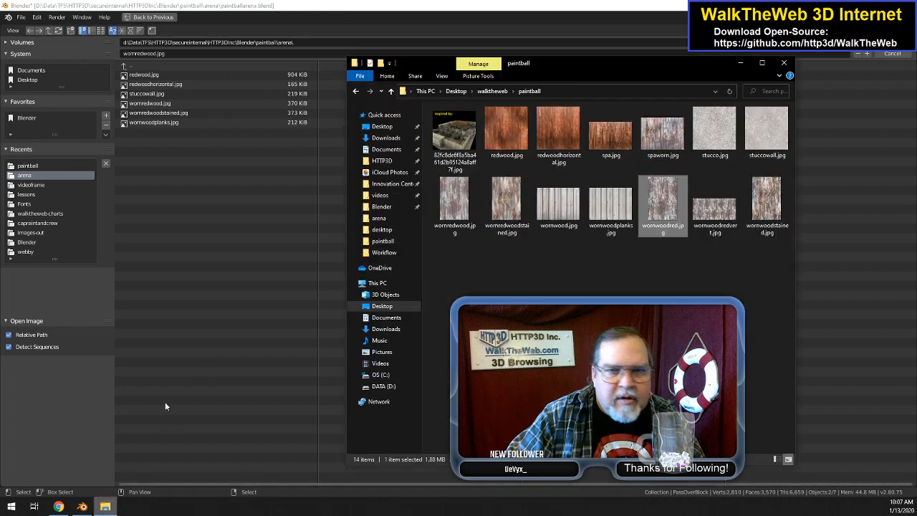
click(563, 291)
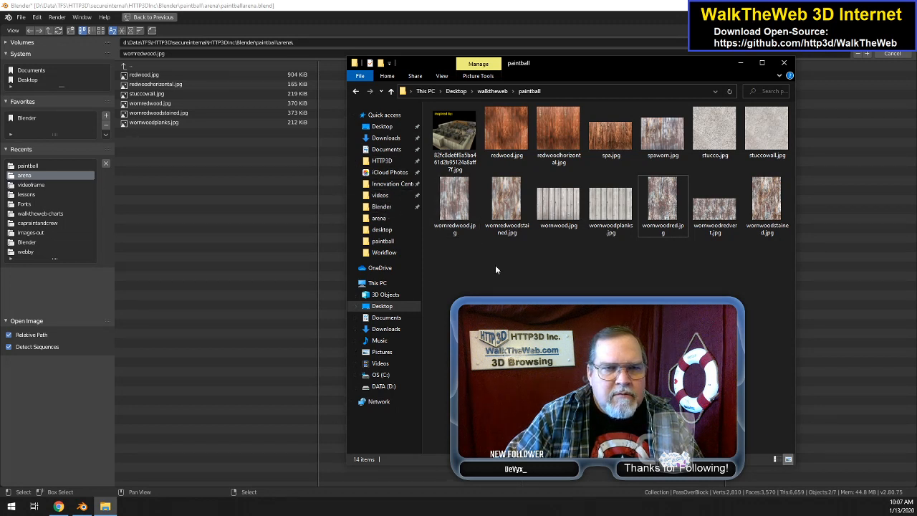
click(713, 213)
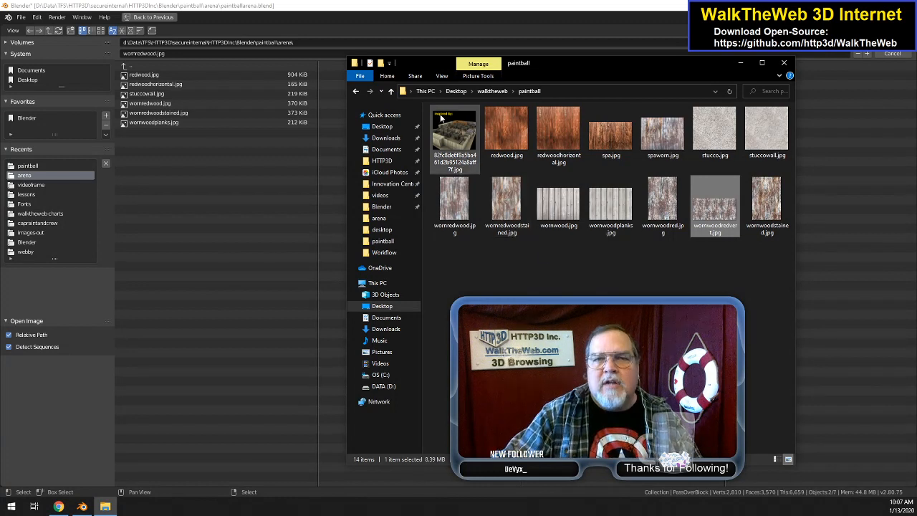
click(381, 207)
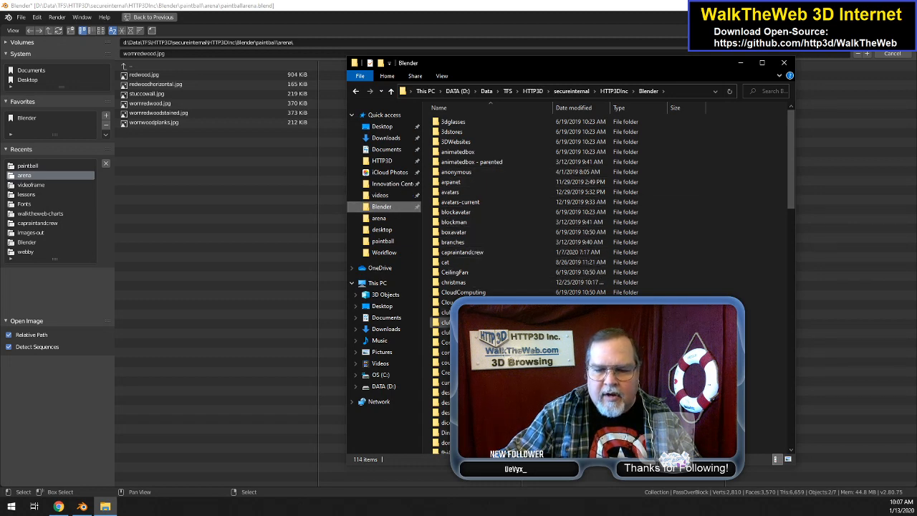
scroll(438, 351, down, 9)
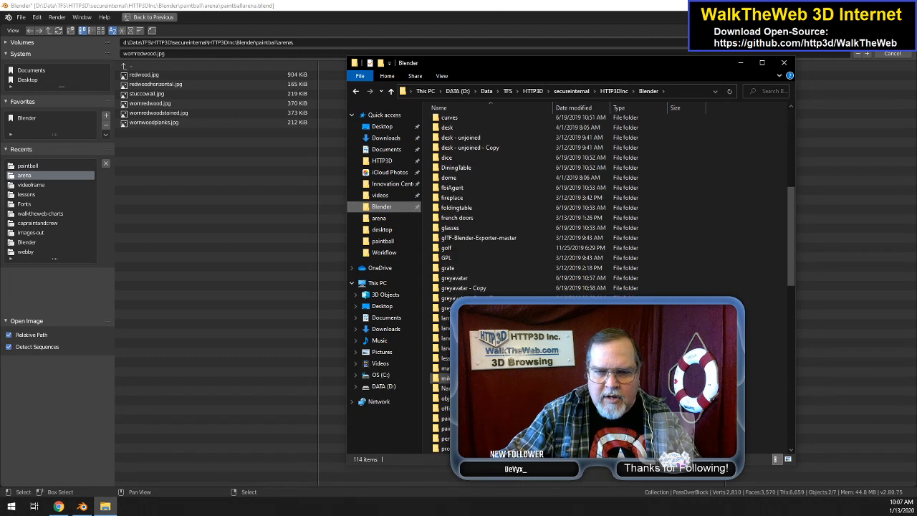
scroll(439, 378, down, 3)
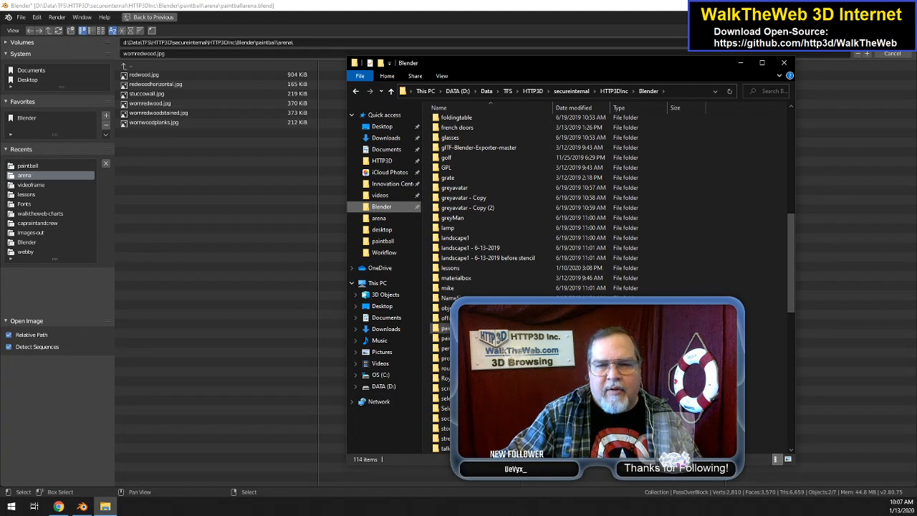
double_click(444, 328)
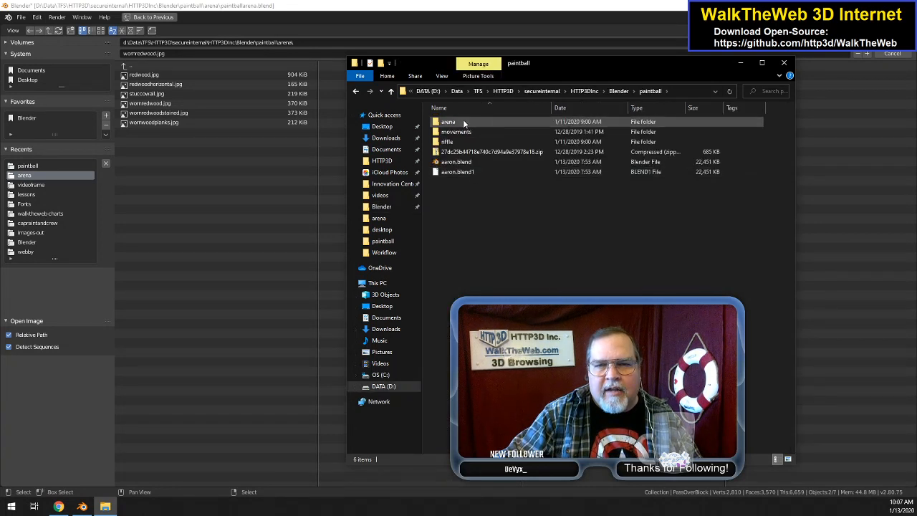
double_click(448, 122)
key(ctrl+v)
click(530, 294)
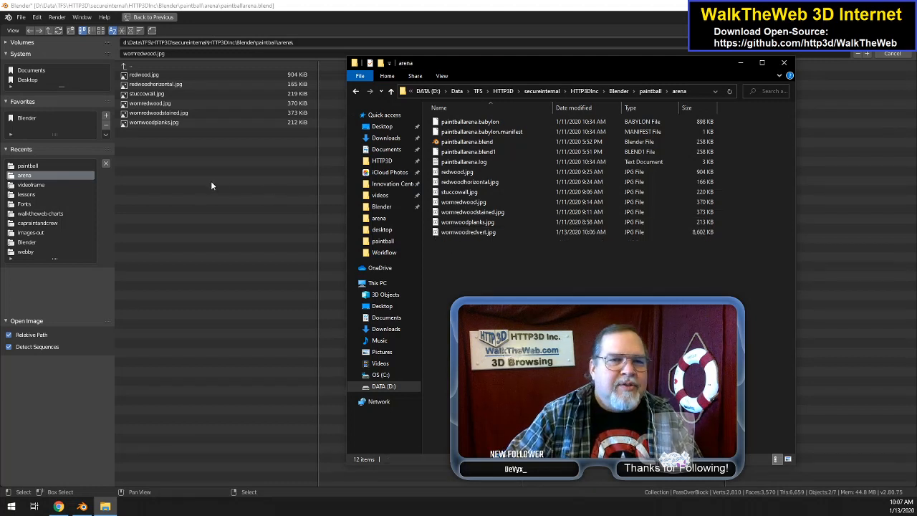
Step: Back in Blender, reload the arena folder listing and load wornwoodredvert.jpg into the passoverblock image texture node
click(144, 67)
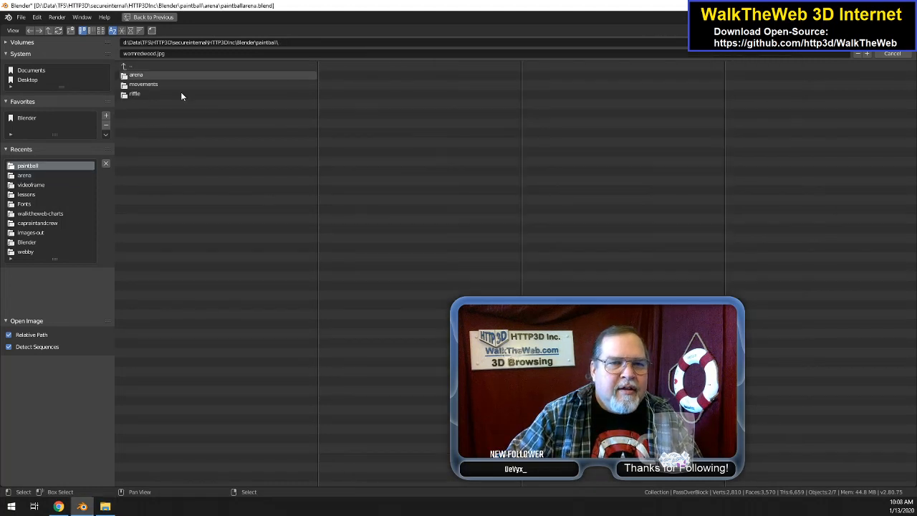
click(145, 76)
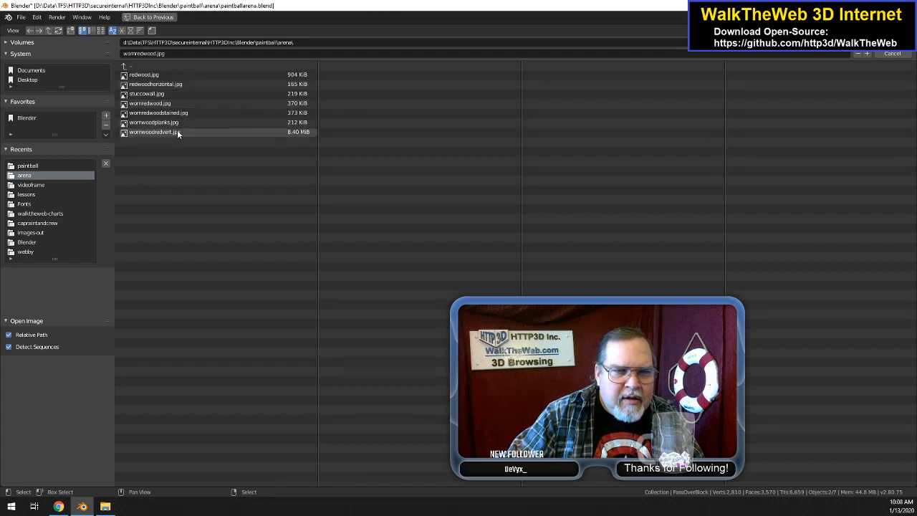
click(177, 131)
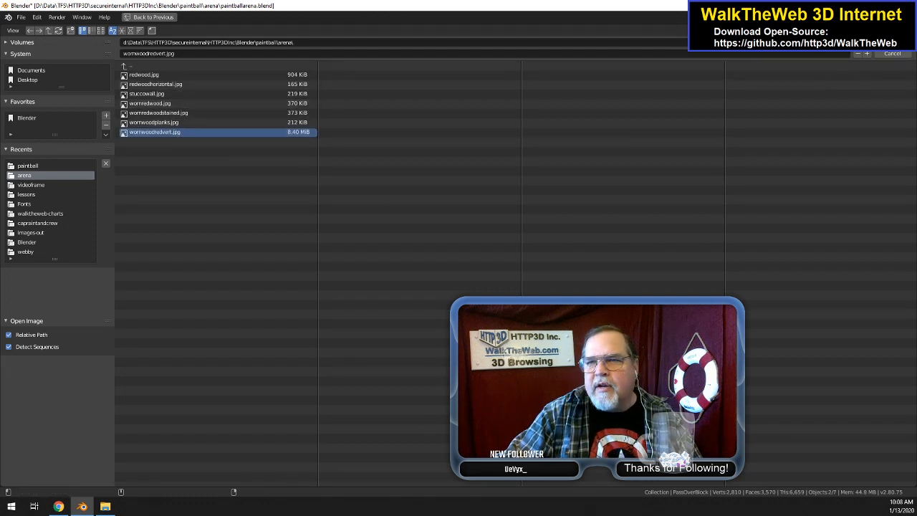
key(Return)
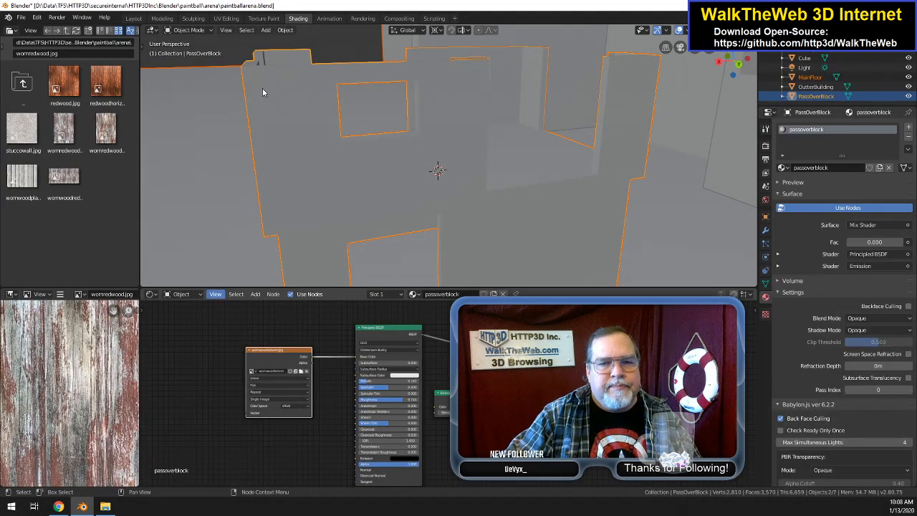
Step: In the UV Editing workspace, select all of PassOverBlock's UVs and rotate them 90 degrees over the new wood texture
click(226, 19)
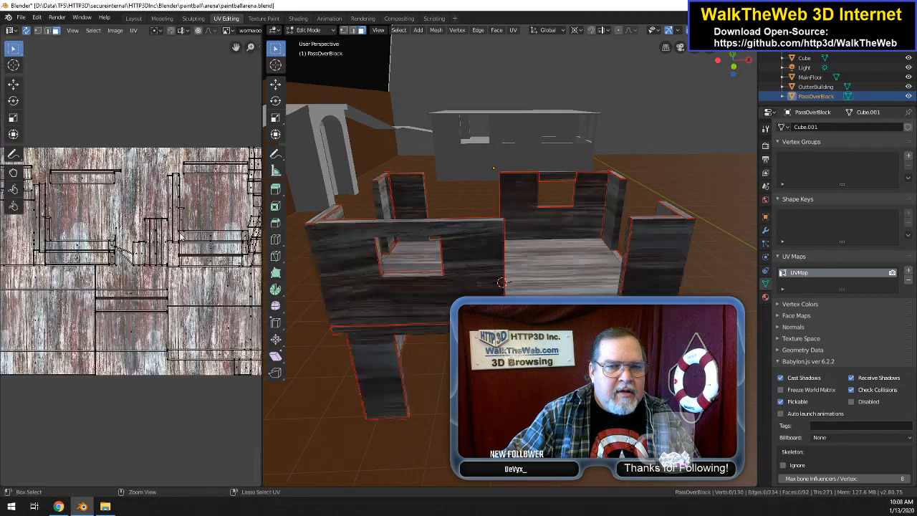
scroll(181, 235, down, 4)
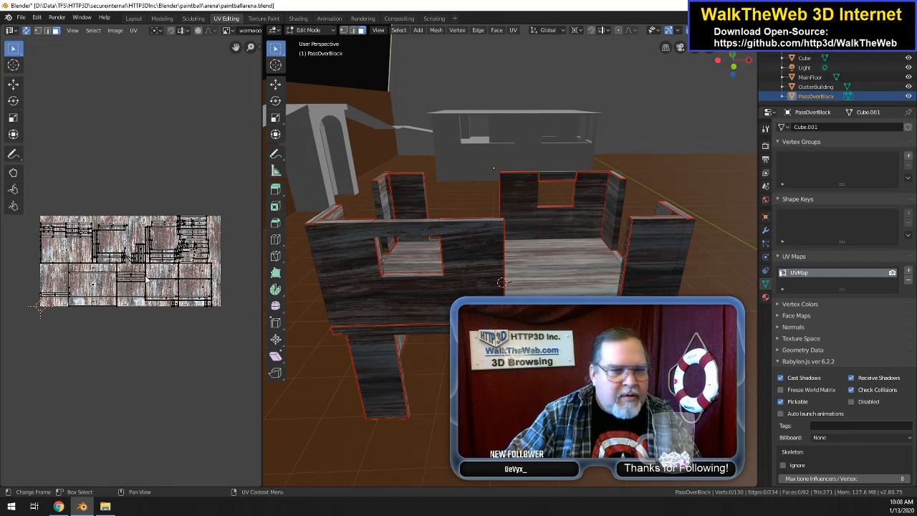
key(a)
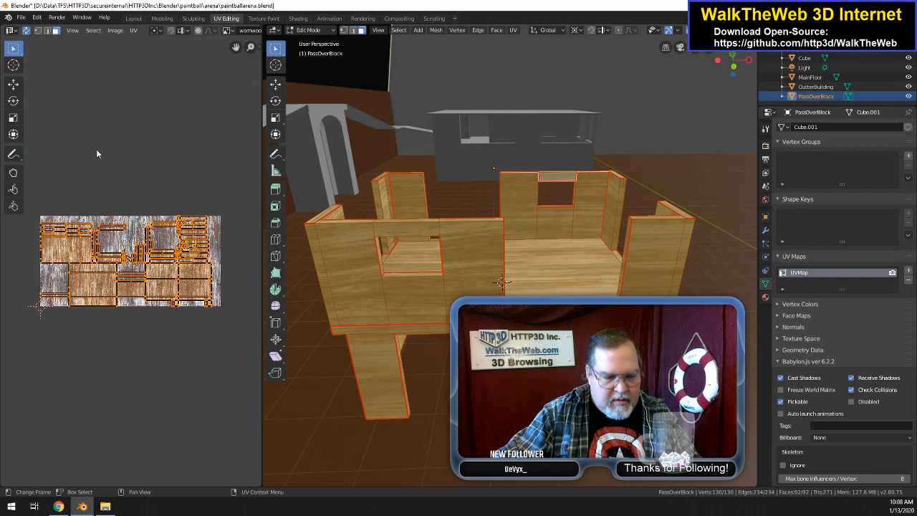
key(r)
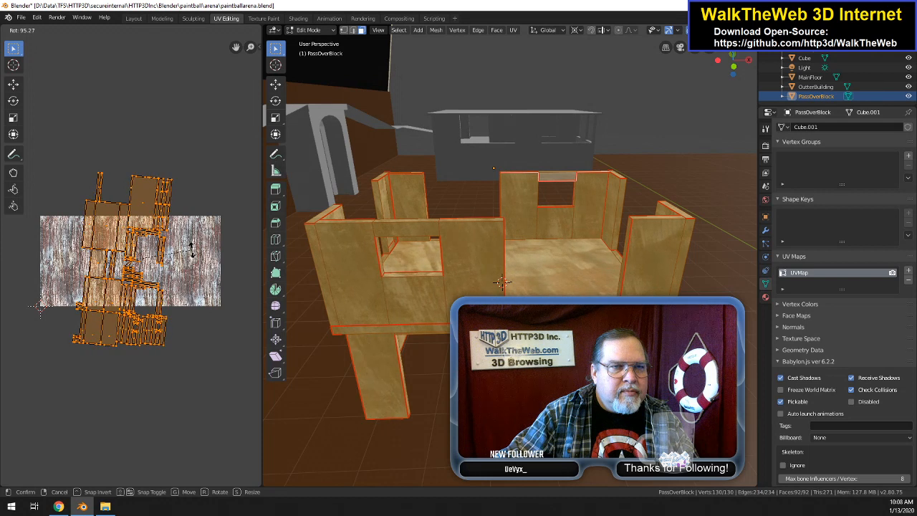
text(90)
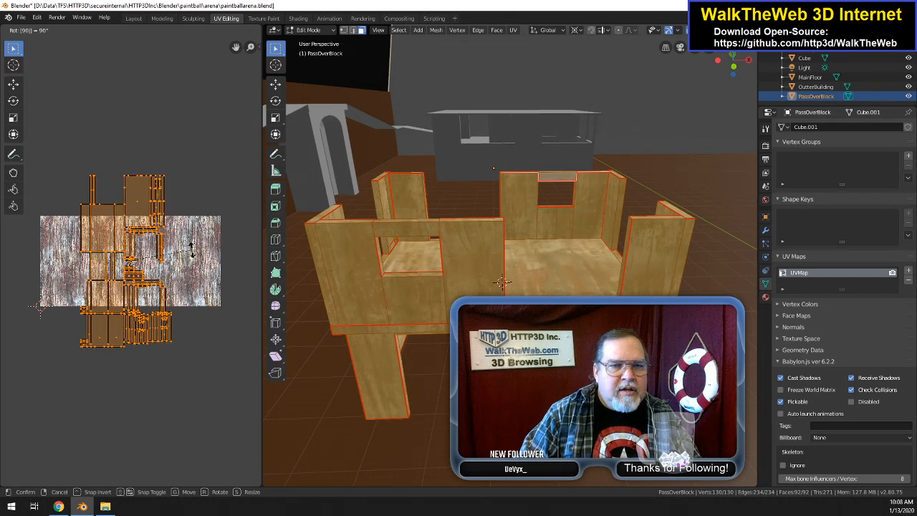
key(Return)
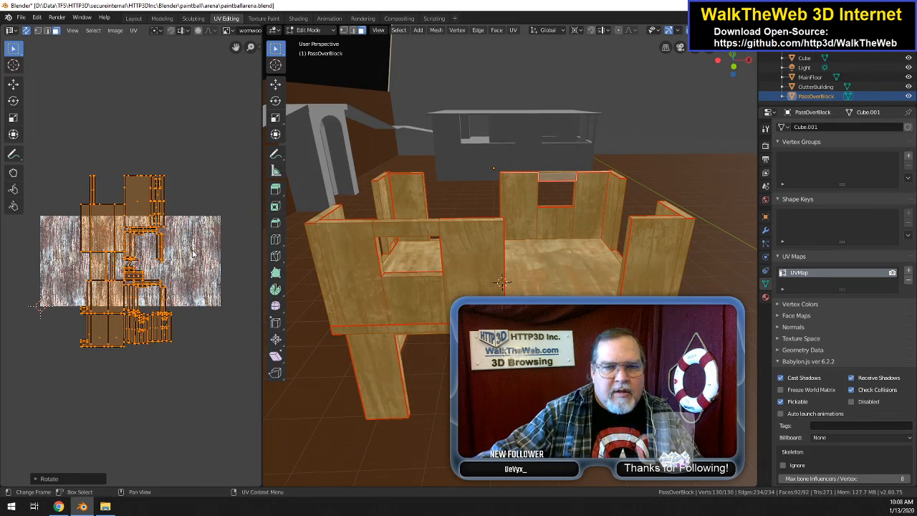
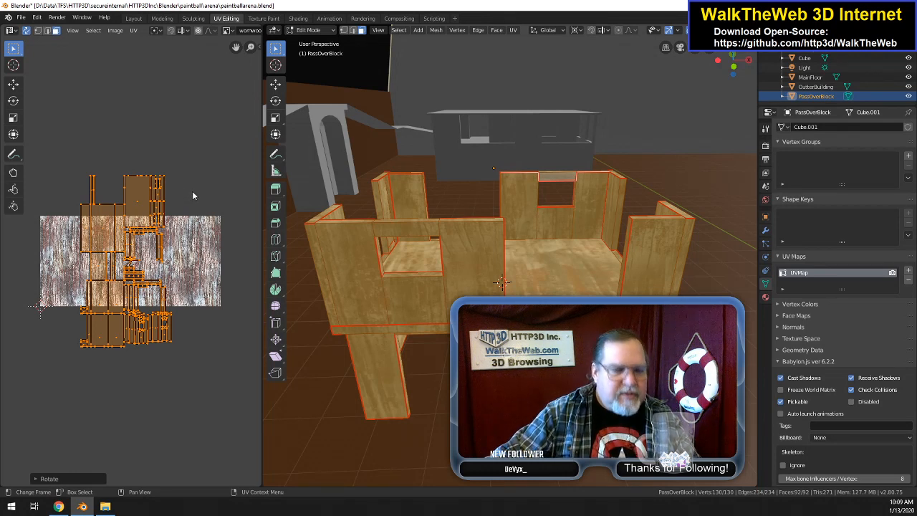
Step: Try shifting PassOverBlock's UVs to the wood texture's edge, and replace its UV map with a fresh Unwrap
key(g)
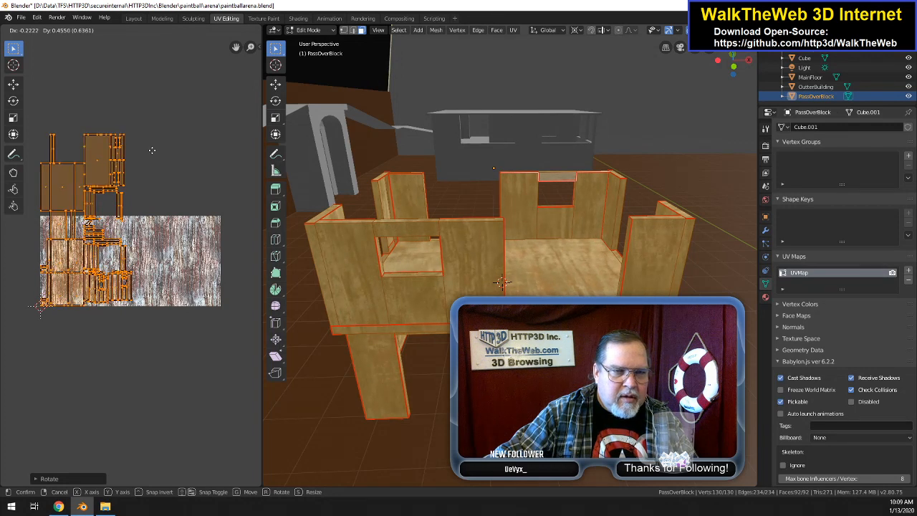
click(152, 149)
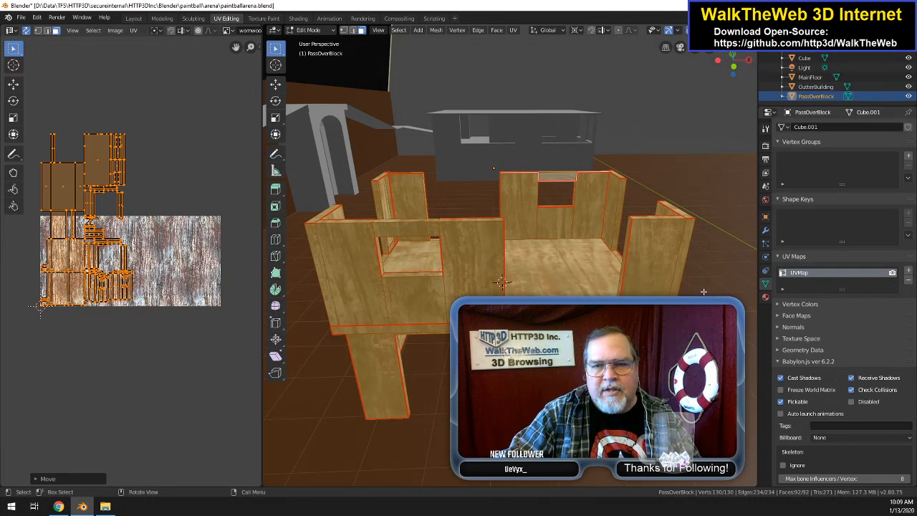
click(909, 281)
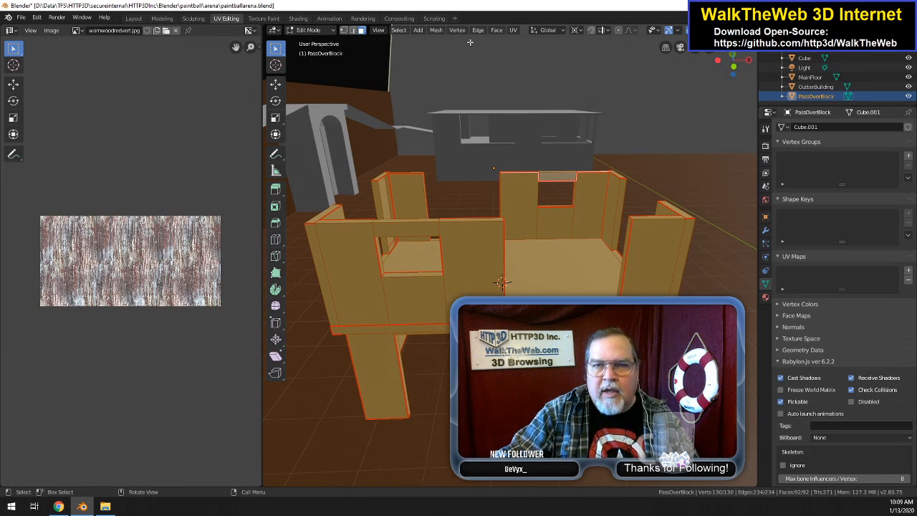
click(515, 30)
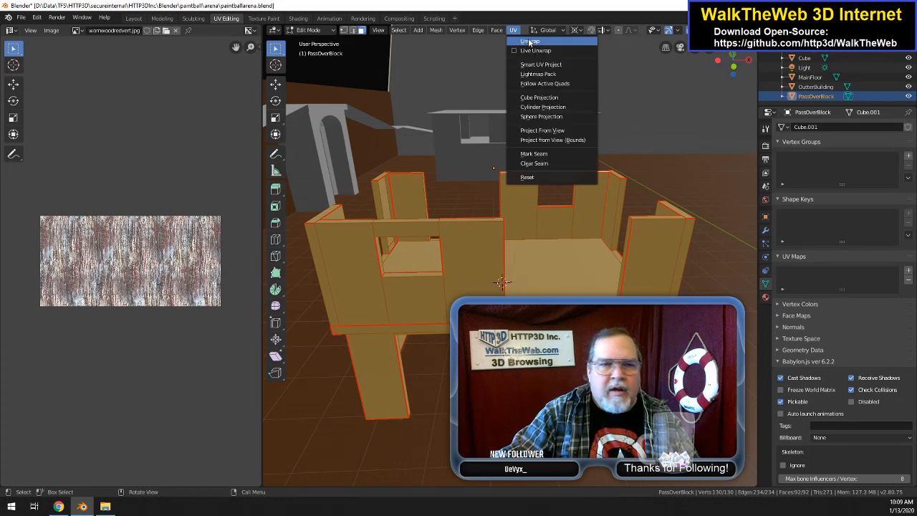
click(529, 42)
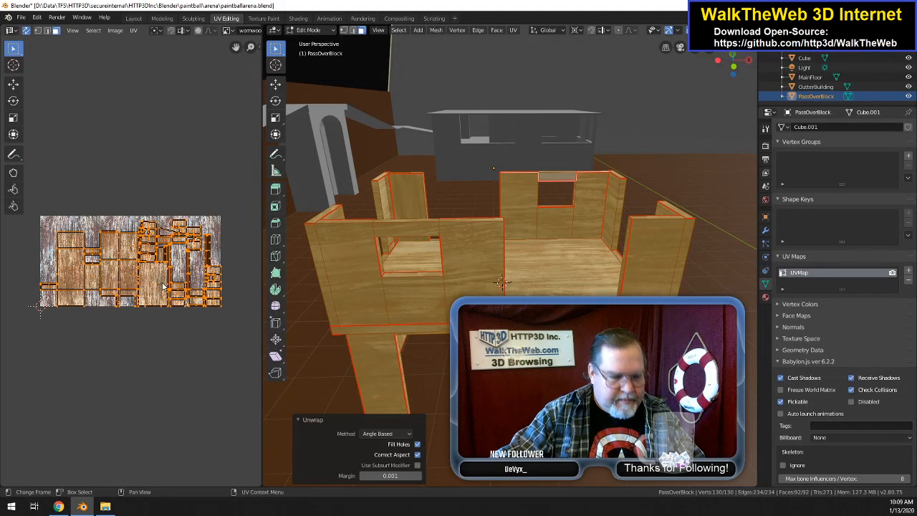
Step: Undo the fresh unwrap, the UV map removal, and the move and rotation of PassOverBlock's UVs
key(ctrl+z)
key(ctrl+z)
key(ctrl+z)
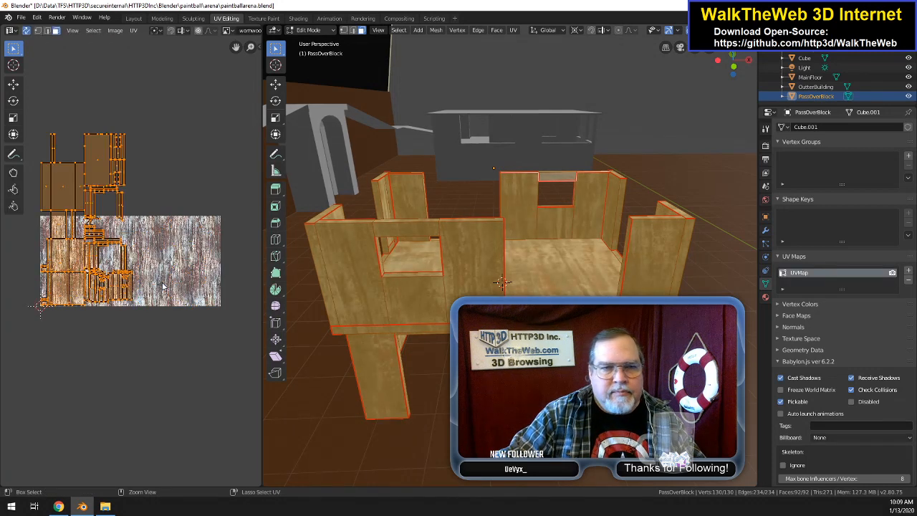
key(ctrl+z)
key(ctrl+z)
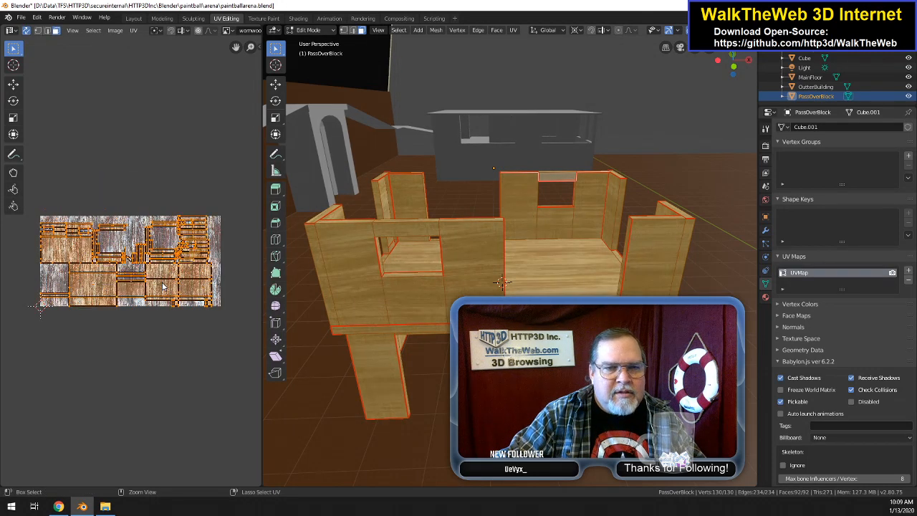
Step: Delete PassOverBlock's UVMap, unwrap the whole mesh again, and rotate the new UVs 90 degrees
click(908, 280)
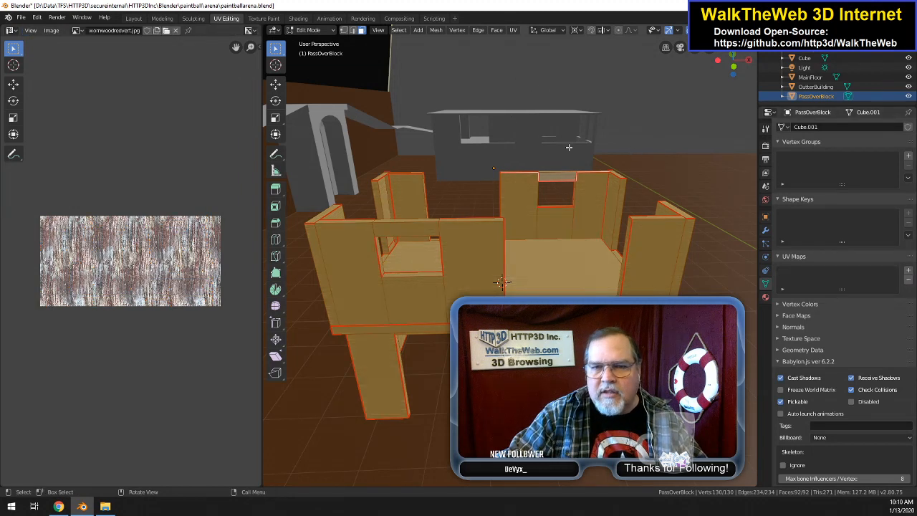
click(513, 30)
click(531, 42)
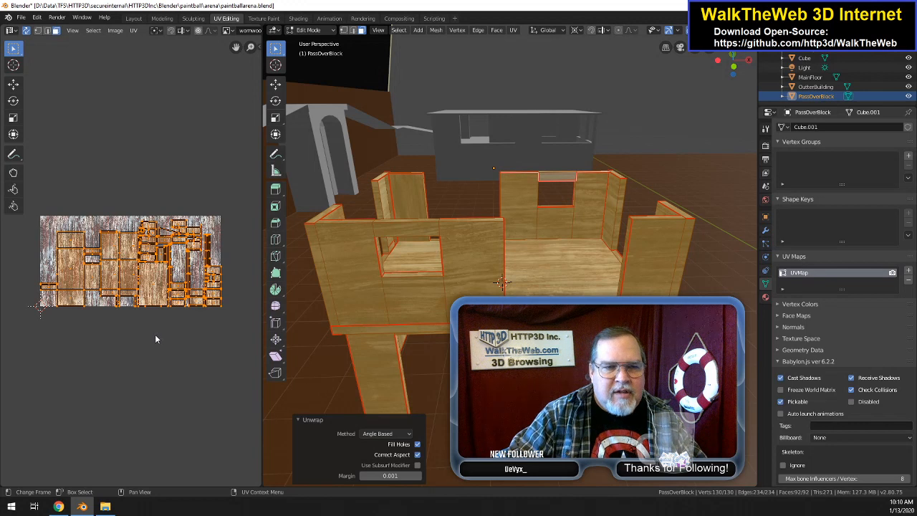
text(r)
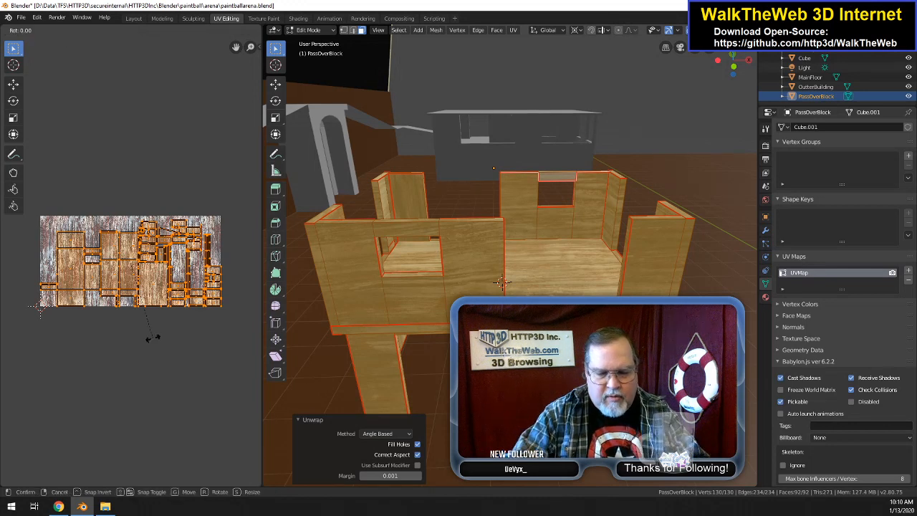
text(90)
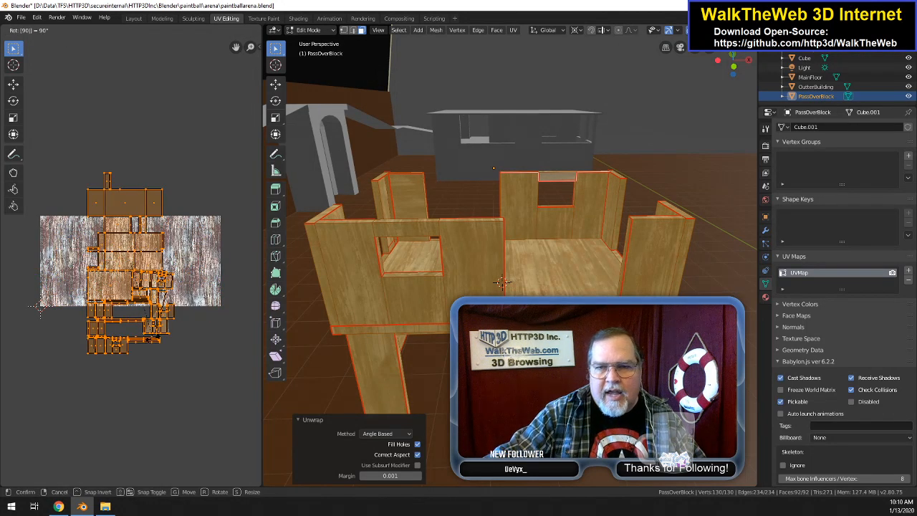
key(Return)
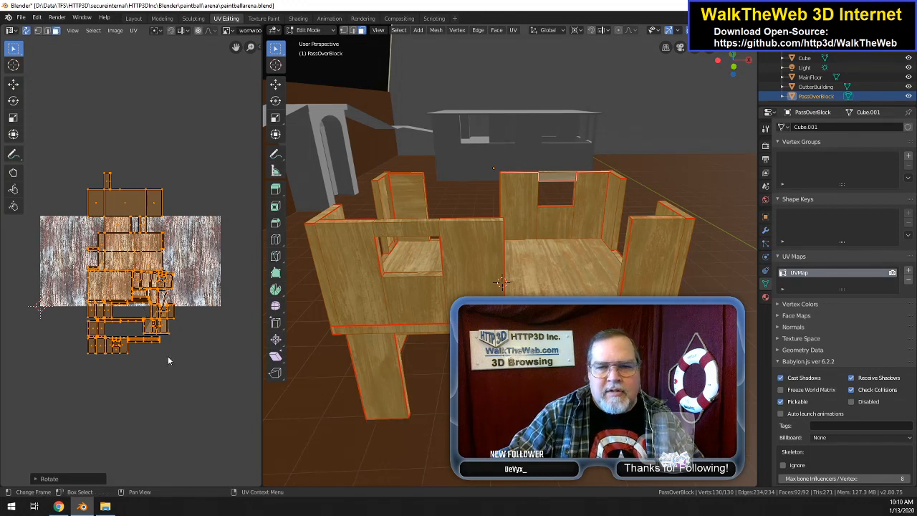
Step: From the arena folder in File Explorer, open wornwoodredvert.jpg in Paint, rotate it left 90°, and save it
click(106, 462)
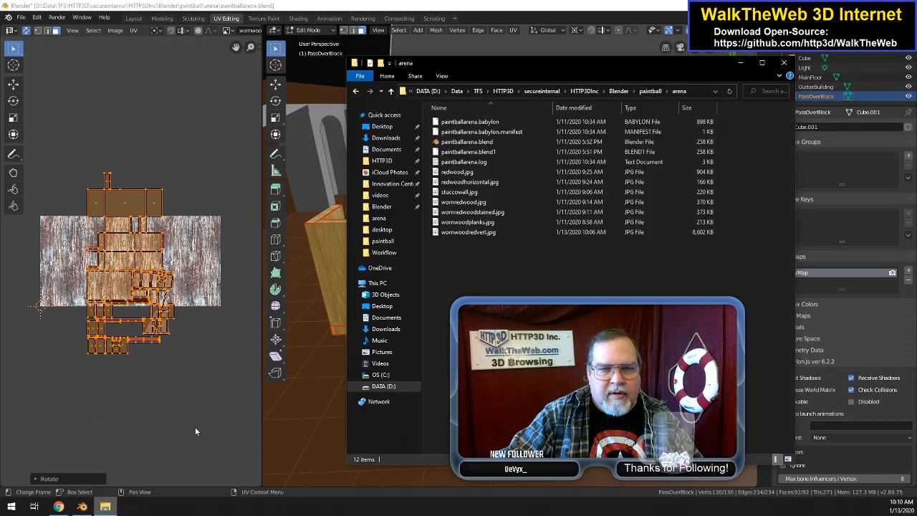
click(491, 233)
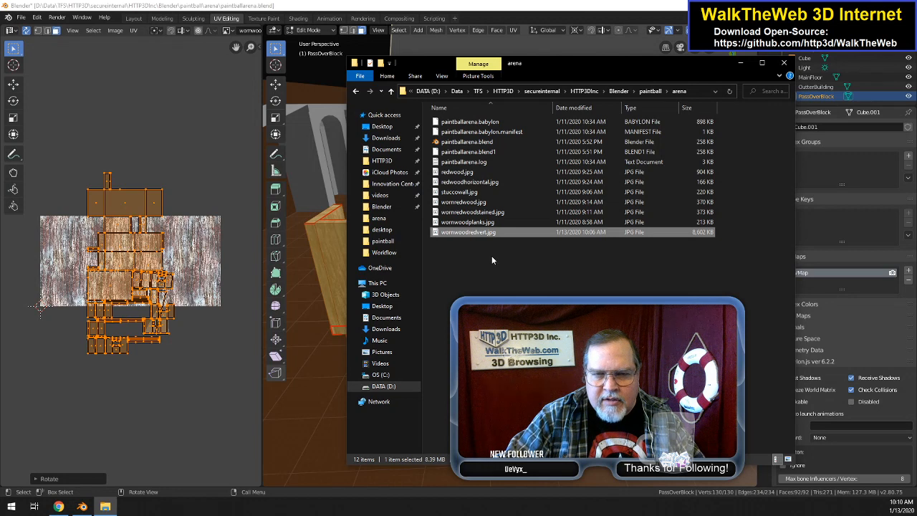
right_click(480, 236)
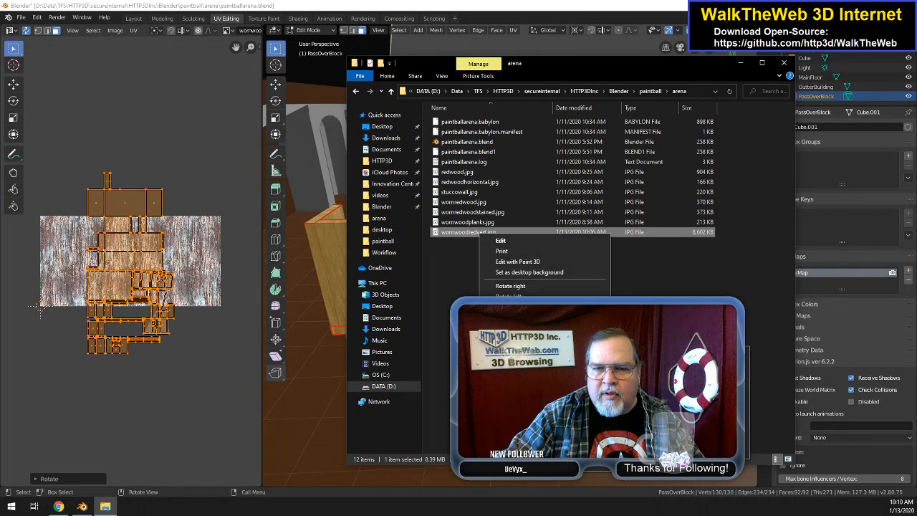
click(655, 395)
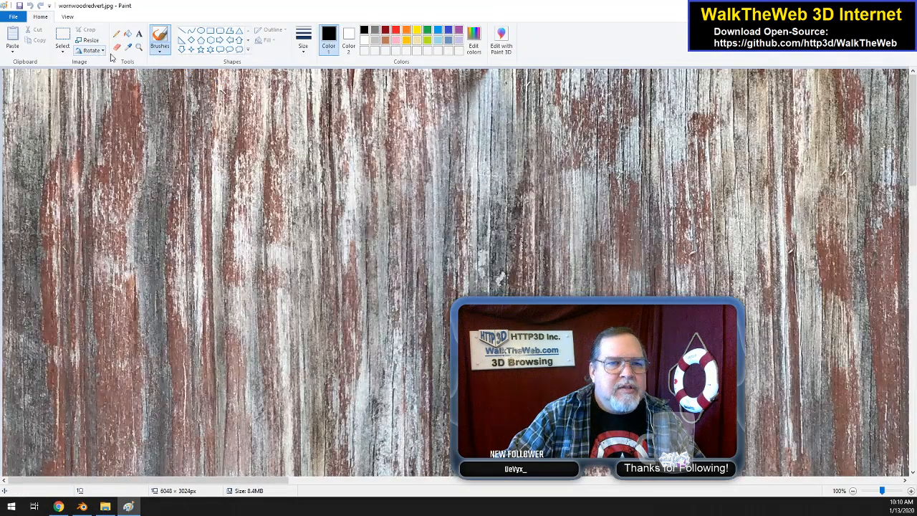
click(91, 51)
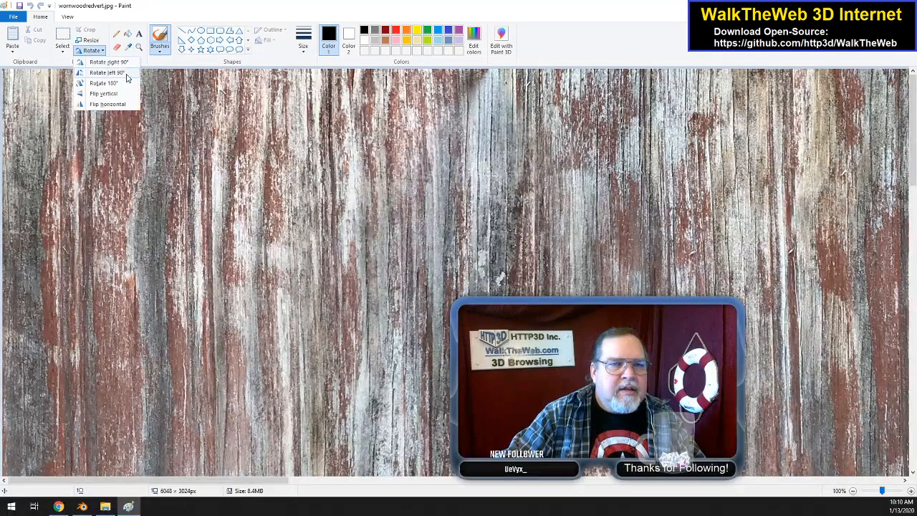
click(126, 72)
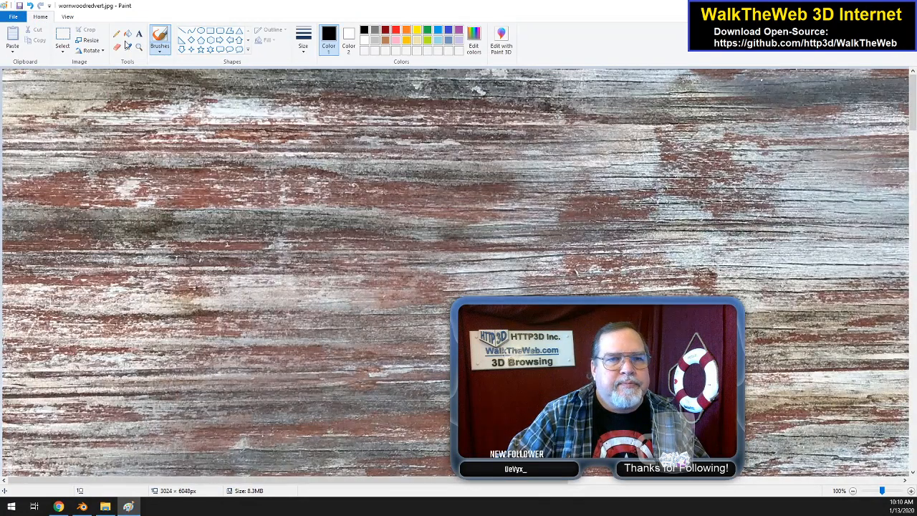
Step: Switch back to Blender, reload the rotated wornwoodredvert.jpg in passoverblock's image texture node, and return to the UV Editing workspace
click(82, 506)
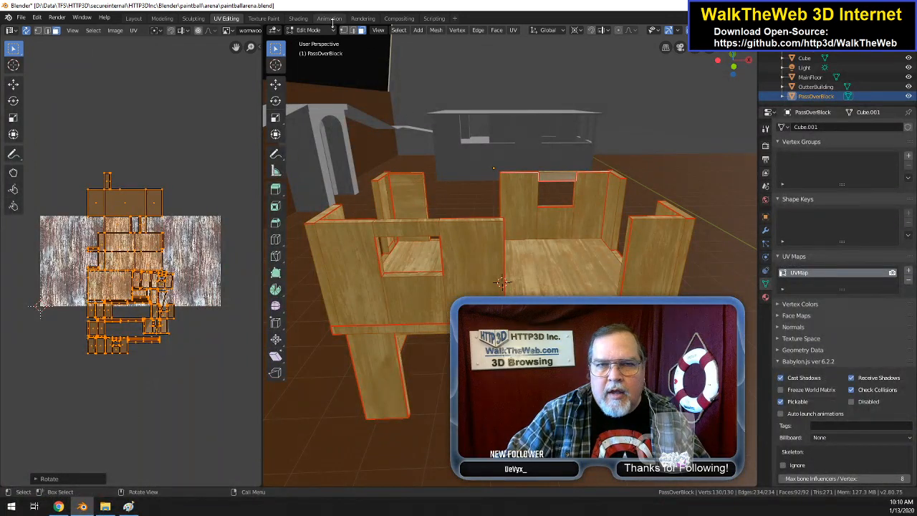
click(298, 19)
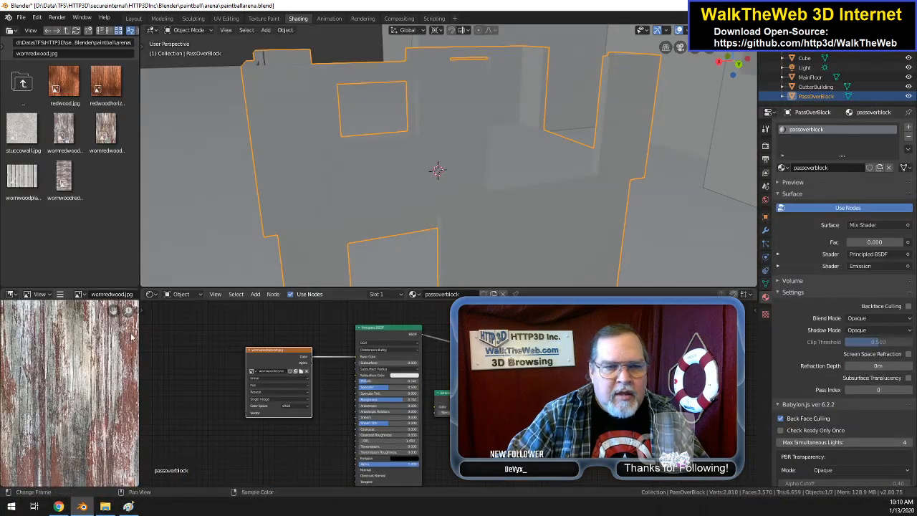
click(300, 372)
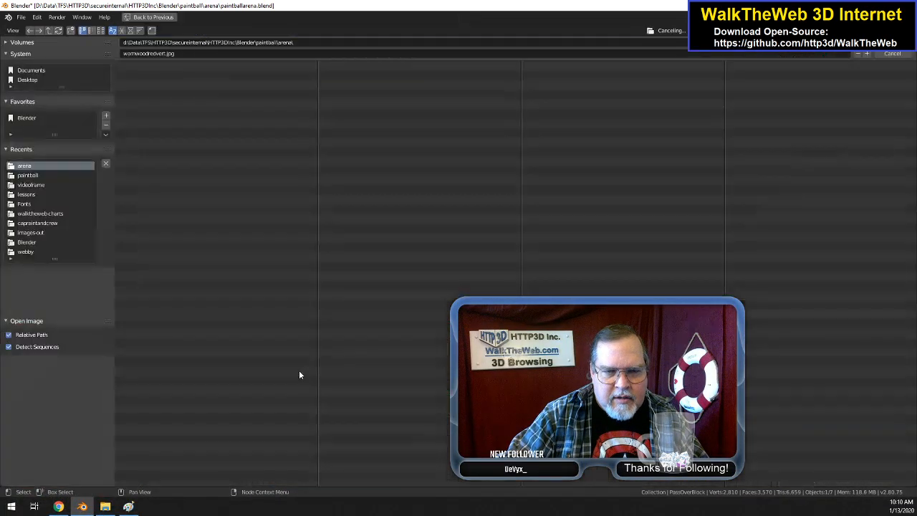
click(174, 132)
double_click(173, 131)
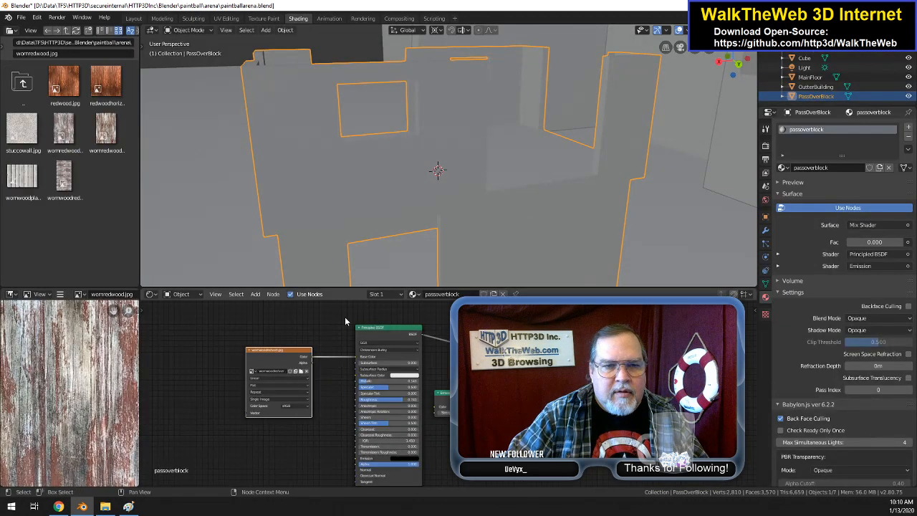
click(226, 18)
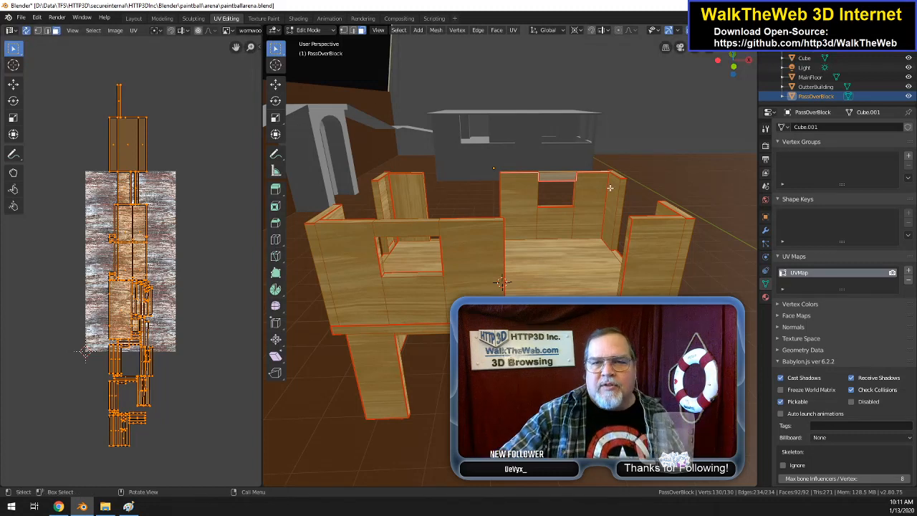
Step: In Paint, try widening the wood texture's canvas and pasting a second copy beside the original, and close Paint without saving
click(130, 507)
ctrl+scroll(370, 276, down, 3)
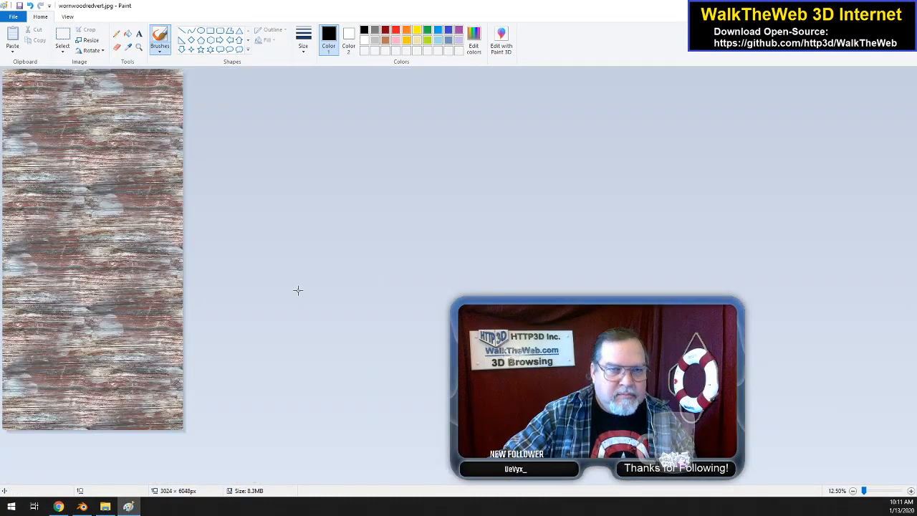
key(ctrl+a)
click(262, 278)
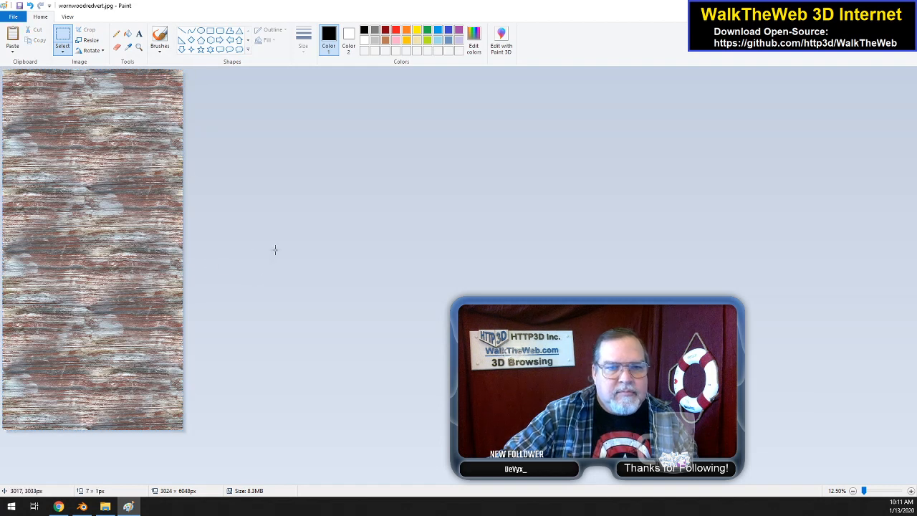
drag(184, 251, 589, 262)
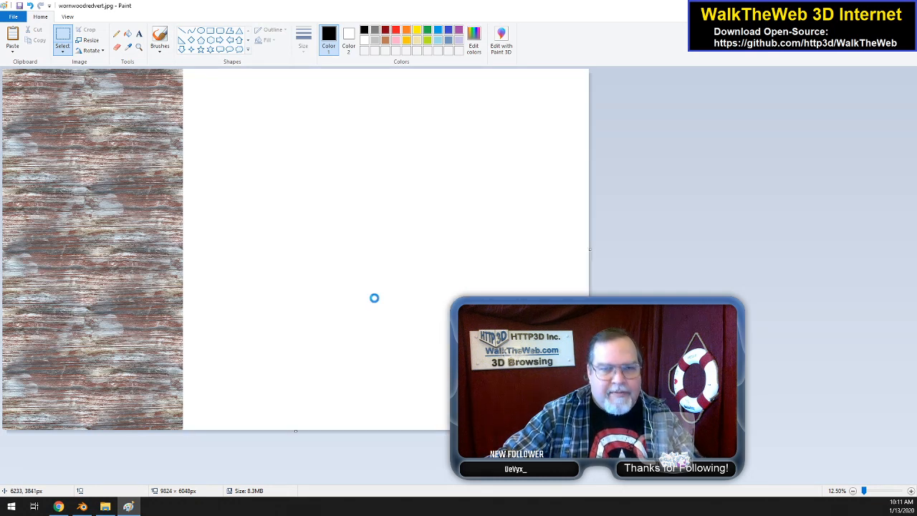
key(ctrl+v)
drag(154, 251, 298, 252)
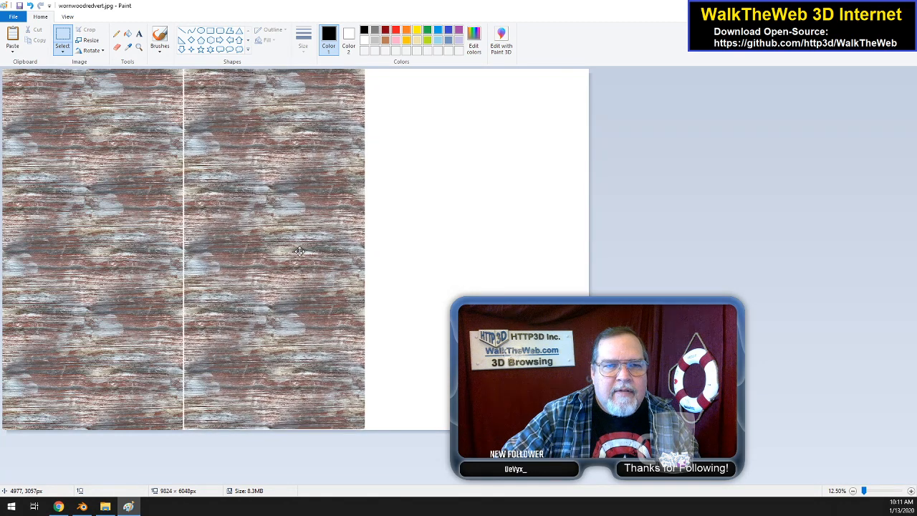
drag(299, 252, 298, 252)
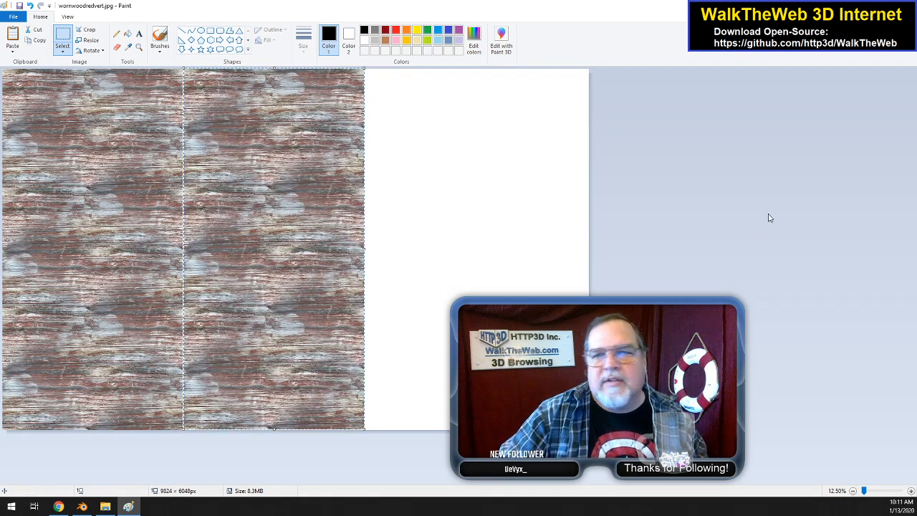
key(alt+F4)
click(473, 259)
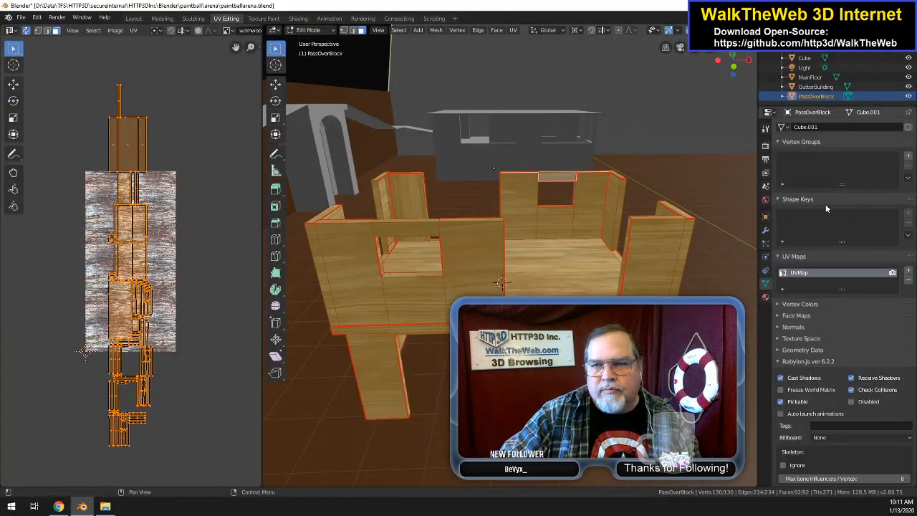
Step: Delete PassOverBlock's UVMap, unwrap the mesh onto the rotated wood texture, and save the Blender file
click(911, 280)
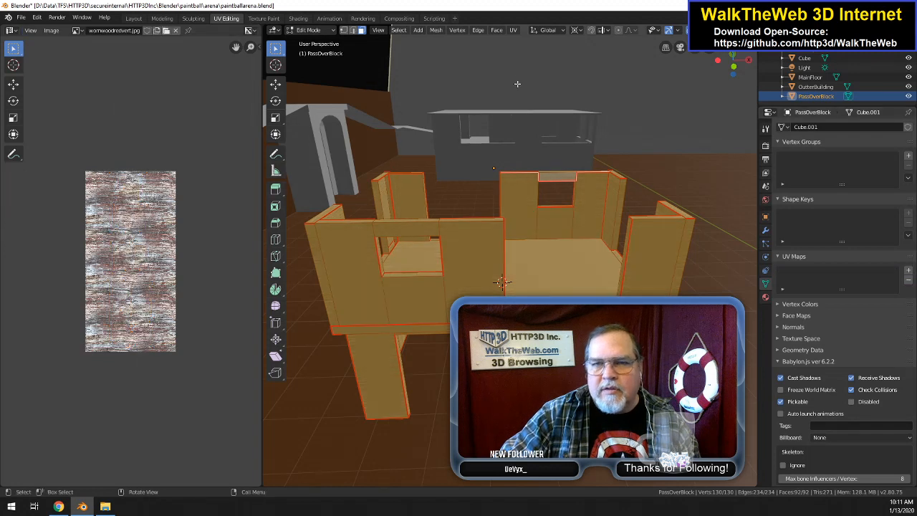
click(513, 31)
click(529, 43)
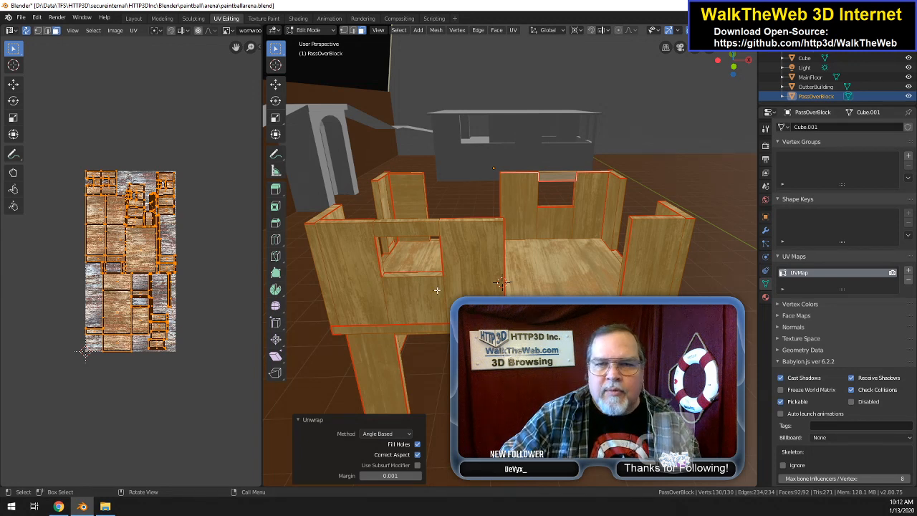
click(21, 17)
click(53, 81)
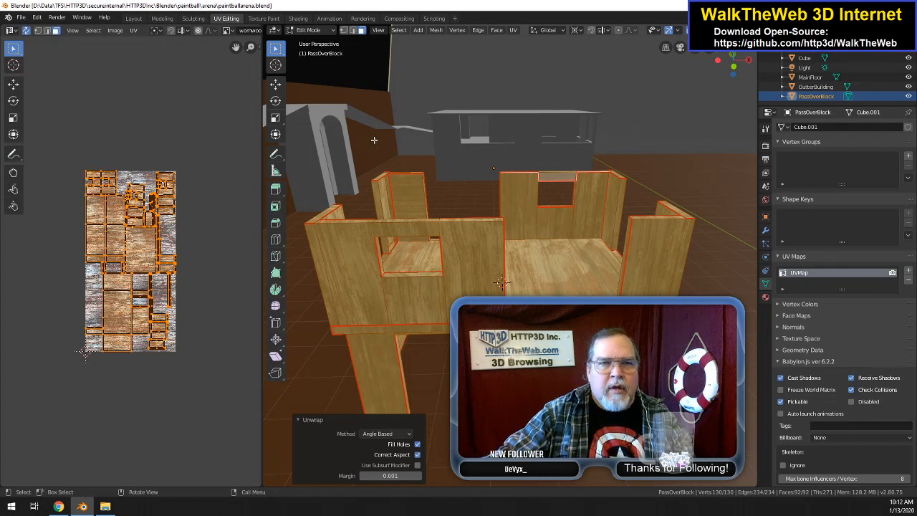
Step: Return to the Layout workspace, select PassOverBlock, and assign the passoverblock material to its faces in Edit Mode
click(133, 18)
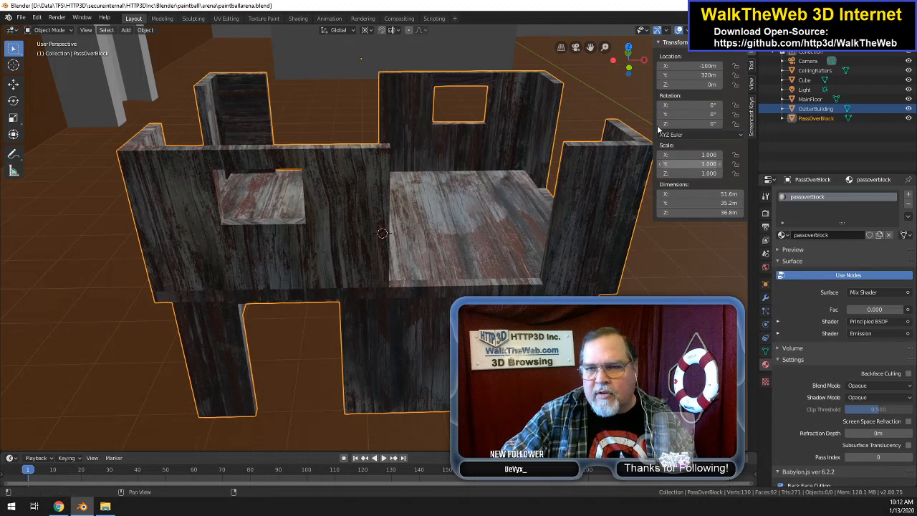
drag(633, 64, 541, 189)
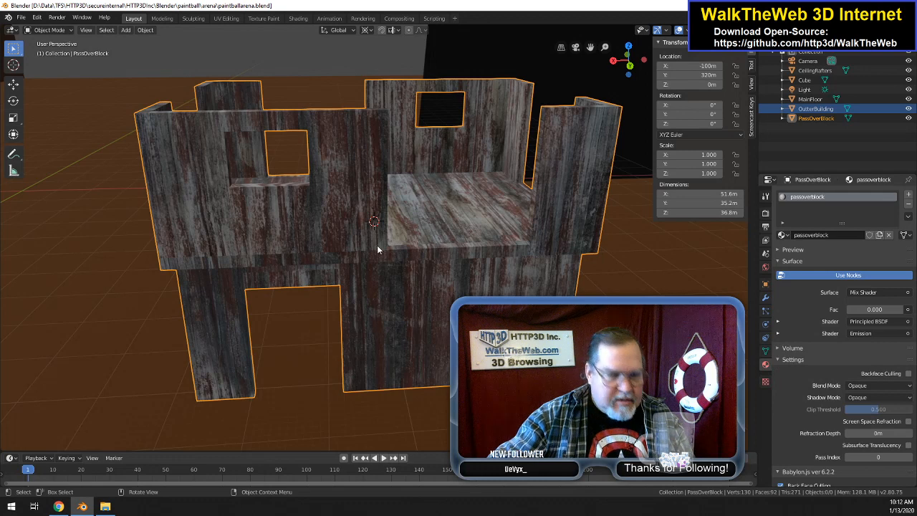
key(a)
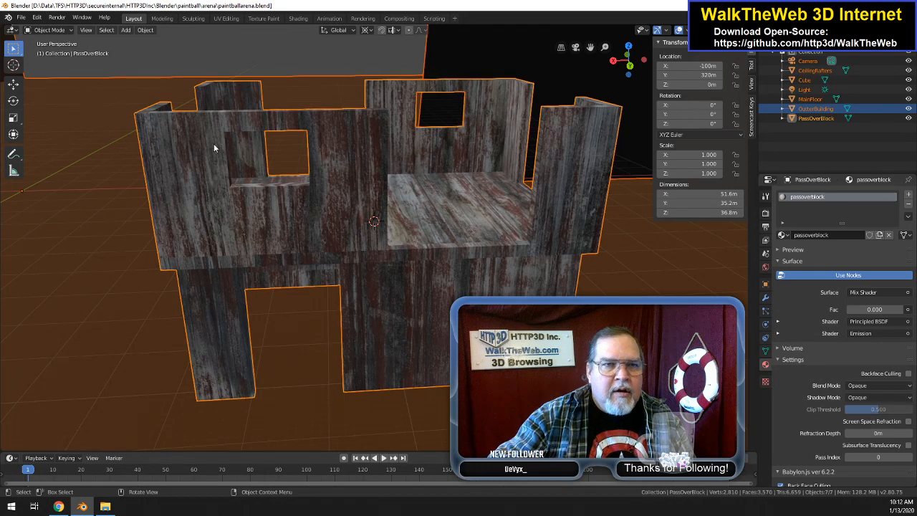
key(alt+a)
click(271, 220)
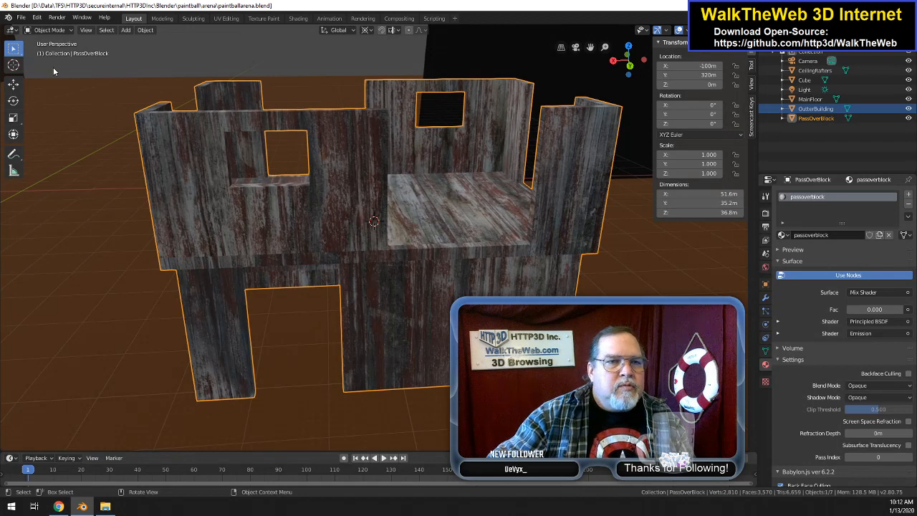
key(Tab)
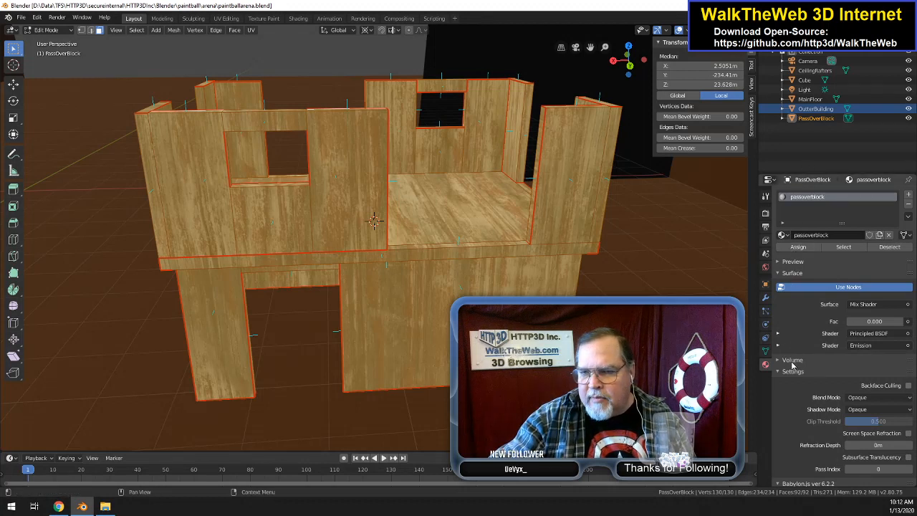
click(803, 249)
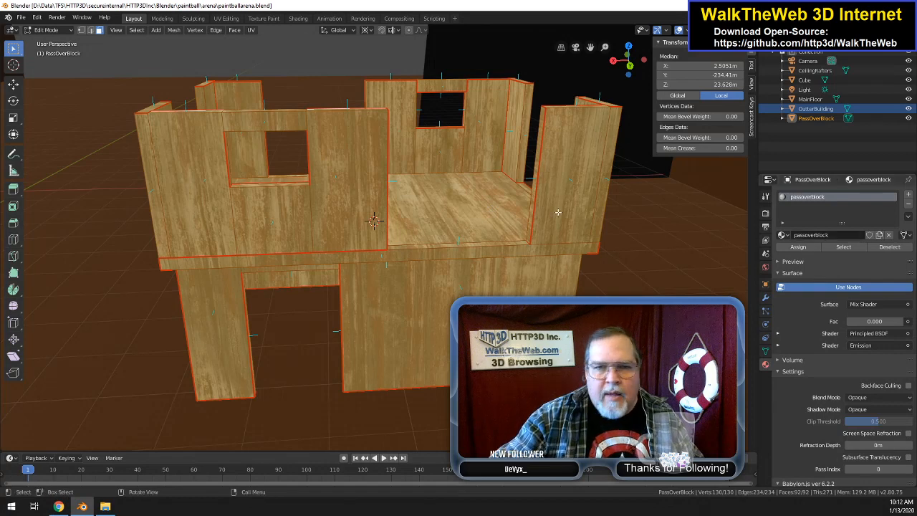
Step: Open wornwoodredvert.jpg from the arena folder in Paint and examine the whole texture
click(105, 506)
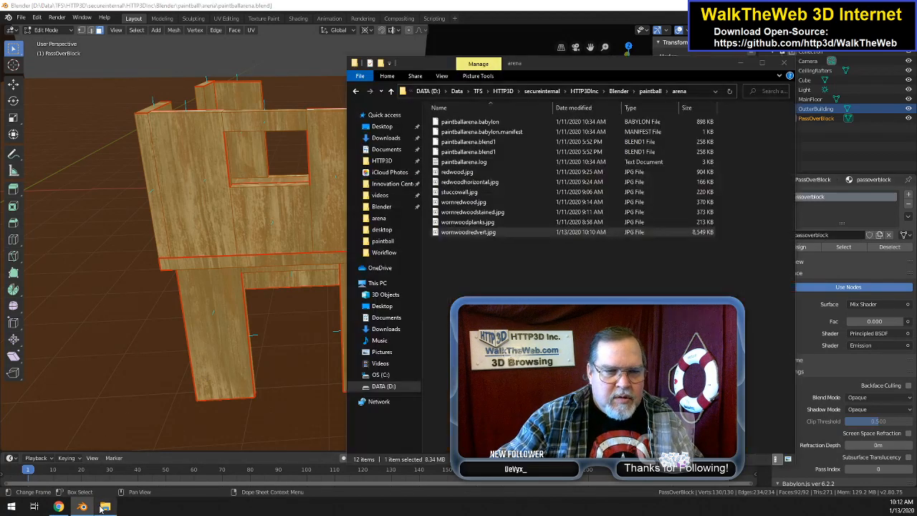
right_click(489, 235)
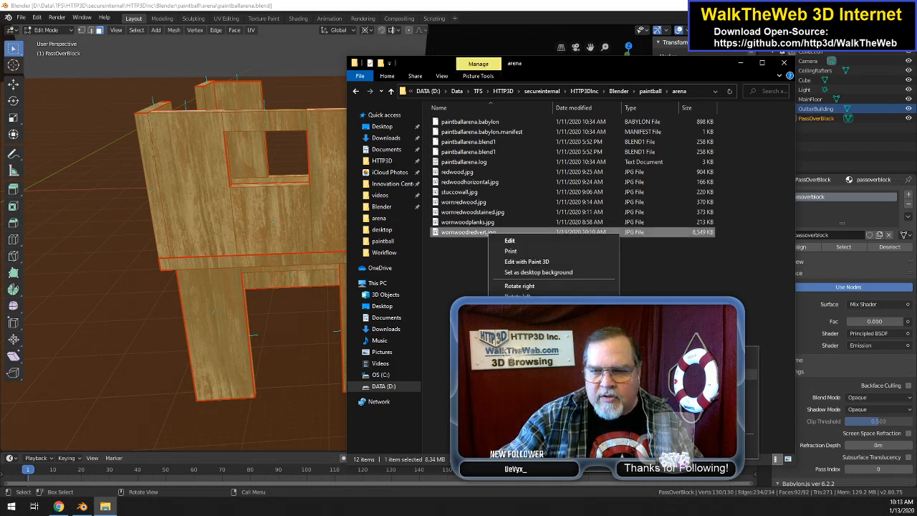
key(Escape)
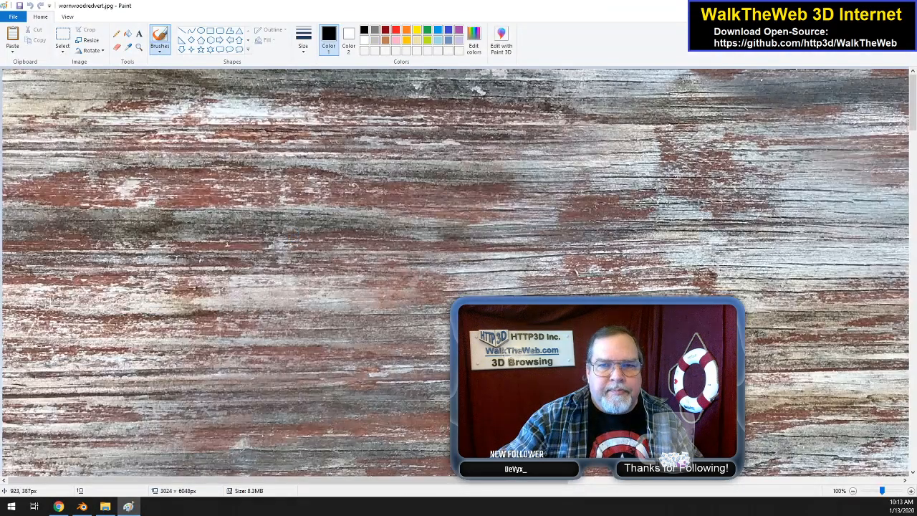
ctrl+scroll(443, 258, down, 3)
ctrl+scroll(443, 258, up, 1)
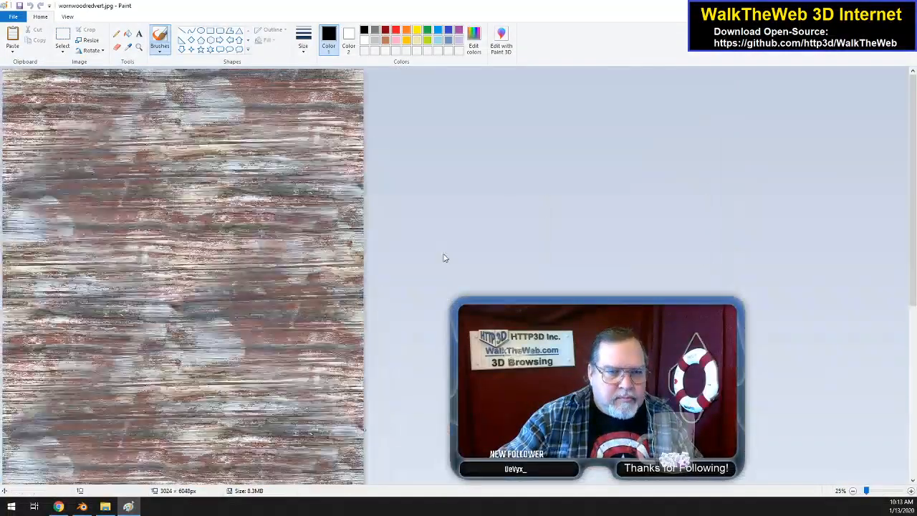
ctrl+scroll(443, 258, down, 1)
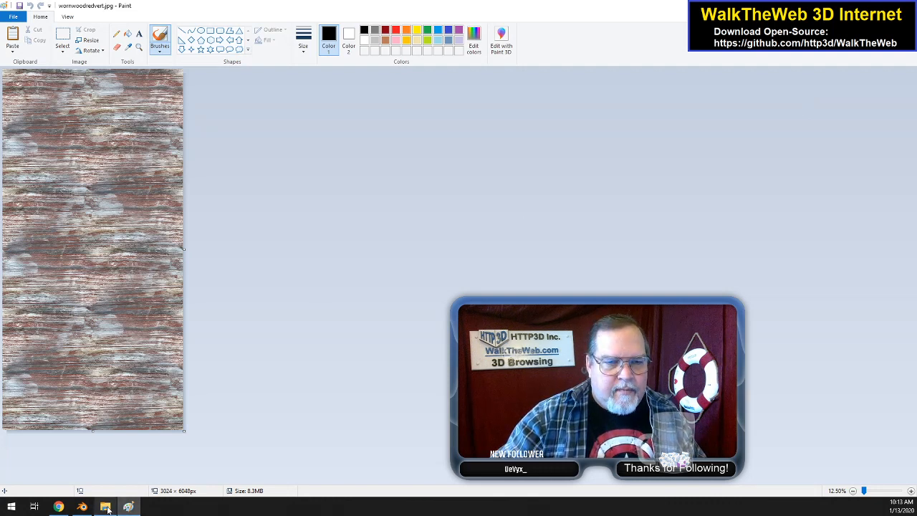
Step: Open wornwoodplanks.jpg from the arena folder in Paint, examine its plank pattern, and close it
mouse_move(108, 508)
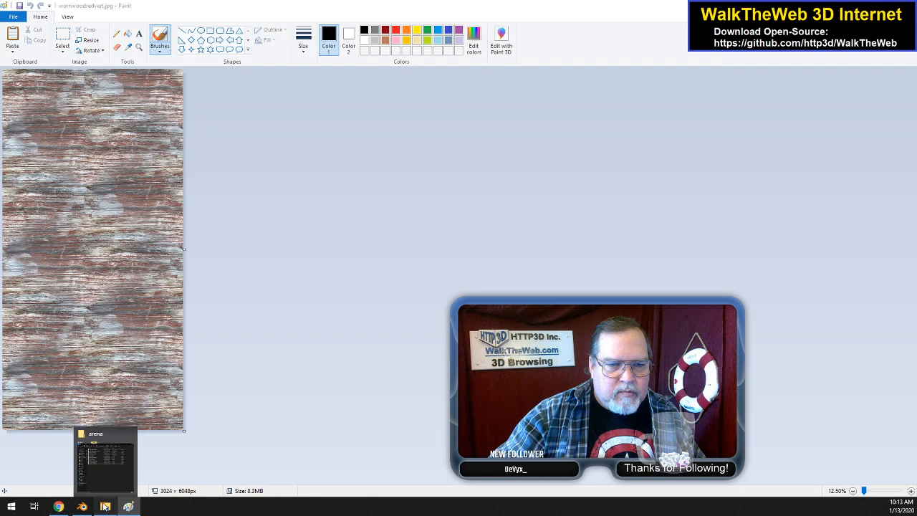
click(104, 508)
right_click(485, 226)
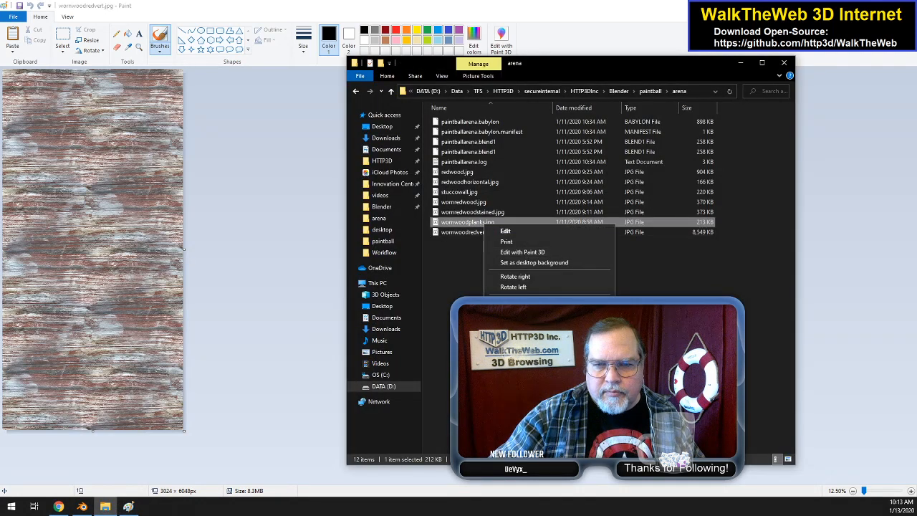
mouse_move(533, 344)
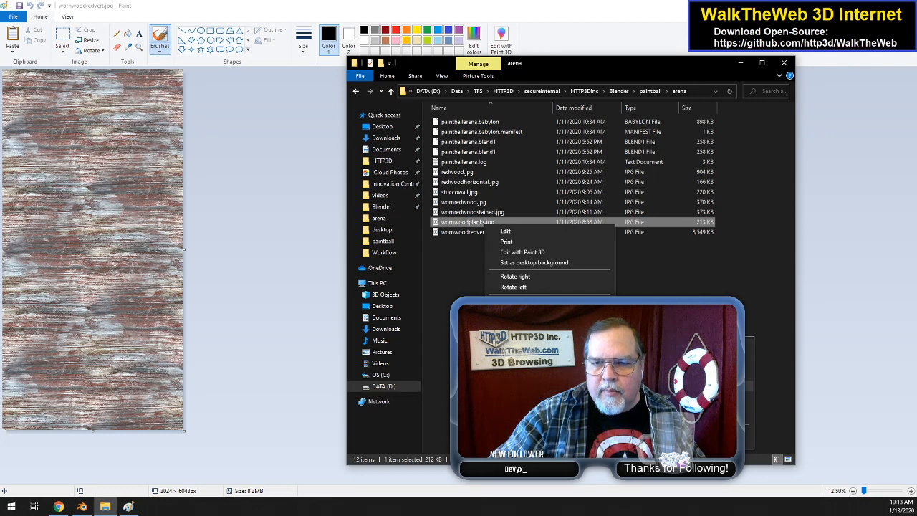
click(655, 385)
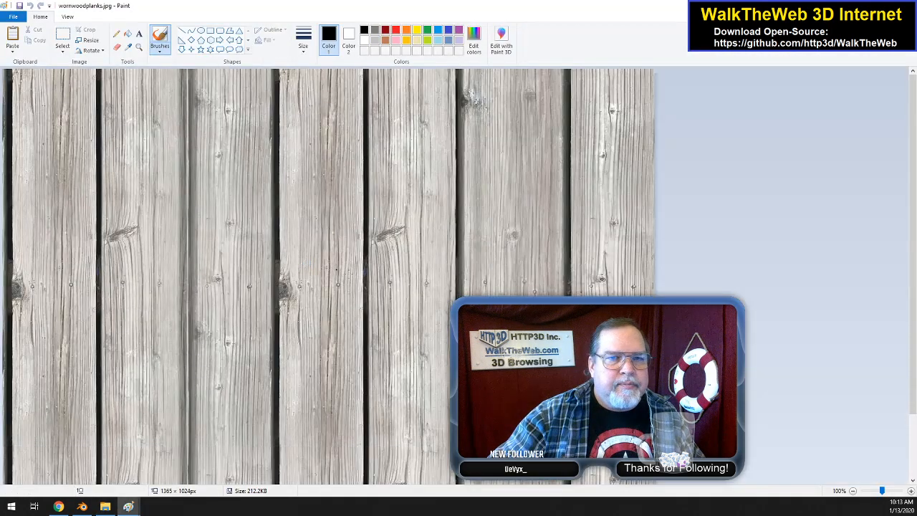
click(905, 6)
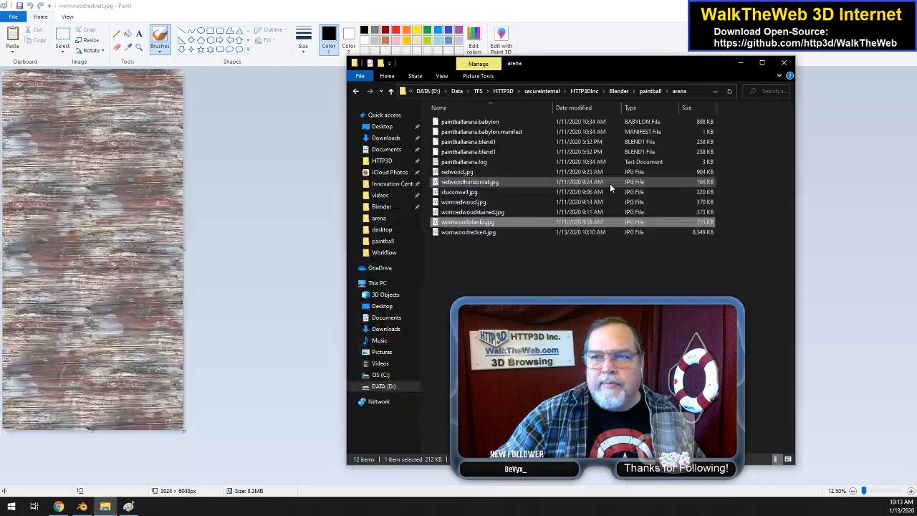
Step: Open wornredwoodstained.jpg from the arena folder in Paint and examine its wood grain
click(496, 214)
right_click(495, 215)
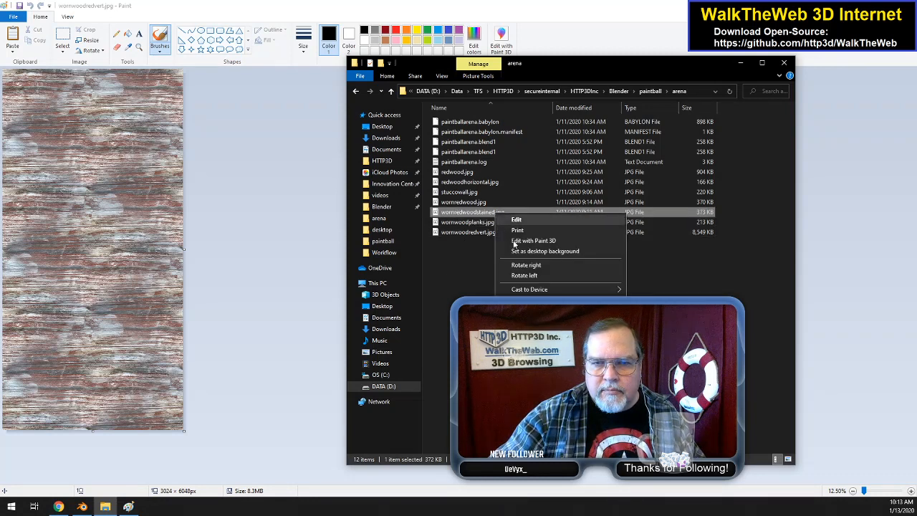
mouse_move(534, 330)
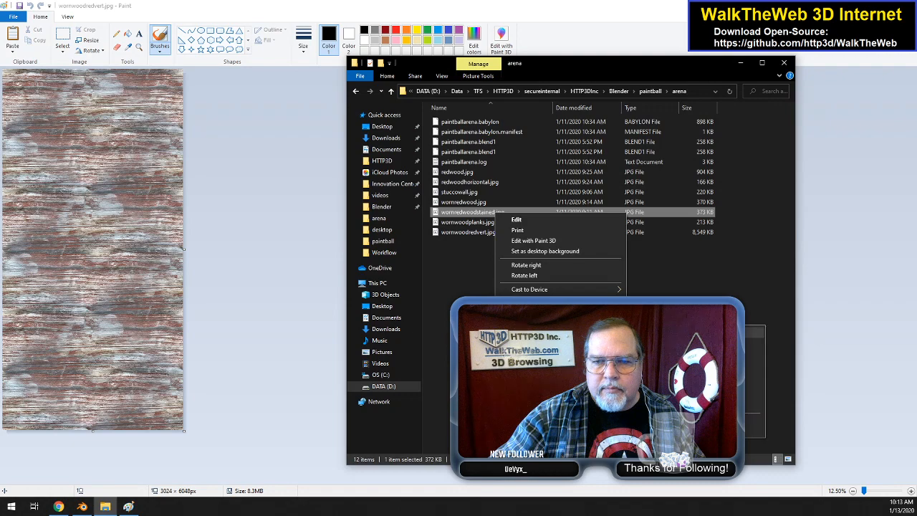
click(666, 374)
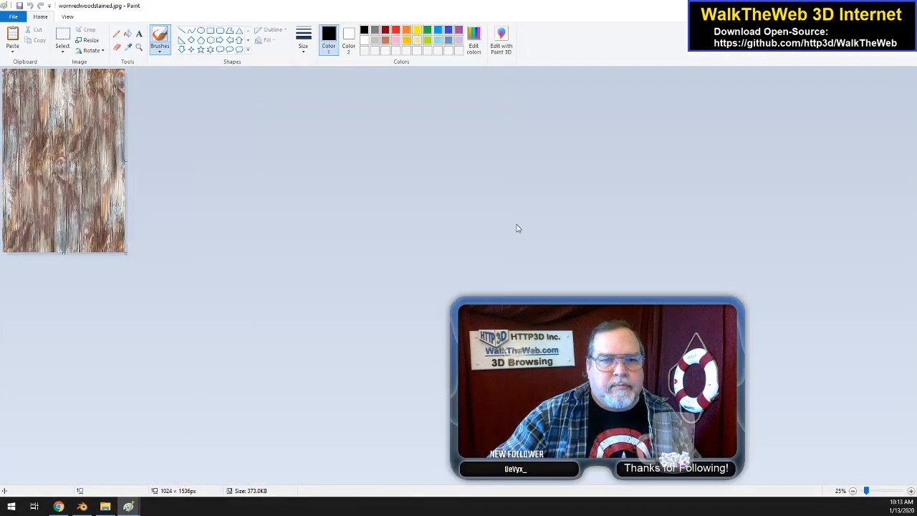
ctrl+scroll(505, 204, up, 1)
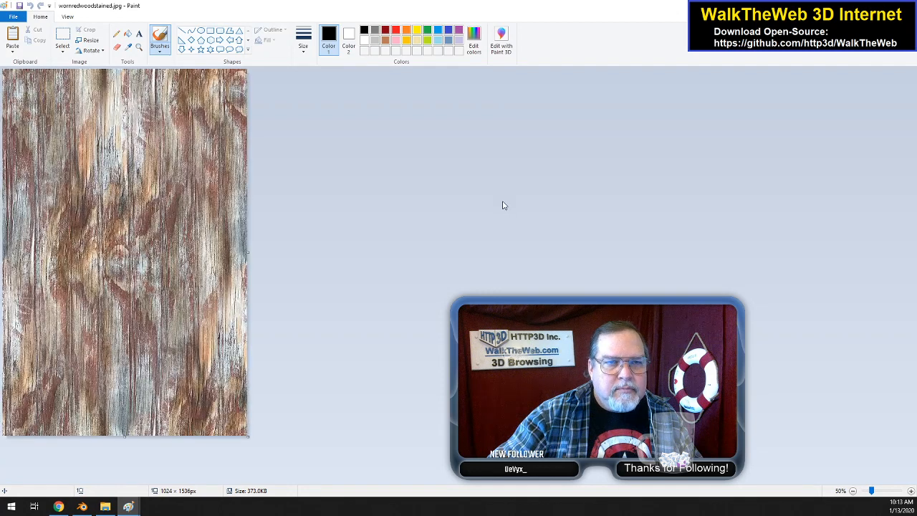
ctrl+scroll(458, 193, down, 1)
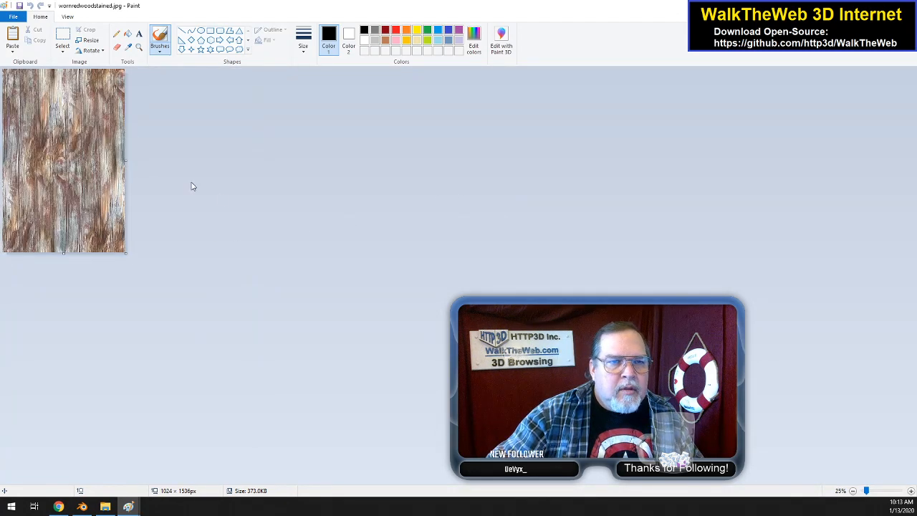
Step: Copy the entire stained wood image and widen its canvas to about 4964 × 1536 px
key(ctrl+a)
click(138, 165)
drag(127, 161, 595, 176)
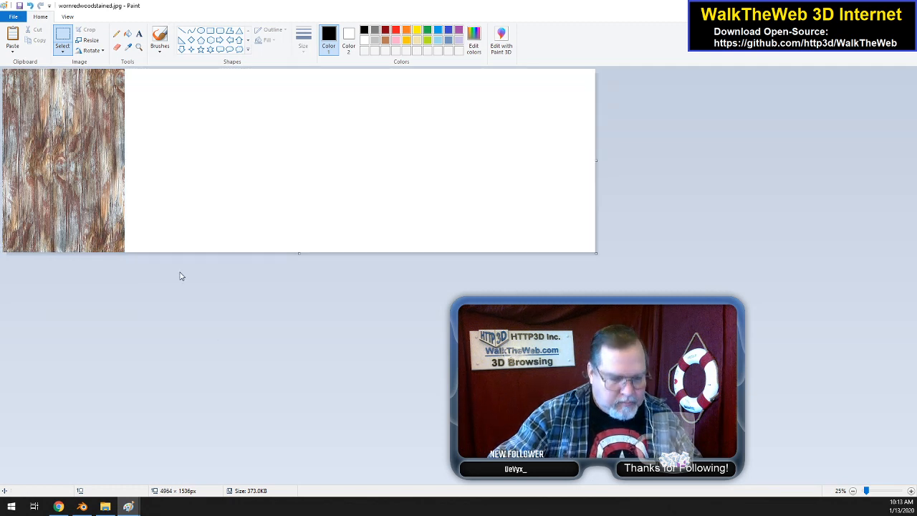
Step: Paste three copies of the stained wood texture in a row beside the original, edge to edge
key(ctrl+v)
drag(79, 172, 202, 172)
click(364, 184)
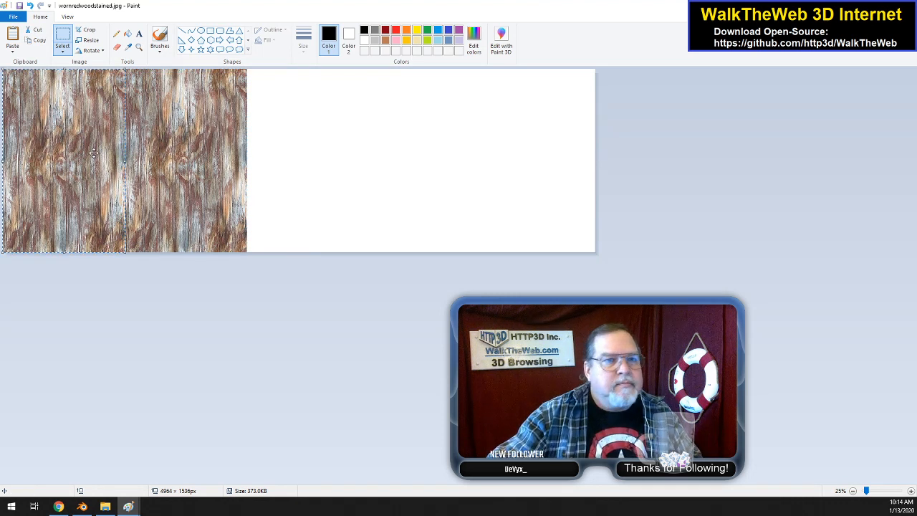
drag(301, 155, 338, 154)
click(463, 176)
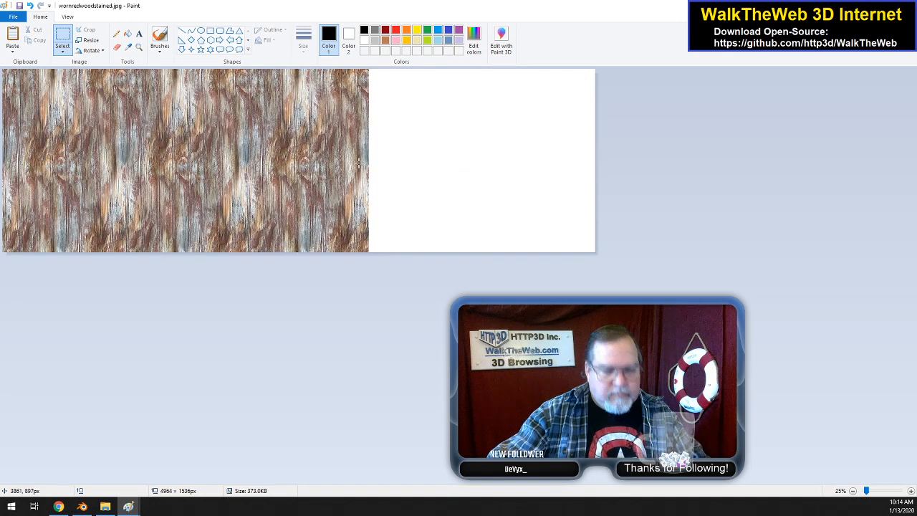
key(ctrl+v)
drag(467, 145, 467, 144)
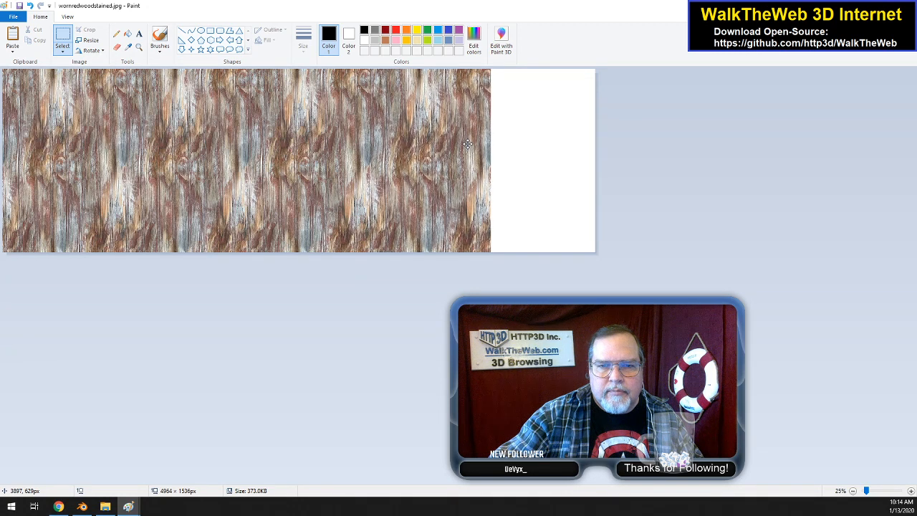
click(603, 169)
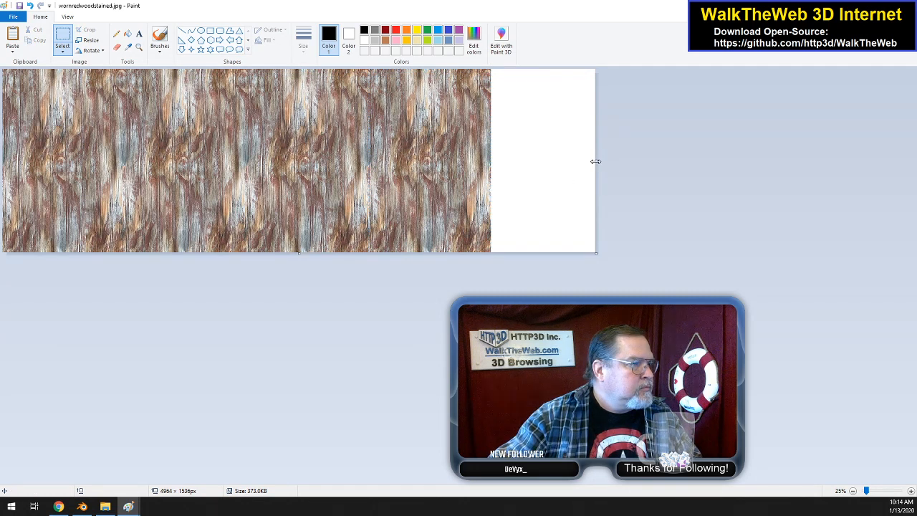
Step: Trim the blank end of the canvas to about 4096 px wide, at the edge of the fourth wood tile
drag(595, 161, 493, 158)
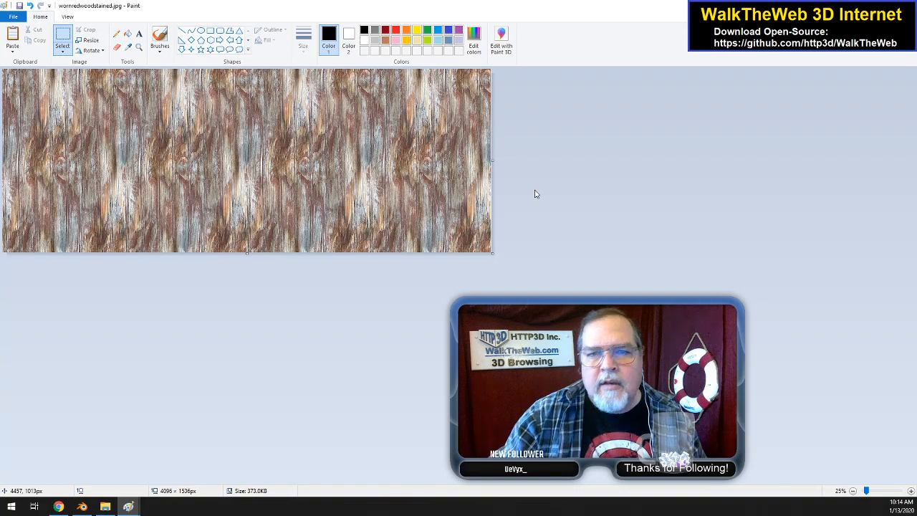
ctrl+scroll(534, 194, up, 2)
drag(378, 479, 888, 479)
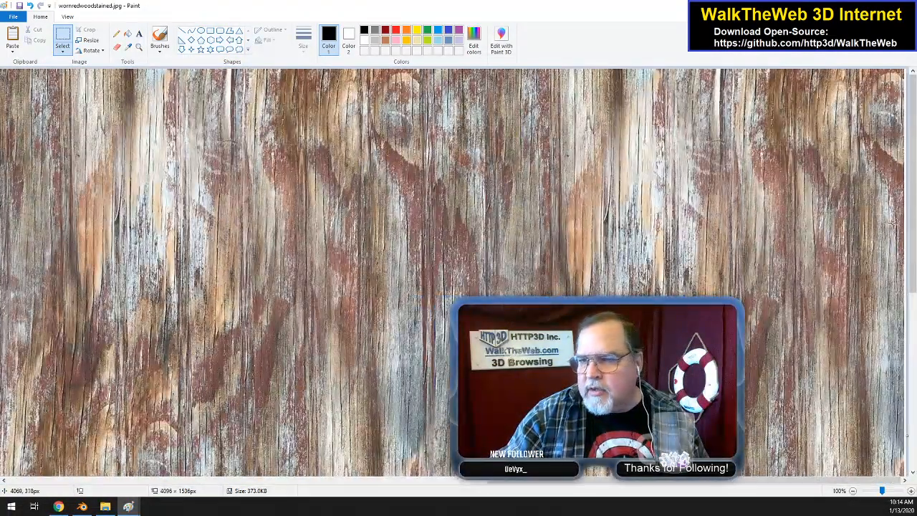
drag(915, 263, 915, 341)
drag(905, 269, 904, 269)
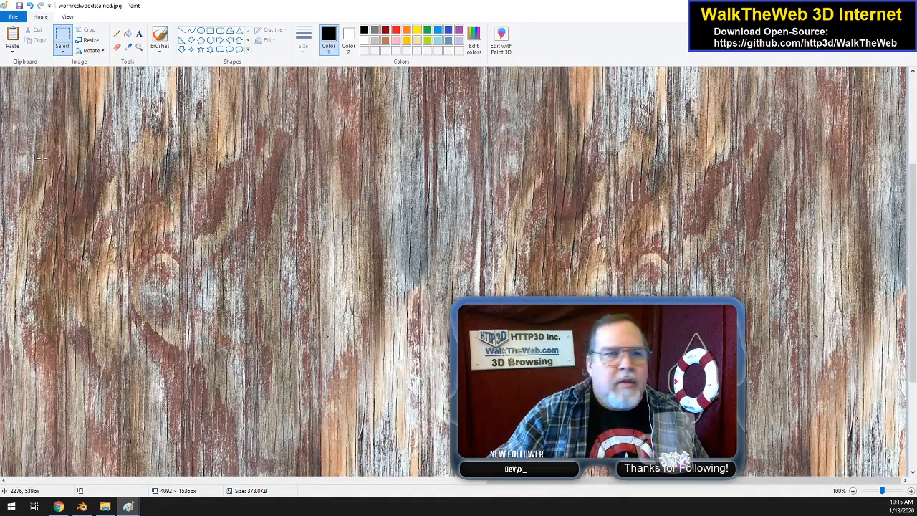
key(ctrl+z)
key(ctrl+z)
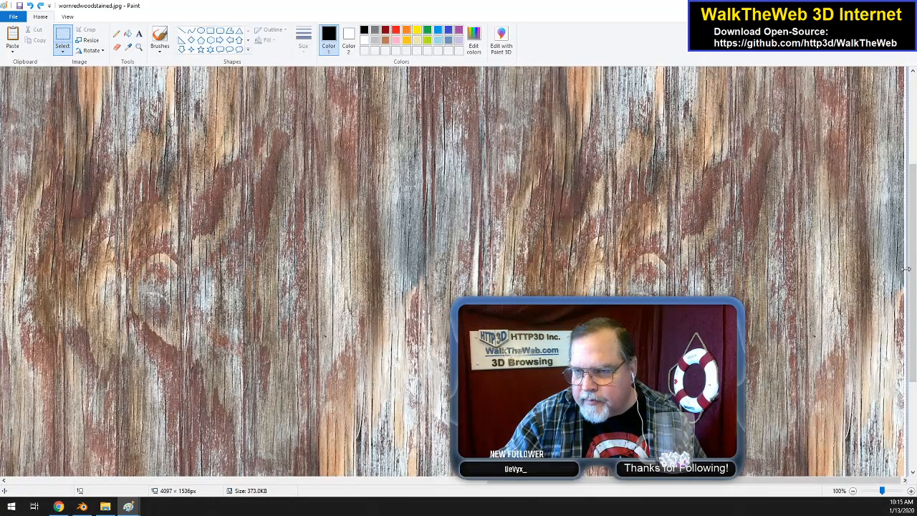
Step: Shave the last few pixels off the canvas's right edge, making it 4092 × 1536 px
drag(905, 268, 904, 269)
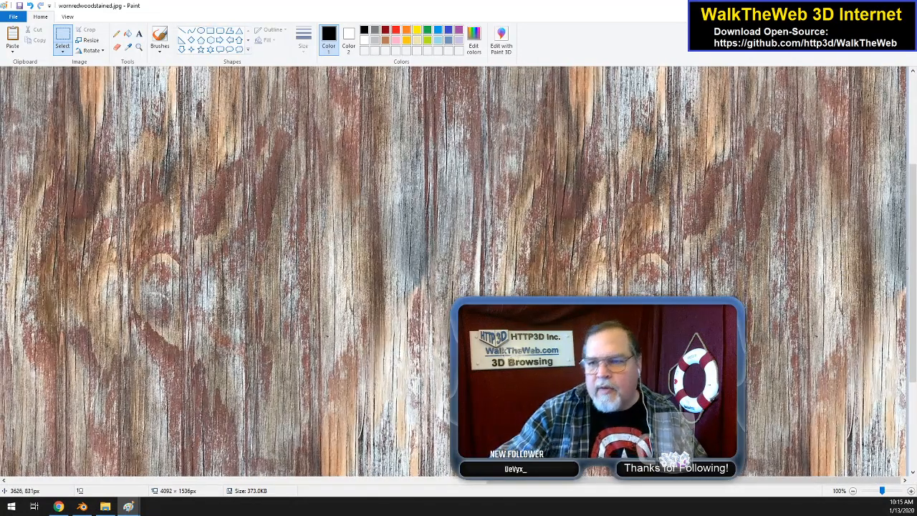
ctrl+scroll(164, 178, down, 2)
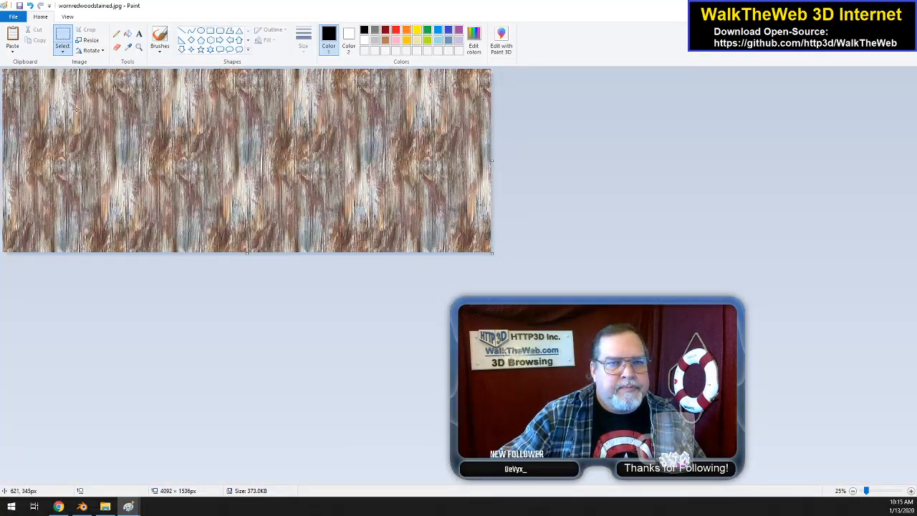
Step: Save the widened stained wood image as wornredwoodstainedvert.jpg in the Desktop walktheweb paintball folder
click(13, 17)
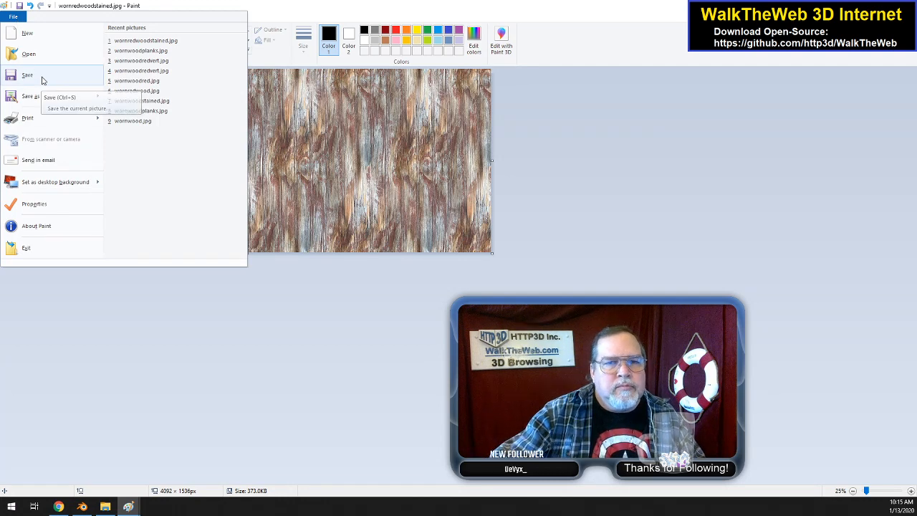
click(33, 96)
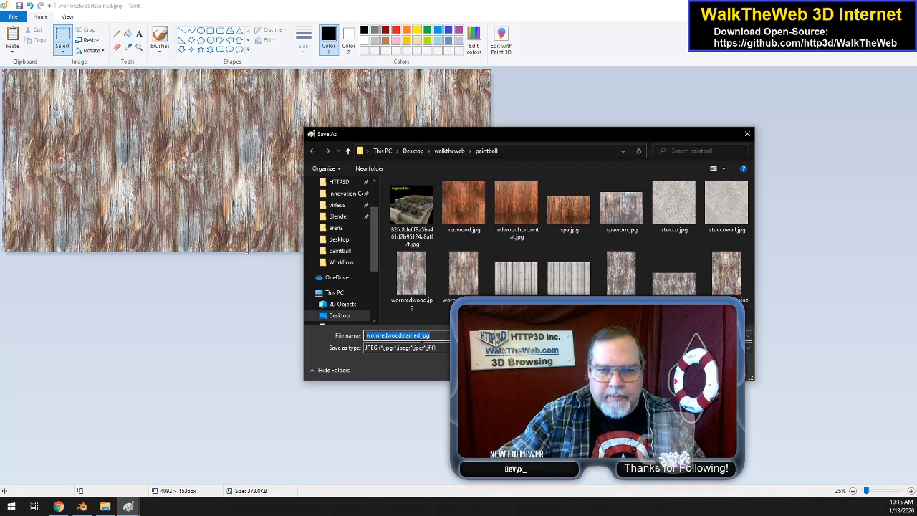
click(422, 335)
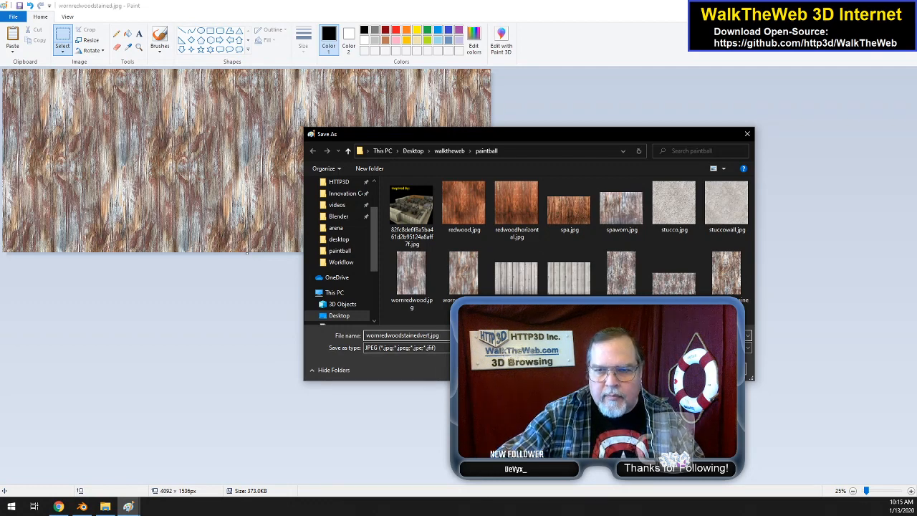
key(Return)
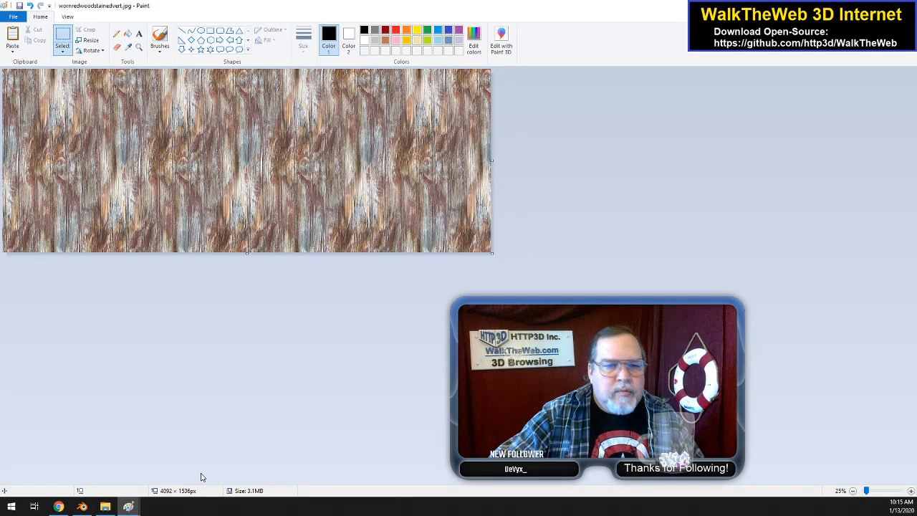
Step: Switch to Blender, deselect all faces of PassOverBlock, and create a new material in a second material slot
mouse_move(124, 510)
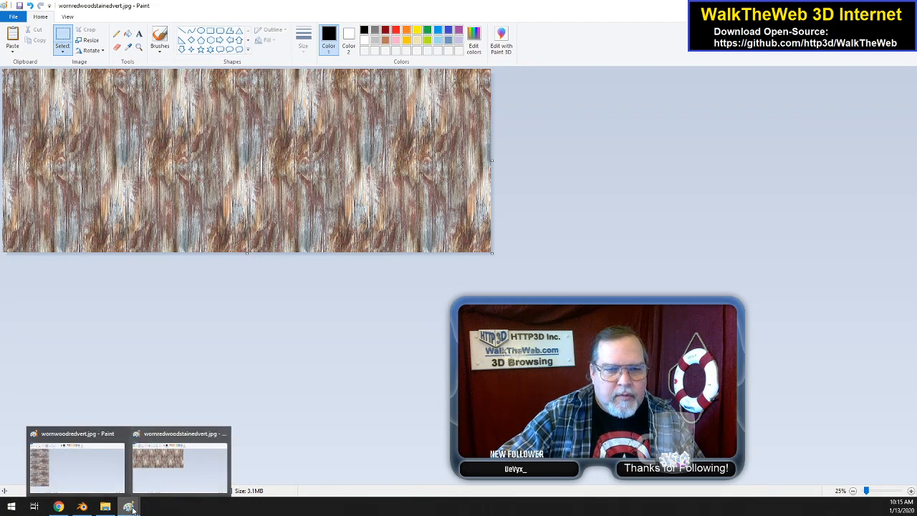
click(82, 506)
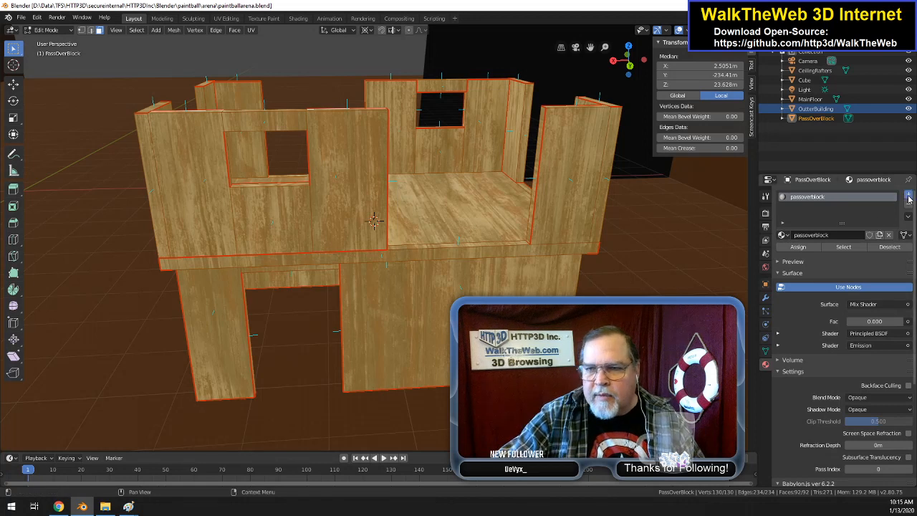
click(908, 196)
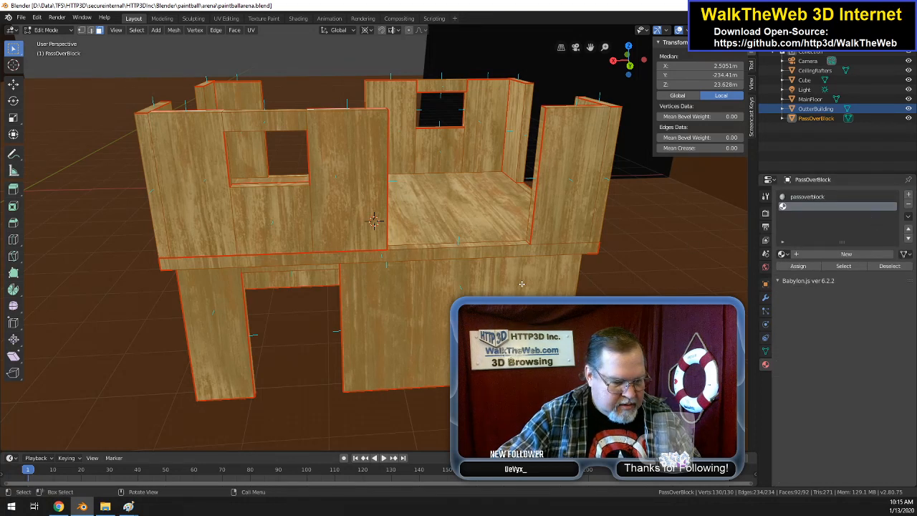
key(alt+a)
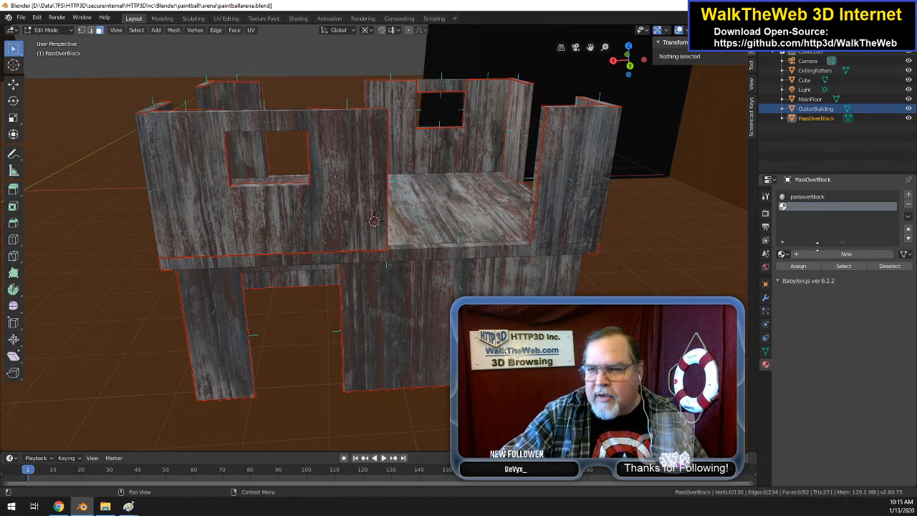
click(841, 254)
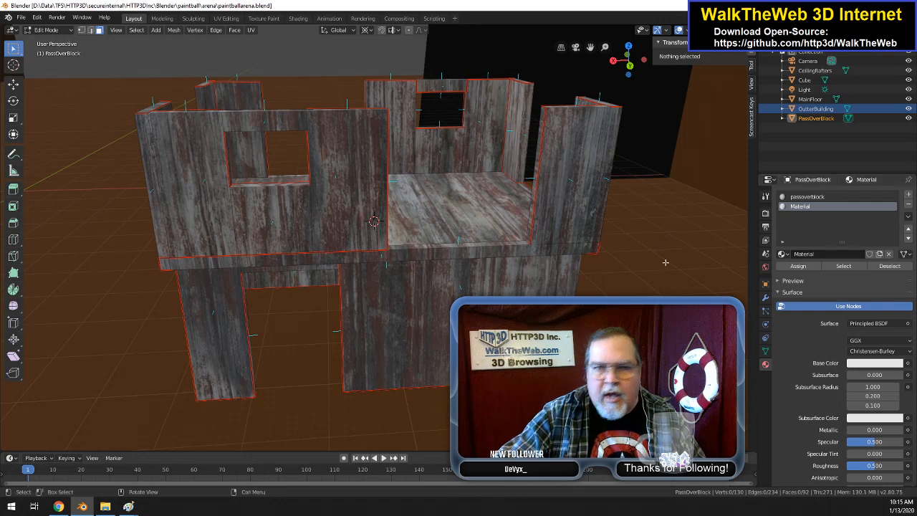
Step: In the Shading workspace, spread the new material's Principled BSDF and Material Output nodes apart to make room between them
click(299, 19)
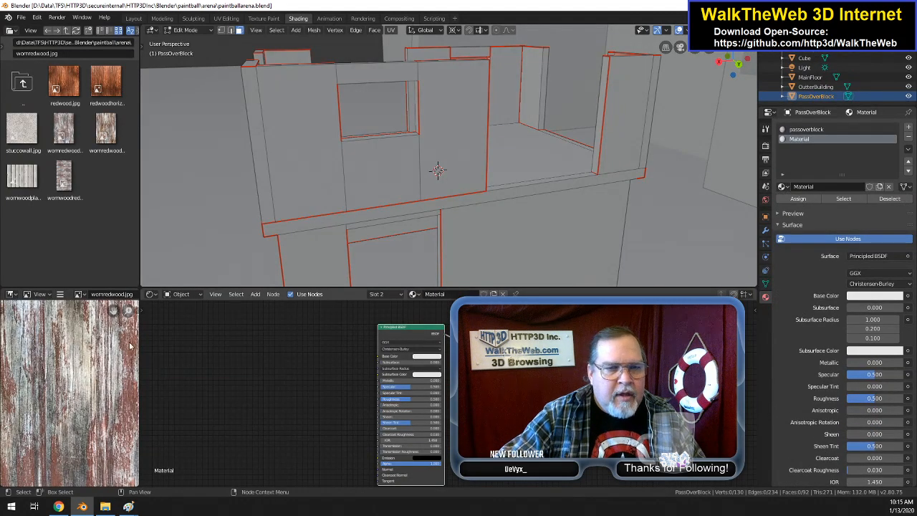
drag(409, 326, 344, 328)
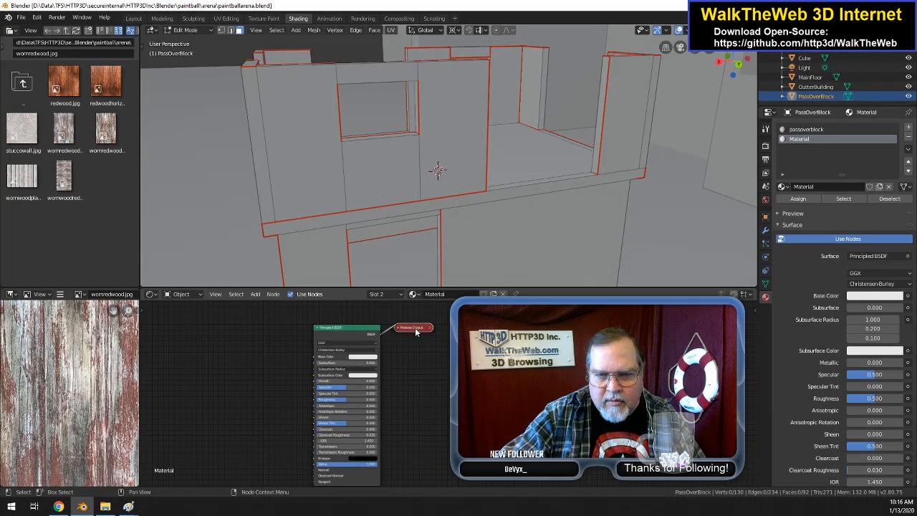
key(h)
drag(412, 331, 487, 331)
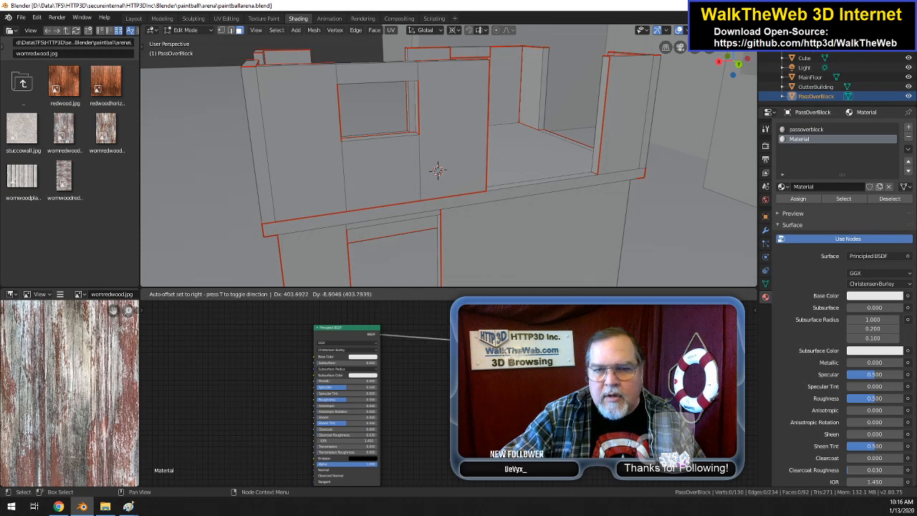
Step: Insert a Mix Shader node on the link between the Principled BSDF and the Material Output
click(255, 294)
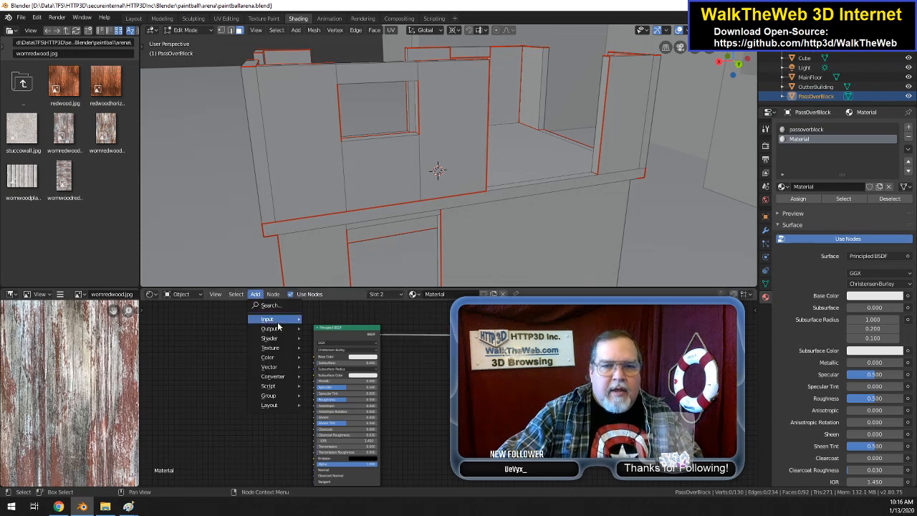
mouse_move(272, 337)
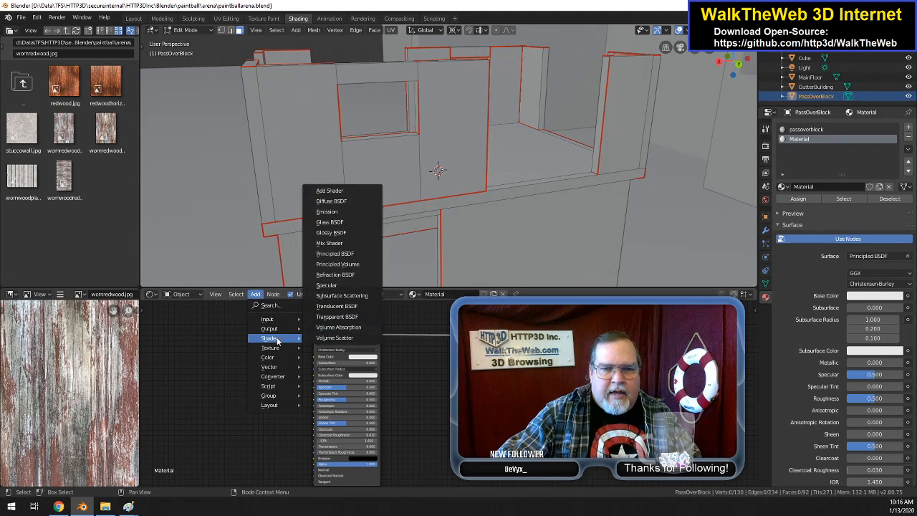
click(342, 243)
click(389, 351)
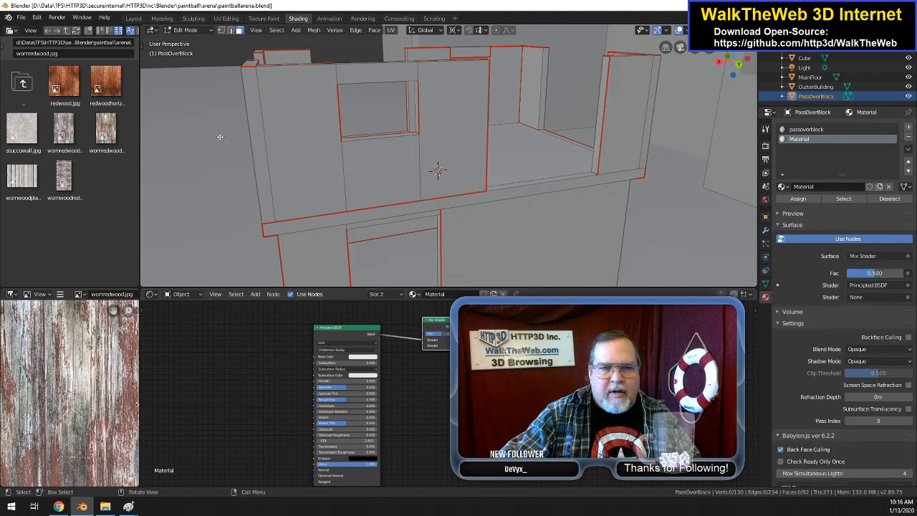
Step: Add an Emission shader darkened to grey and connect it to the Mix Shader's second shader input
click(255, 293)
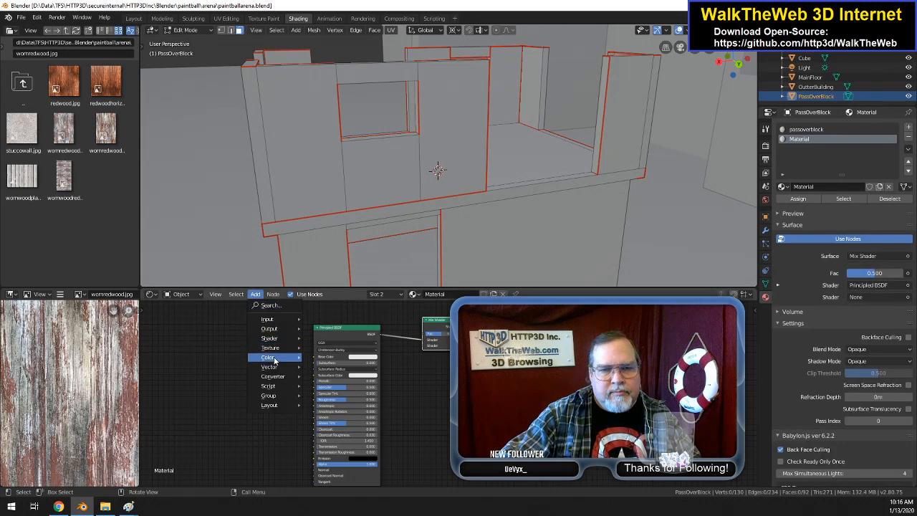
mouse_move(272, 338)
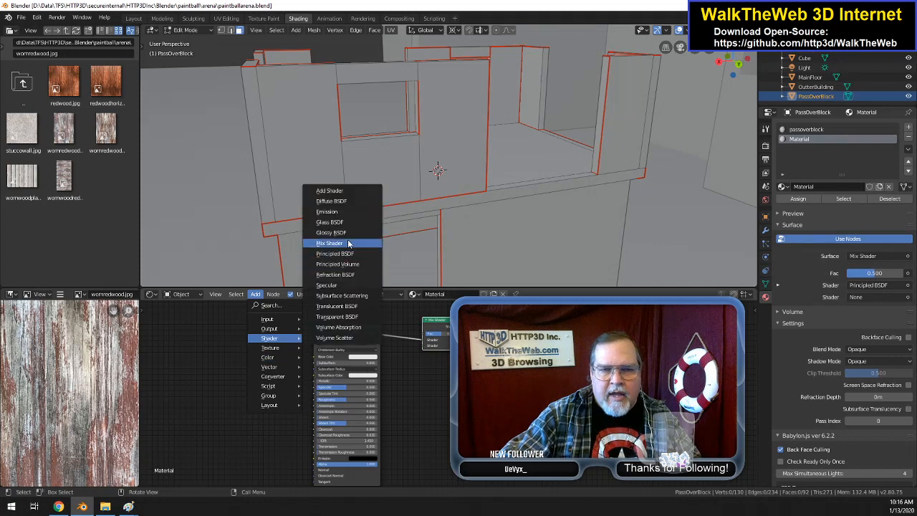
click(327, 212)
click(444, 392)
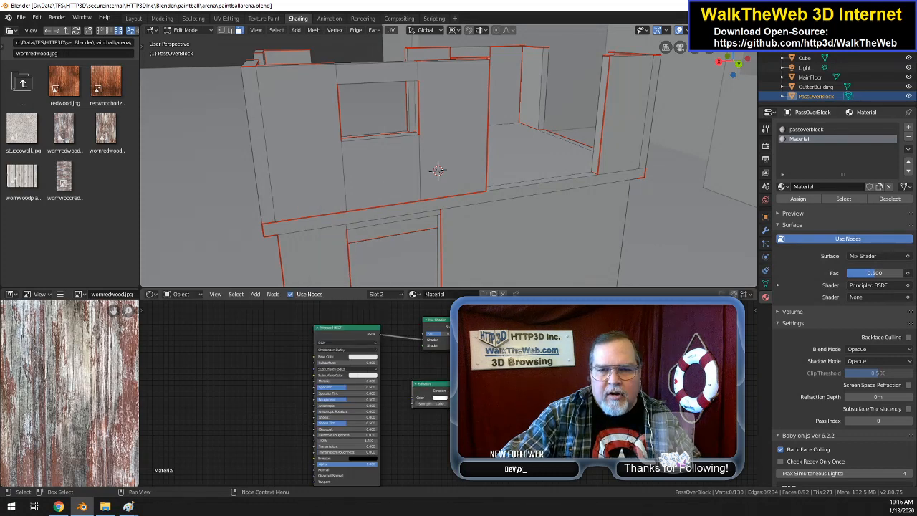
drag(447, 390, 423, 345)
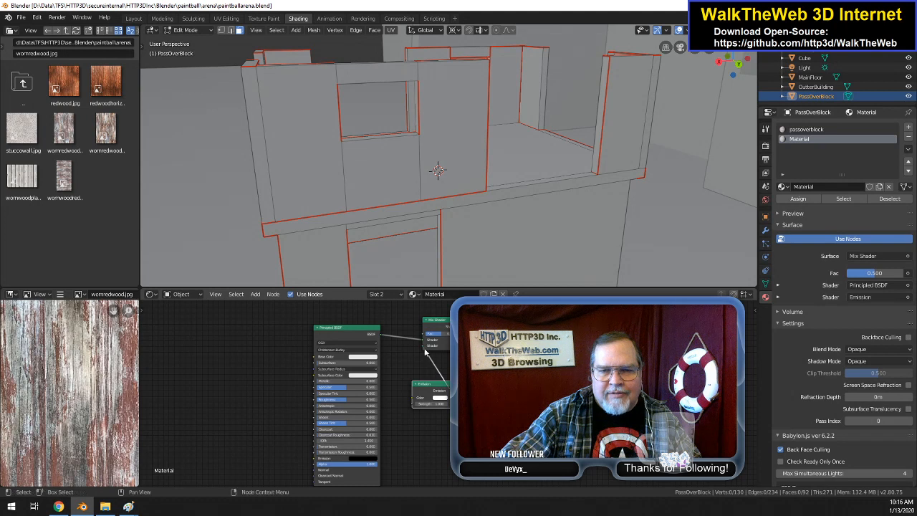
click(437, 400)
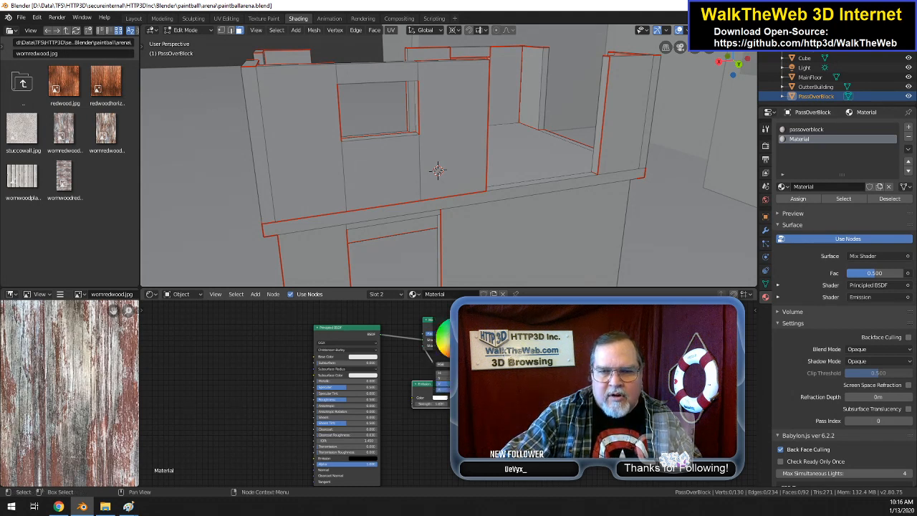
drag(480, 322, 480, 341)
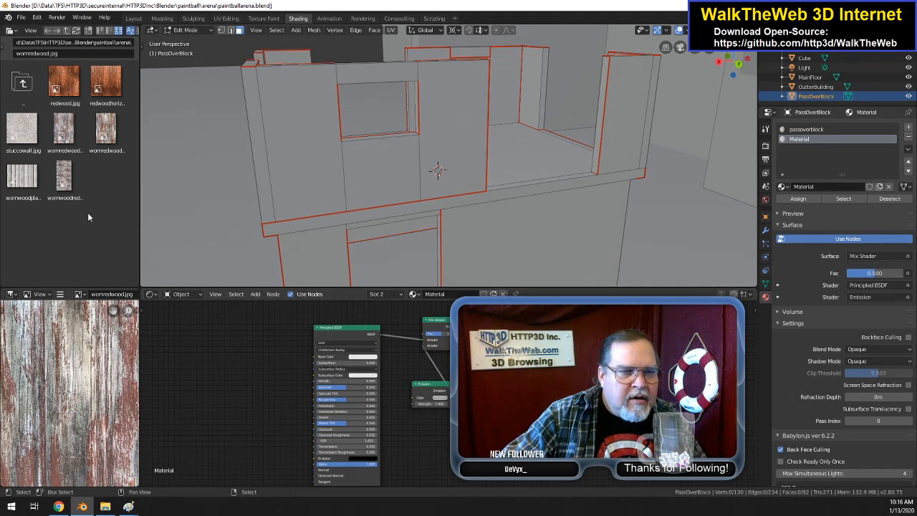
Step: Reopen the arena folder in the file browser and check the same folder in File Explorer for wornredwoodstainedvert.jpg
click(33, 91)
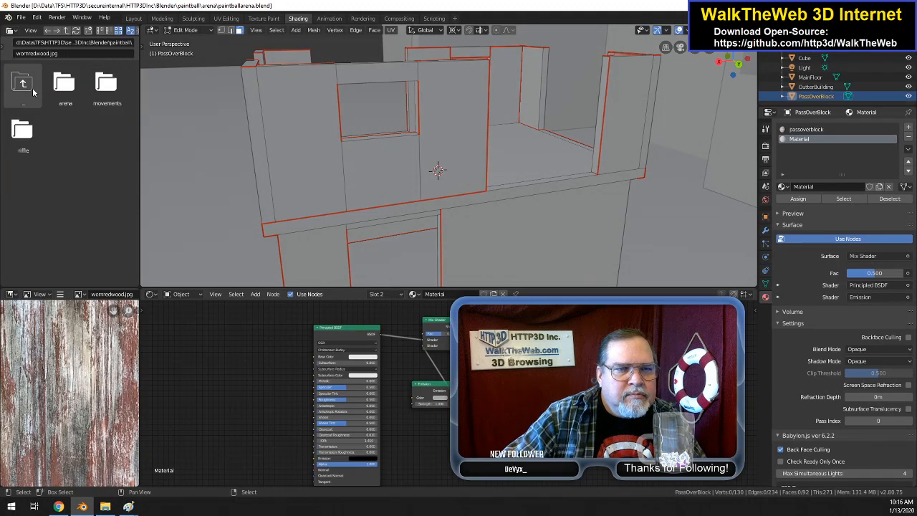
click(66, 97)
click(65, 97)
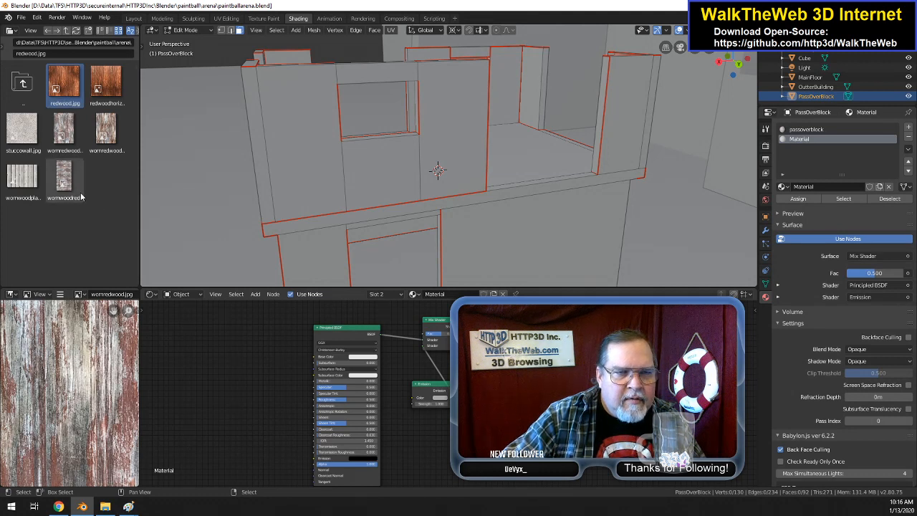
click(105, 506)
click(585, 250)
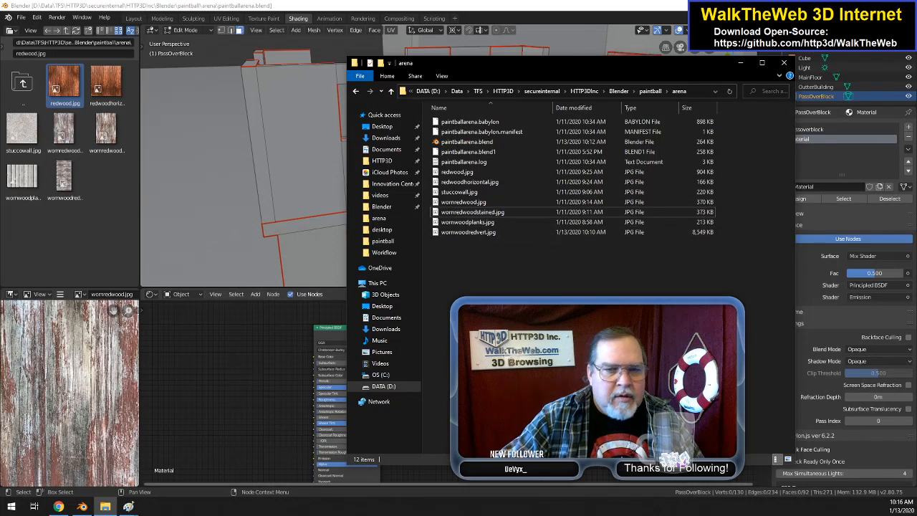
Step: Switch to the wornredwoodstainedvert.jpg image in Paint and start saving it as another copy
click(129, 507)
click(206, 466)
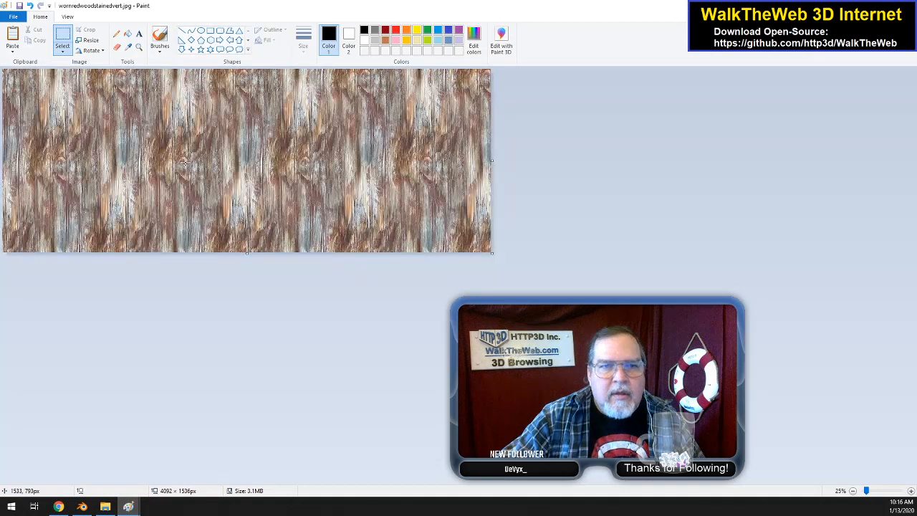
click(13, 16)
mouse_move(55, 96)
click(118, 104)
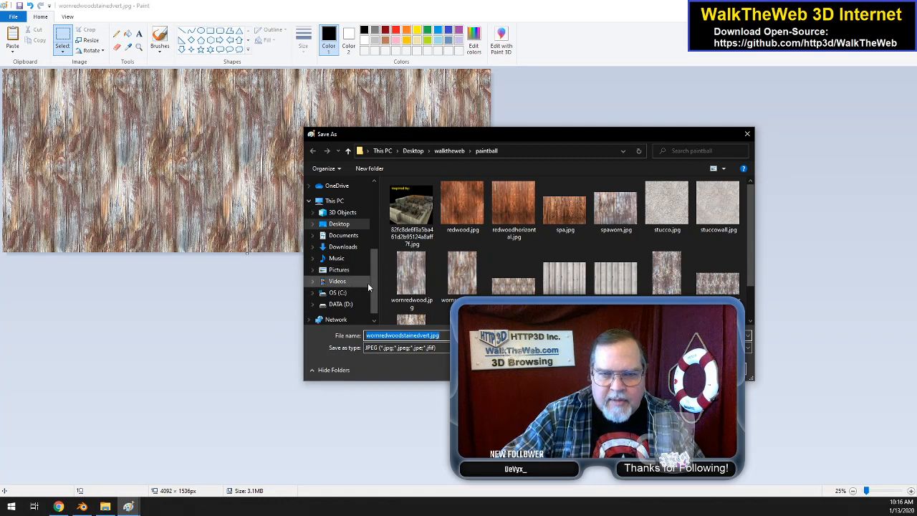
Step: Look through the DATA (D:) drive for the save location and open the pinned Blender folder
scroll(375, 300, down, 2)
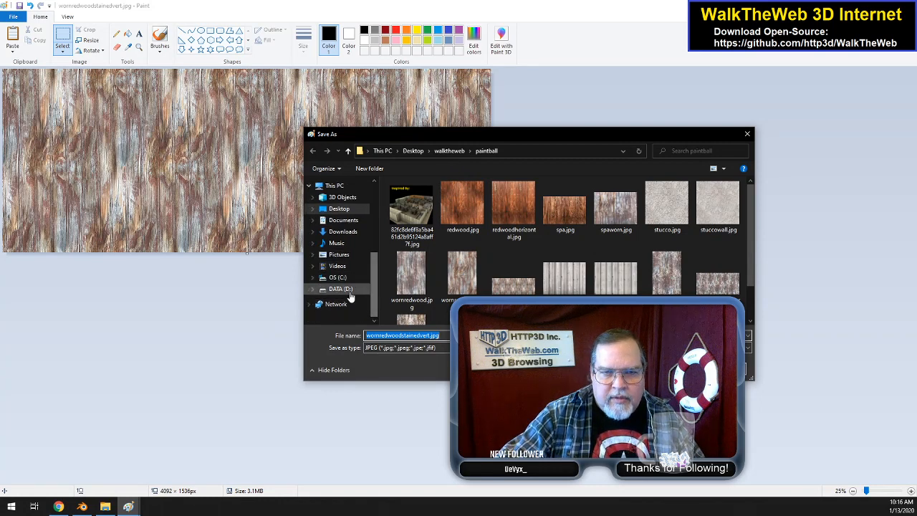
click(340, 289)
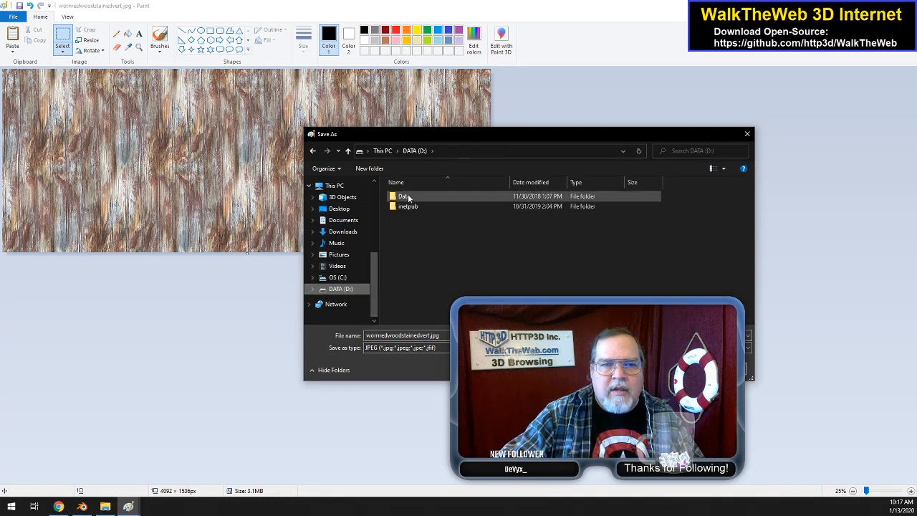
scroll(347, 236, up, 3)
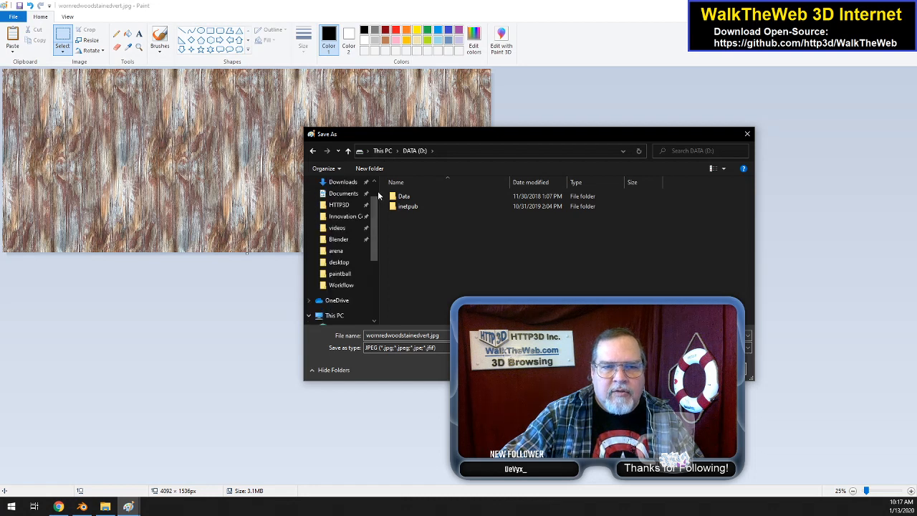
click(344, 239)
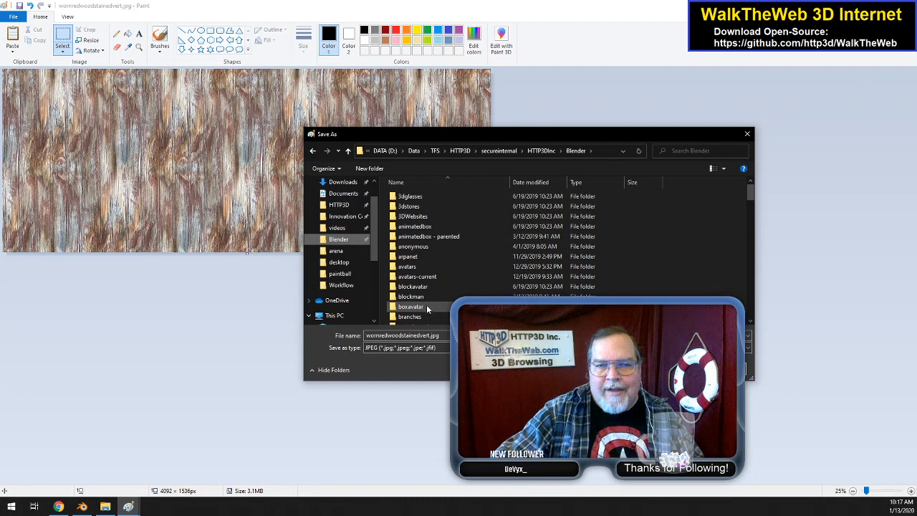
Step: Save wornredwoodstainedvert.jpg in the arena folder inside the Blender paintball folder
scroll(429, 301, down, 7)
scroll(444, 290, down, 10)
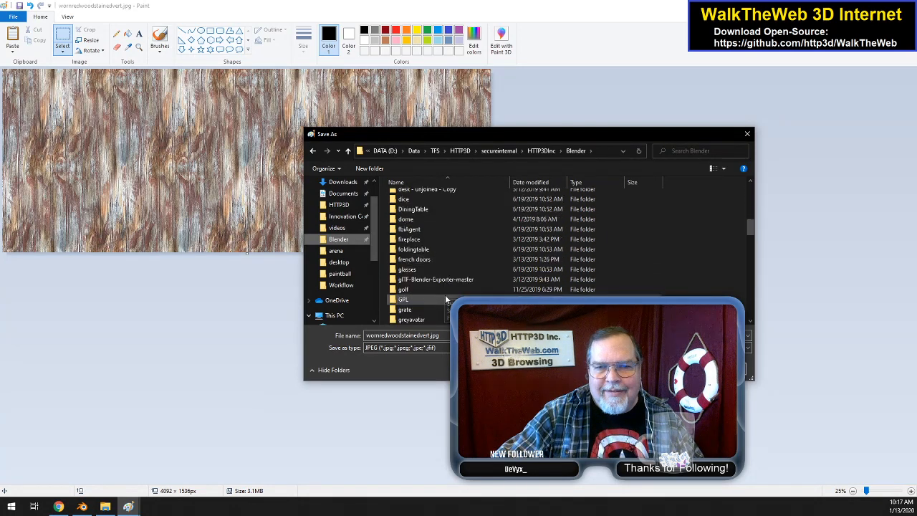
scroll(444, 290, down, 4)
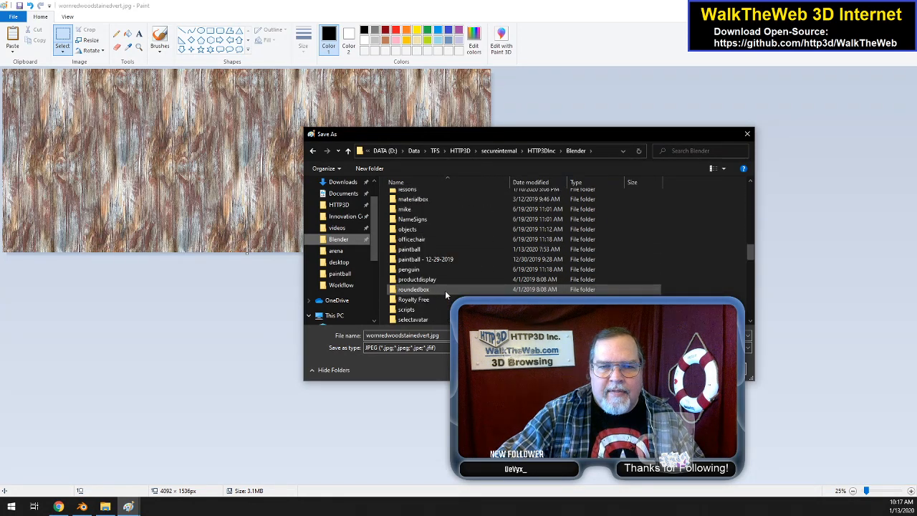
scroll(441, 279, down, 6)
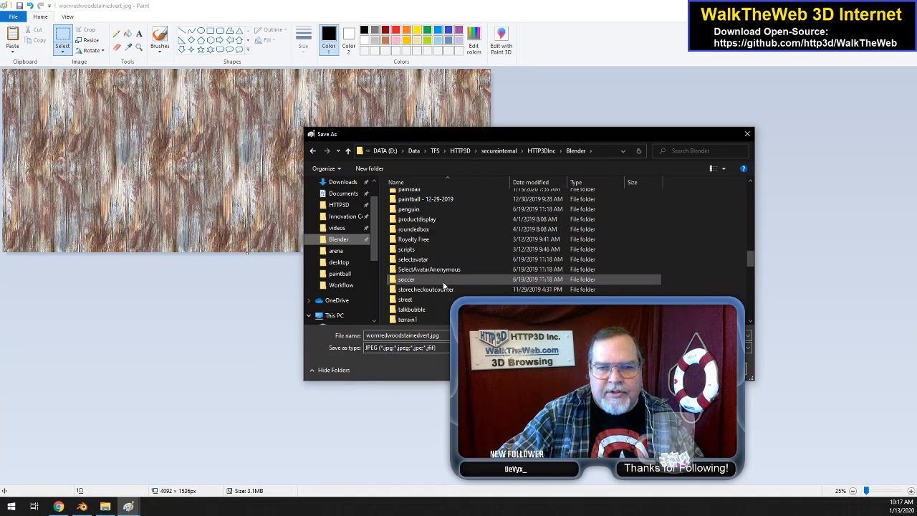
scroll(439, 289, down, 1)
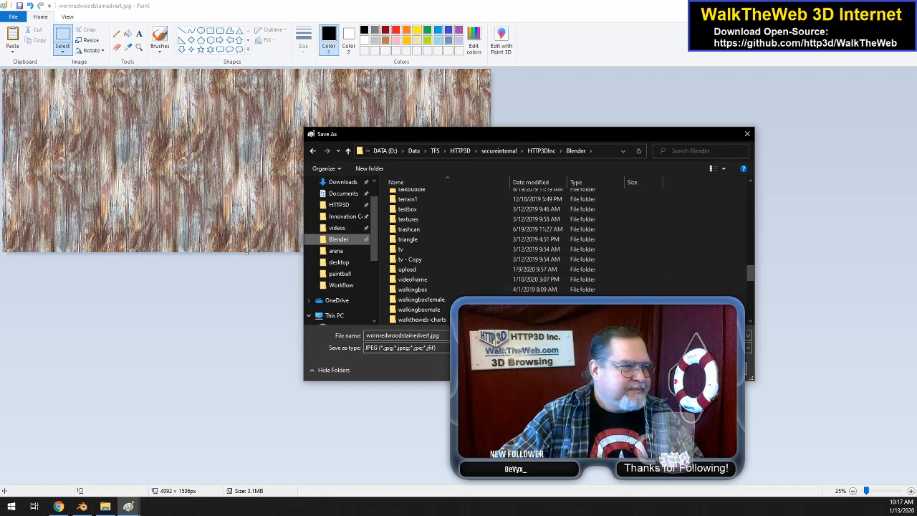
scroll(480, 269, down, 1)
scroll(480, 269, up, 6)
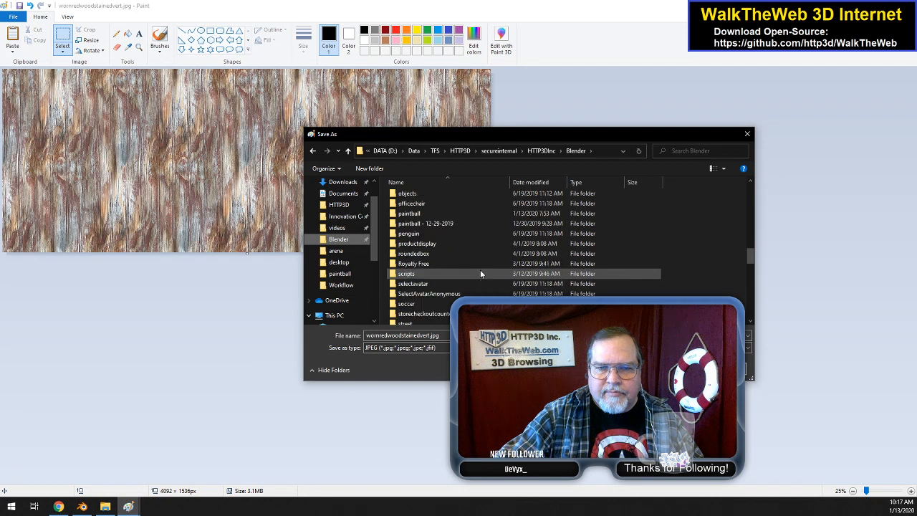
double_click(446, 243)
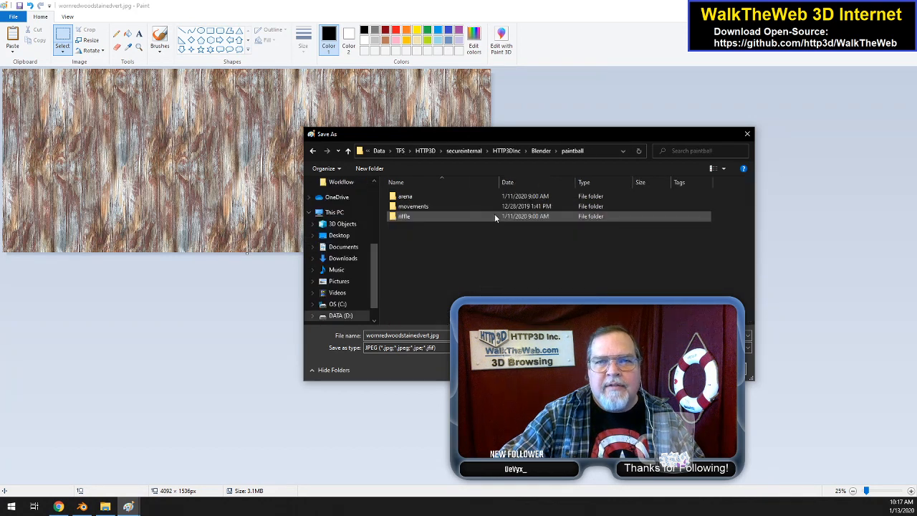
double_click(406, 196)
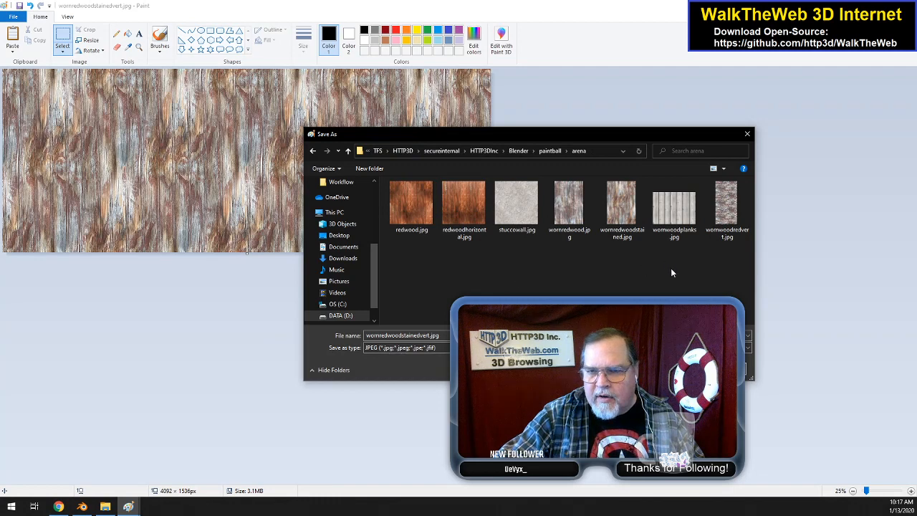
key(Return)
Step: Switch to Blender, add wornredwoodstainedvert.jpg as an image texture node, and connect its color to the Principled BSDF's Base Color
click(81, 506)
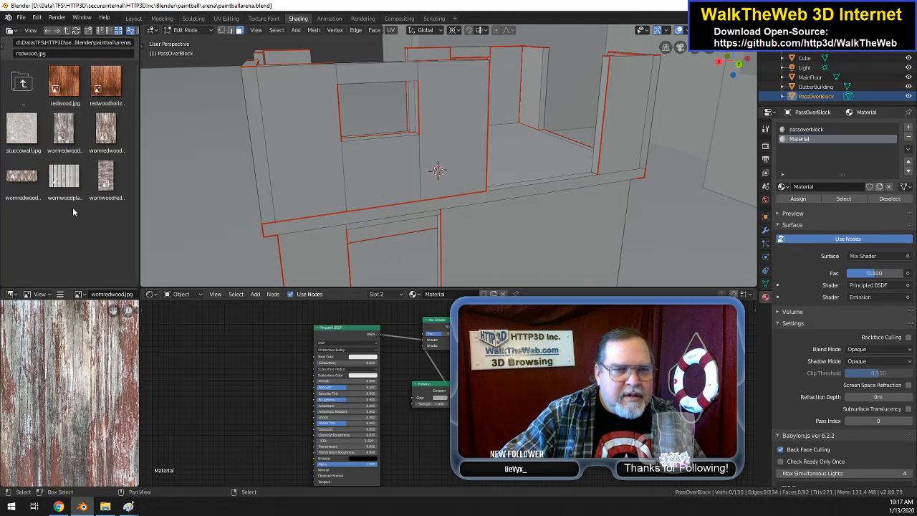
click(30, 178)
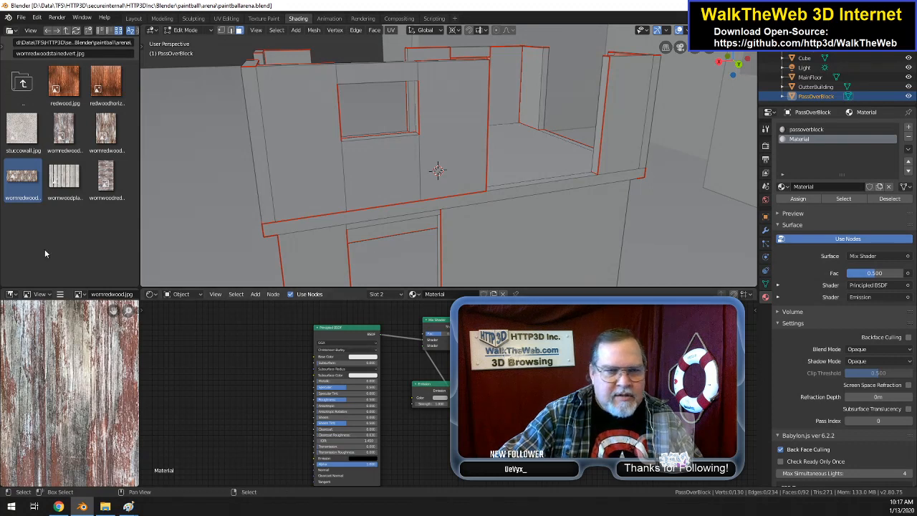
drag(13, 178, 203, 373)
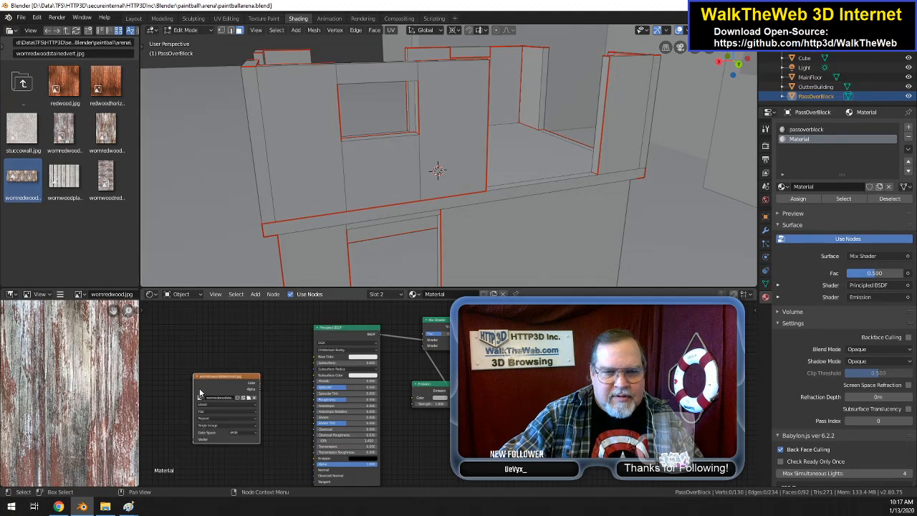
drag(259, 384, 316, 357)
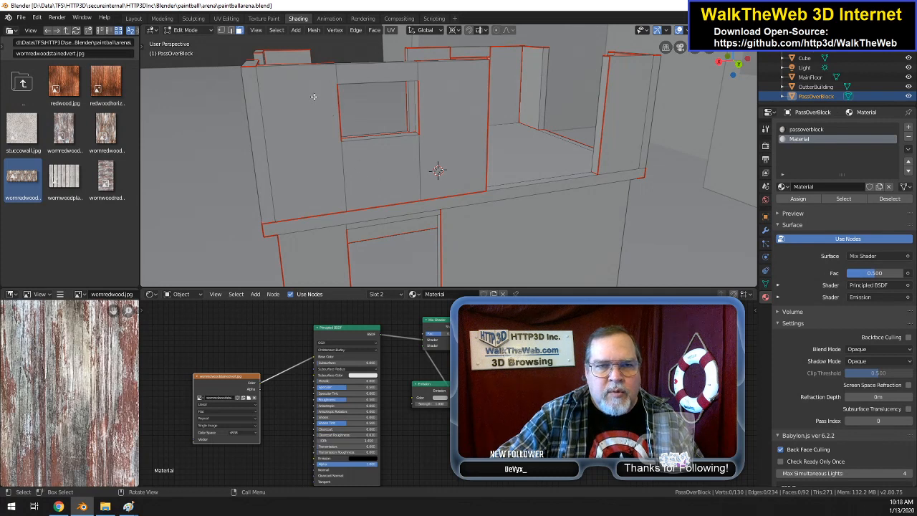
Step: Rename PassOverBlock's second material as passoverblockstained
scroll(316, 98, down, 3)
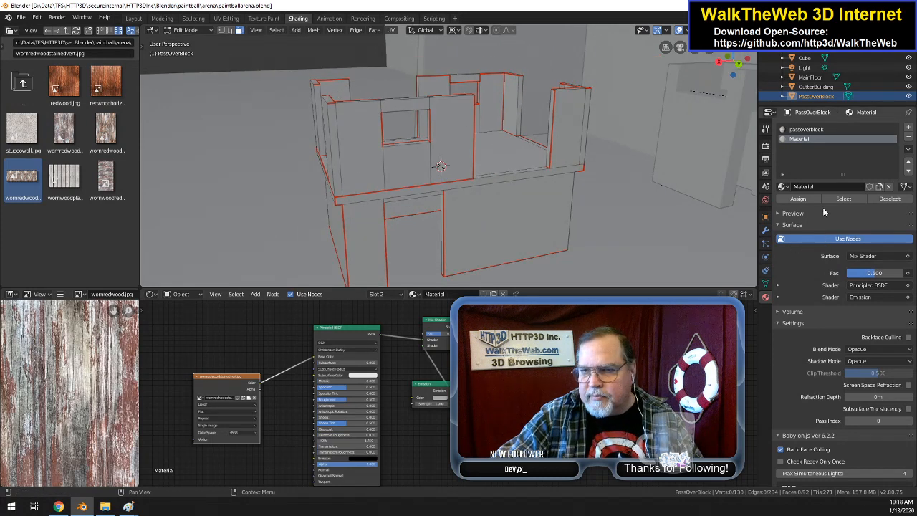
double_click(820, 140)
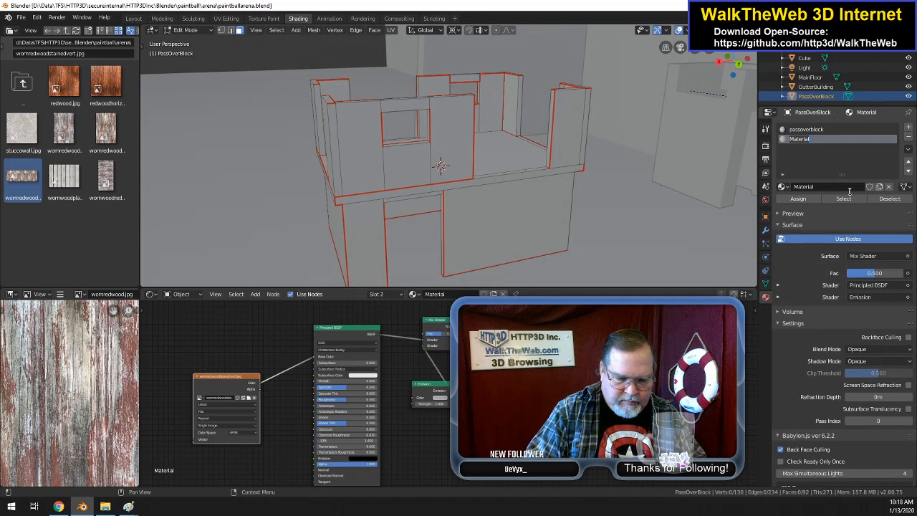
text(passoverblockstained)
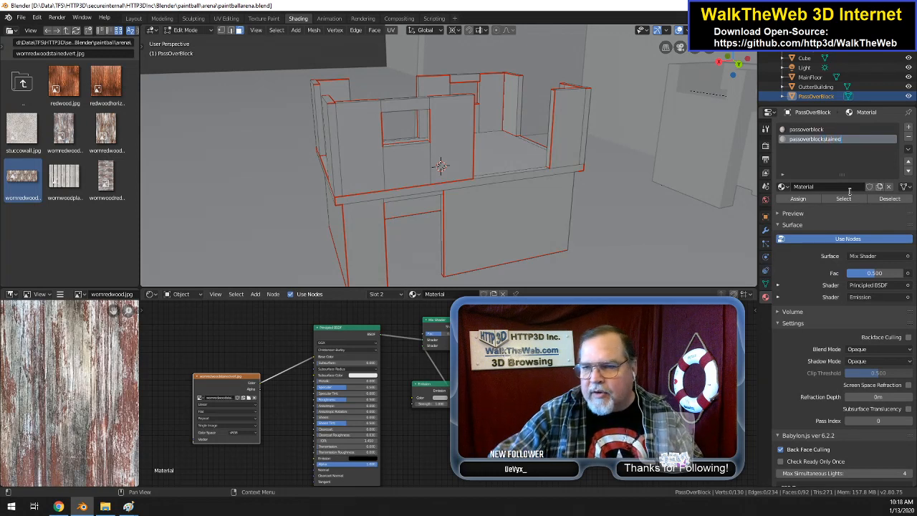
key(Return)
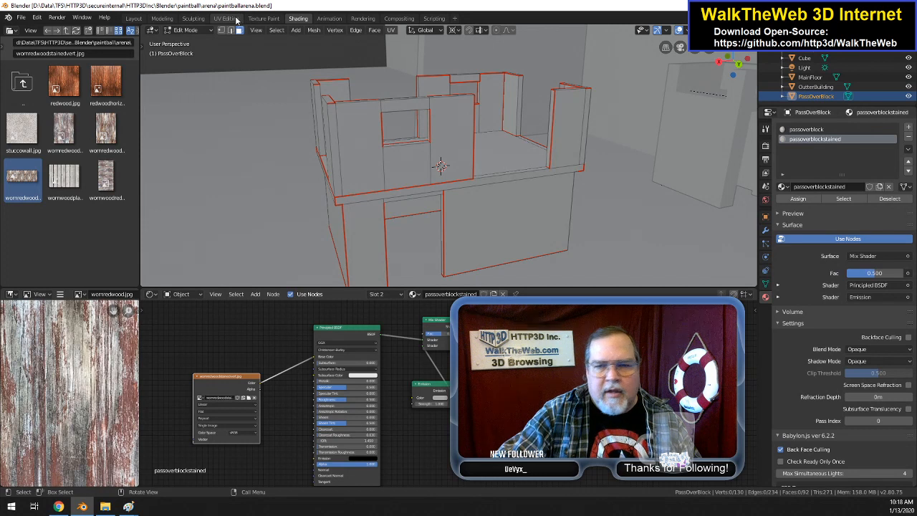
Step: Add a second UV map to PassOverBlock's mesh and name it UVMapstained
click(765, 283)
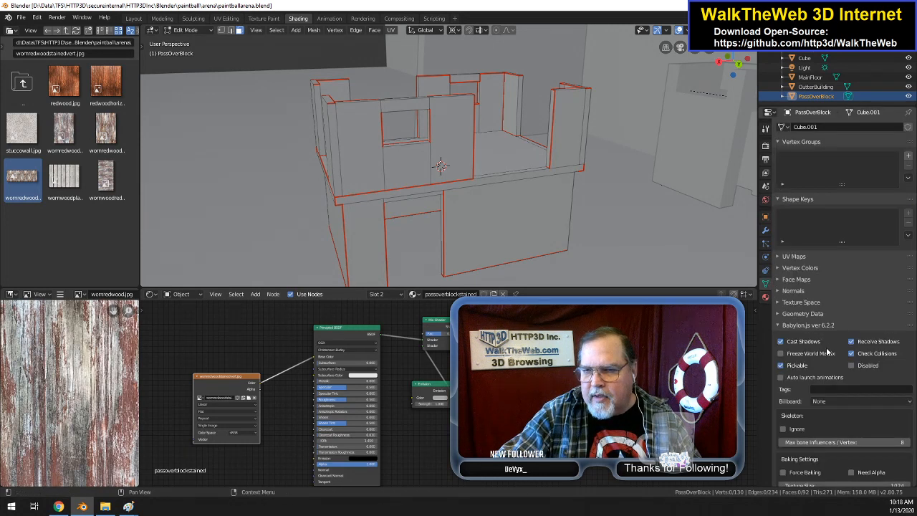
scroll(838, 390, down, 1)
scroll(844, 373, up, 1)
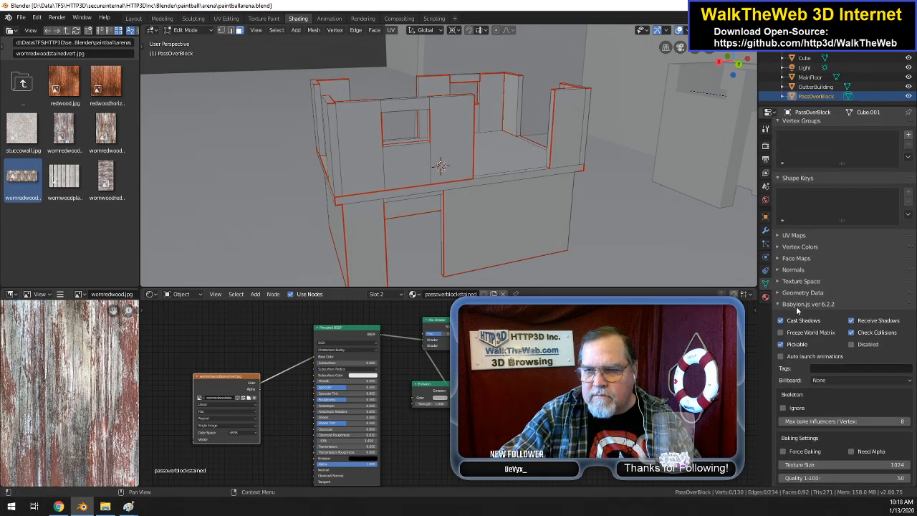
click(766, 270)
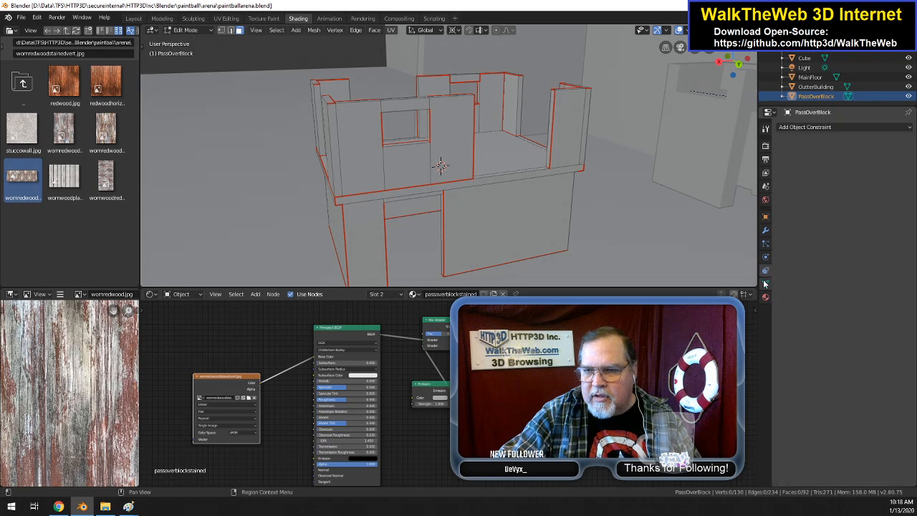
click(765, 283)
click(791, 257)
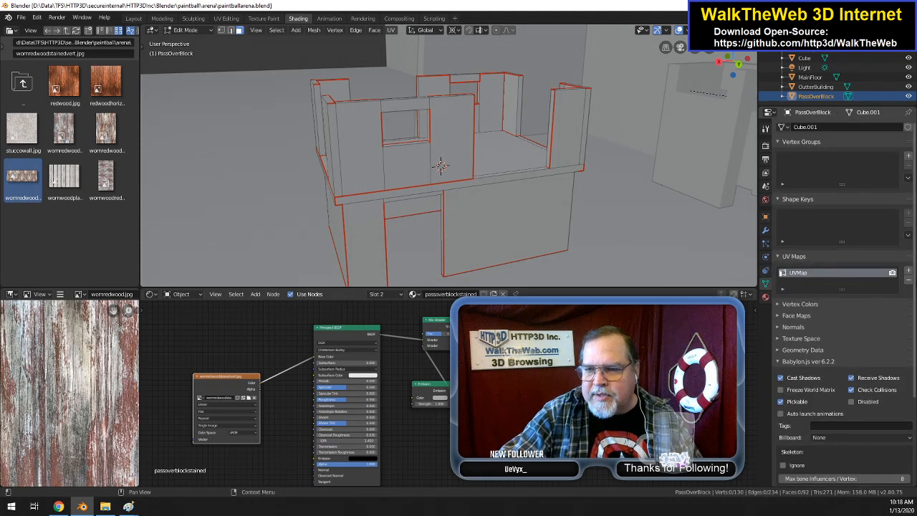
click(908, 271)
double_click(824, 283)
click(806, 282)
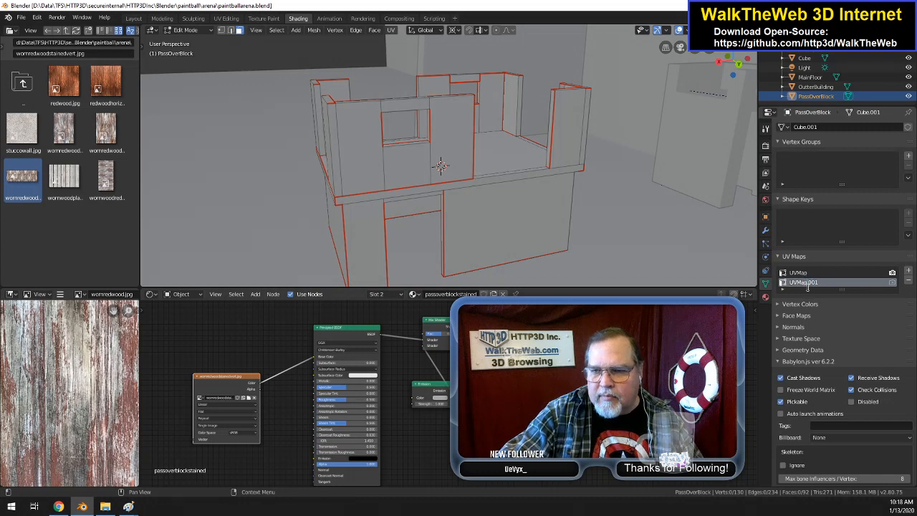
text(sta)
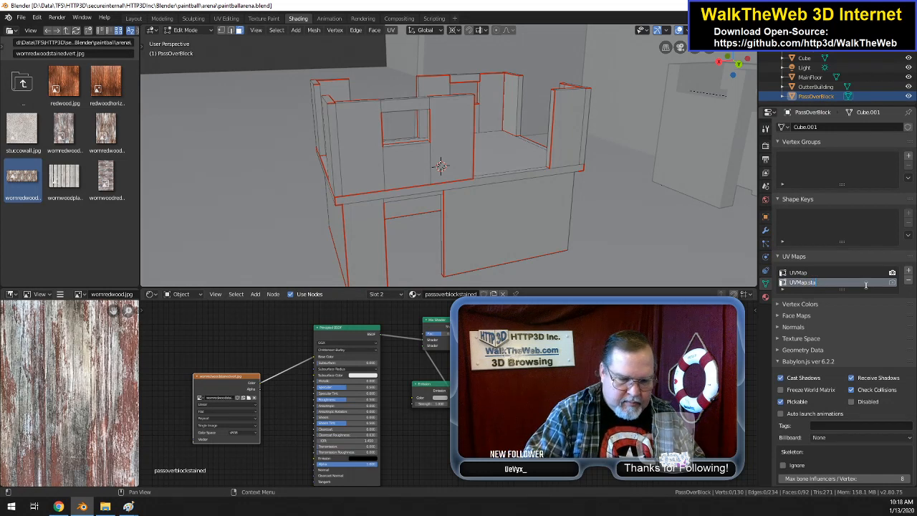
text(ined)
key(Return)
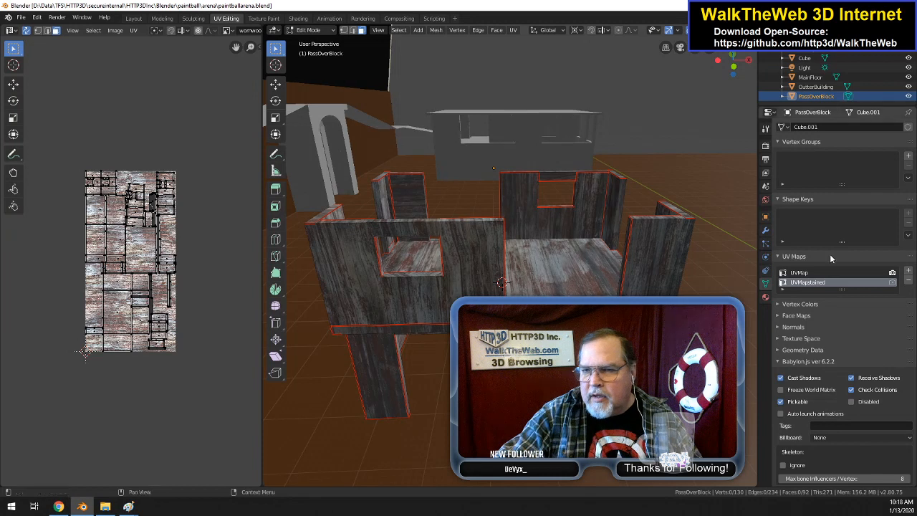
Step: In the UV Editing workspace, unwrap all of PassOverBlock's faces with UVMapstained active and the passoverblockstained material slot selected
click(814, 282)
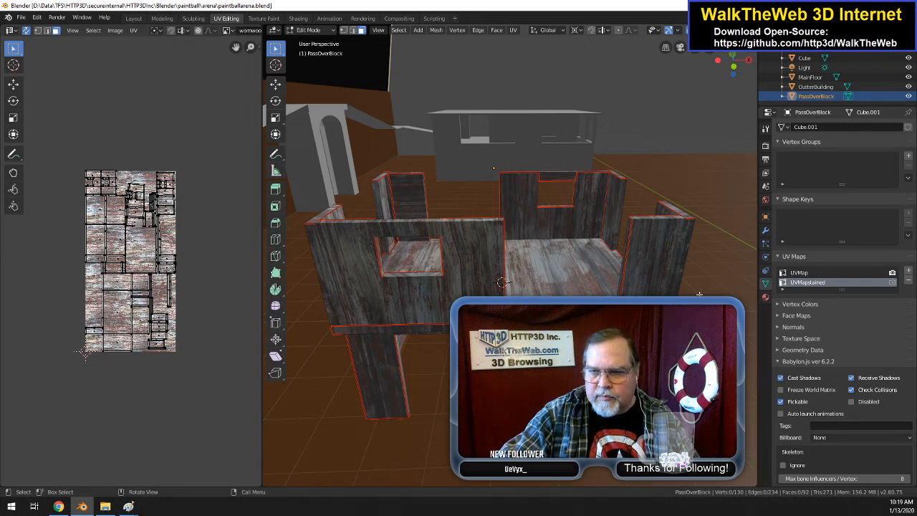
click(765, 297)
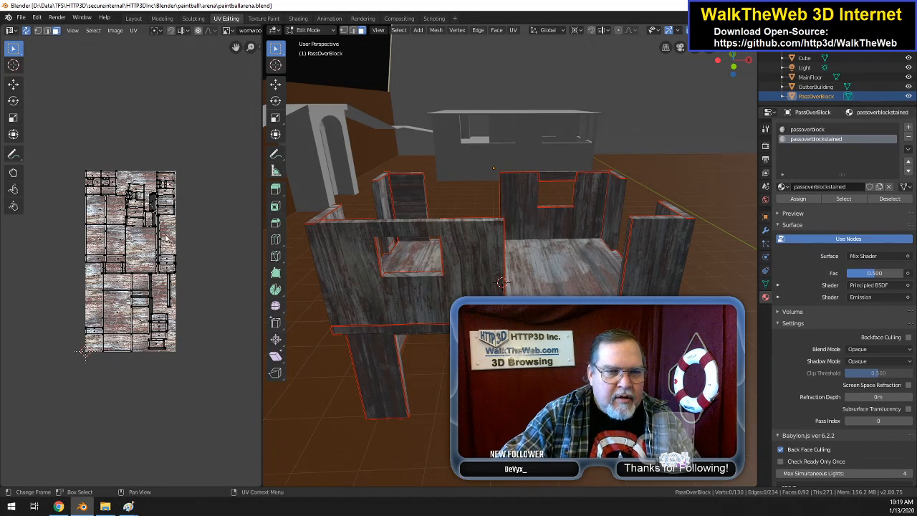
click(513, 30)
click(537, 40)
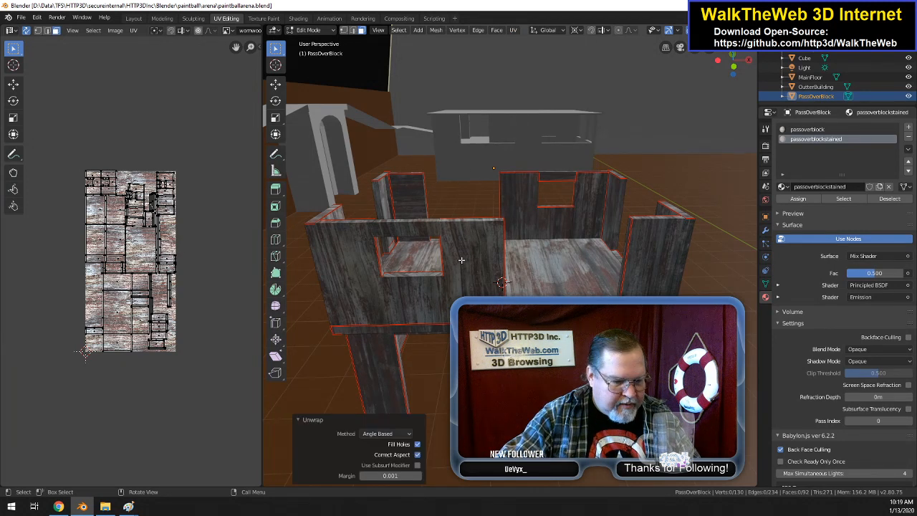
key(a)
click(512, 31)
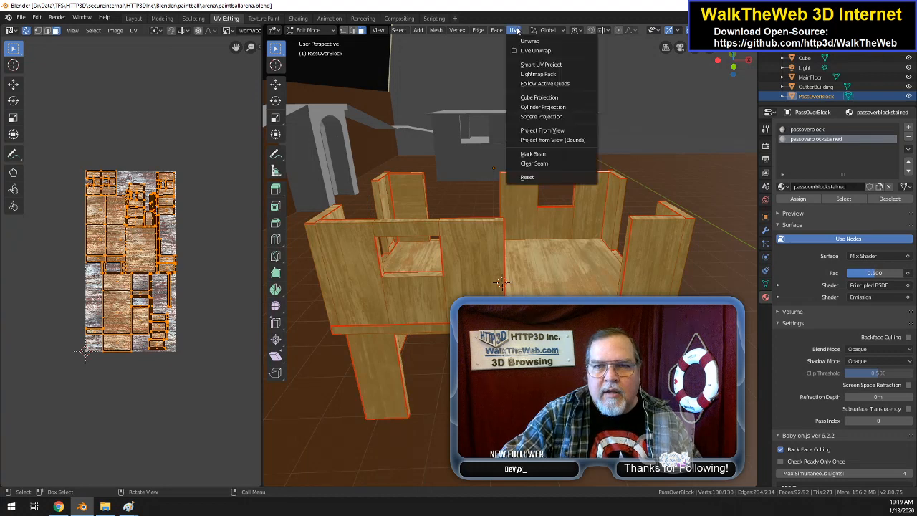
click(529, 41)
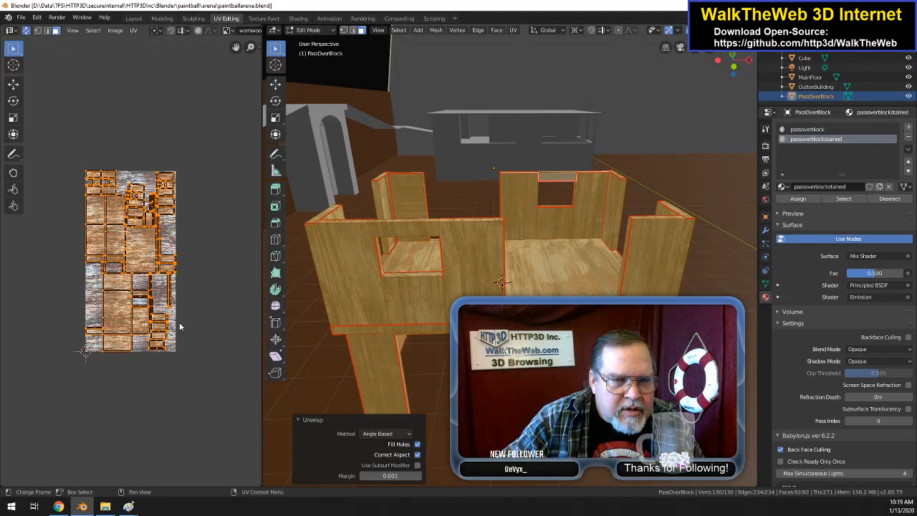
Step: Examine how PassOverBlock's unwrapped faces lie over the worn wood image, comparing the layout with the faces selected and deselected
scroll(197, 318, up, 7)
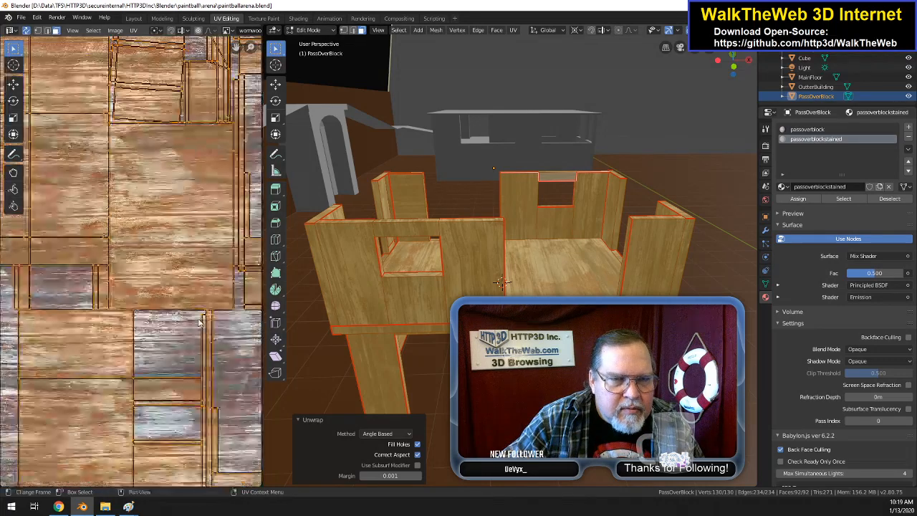
scroll(199, 323, down, 5)
key(a)
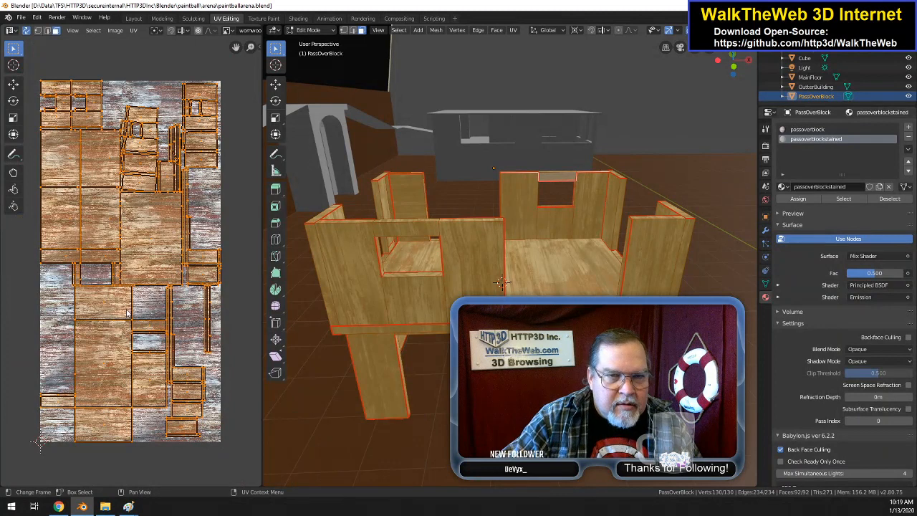
key(alt+a)
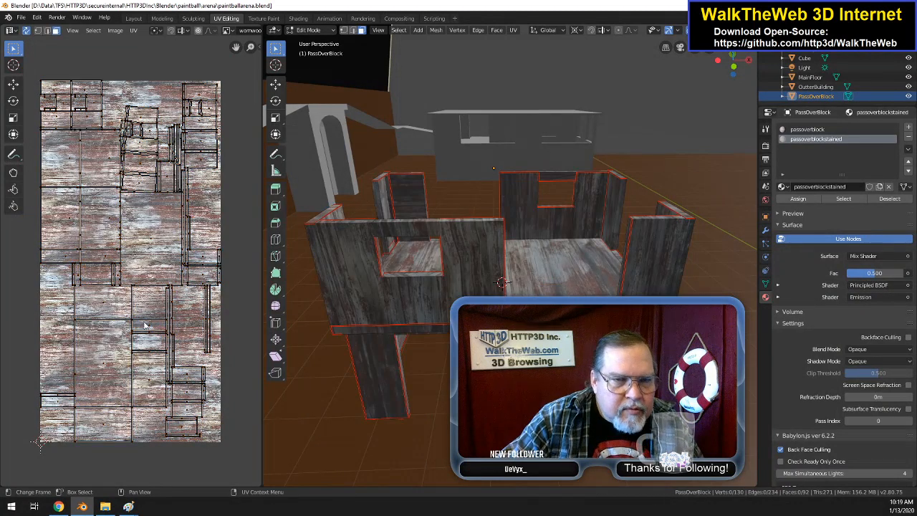
key(a)
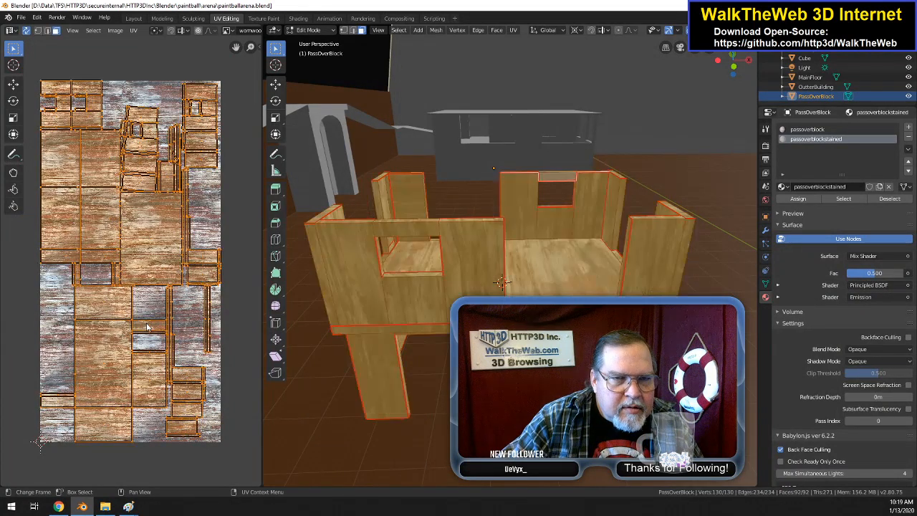
key(alt+a)
scroll(154, 324, up, 6)
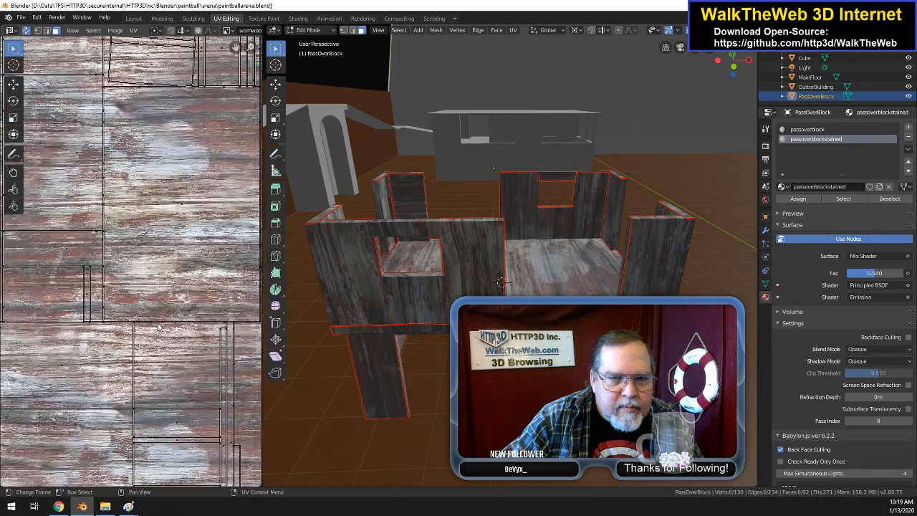
scroll(157, 322, down, 6)
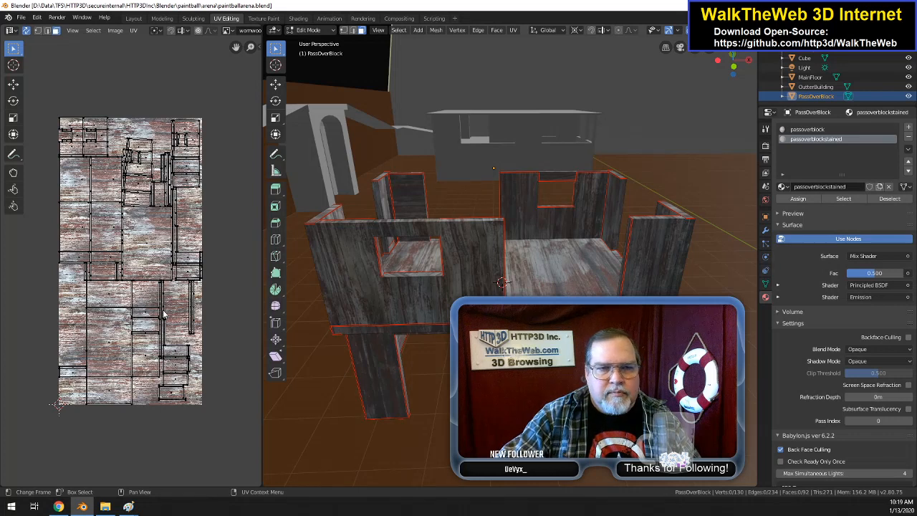
scroll(185, 312, down, 1)
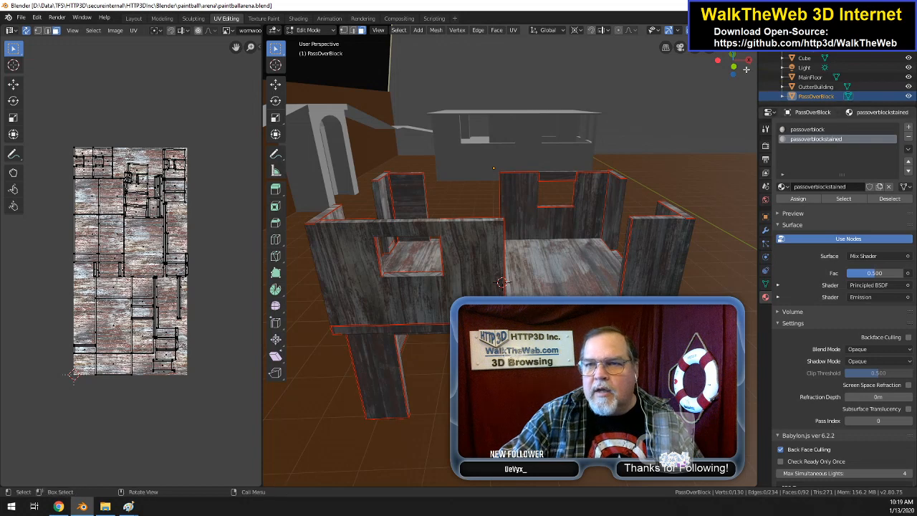
Step: Assign the passoverblockstained material to PassOverBlock's lower outer wall on both sides of the doorway
drag(745, 72, 741, 71)
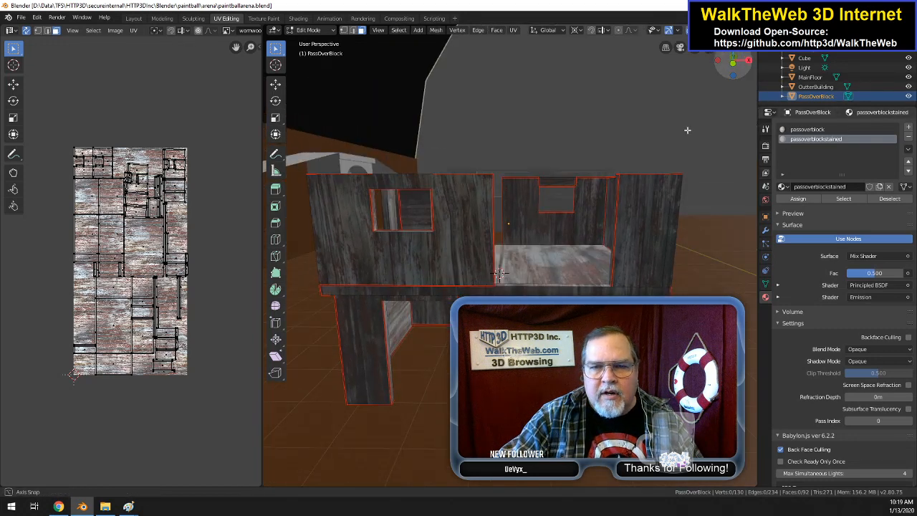
click(361, 31)
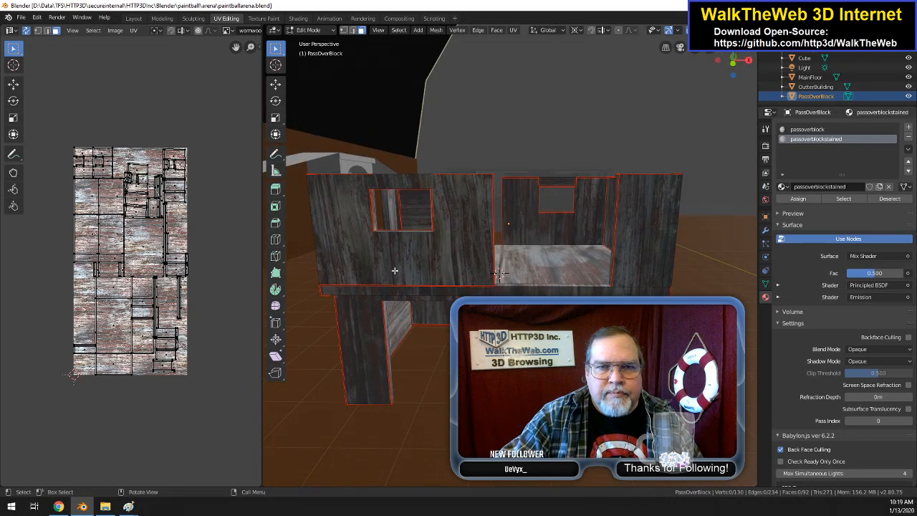
click(379, 346)
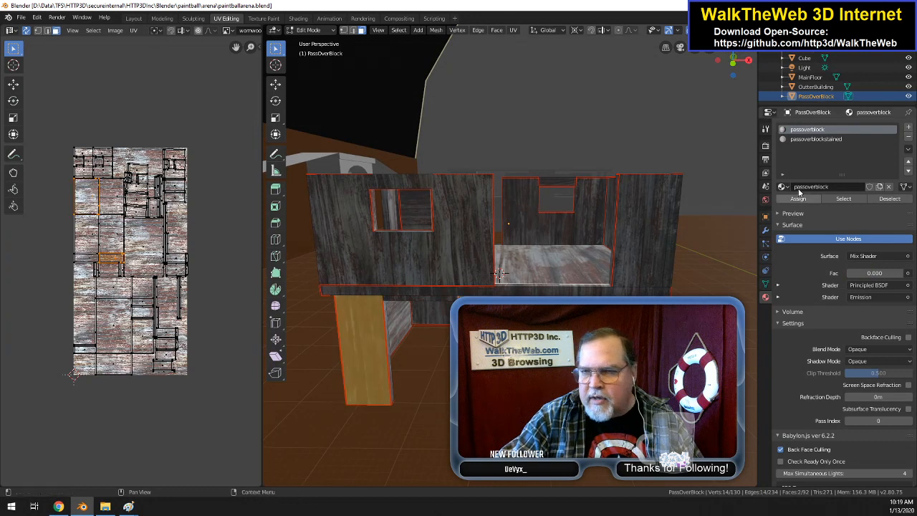
click(815, 139)
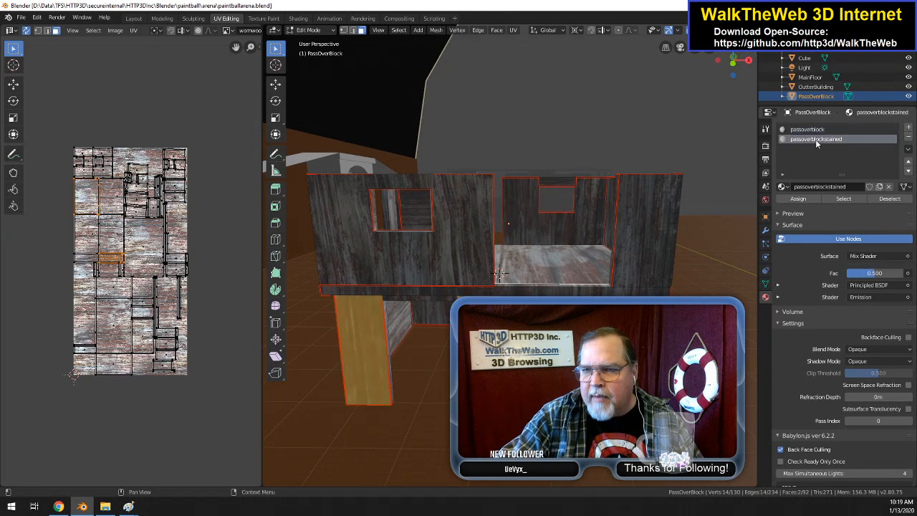
click(798, 199)
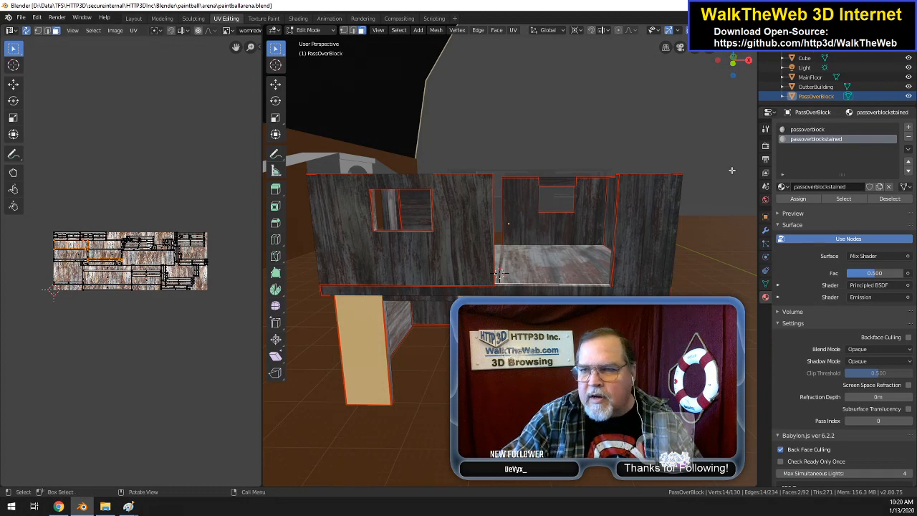
middle_drag(499, 273, 727, 190)
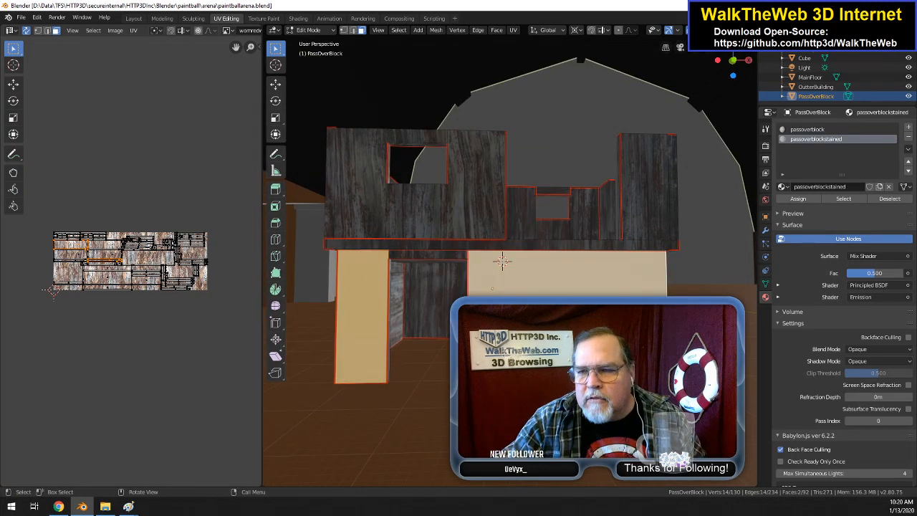
click(849, 239)
click(847, 238)
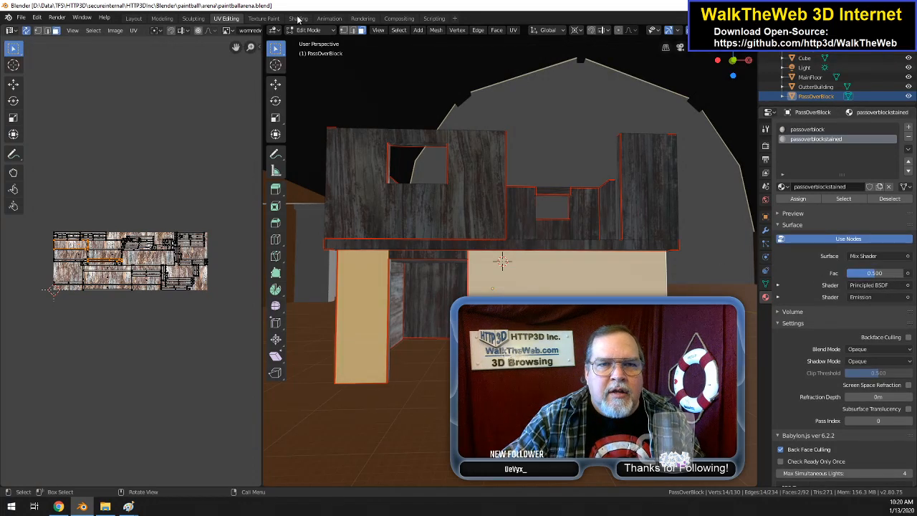
Step: In the Shading workspace, display the scene in Rendered mode and view PassOverBlock's lower wall that has the stained material
click(298, 19)
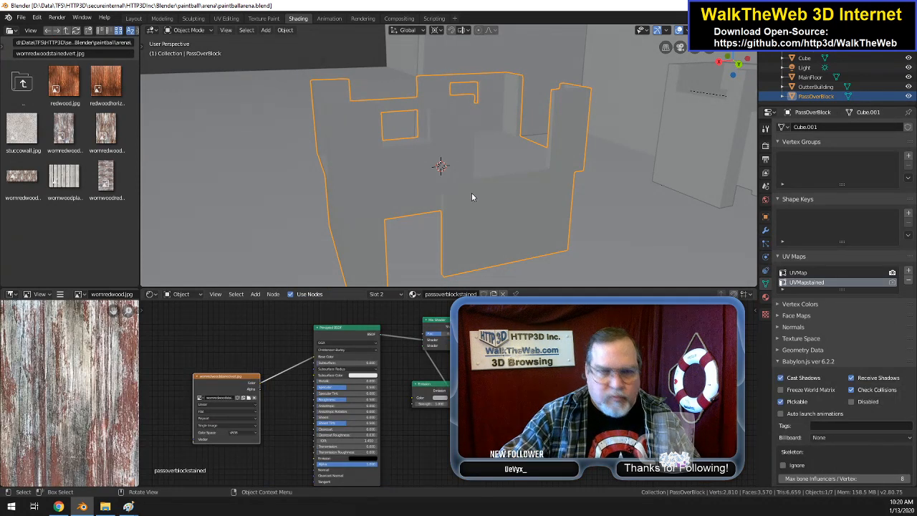
key(z)
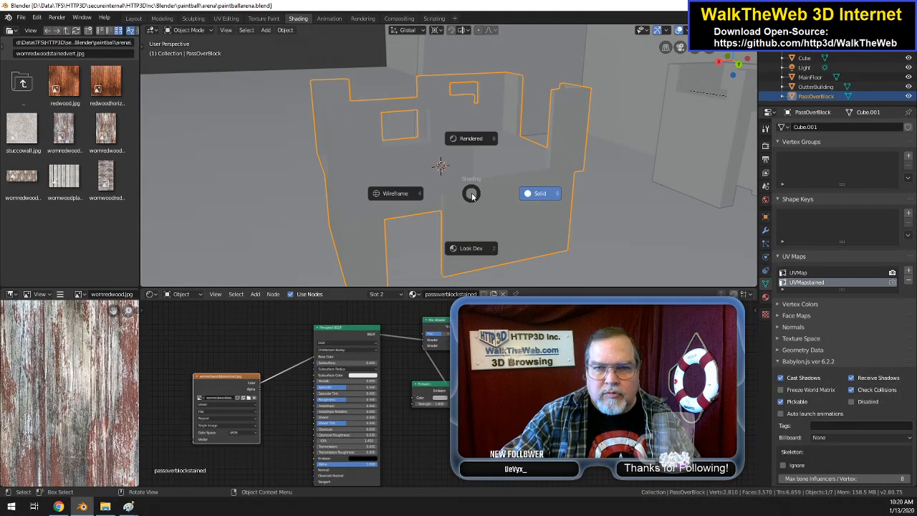
click(473, 145)
scroll(513, 186, up, 2)
scroll(512, 188, down, 2)
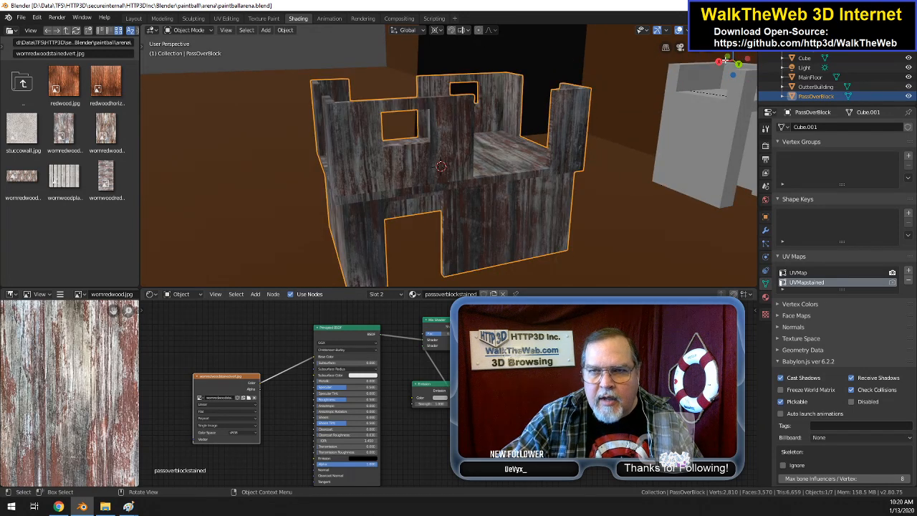
drag(725, 62, 706, 81)
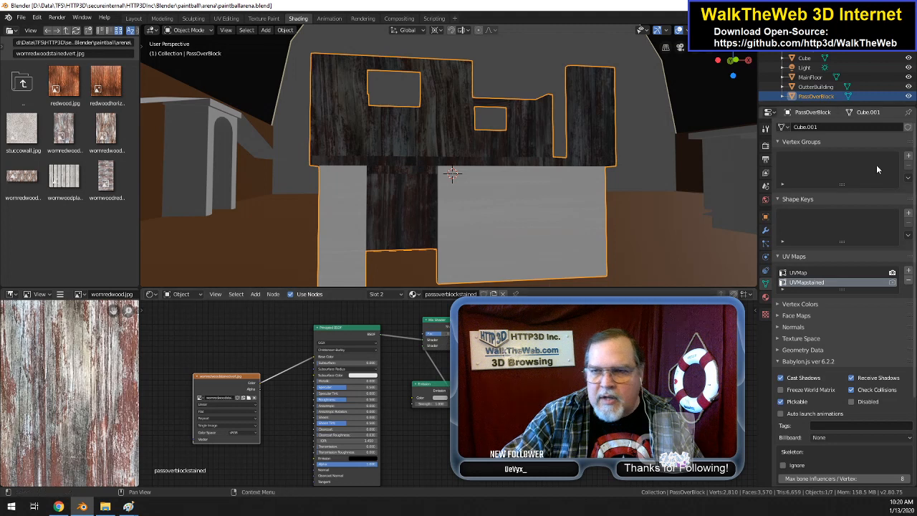
Step: Set the passoverblockstained material's Mix Shader factor to 0.033 and darken its Emission color to black
click(763, 314)
click(765, 296)
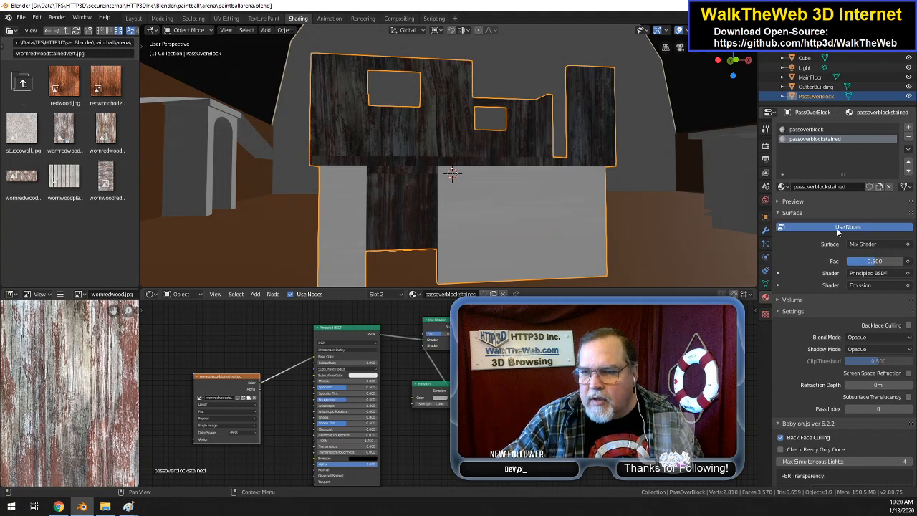
drag(873, 266, 848, 266)
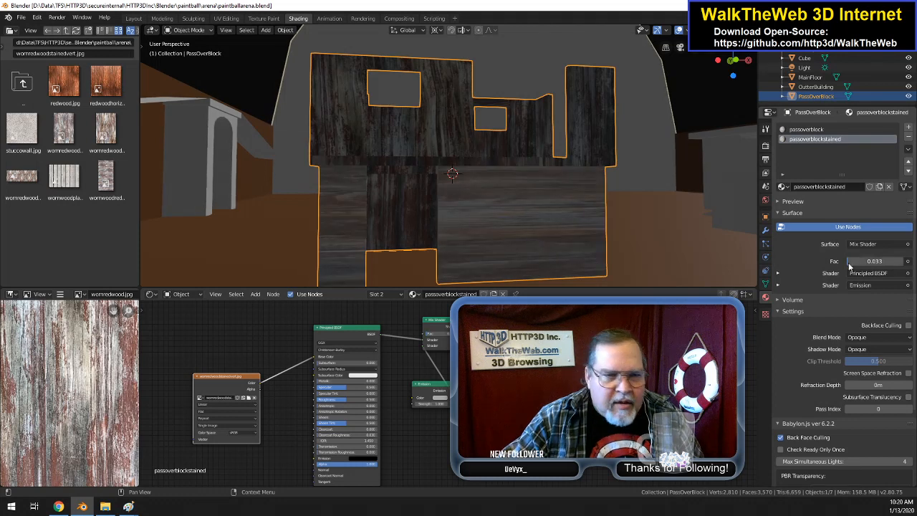
click(442, 399)
drag(482, 323, 482, 359)
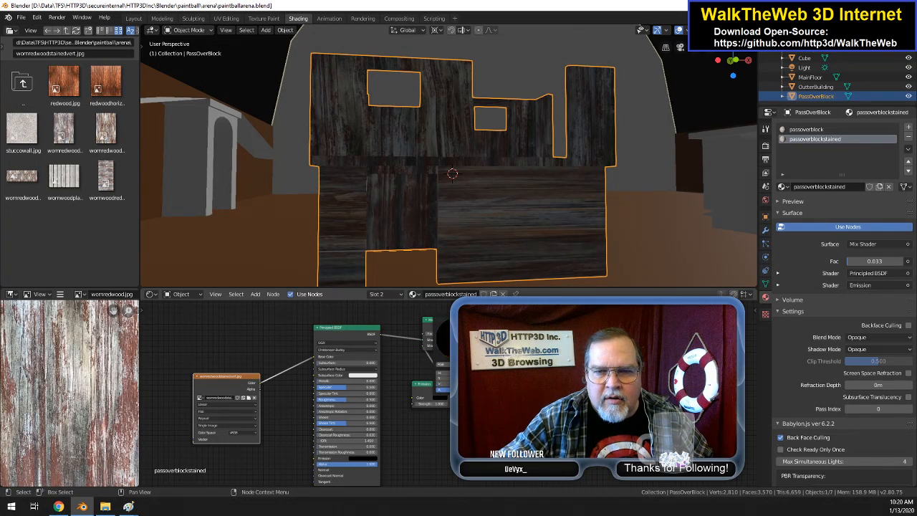
Step: Raise the passoverblockstained material's Mix Shader factor to 0.592
click(873, 262)
text(0.35)
key(Return)
drag(873, 262, 881, 263)
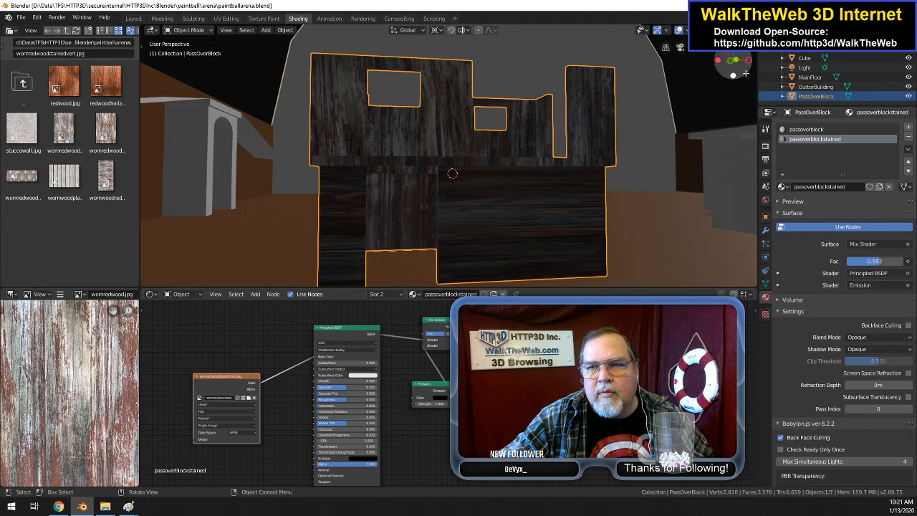
Step: Inspect the darkened stained walls of PassOverBlock from several sides in the Shading and Layout workspaces
mouse_move(735, 68)
mouse_down()
mouse_move(197, 73)
mouse_move(491, 73)
mouse_move(283, 73)
mouse_move(423, 66)
mouse_move(501, 28)
mouse_move(487, 93)
mouse_move(430, 92)
mouse_move(741, 84)
mouse_up()
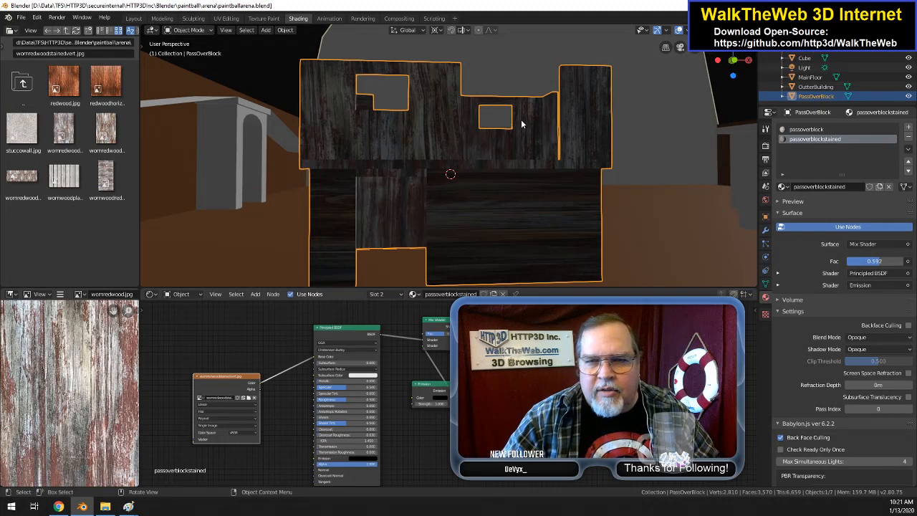
drag(729, 62, 281, 66)
drag(521, 176, 552, 181)
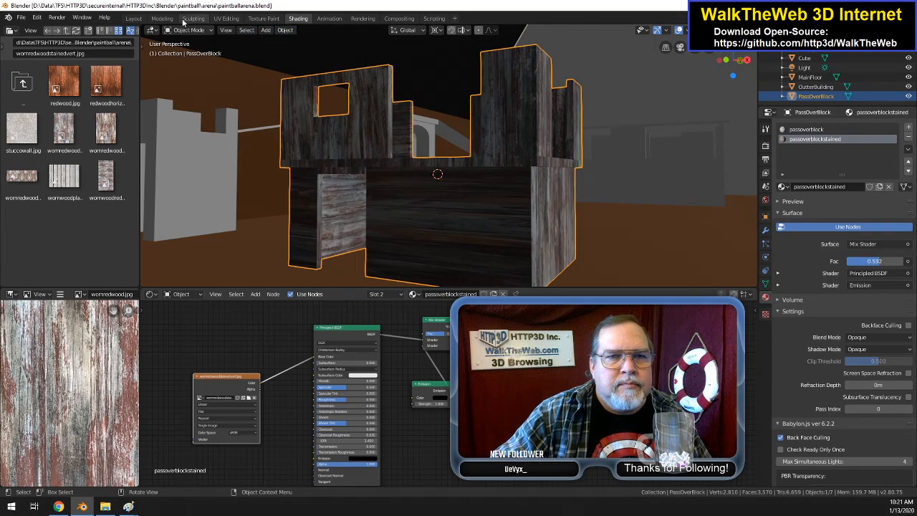
click(134, 17)
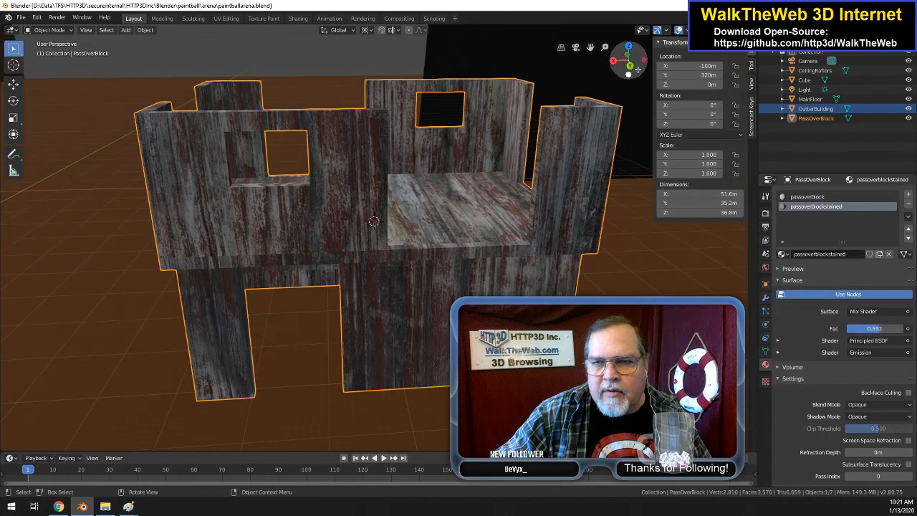
drag(634, 68, 740, 55)
drag(495, 91, 610, 79)
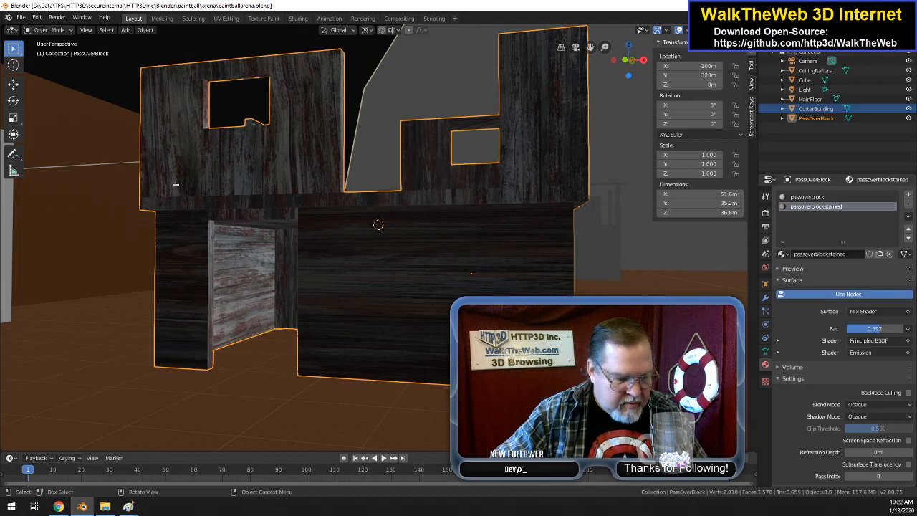
key(Tab)
click(239, 277)
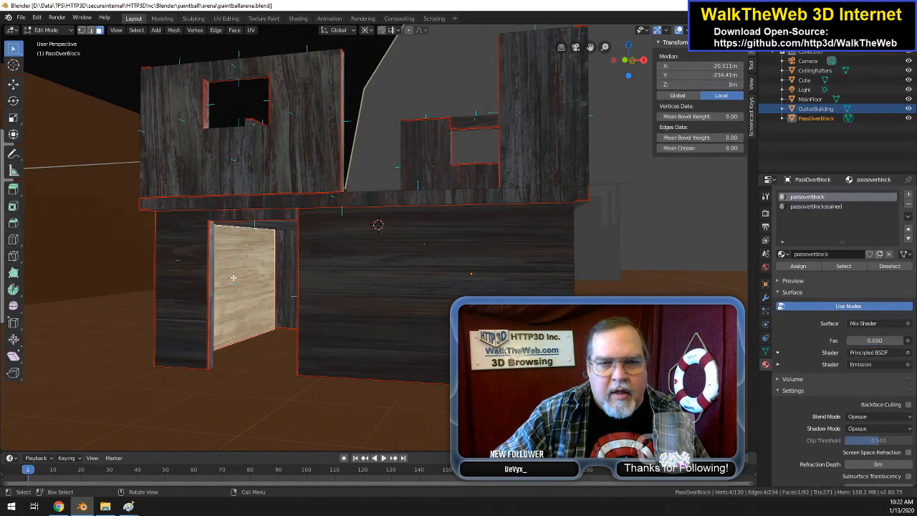
right_click(233, 277)
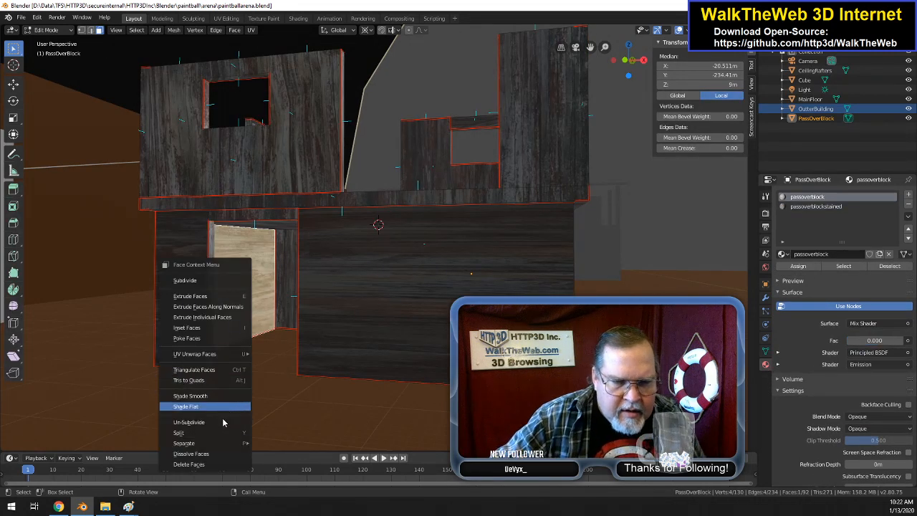
mouse_move(231, 358)
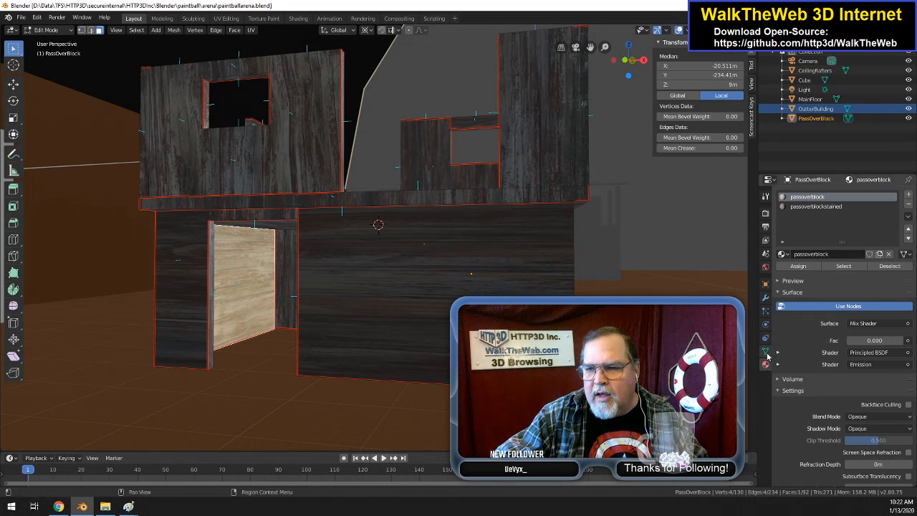
Step: In the UV Editing workspace, select PassOverBlock's stained lower wall to show its image, and rotate the entire UV layout by 90 degrees
click(231, 19)
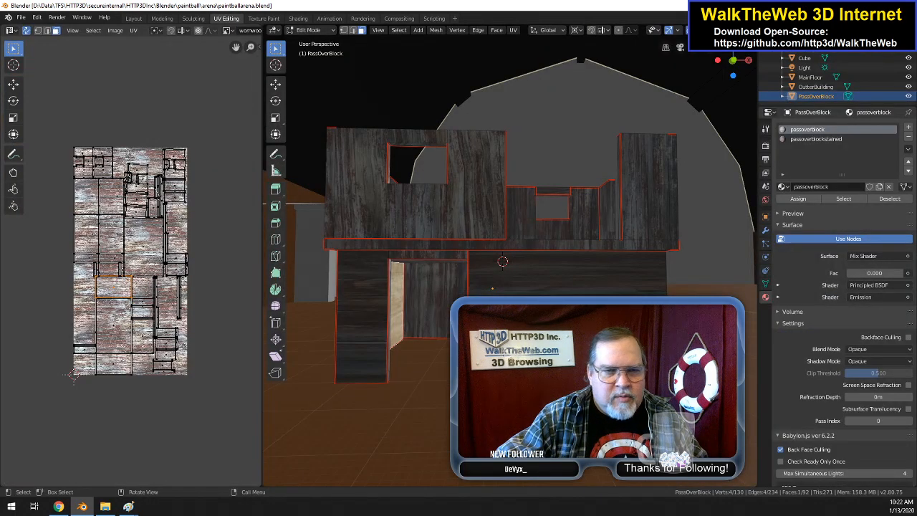
click(502, 322)
shift+click(346, 318)
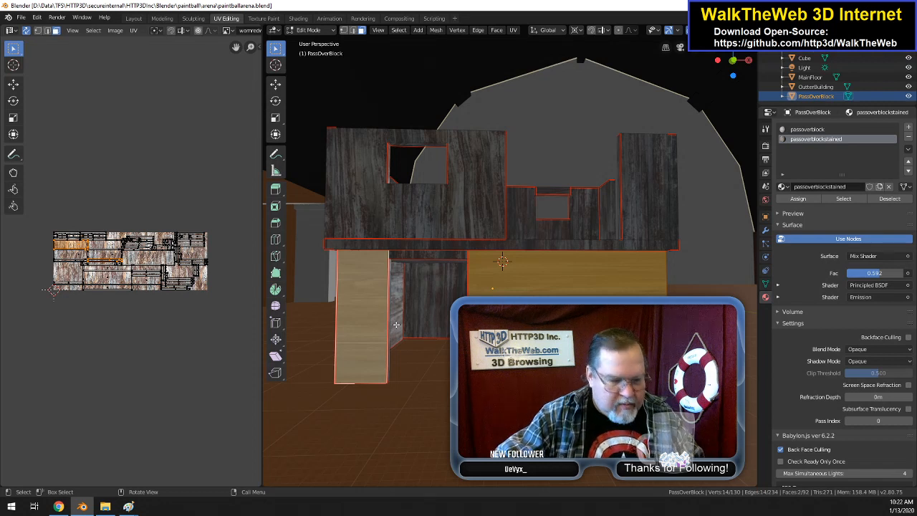
key(a)
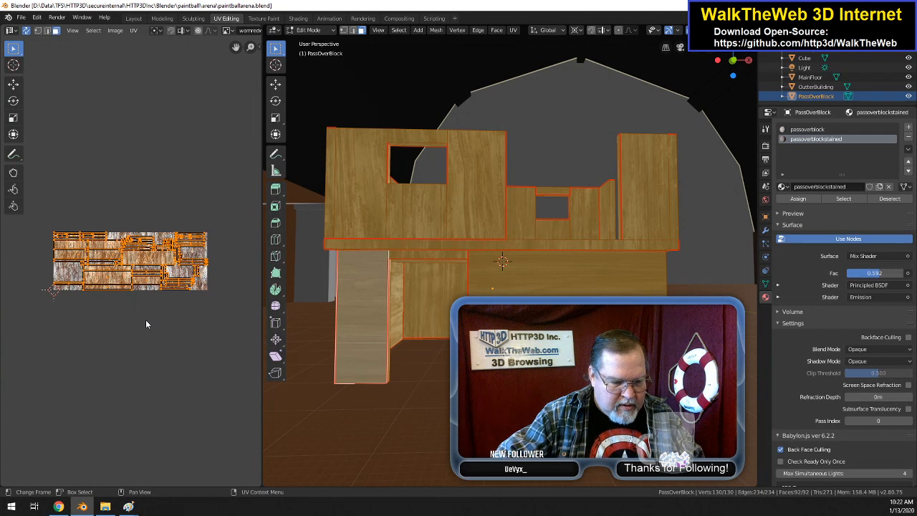
key(r)
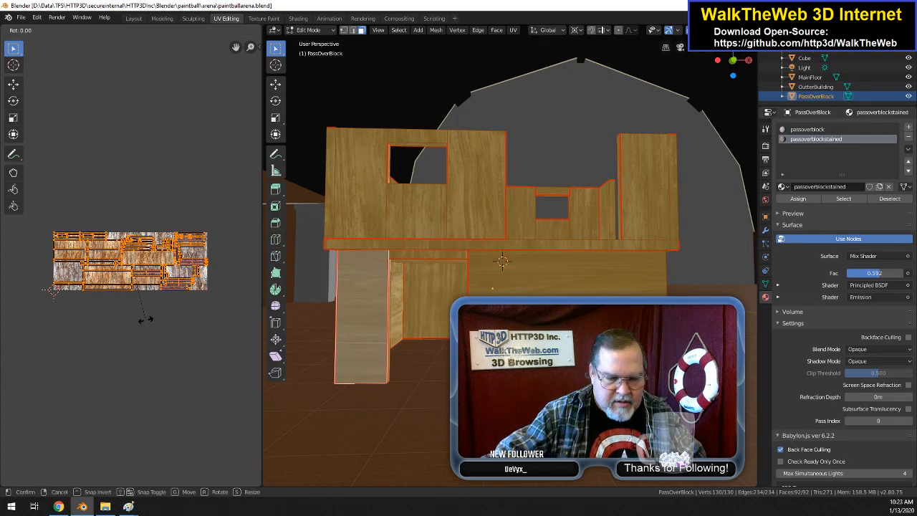
text(90)
key(Return)
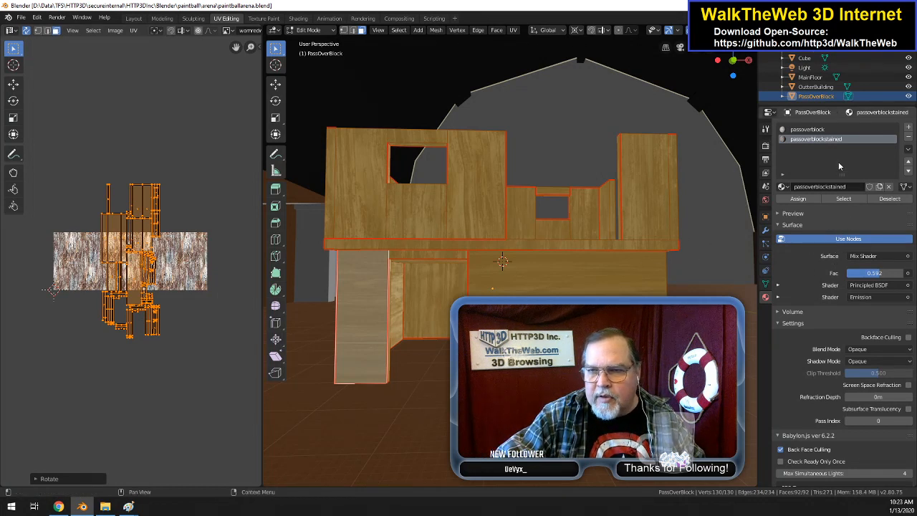
Step: Delete PassOverBlock's UVMapstained UV map and add a fresh UV map under the same name, UVMapstained
click(765, 283)
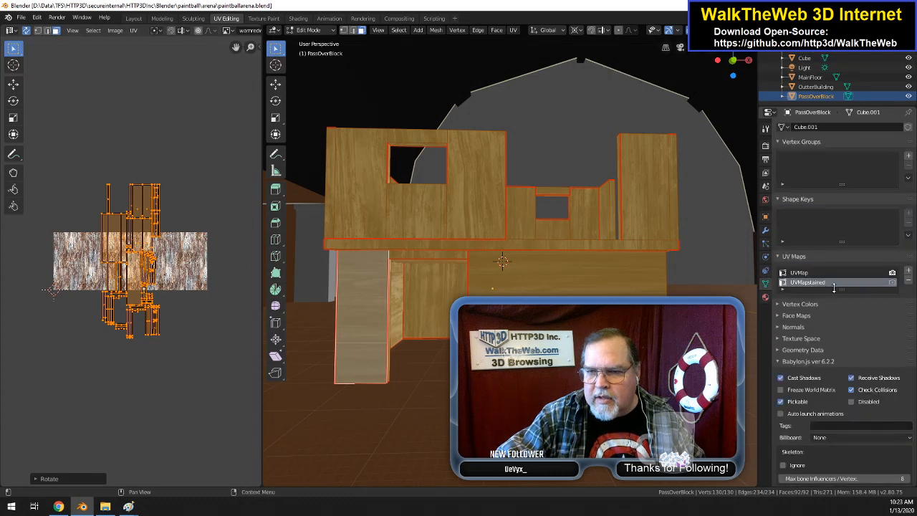
double_click(829, 285)
key(ctrl+c)
click(809, 275)
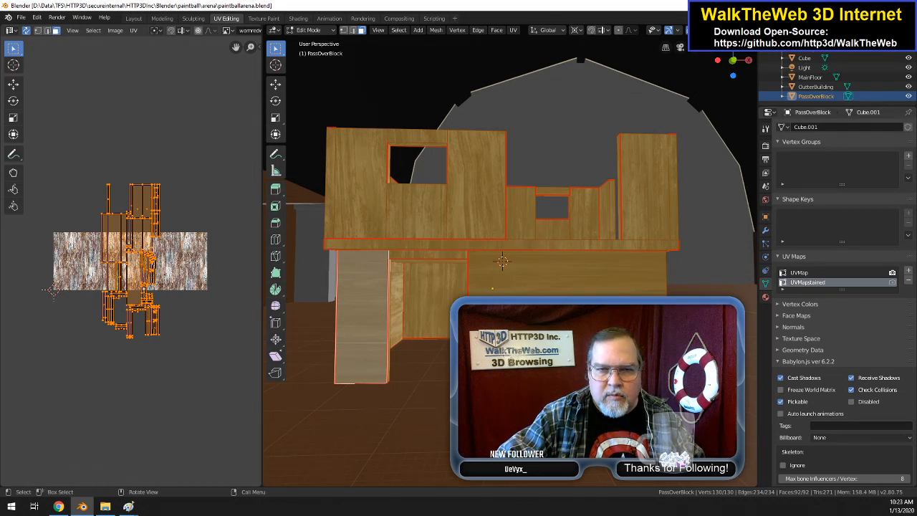
click(909, 282)
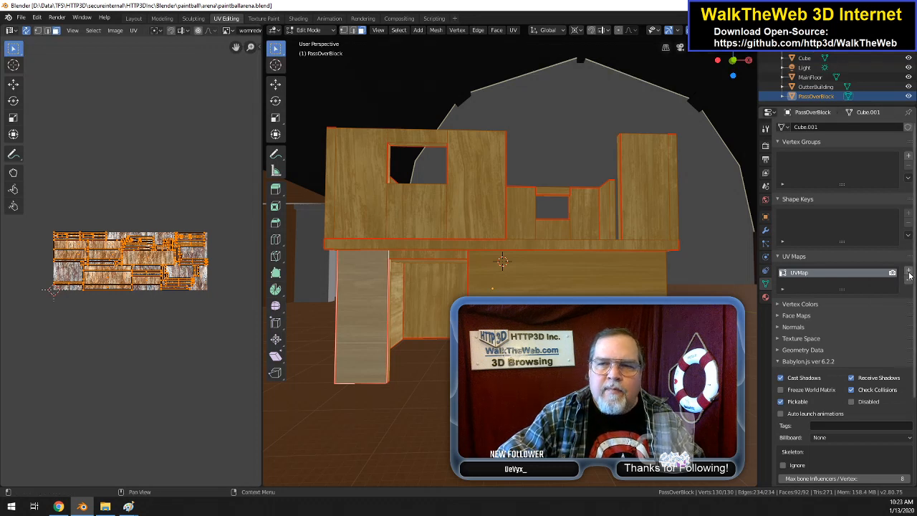
click(909, 271)
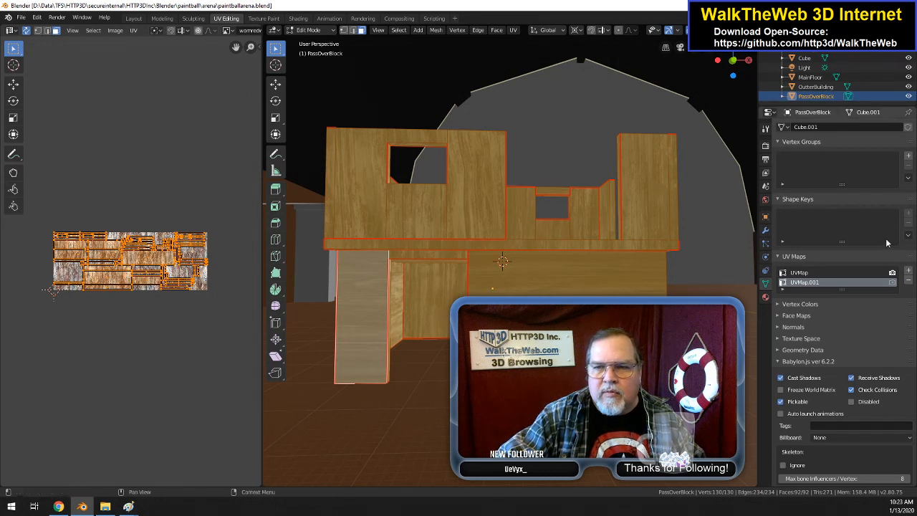
double_click(818, 282)
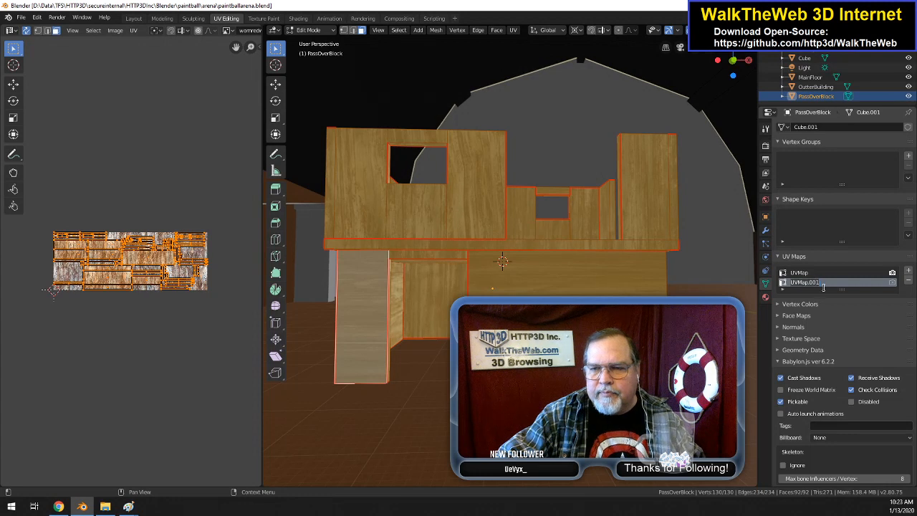
text(UVMapBaked)
key(Return)
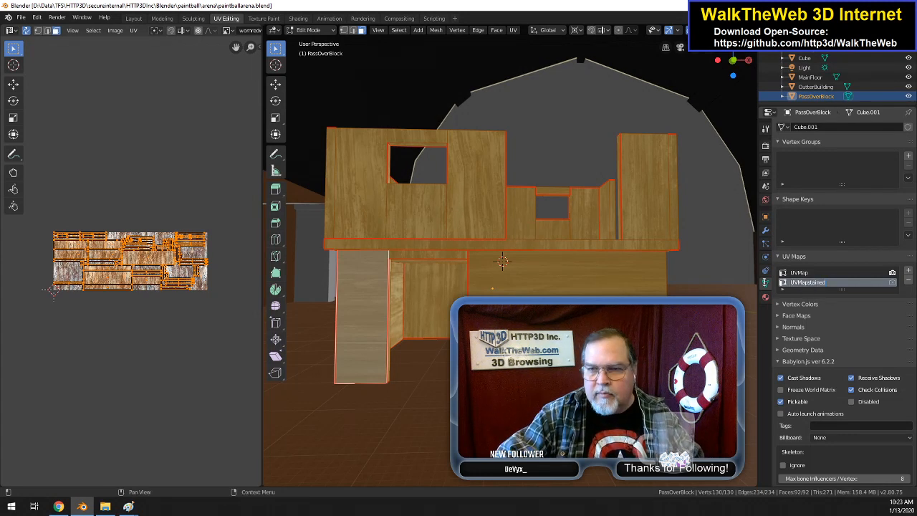
Step: Unwrap all PassOverBlock faces into UVMapstained and rotate the entire UV layout by 90 degrees
click(514, 30)
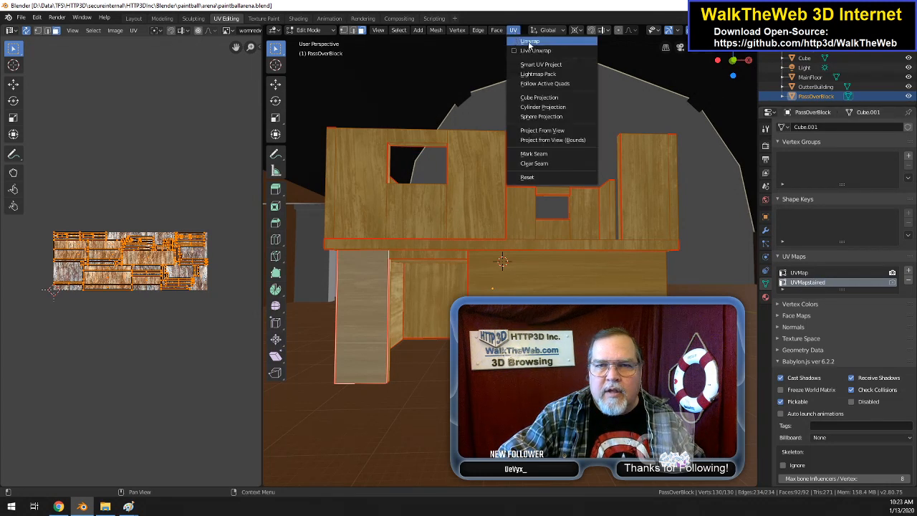
click(531, 45)
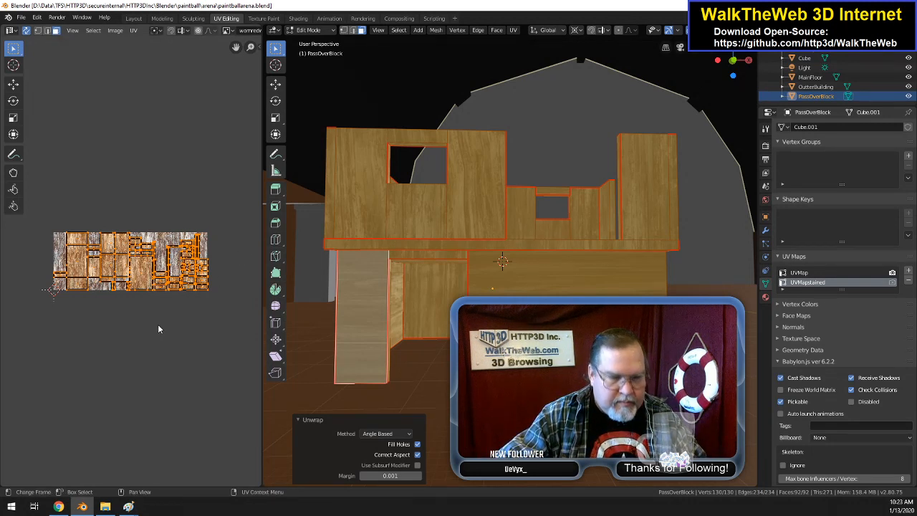
click(562, 273)
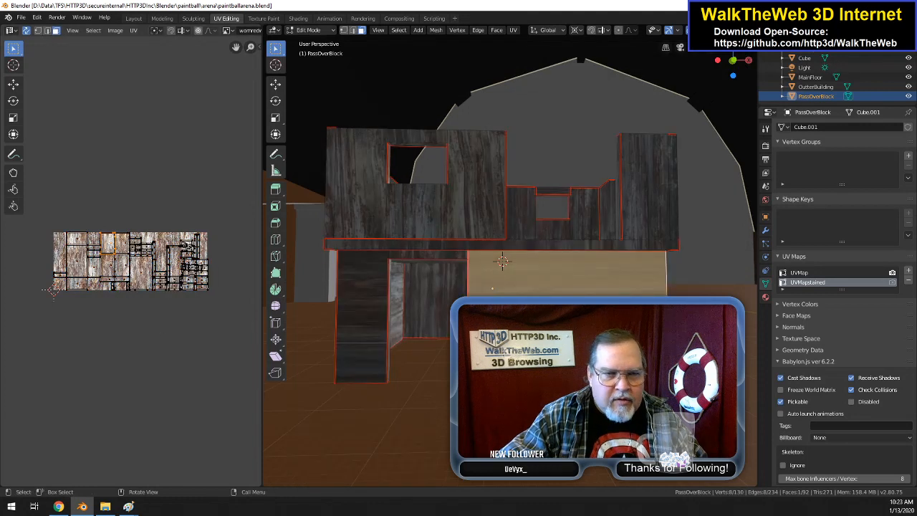
click(365, 318)
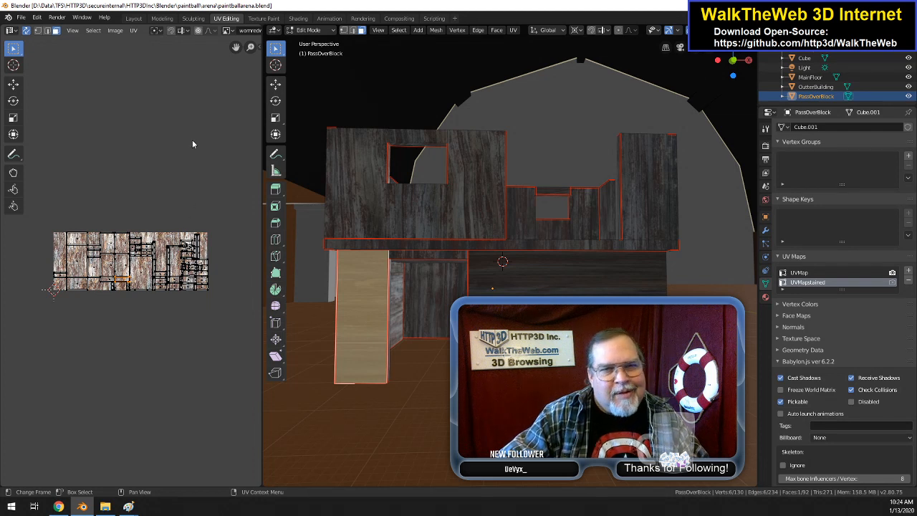
key(a)
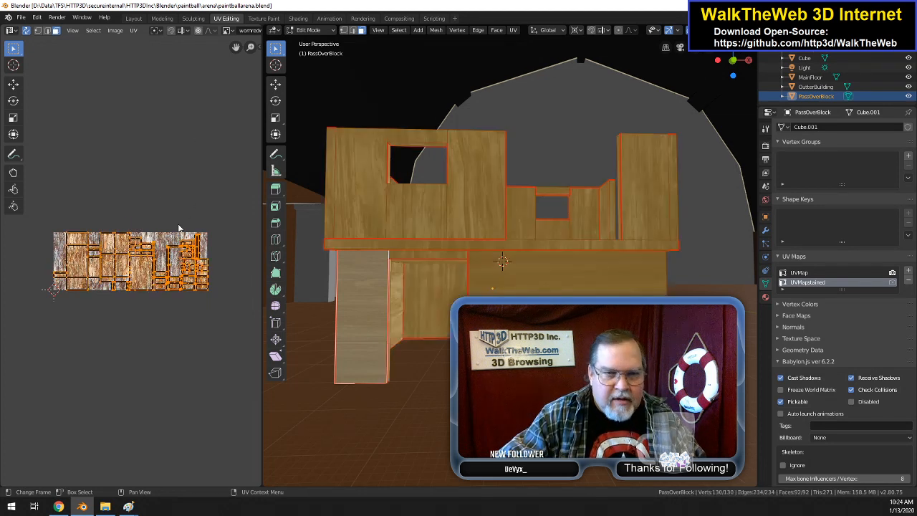
text(r)
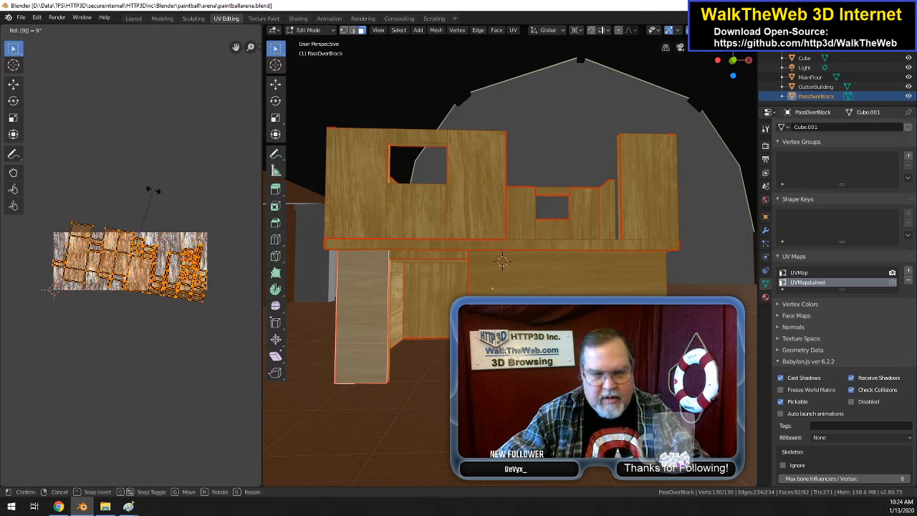
text(90)
key(Return)
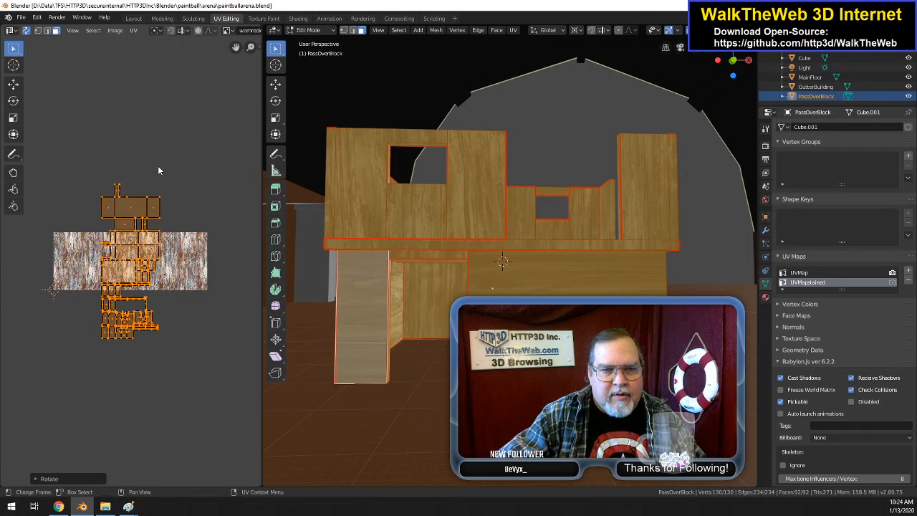
Step: Unwrap PassOverBlock's narrow lower wall face and its wide lower wall face separately, one after the other
key(alt+a)
click(502, 261)
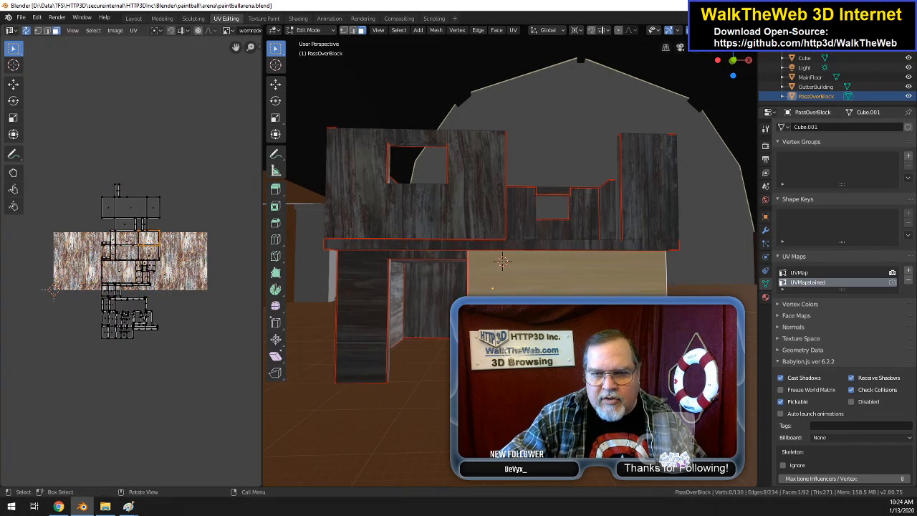
click(370, 308)
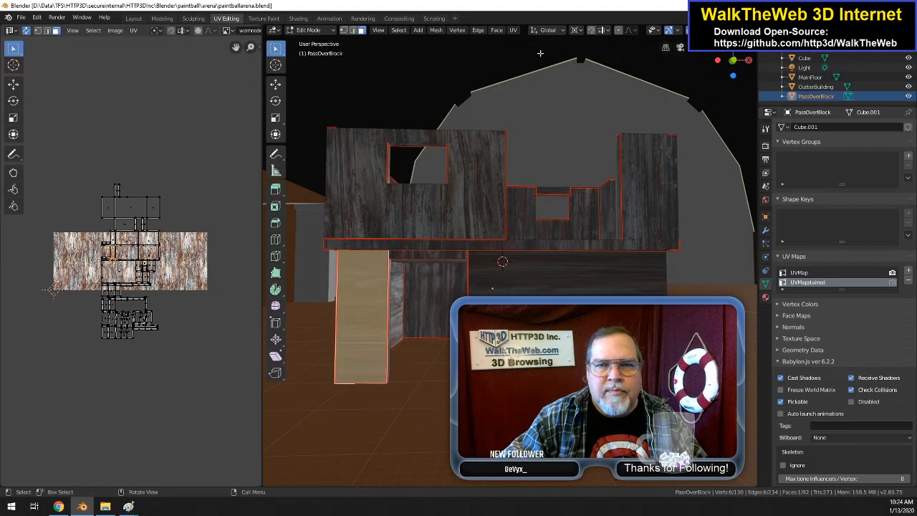
click(514, 31)
click(522, 44)
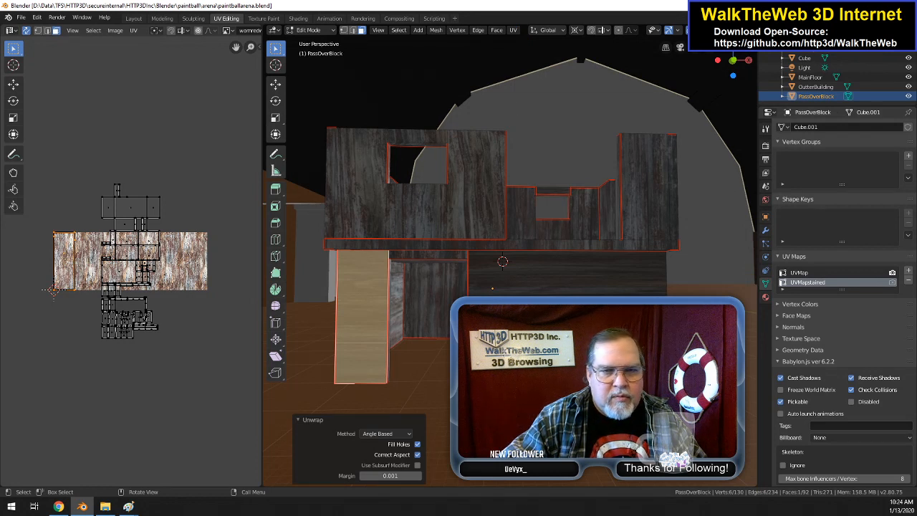
click(503, 261)
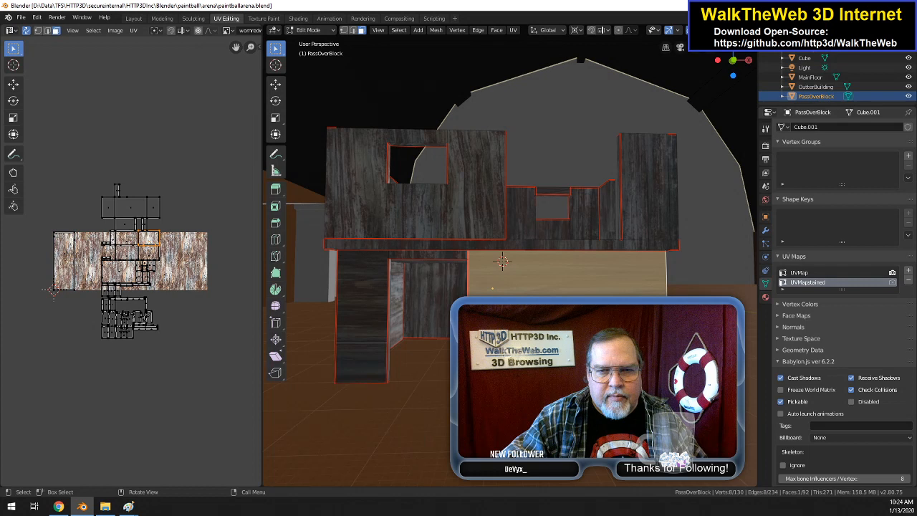
click(514, 30)
click(522, 42)
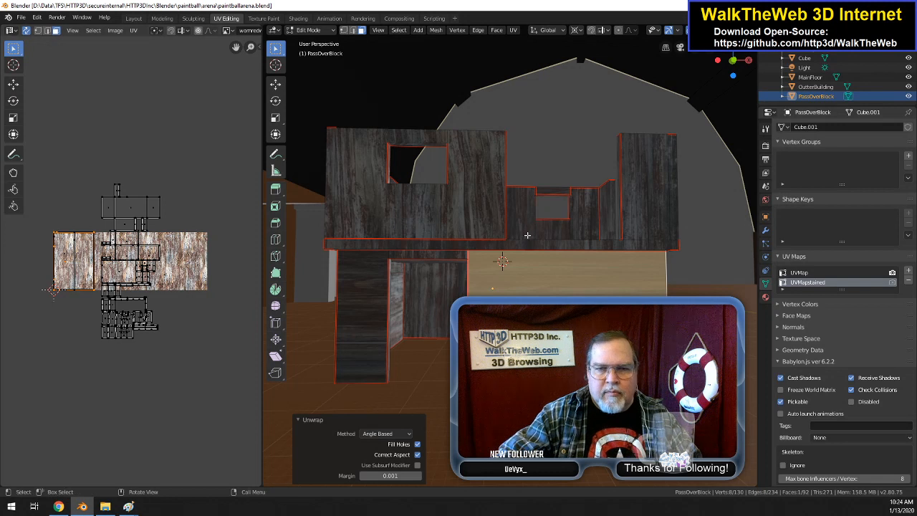
text(arz-90)
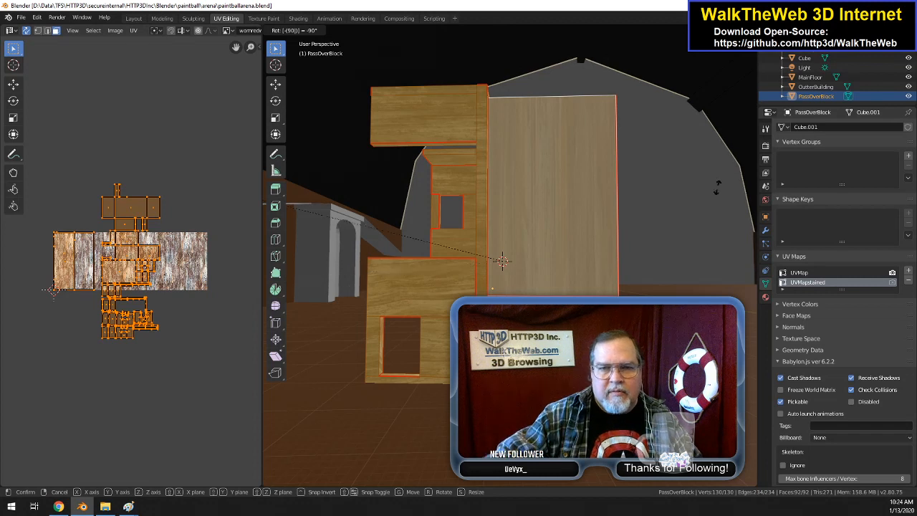
key(Escape)
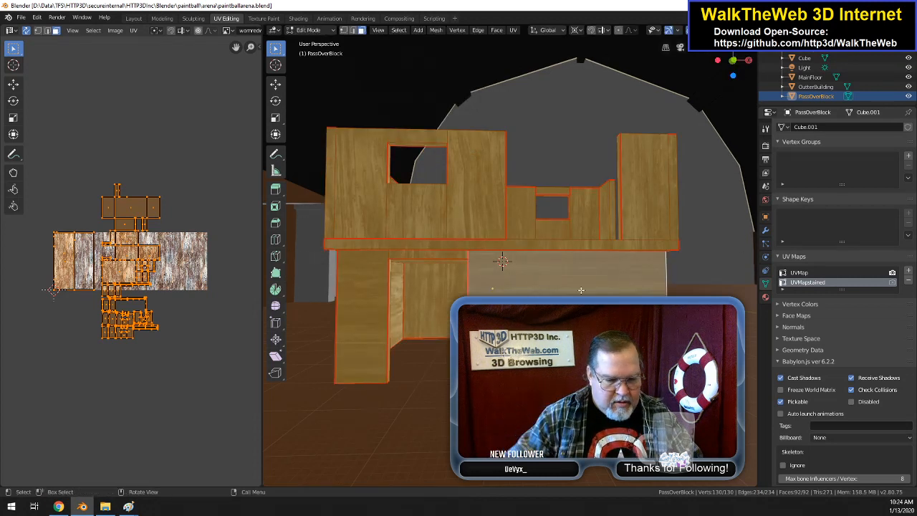
key(r)
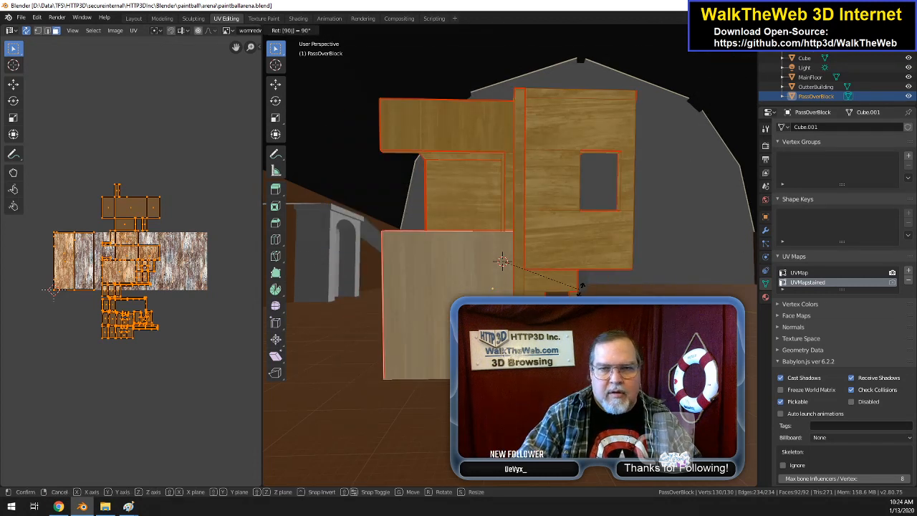
key(Escape)
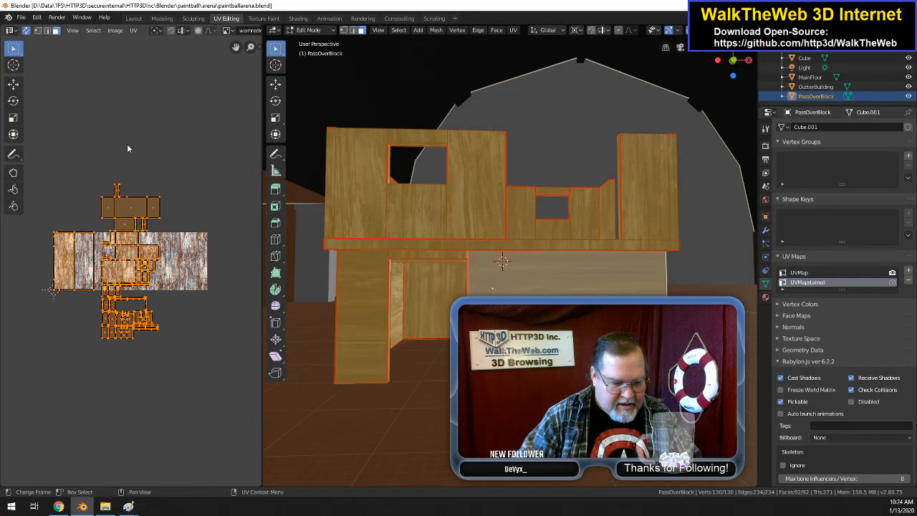
Step: Rotate the UV islands of all selected PassOverBlock faces by 90 degrees in the UV editor
text(r90)
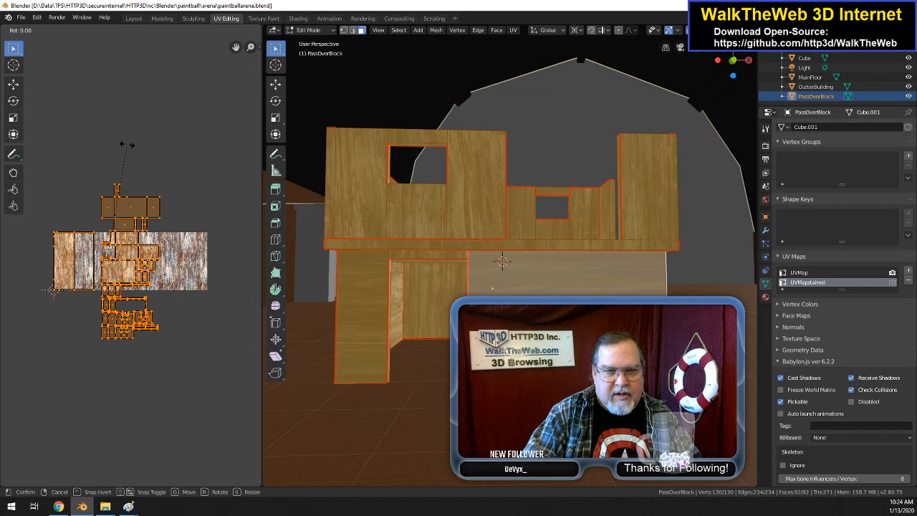
key(Return)
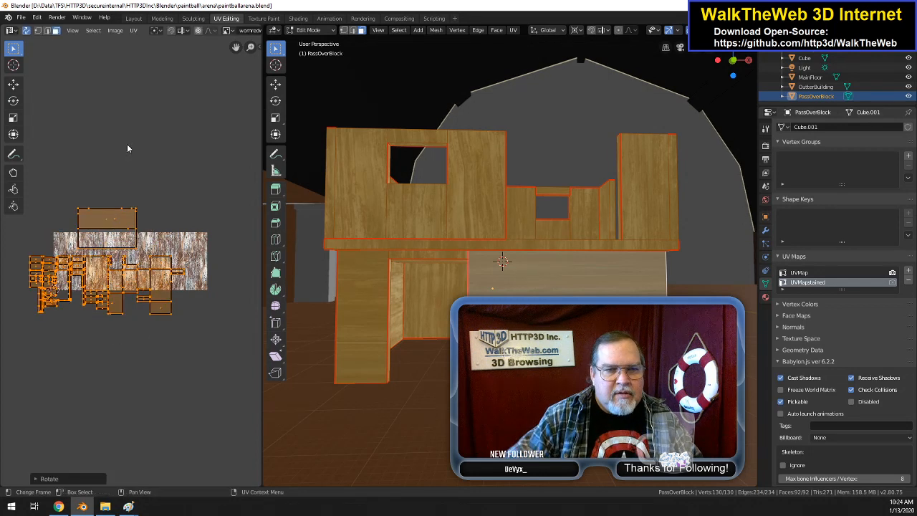
Step: Unwrap the narrow and wide lower wall faces together and rotate their two UV islands by 90 degrees
click(368, 310)
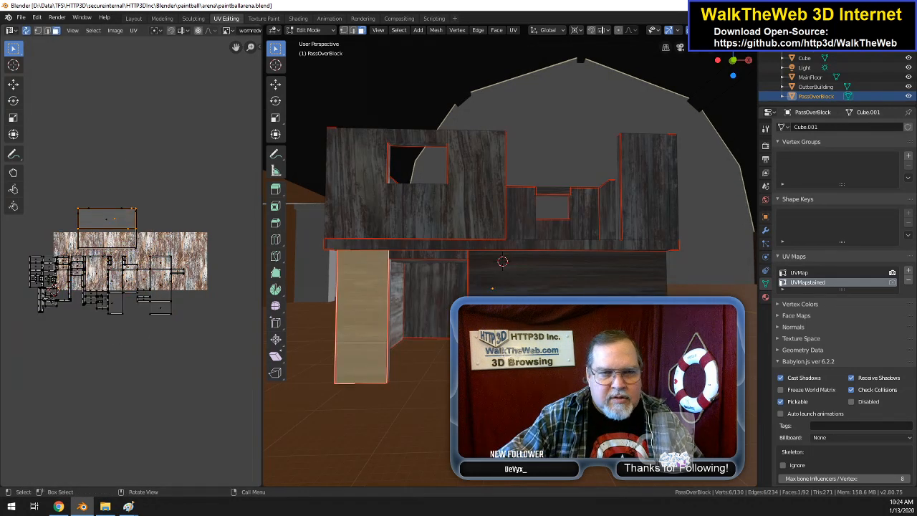
click(527, 281)
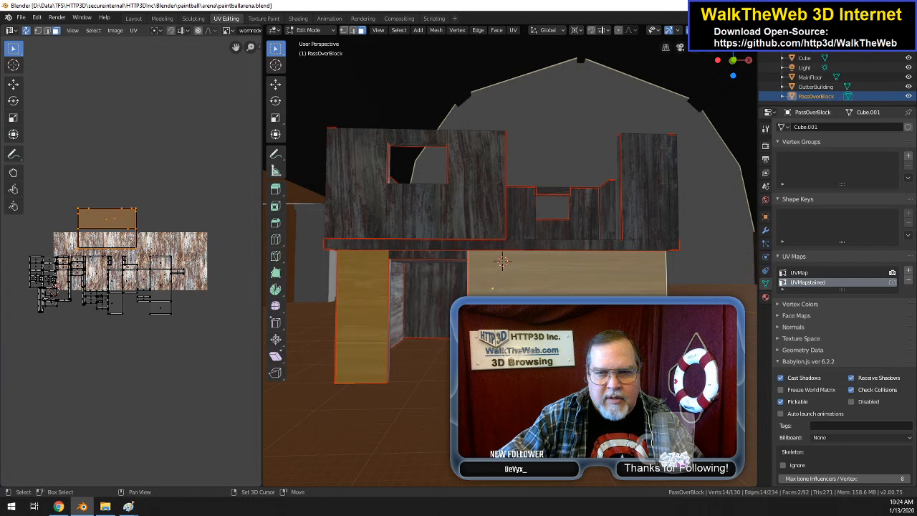
click(513, 30)
click(528, 42)
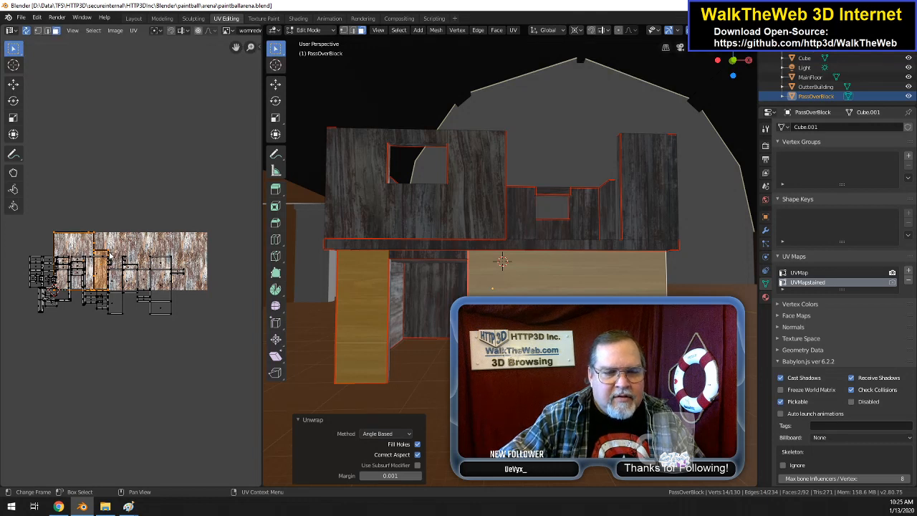
text(r90)
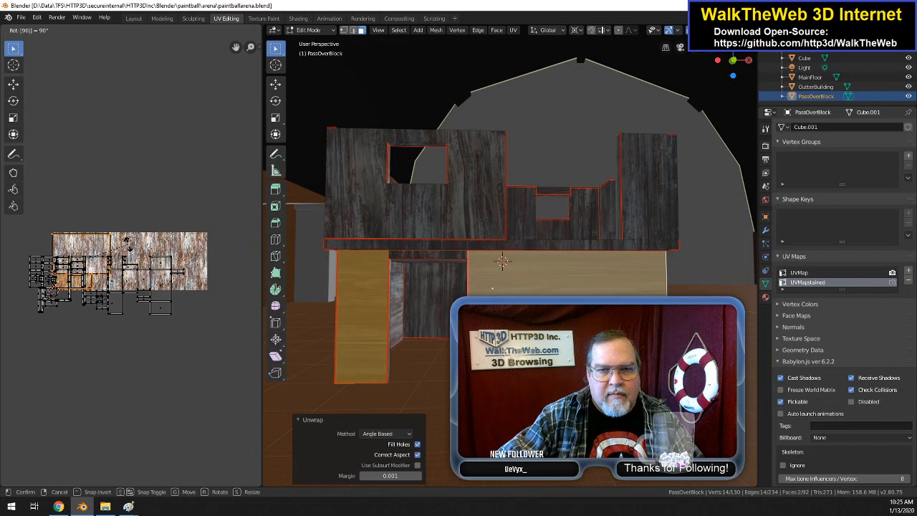
click(127, 243)
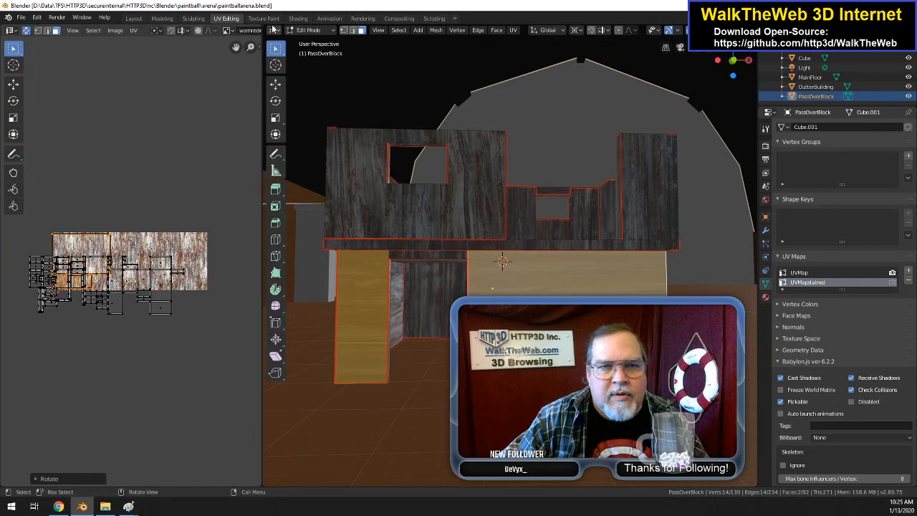
Step: Check the grain direction on PassOverBlock's lower walls in the Shading workspace, and return to UV Editing
click(298, 18)
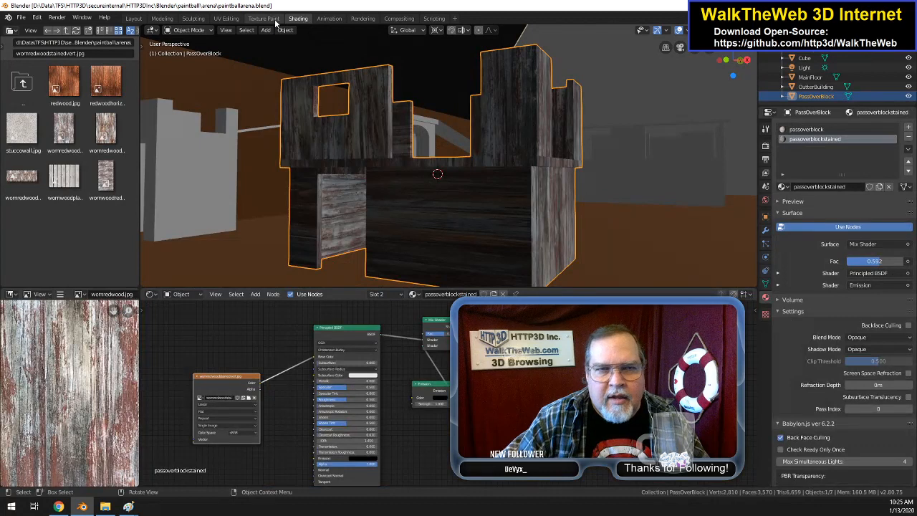
click(226, 18)
right_click(503, 261)
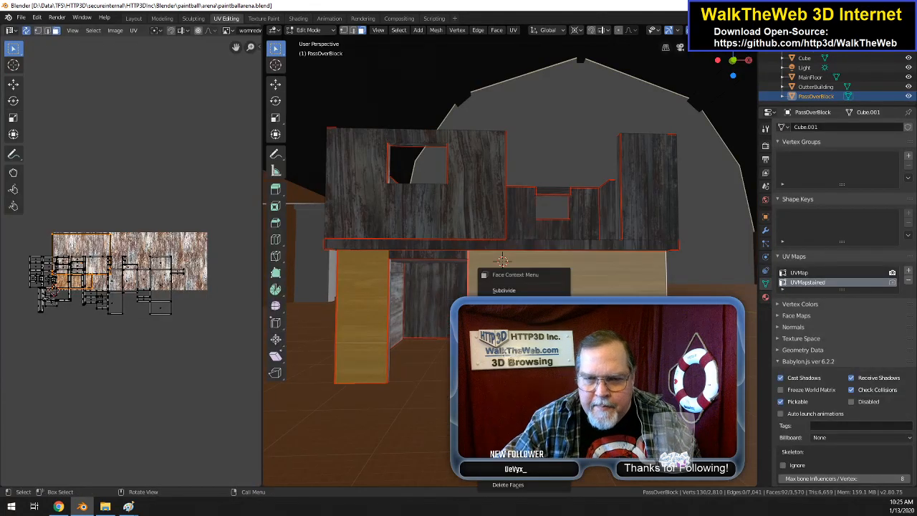
Step: Delete PassOverBlock's UVMapstained UV map and add a new UV map named UVMapstain in its place
click(908, 281)
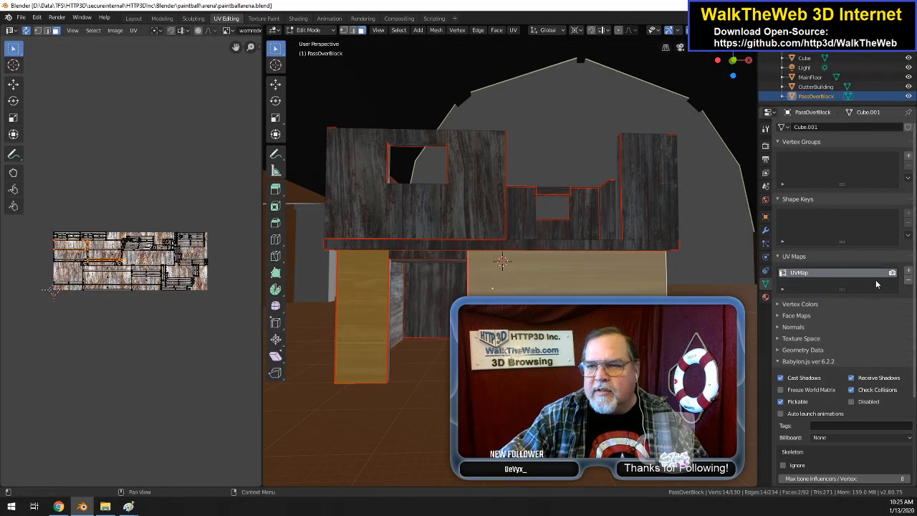
click(909, 270)
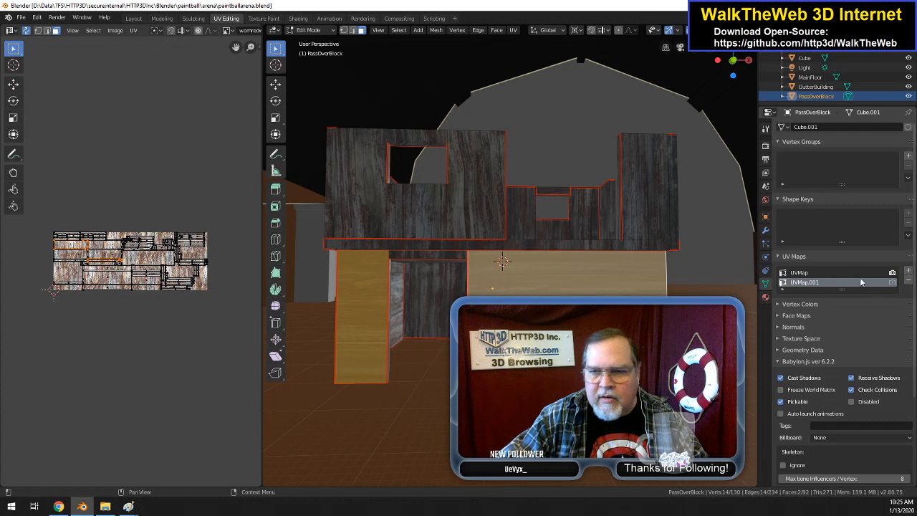
double_click(822, 282)
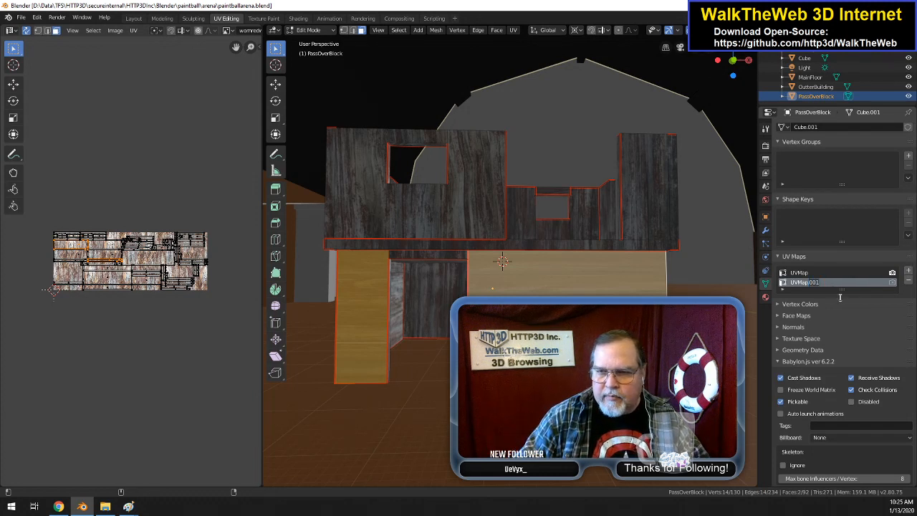
text(UVMapstai)
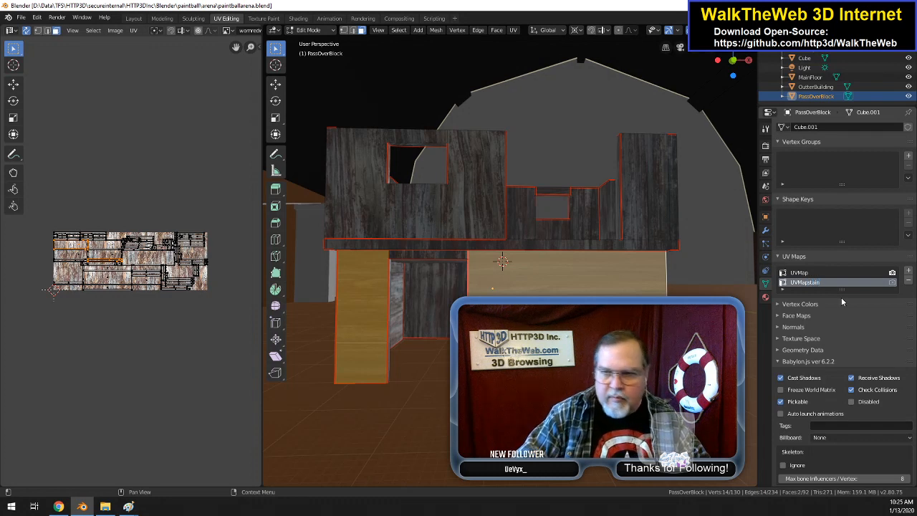
text(n)
key(Return)
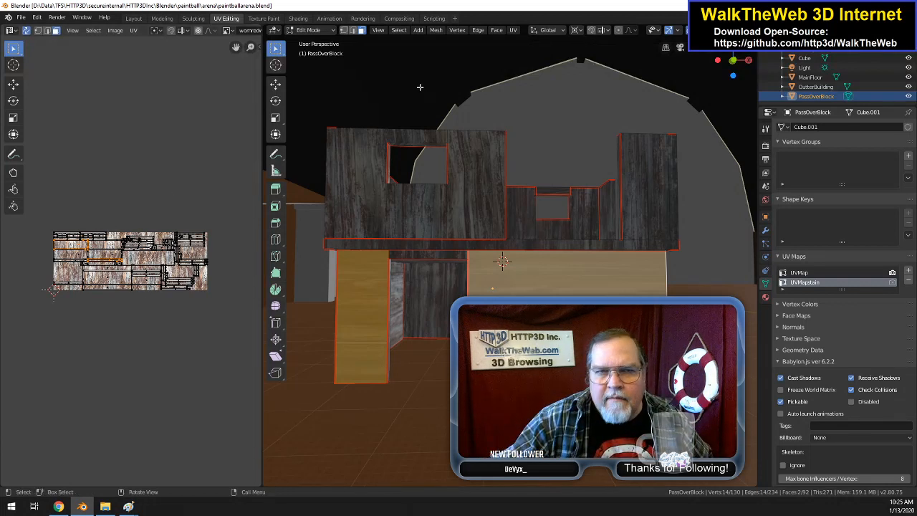
Step: Unwrap PassOverBlock's two lower wall faces, and unwrap all of the object's faces together in the UVMapstain map
click(513, 29)
click(520, 47)
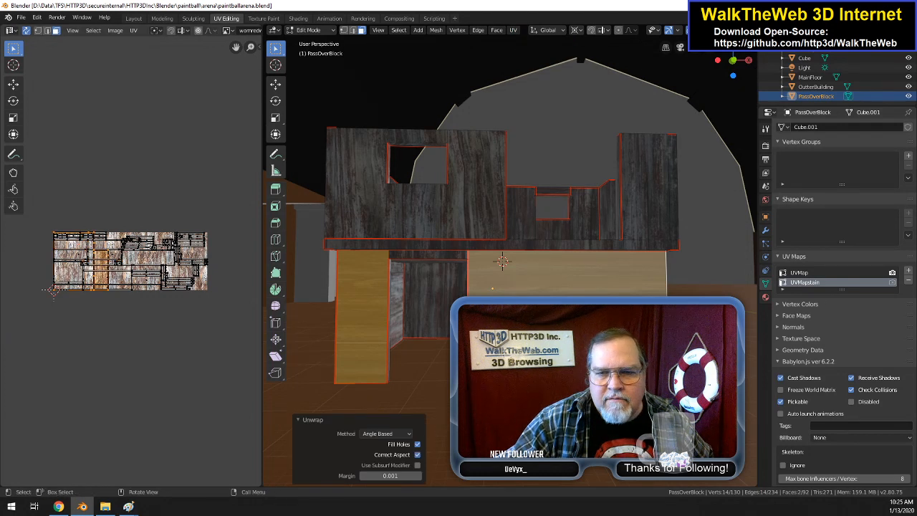
shift+click(344, 316)
click(352, 317)
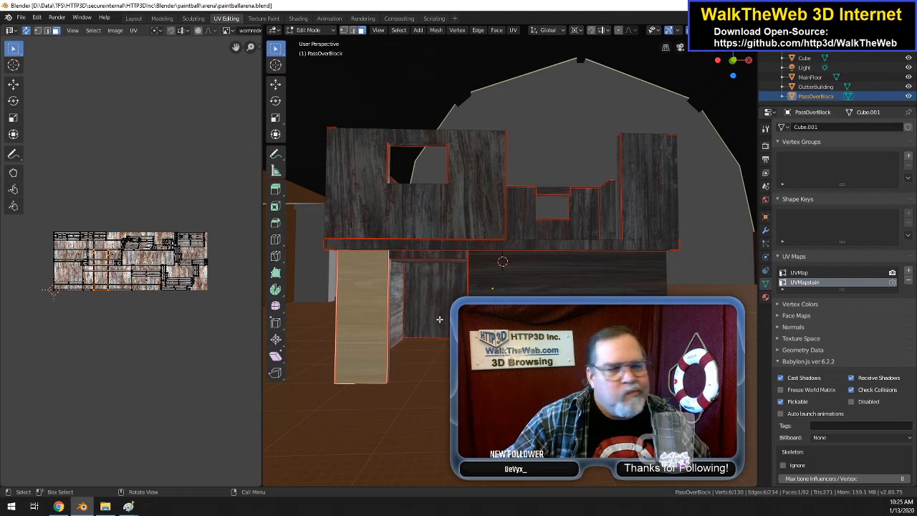
key(a)
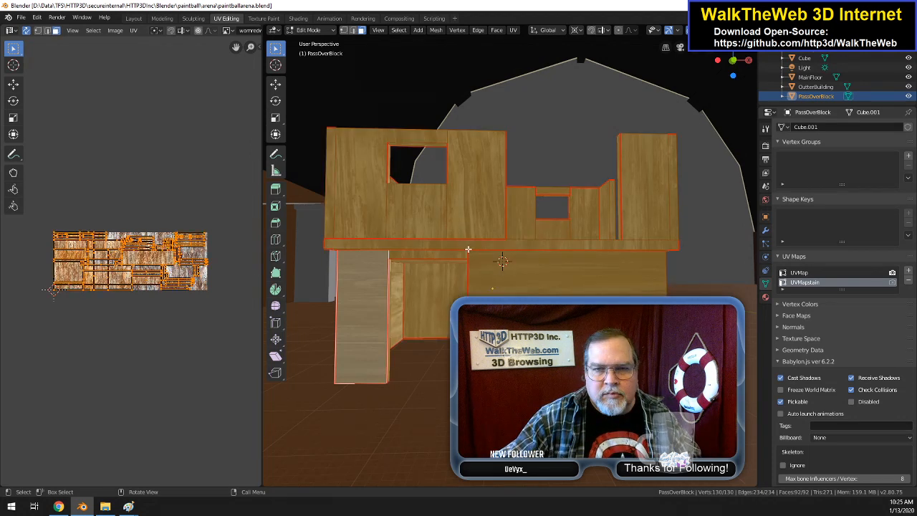
click(513, 30)
click(530, 43)
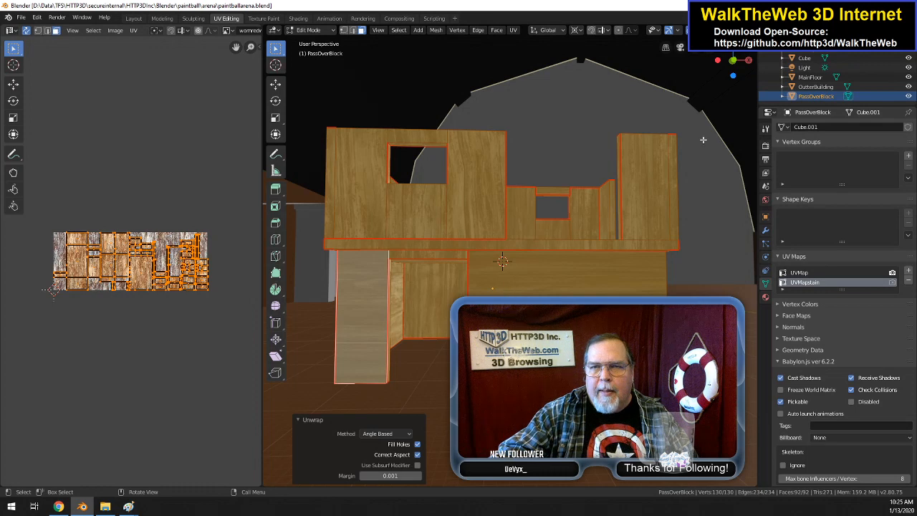
Step: Examine PassOverBlock's wood texture from several angles, and inspect its upper floor and inner walls up close in the Texture Paint workspace
drag(732, 61, 658, 180)
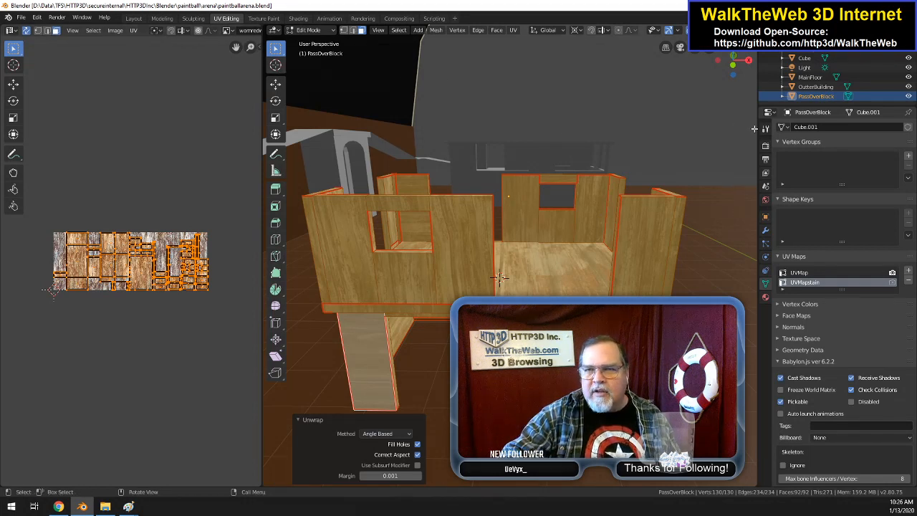
click(765, 128)
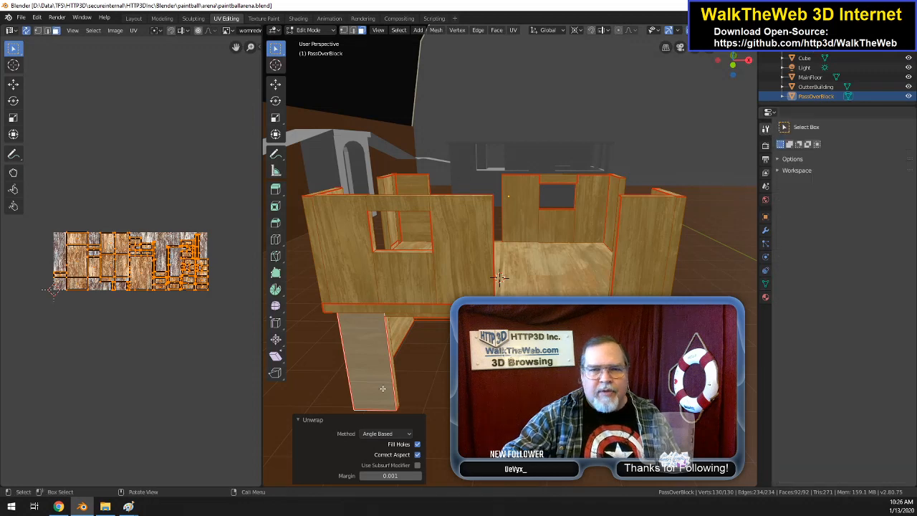
drag(732, 64, 689, 98)
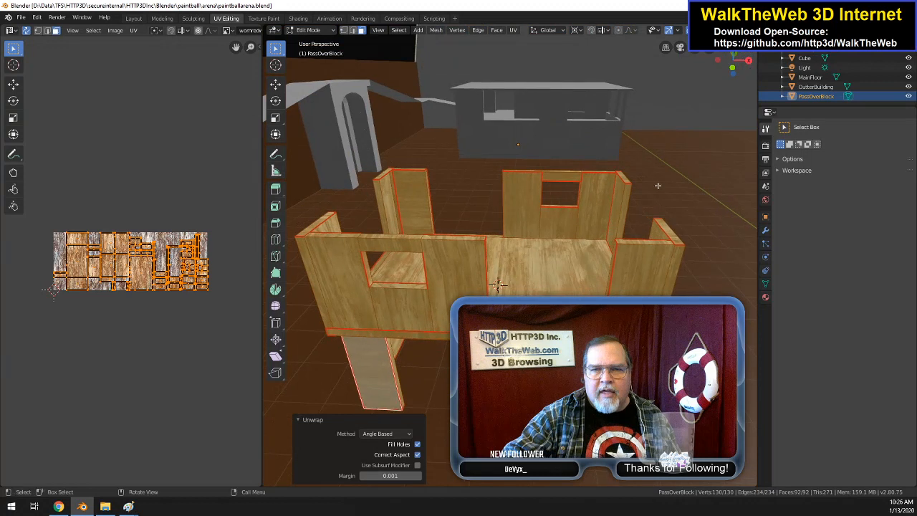
drag(723, 70, 737, 75)
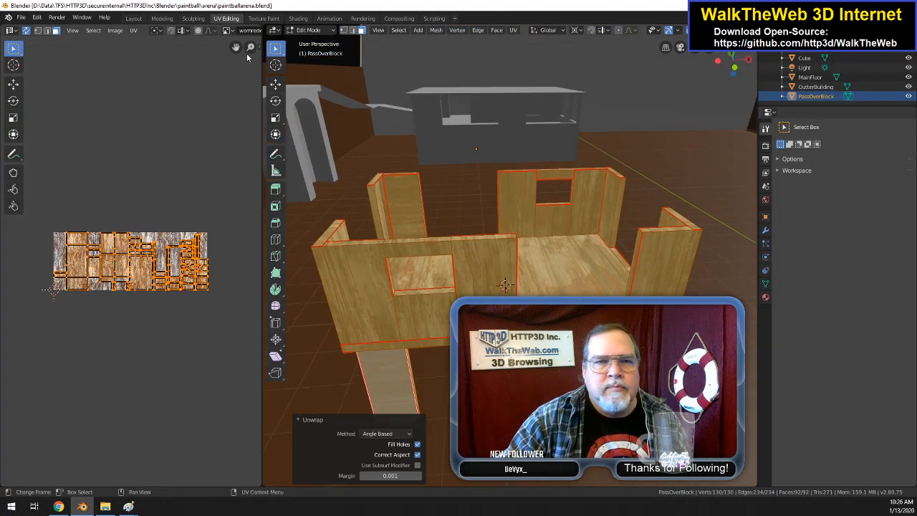
click(263, 19)
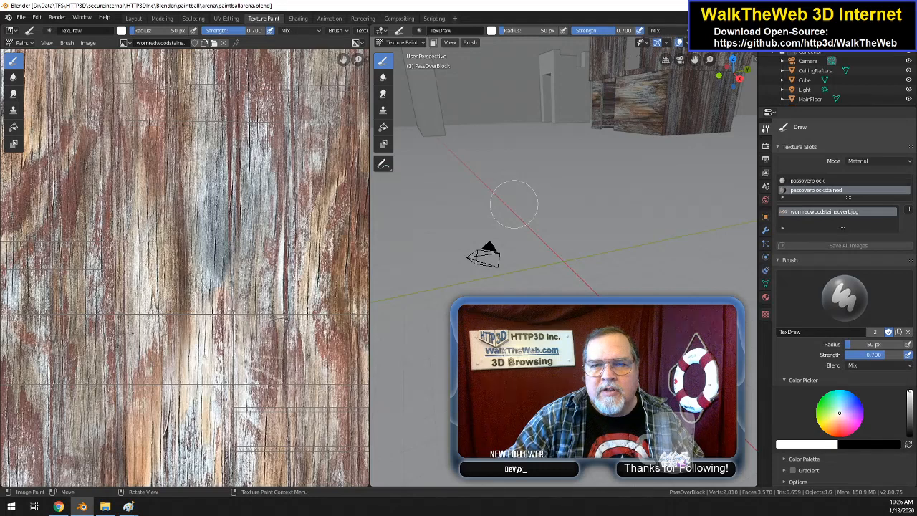
scroll(514, 204, down, 5)
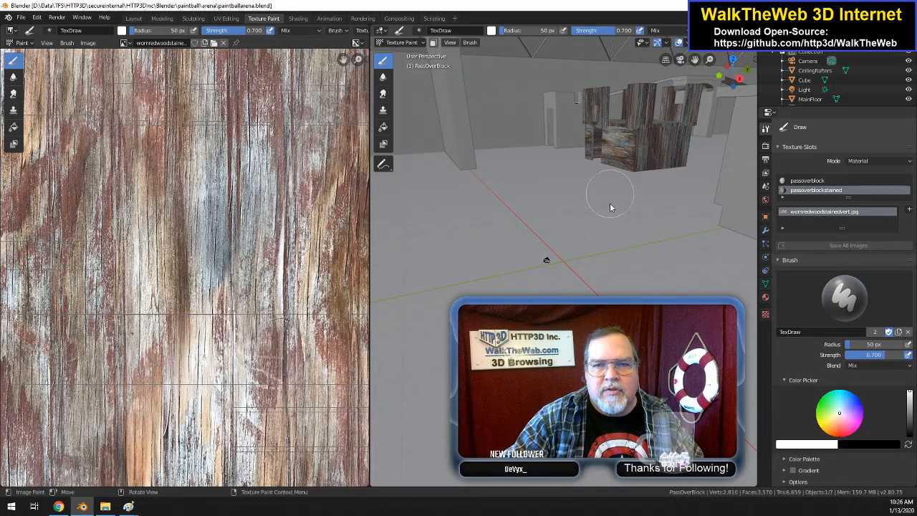
scroll(630, 210, down, 7)
middle_drag(632, 210, 689, 105)
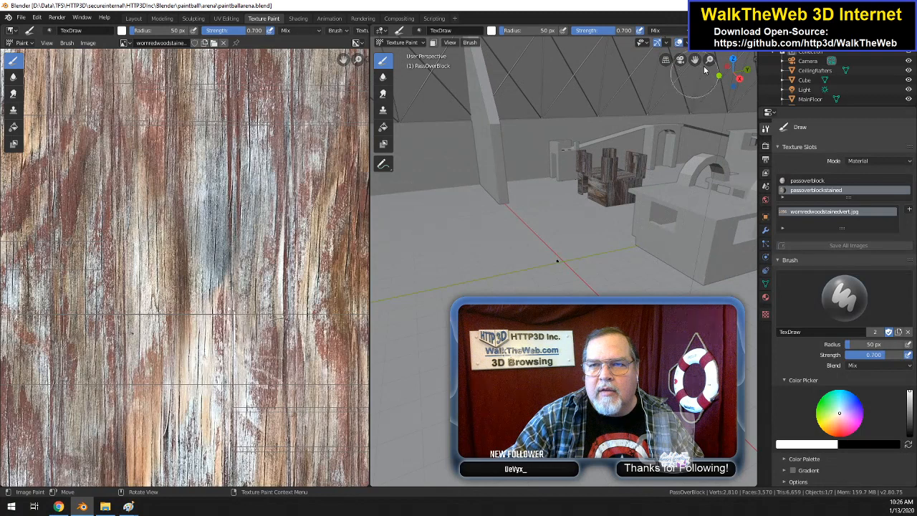
drag(731, 77, 625, 78)
drag(694, 60, 499, 145)
scroll(706, 143, up, 10)
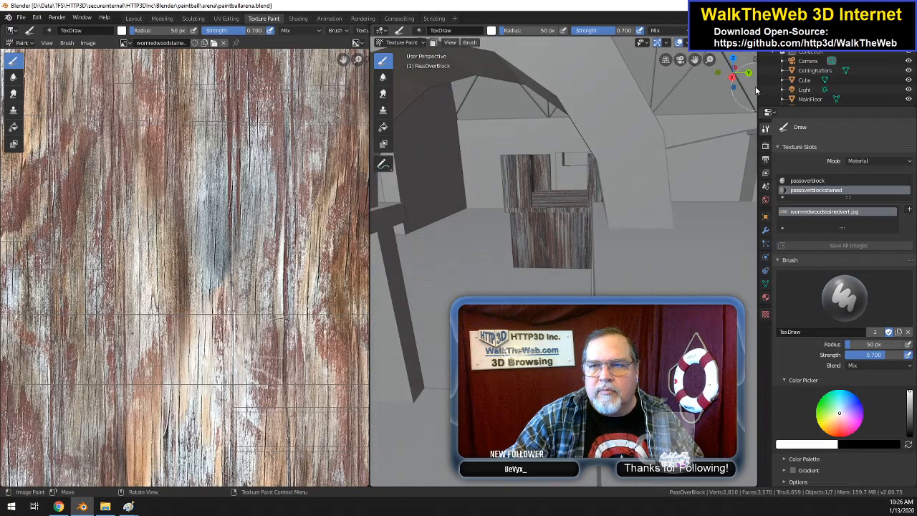
drag(743, 81, 720, 95)
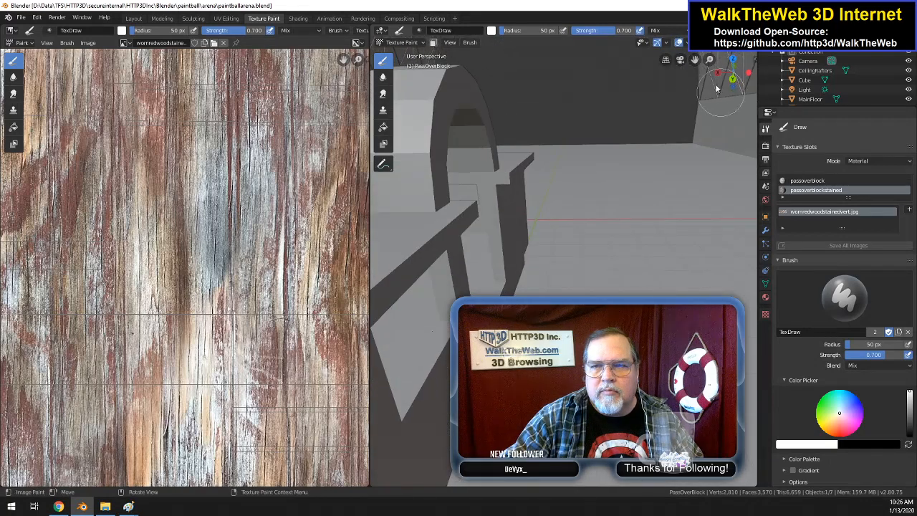
drag(694, 60, 411, 62)
drag(733, 77, 707, 117)
scroll(690, 135, up, 1)
scroll(690, 134, down, 3)
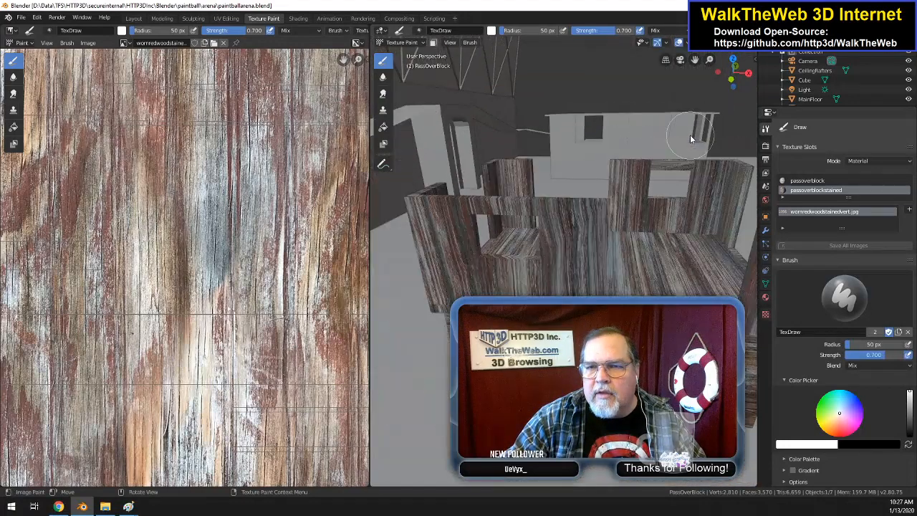
scroll(689, 135, up, 1)
mouse_move(732, 75)
mouse_down()
mouse_move(720, 80)
mouse_move(714, 109)
mouse_up()
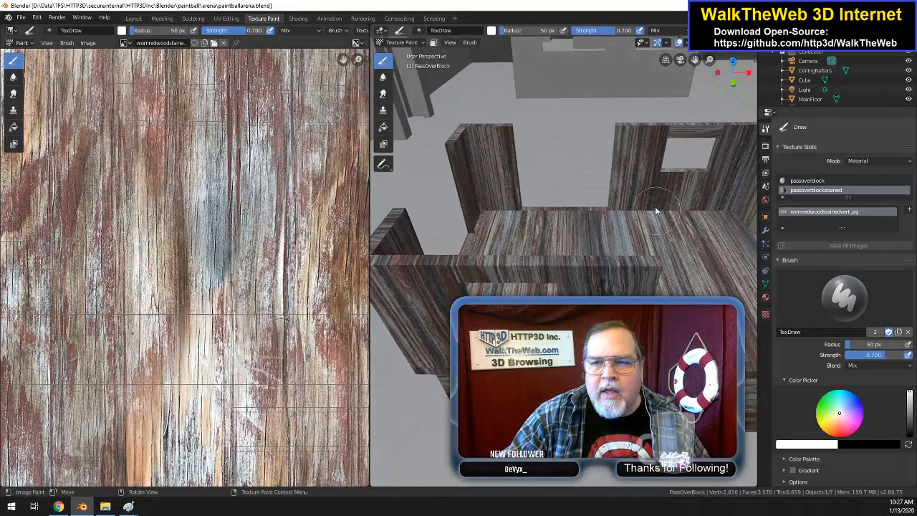
Step: Set the TexDraw brush to a mid grey colour with a radius of 23 px and a strength of 0.445
right_click(624, 212)
drag(609, 270, 609, 271)
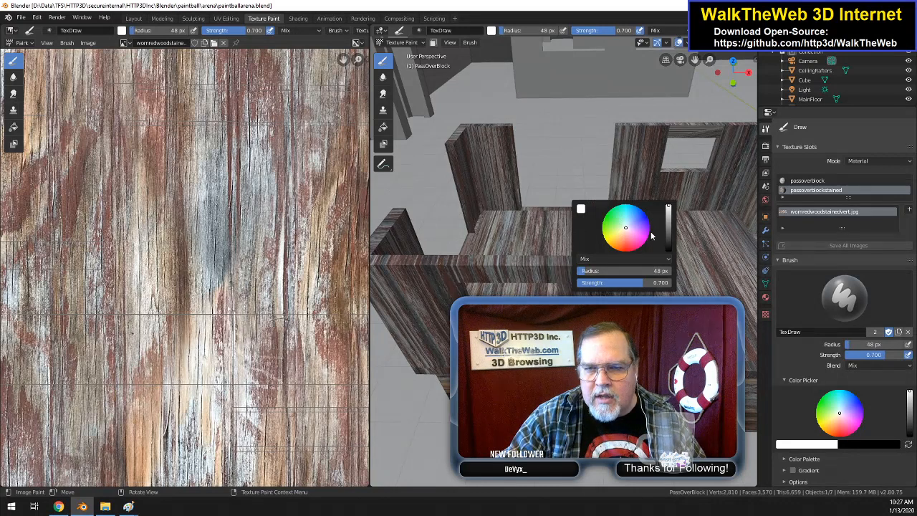
click(667, 226)
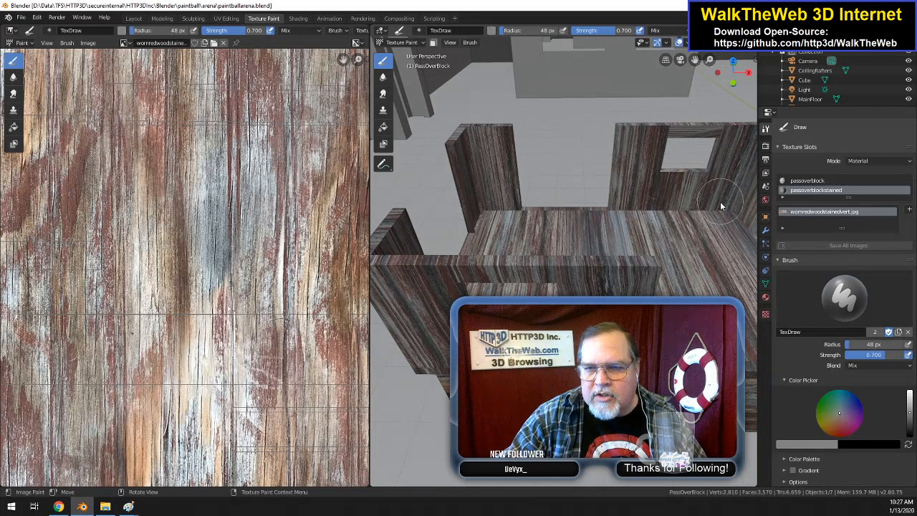
right_click(705, 220)
drag(681, 278, 671, 278)
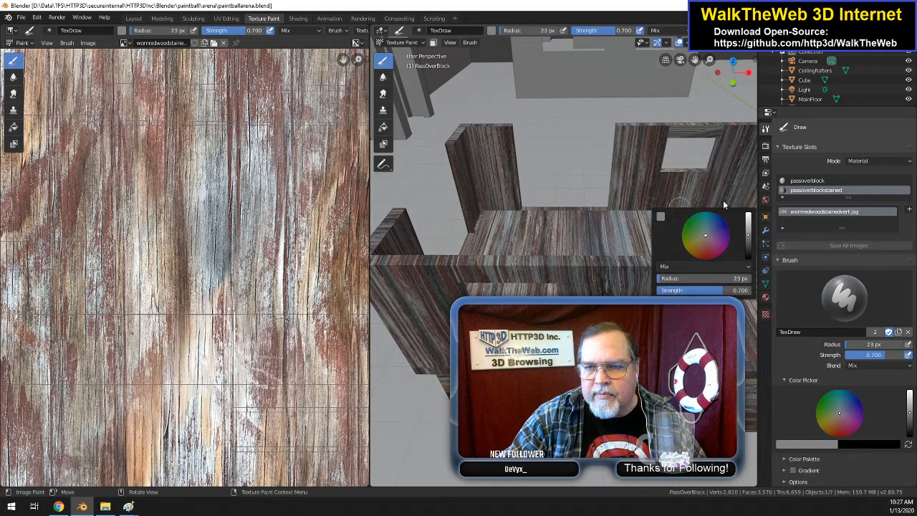
drag(713, 290, 689, 289)
Step: Paint soft shading along the base and corner of the upper inner walls with a darkened brush colour, and undo the last stroke
mouse_move(727, 204)
mouse_down()
mouse_move(664, 221)
mouse_move(735, 205)
mouse_move(695, 210)
mouse_up()
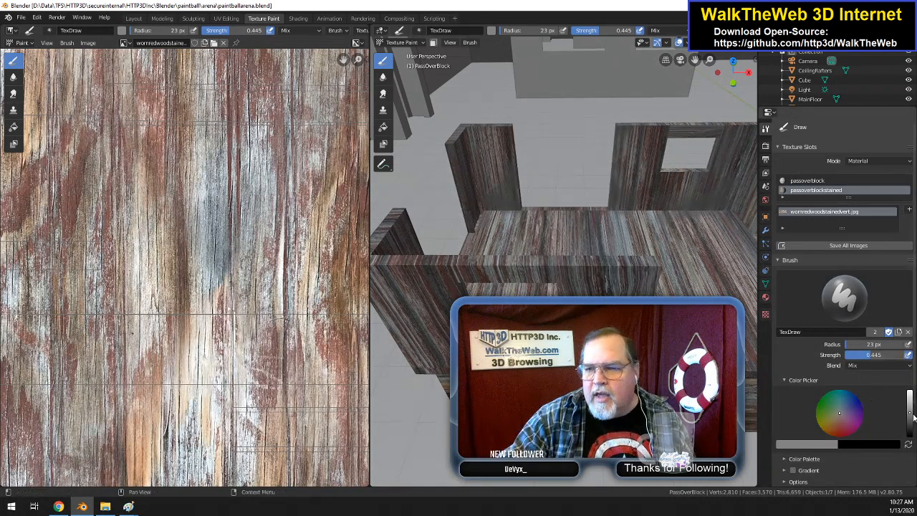
drag(910, 415, 909, 425)
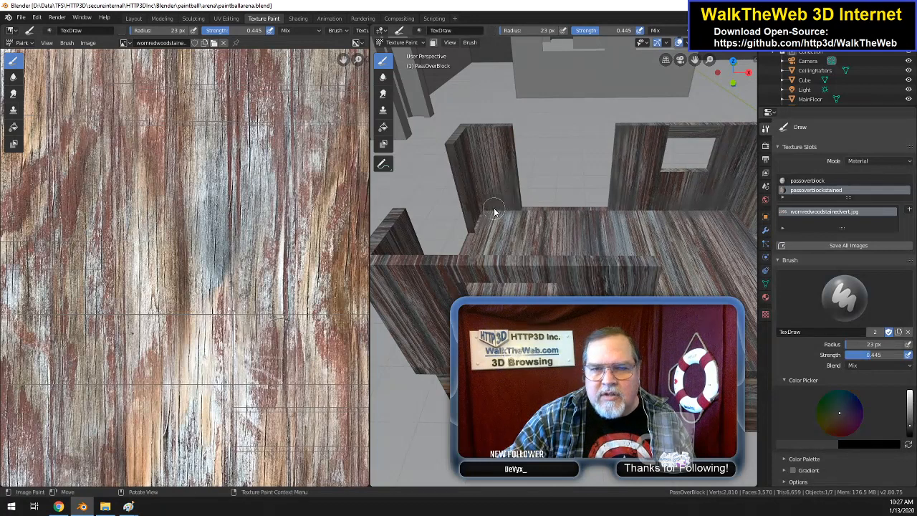
drag(502, 203, 537, 199)
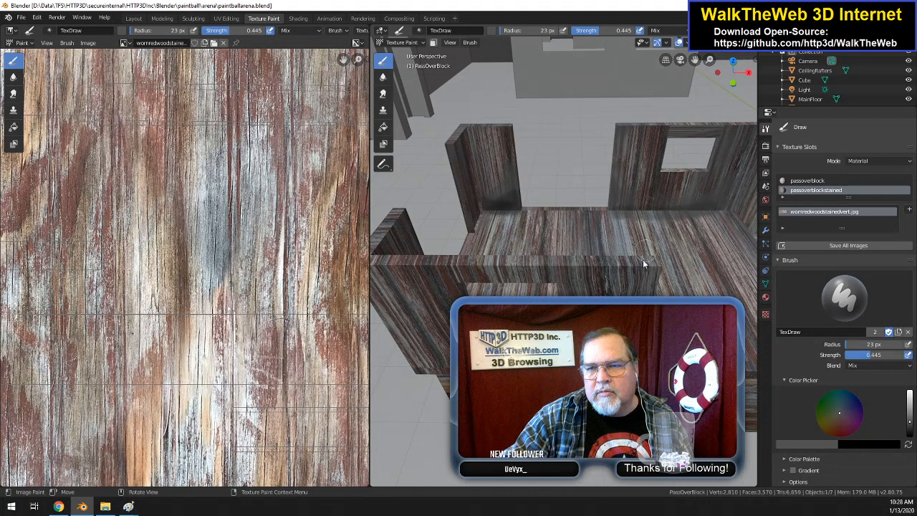
drag(730, 195, 701, 218)
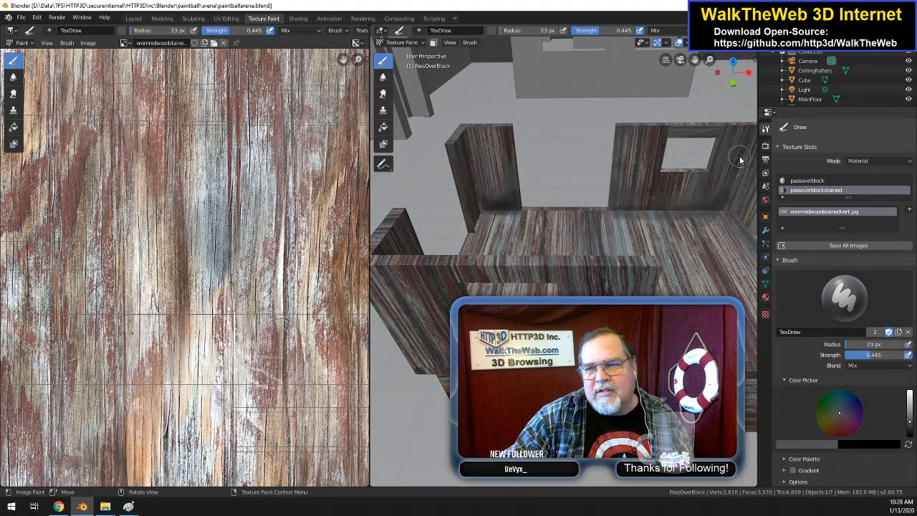
drag(741, 162, 712, 247)
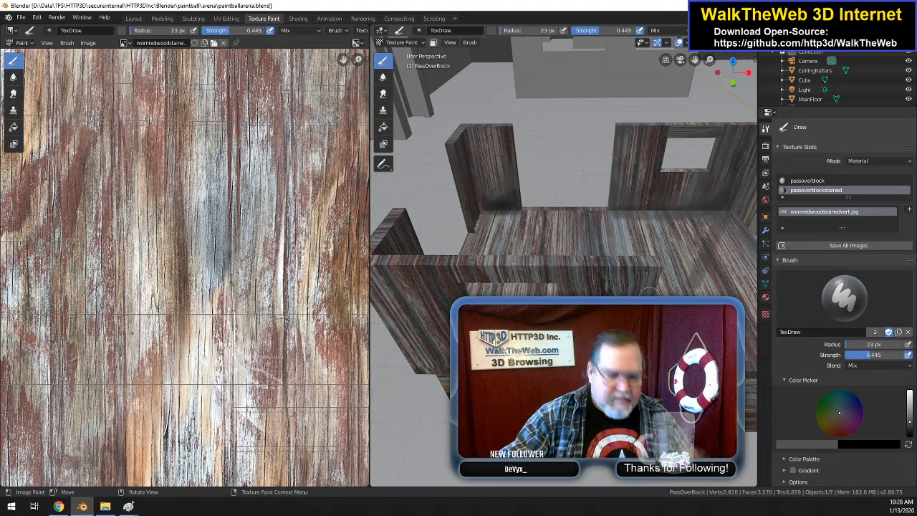
key(ctrl+z)
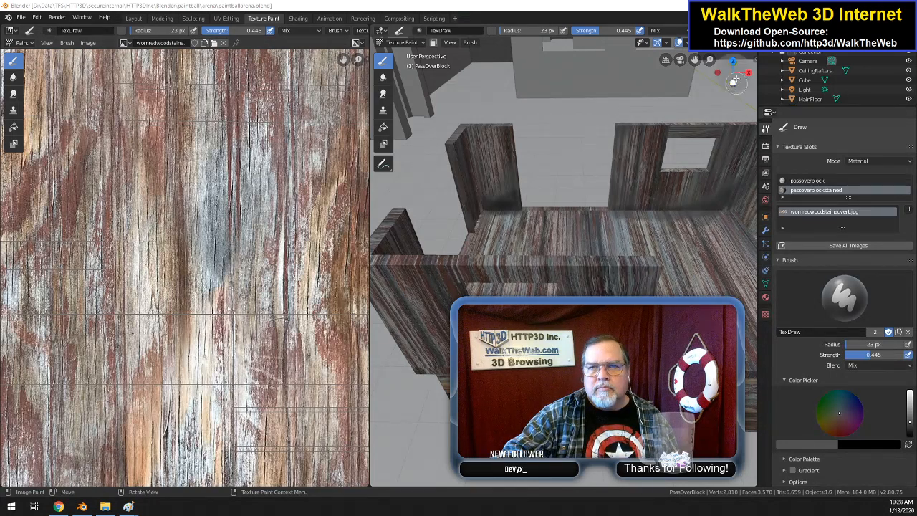
Step: Check the painted wall shading from other angles, undo the paint strokes, and keep undoing PassOverBlock's recent unwrap and selection changes in Edit Mode
mouse_move(732, 74)
mouse_down()
mouse_move(702, 83)
mouse_move(681, 118)
mouse_up()
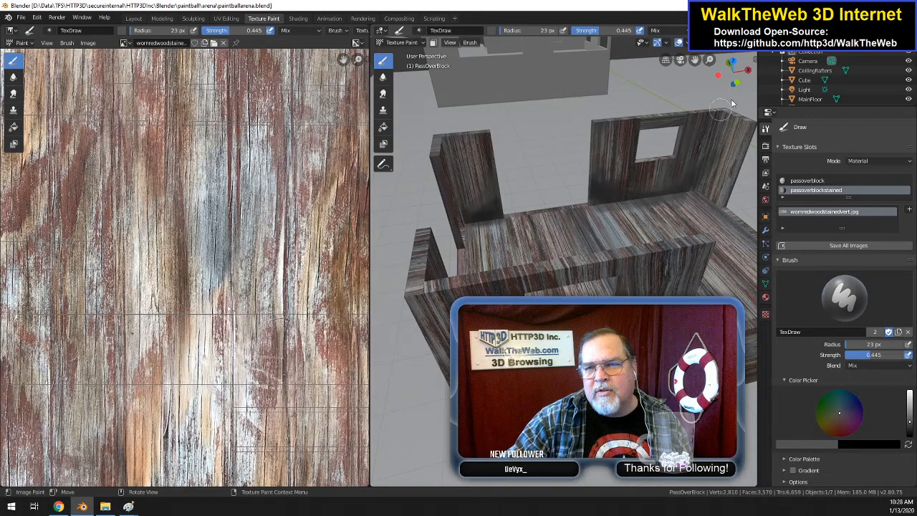
drag(733, 79, 466, 86)
drag(609, 108, 387, 122)
drag(733, 74, 627, 73)
middle_drag(627, 74, 724, 98)
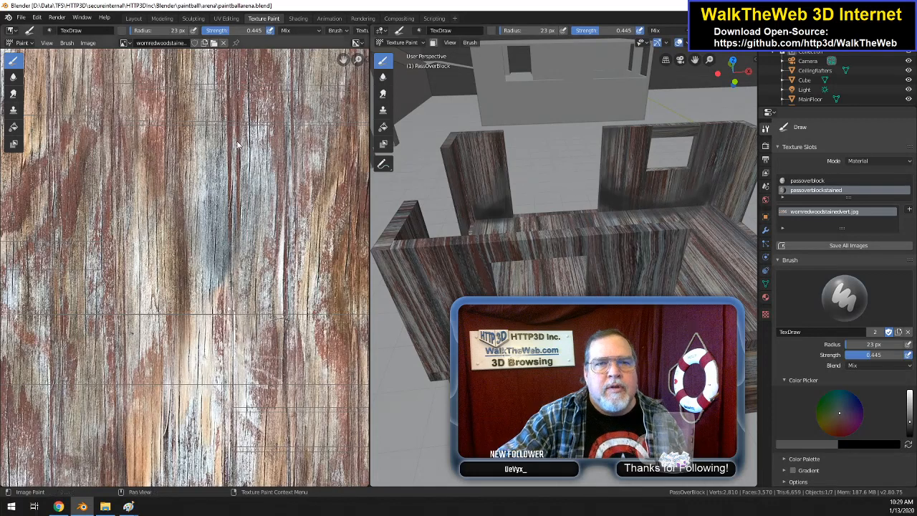
click(21, 17)
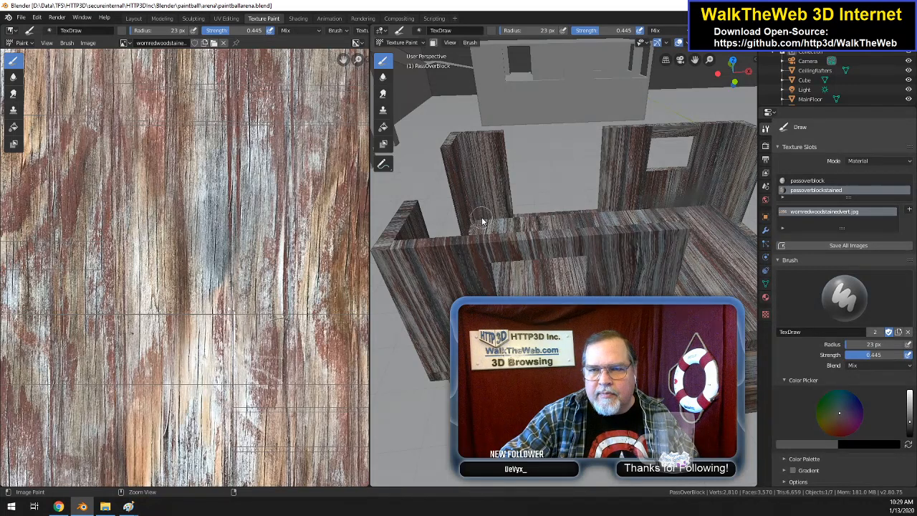
key(Tab)
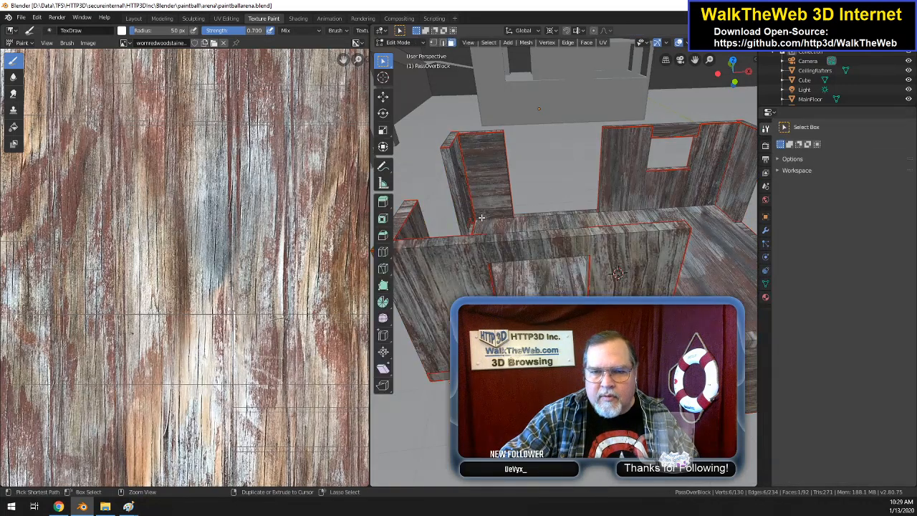
key(ctrl+z)
key(ctrl+z)
key(ctrl+z)
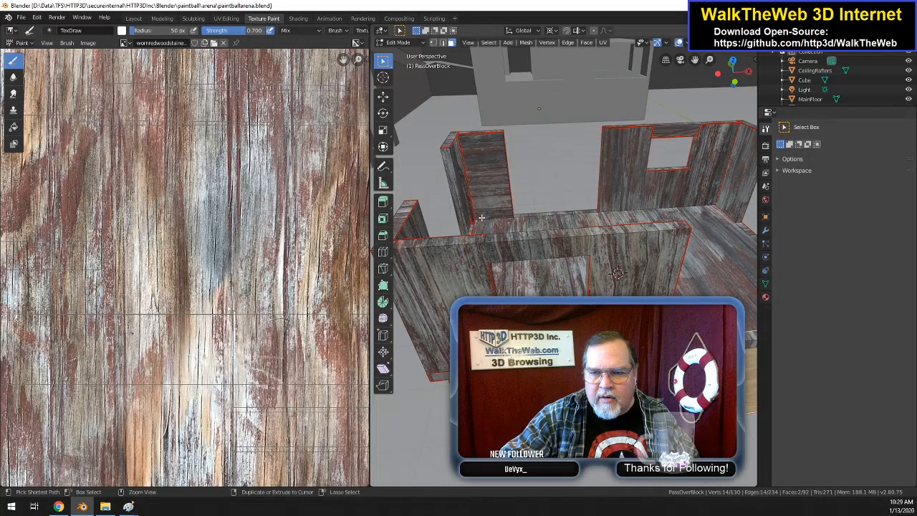
key(ctrl+z)
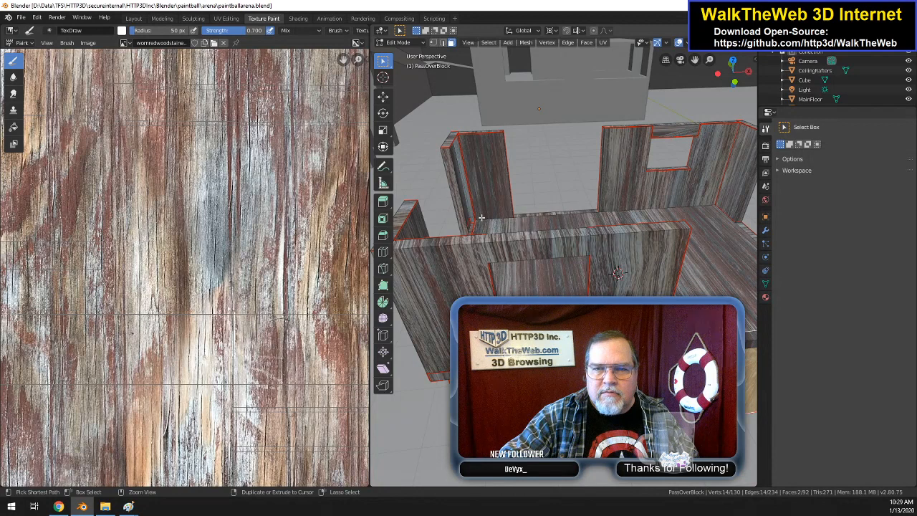
Step: Check PassOverBlock's full UV layout in the UV Editing workspace, clear the selection, and show its material settings
key(Tab)
key(Tab)
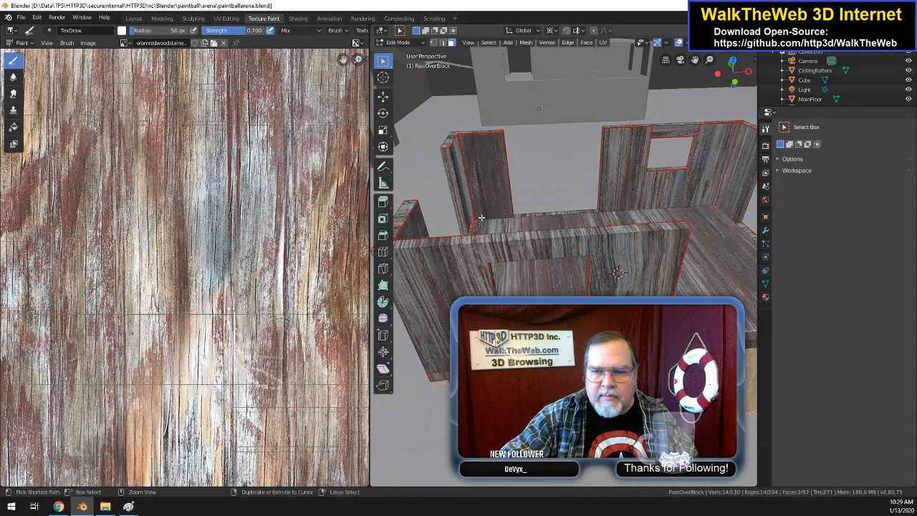
key(a)
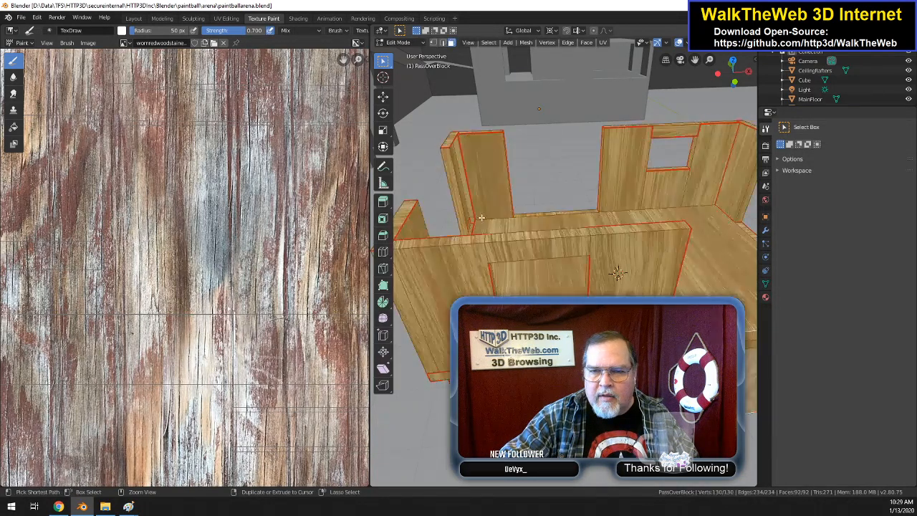
click(227, 18)
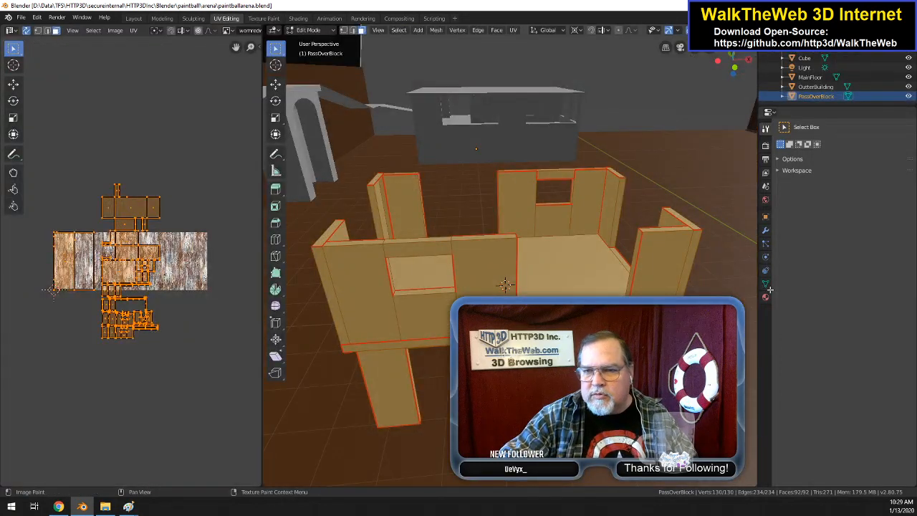
key(alt+a)
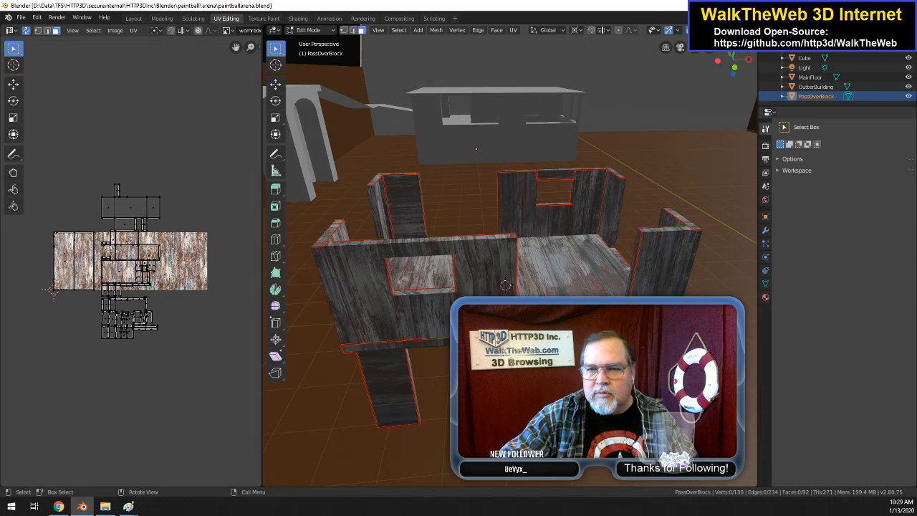
click(765, 297)
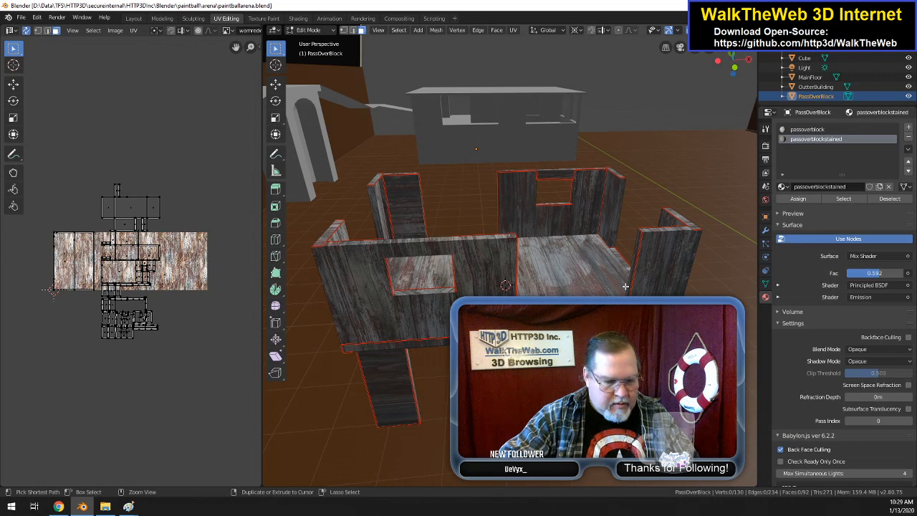
Step: Undo PassOverBlock's recent face selections and UV layout changes one after another in Edit Mode
key(ctrl+z)
key(ctrl+z)
key(ctrl+z)
key(ctrl+z)
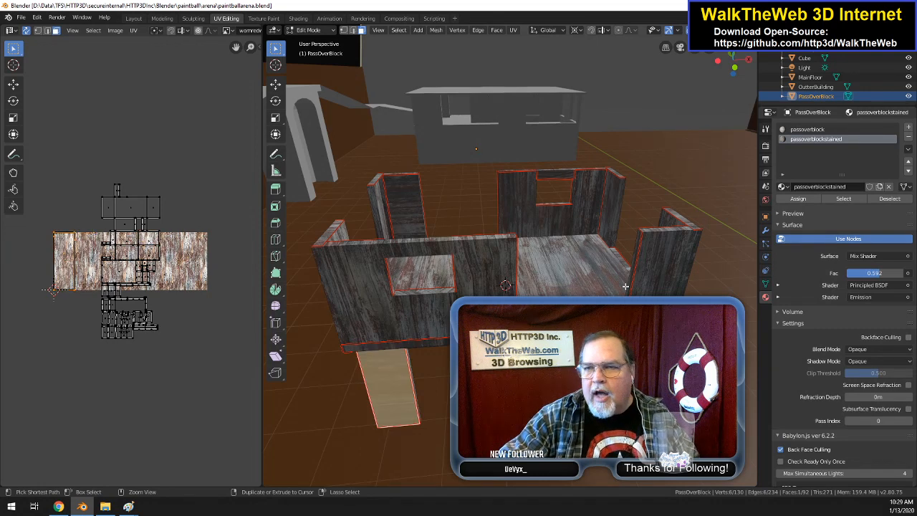
key(ctrl+z)
key(ctrl+z)
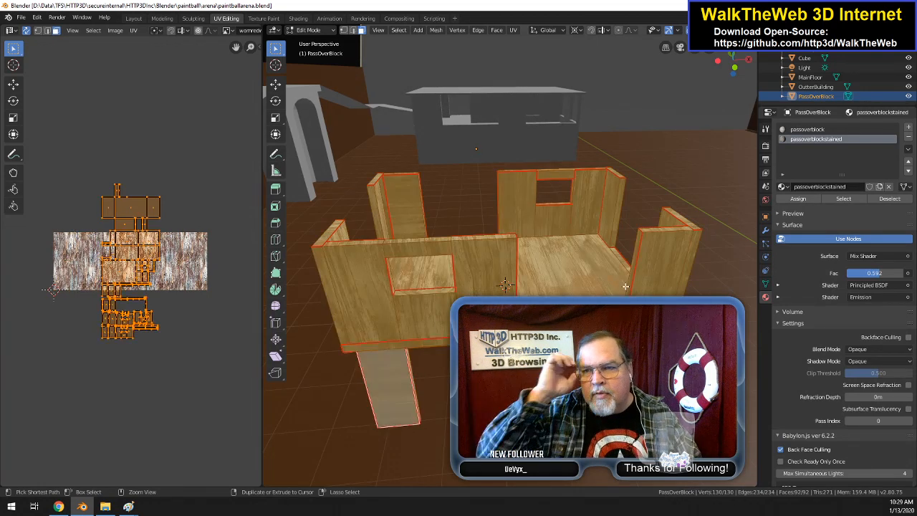
key(ctrl+z)
key(ctrl+z)
key(ctrl+z)
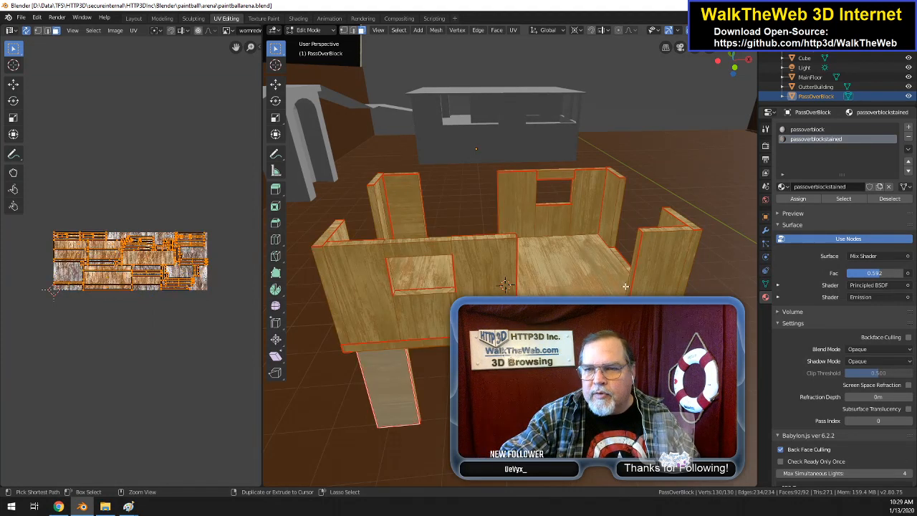
key(ctrl+z)
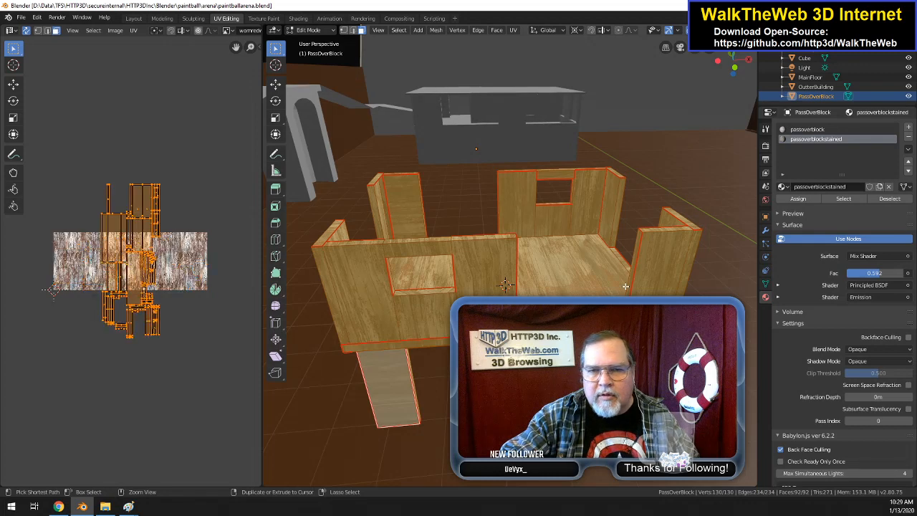
Step: Redo and undo PassOverBlock's last UV changes to compare the neighbouring history states
key(ctrl+shift+z)
key(ctrl+shift+z)
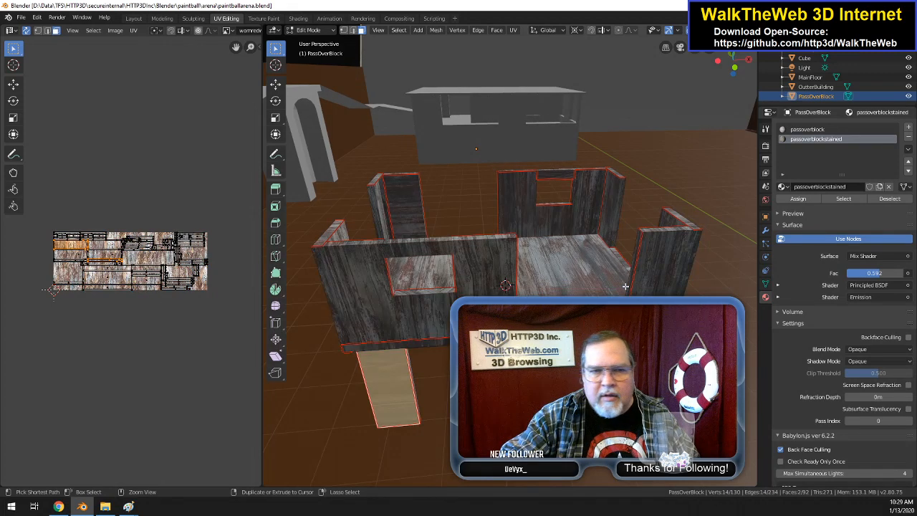
key(ctrl+z)
key(ctrl+z)
key(ctrl+shift+z)
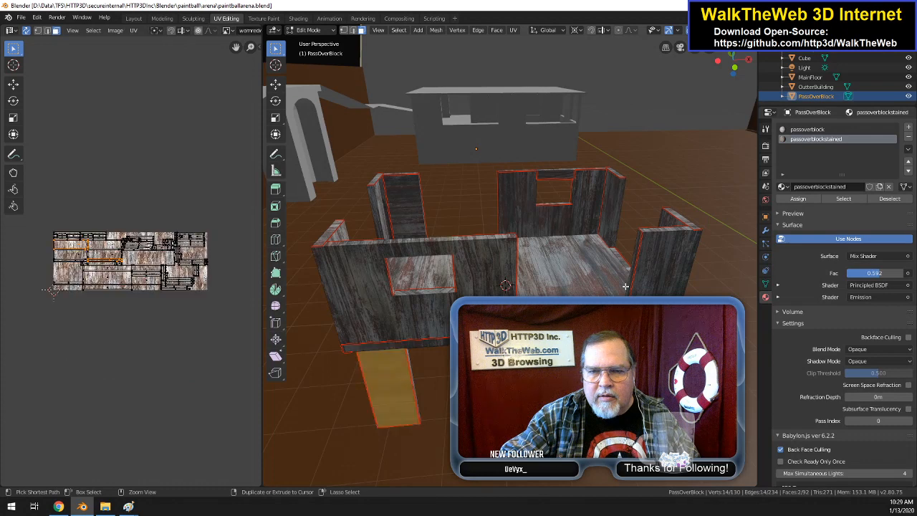
Step: Leave Edit Mode and undo further back through PassOverBlock's history, including the passoverblockstained mix factor change and older UV edits
key(Tab)
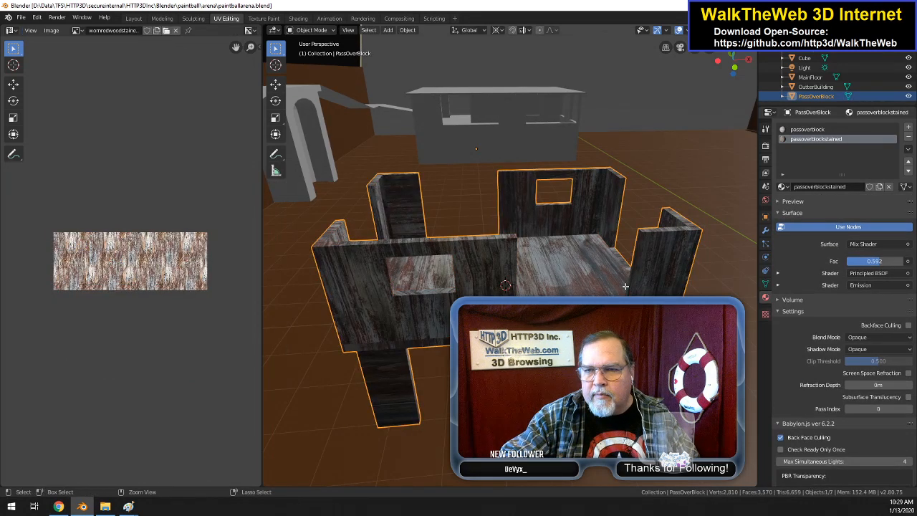
key(ctrl+z)
key(ctrl+z)
key(ctrl+z)
key(ctrl+z)
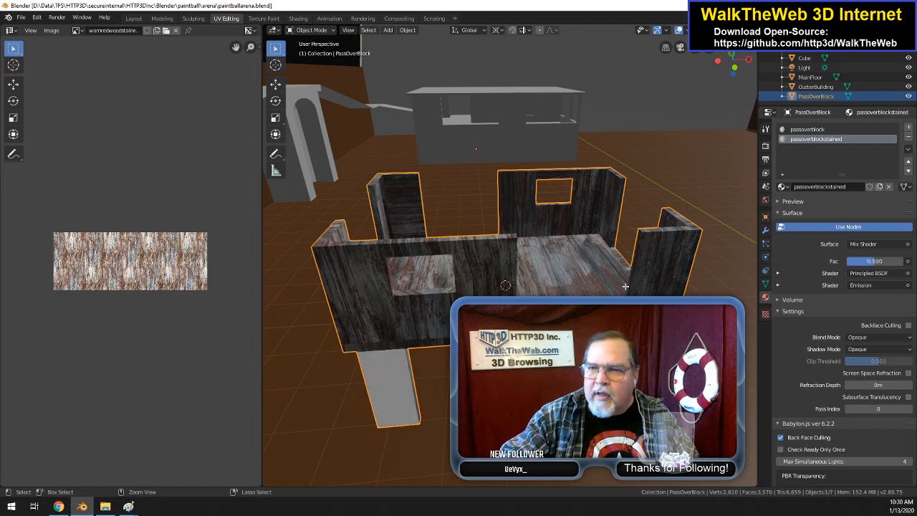
key(ctrl+z)
key(ctrl+z)
key(ctrl+z)
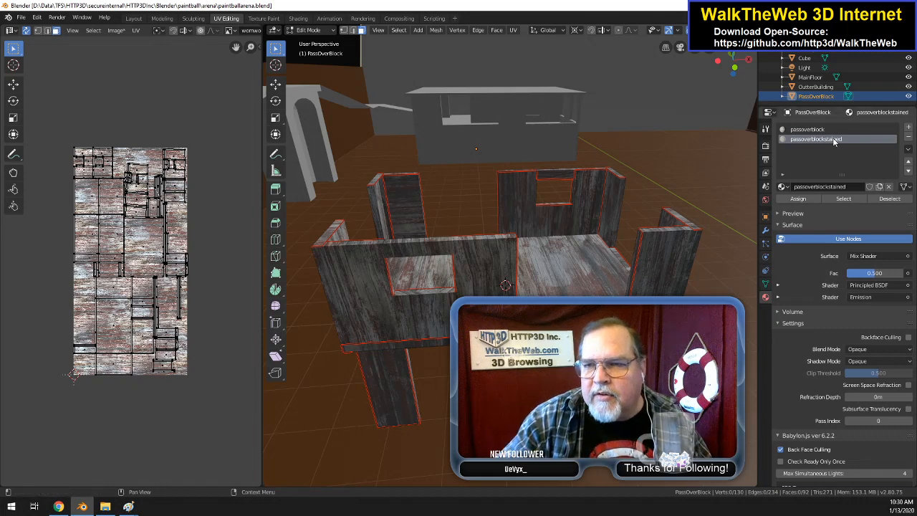
Step: In the Shading workspace, assign the passoverblockstained material to the large lower wall face of PassOverBlock beside the doorway
drag(742, 69, 696, 272)
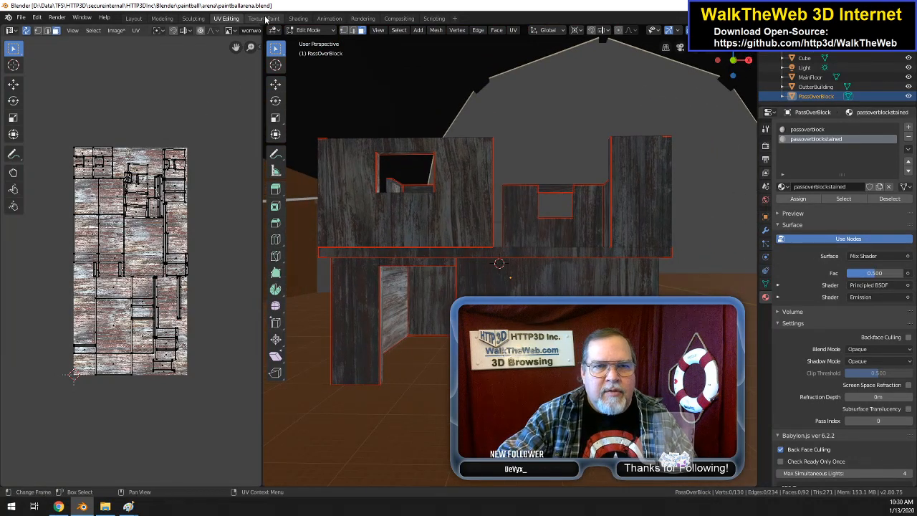
click(298, 17)
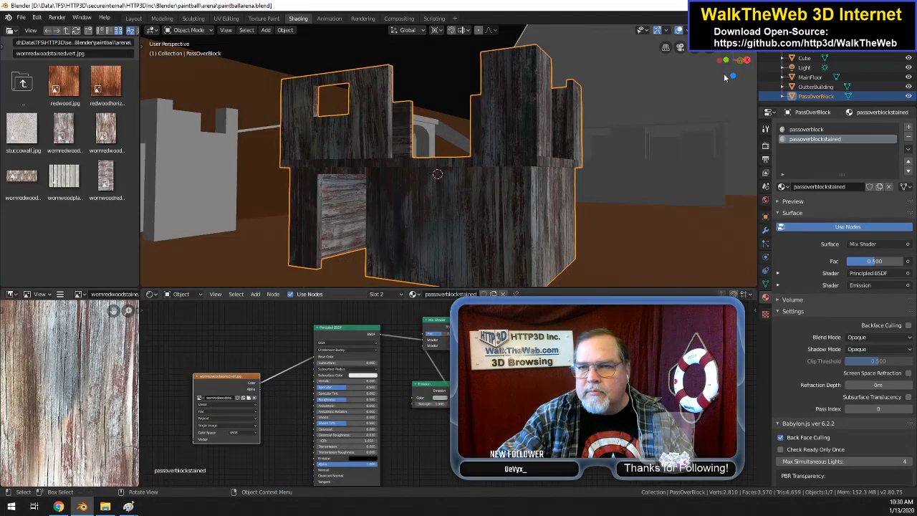
drag(729, 70, 542, 240)
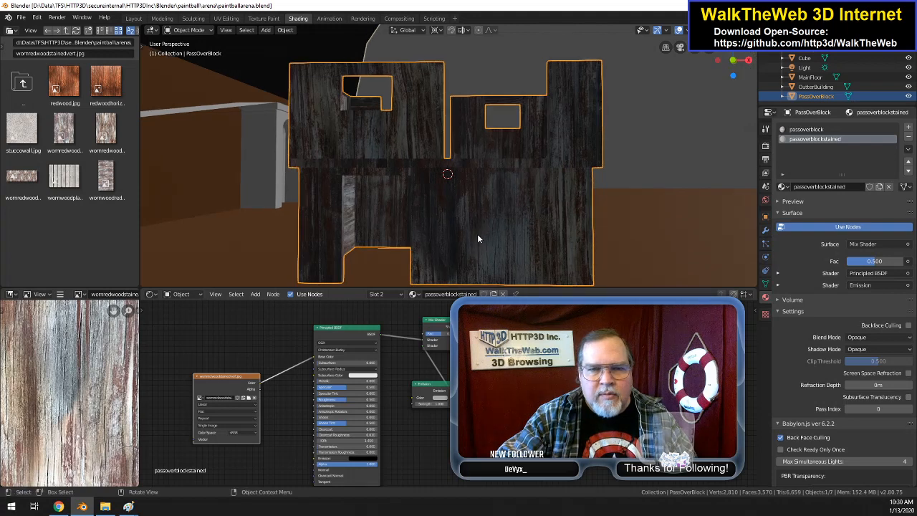
key(Tab)
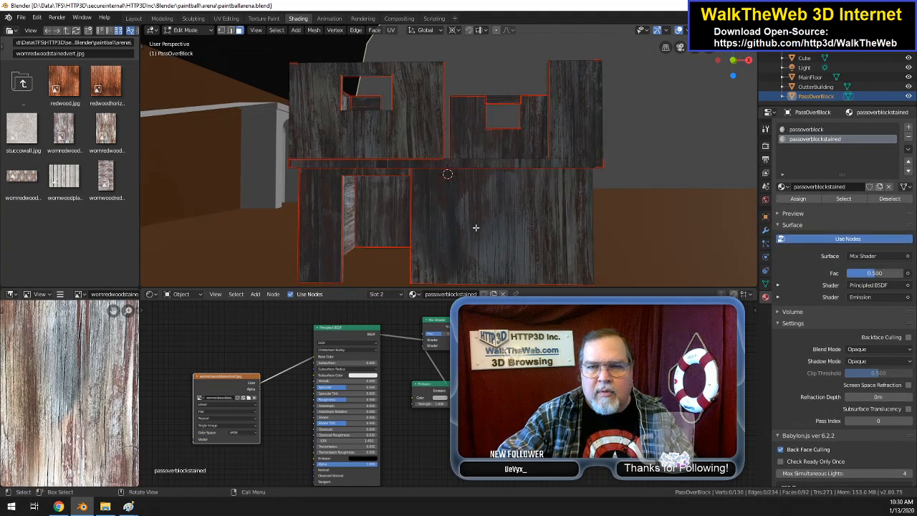
click(474, 226)
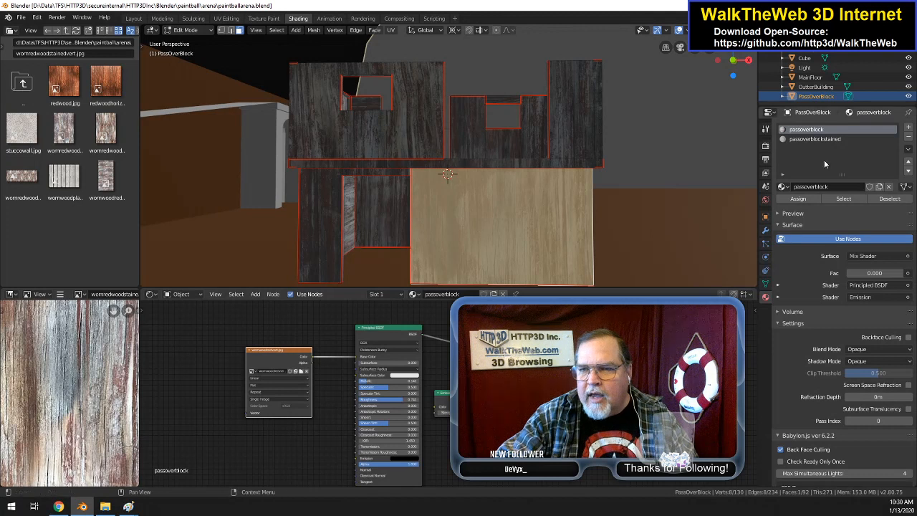
click(832, 141)
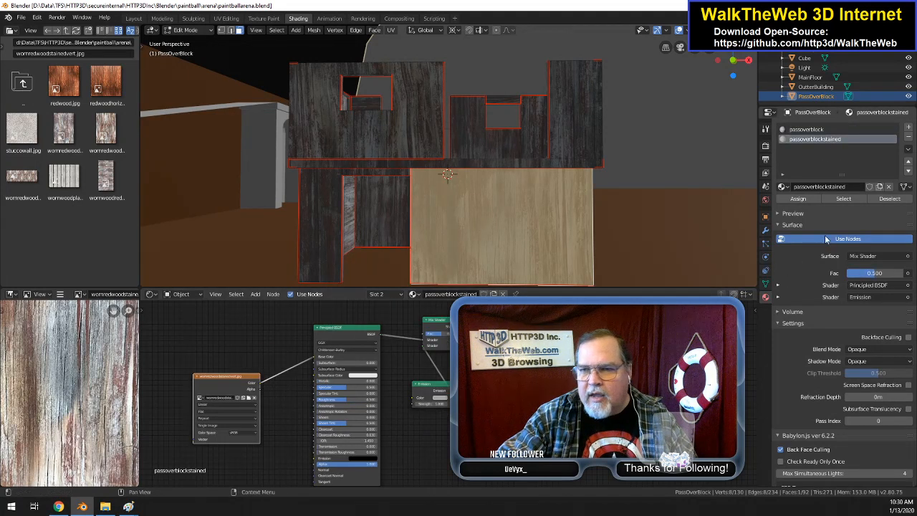
click(807, 202)
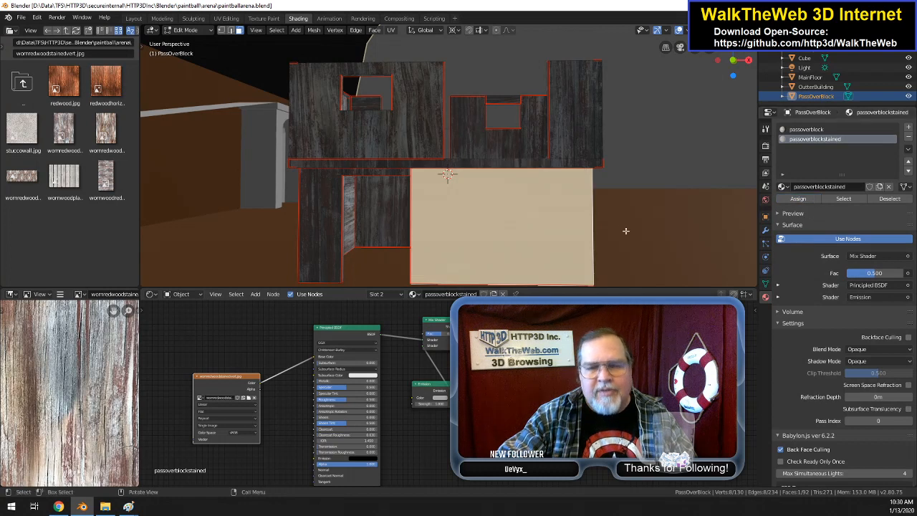
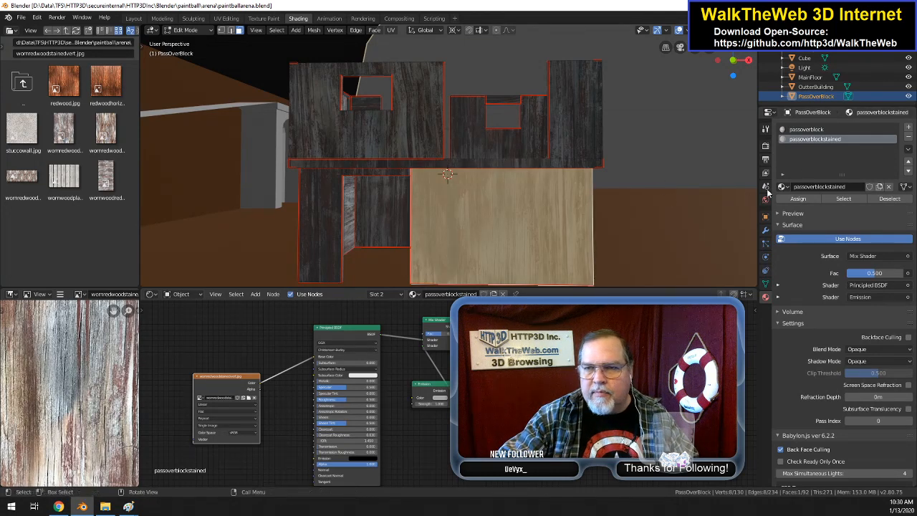
Step: Add a third material to PassOverBlock and use redwoodhorizontal.jpg as the image texture for its base color
click(909, 129)
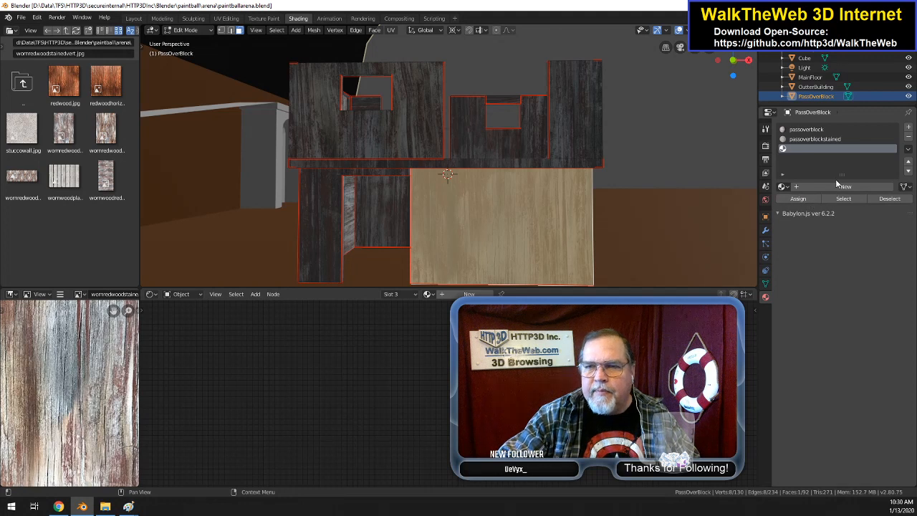
click(838, 186)
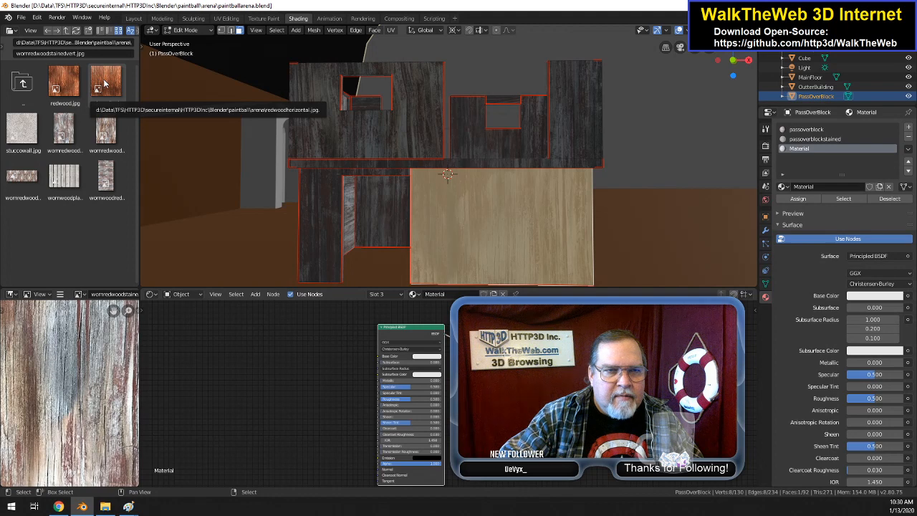
drag(104, 85, 379, 355)
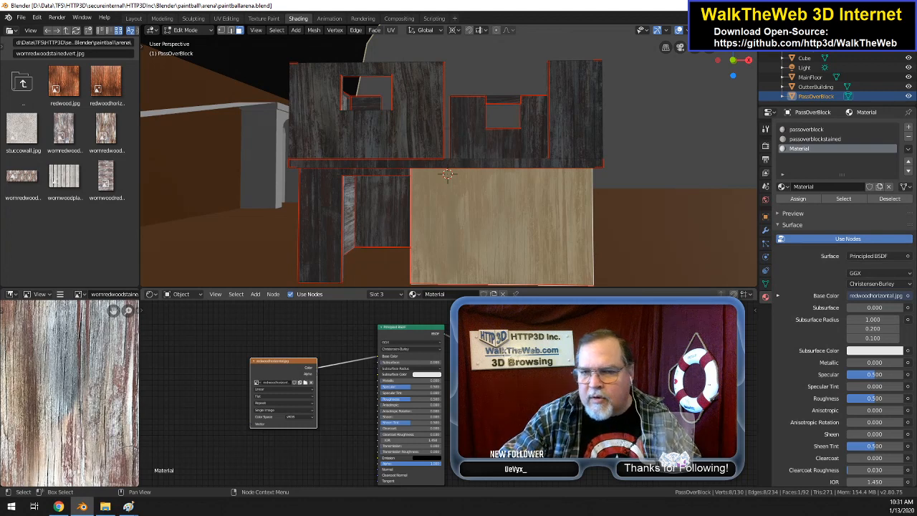
Step: Rename the new material redwood and assign it to PassOverBlock's large lower wall face beside the doorway
click(826, 188)
text(redwoo)
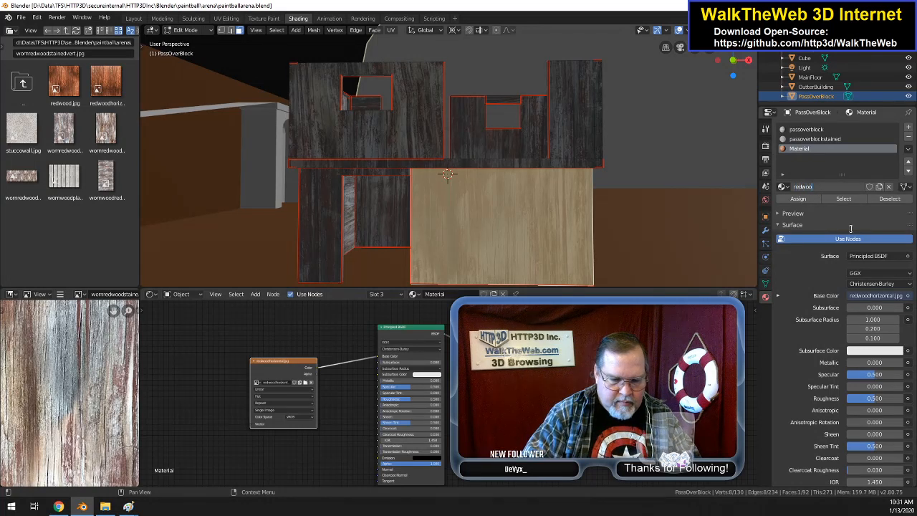
text(d)
key(Return)
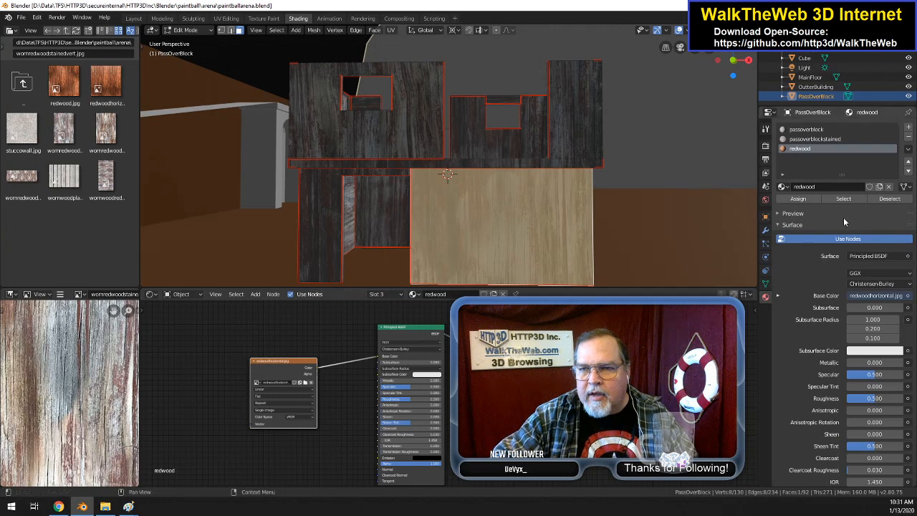
click(797, 199)
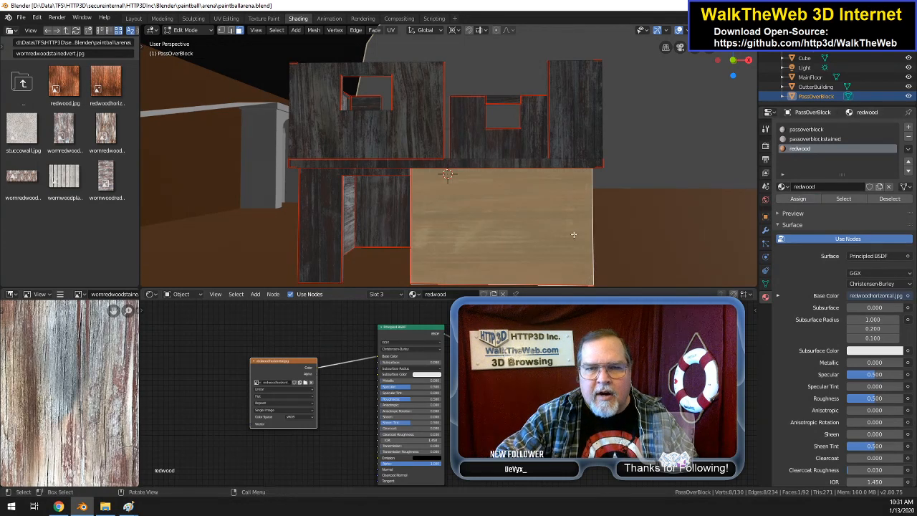
click(323, 223)
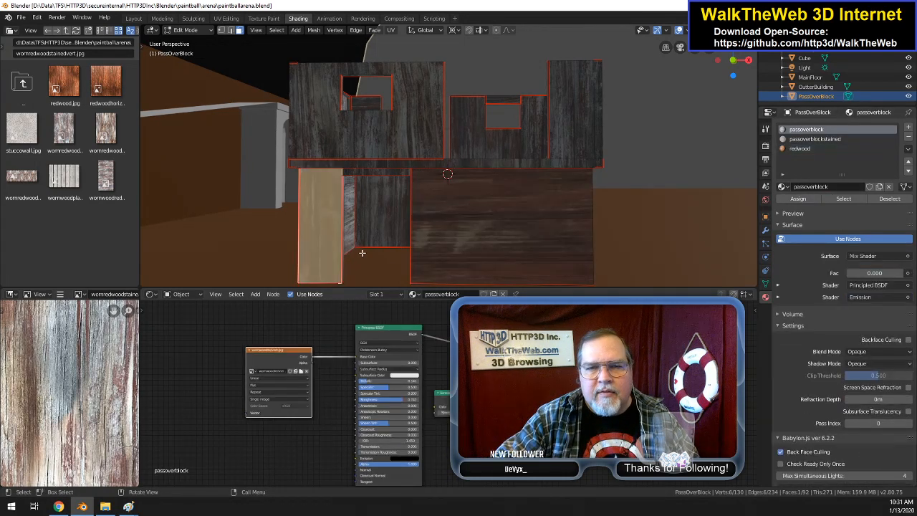
click(504, 243)
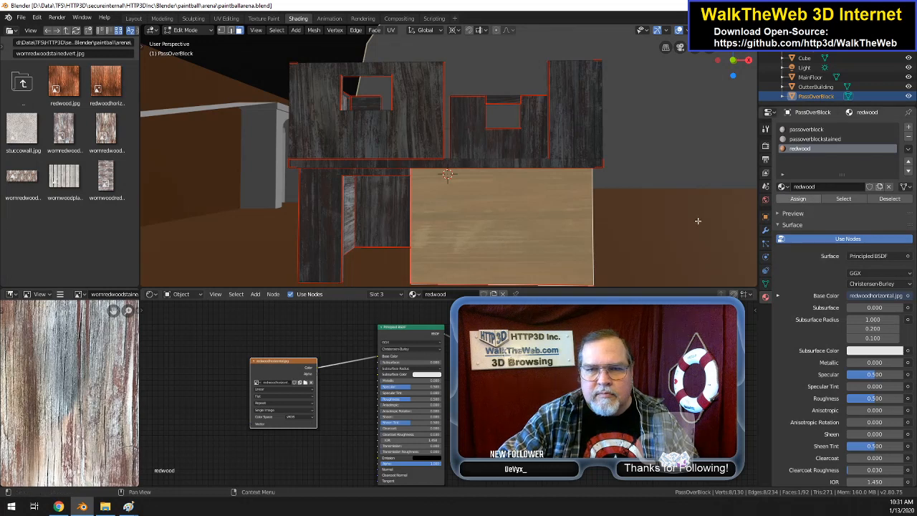
right_click(523, 239)
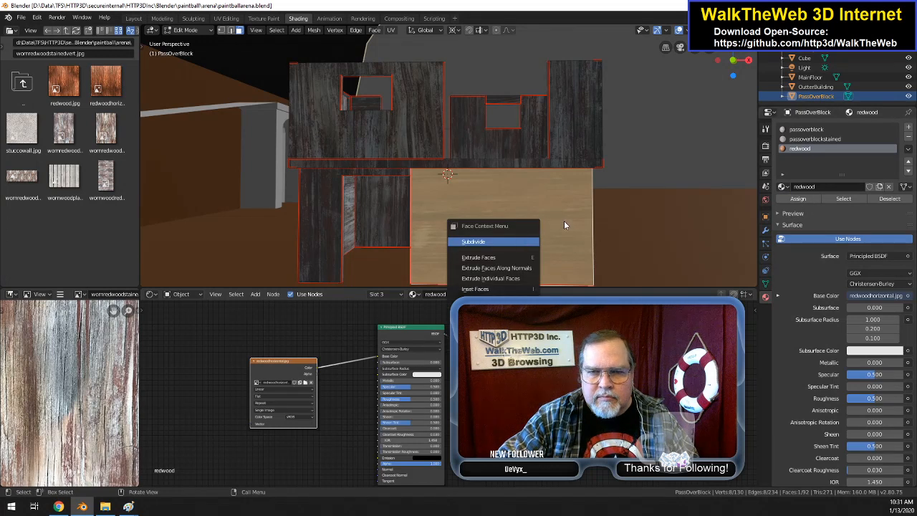
right_click(539, 224)
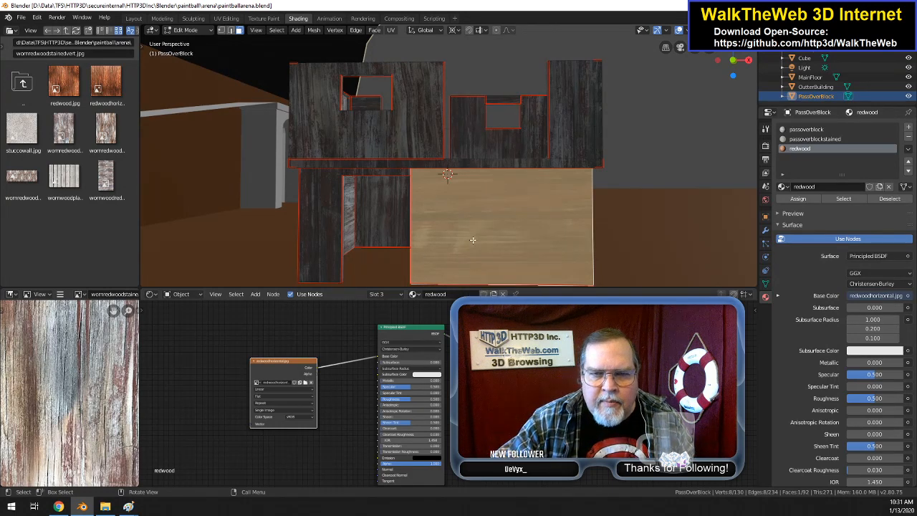
right_click(501, 228)
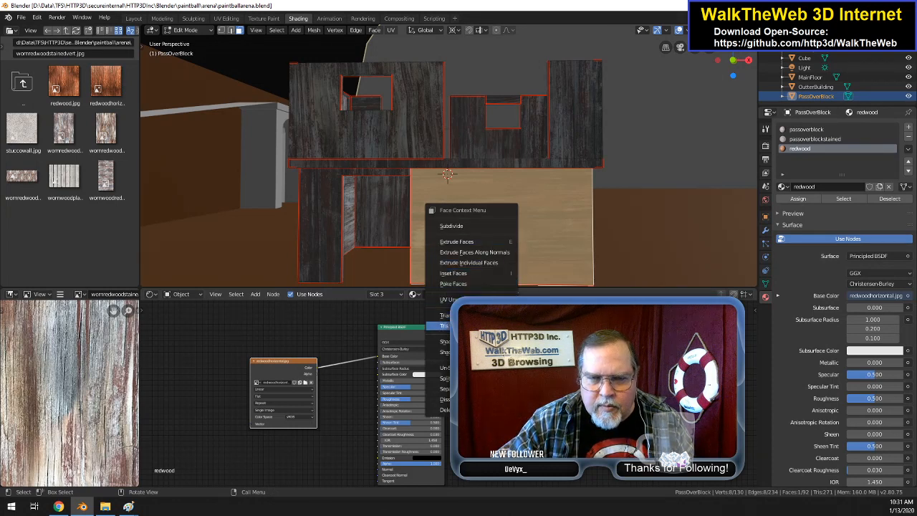
Step: Switch to the UV Editing workspace and select PassOverBlock's entire UV layout
click(227, 19)
scroll(203, 265, up, 8)
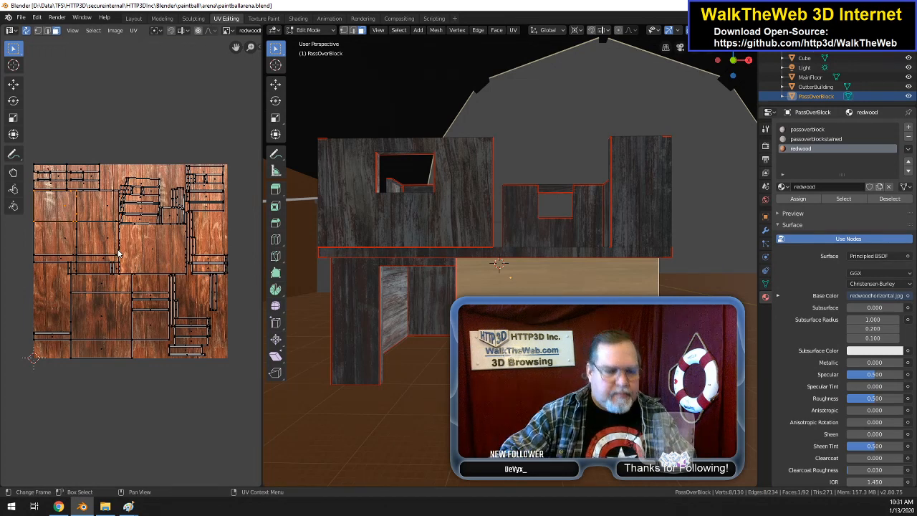
key(a)
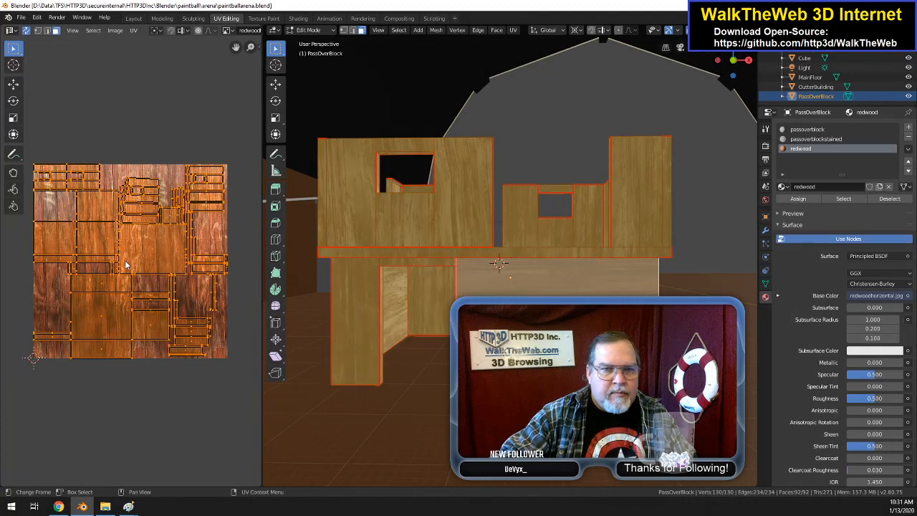
Step: Rotate PassOverBlock's entire UV layout by 90 degrees
key(r)
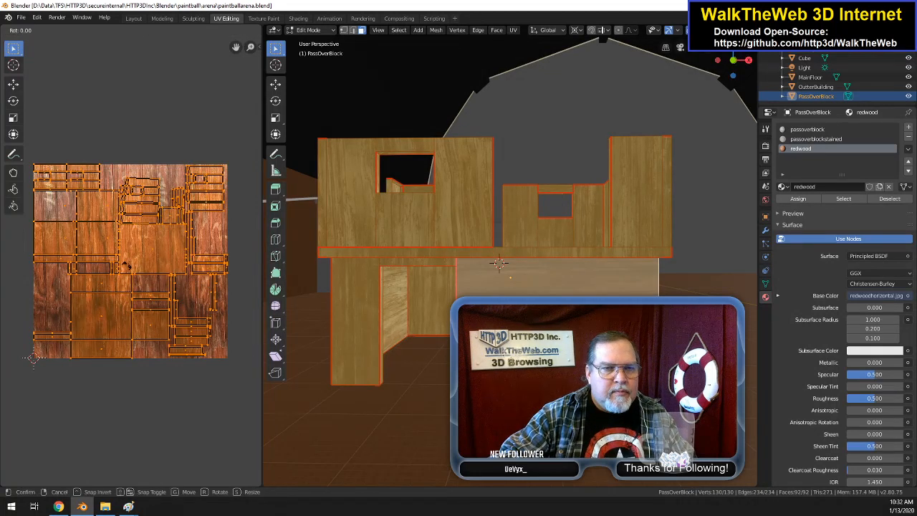
text(90)
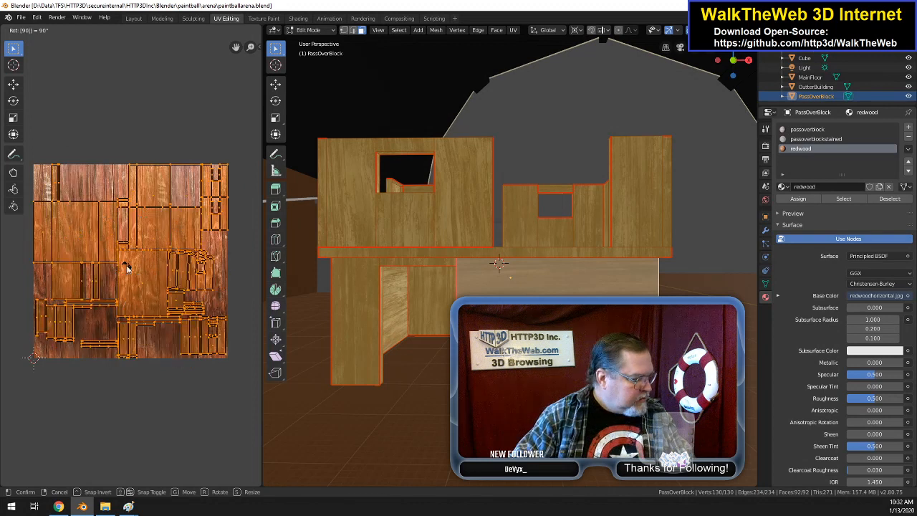
key(Return)
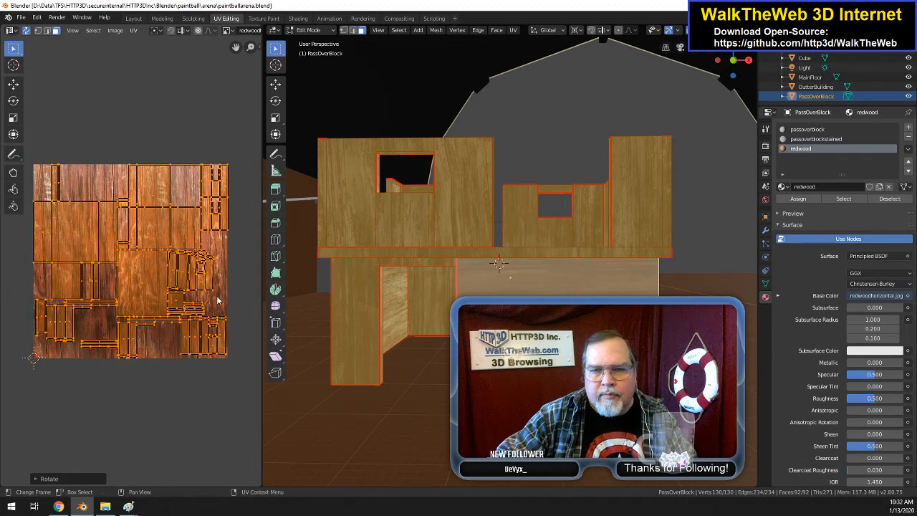
Step: Unwrap all of PassOverBlock's faces with the Angle Based method, also trying Smart UV Project with an angle limit of 66
click(514, 30)
click(530, 41)
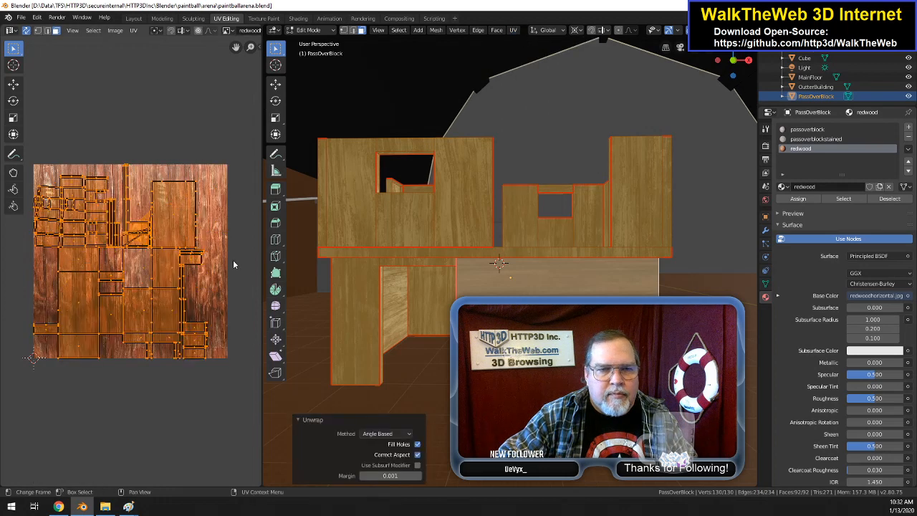
click(513, 30)
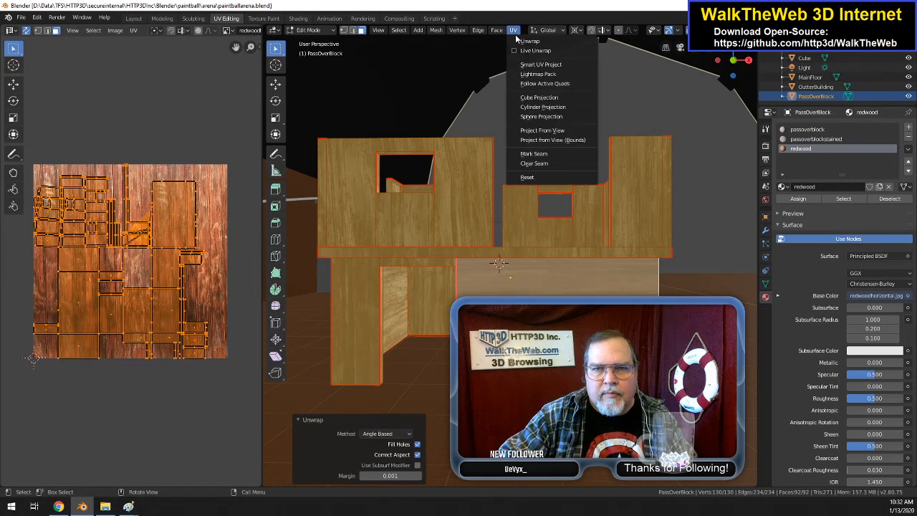
click(547, 65)
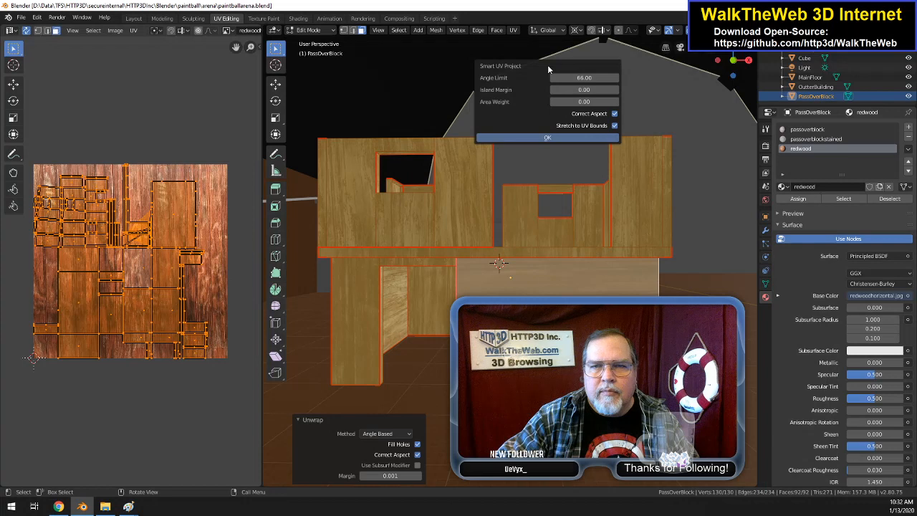
click(545, 137)
click(513, 30)
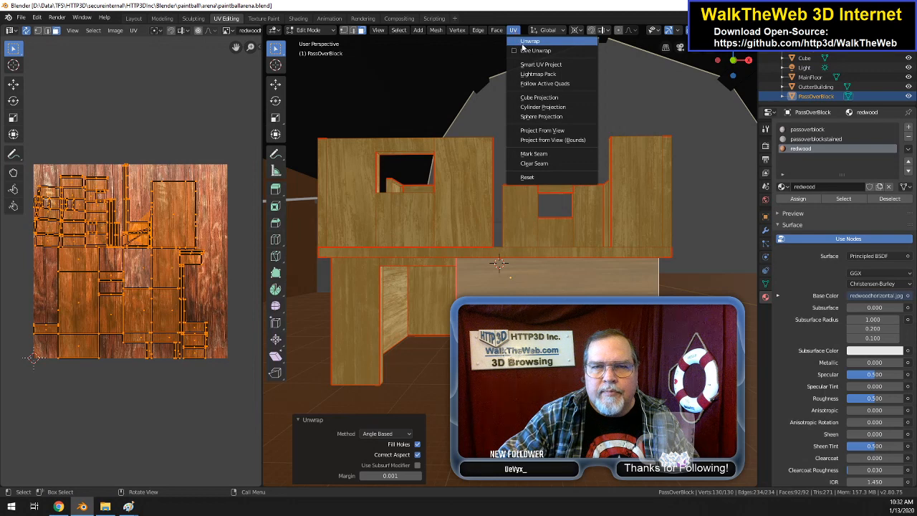
click(522, 45)
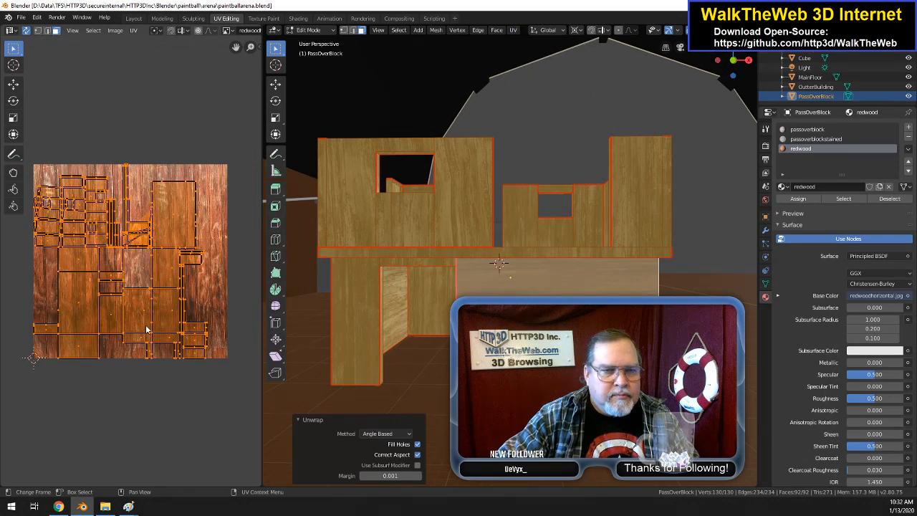
Step: Rotate the newly unwrapped UV layout by 90 degrees and move it about 0.05 in X and -0.01 in Y to fit the texture image
key(r)
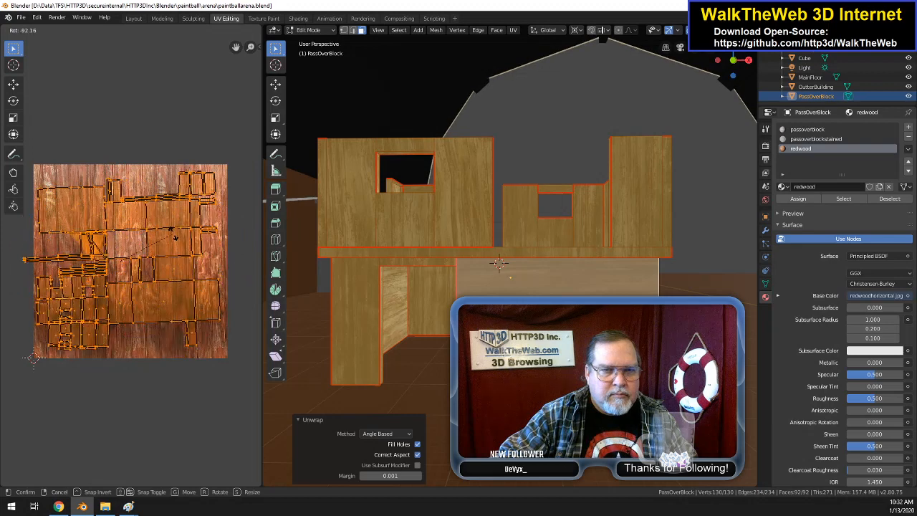
text(90)
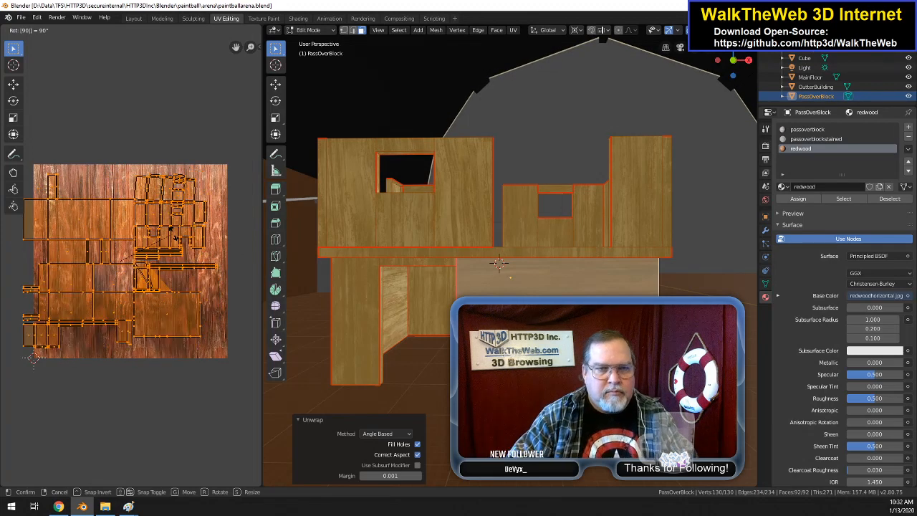
key(Return)
key(g)
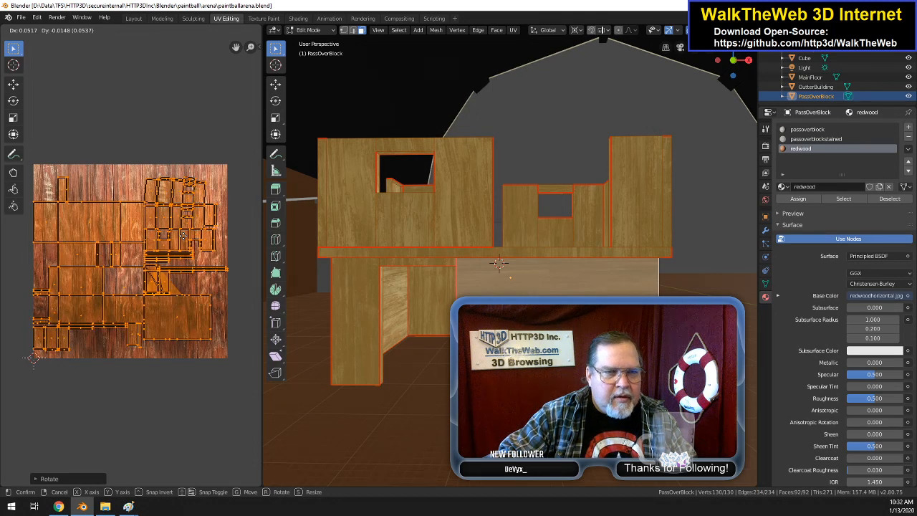
click(32, 358)
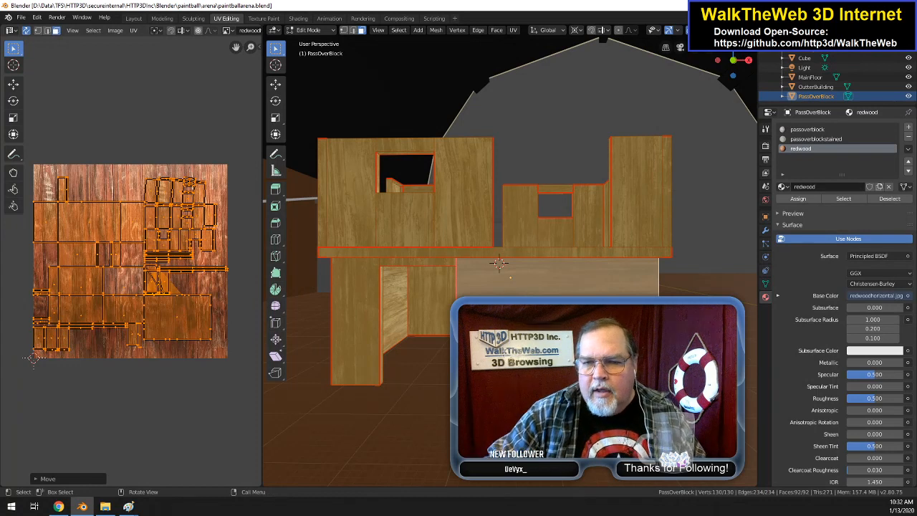
Step: Assign the passoverblock material to the large lower wall face as a comparison, and restore redwood on it
click(32, 358)
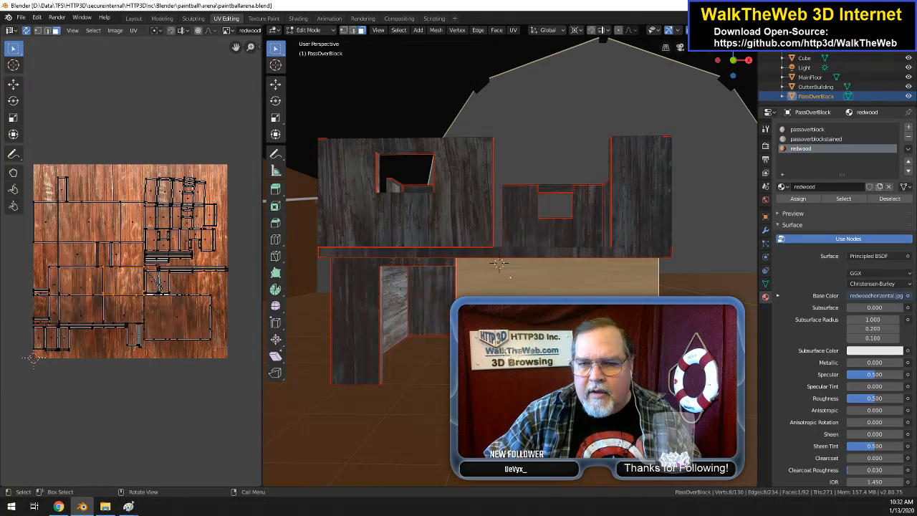
click(820, 139)
click(817, 129)
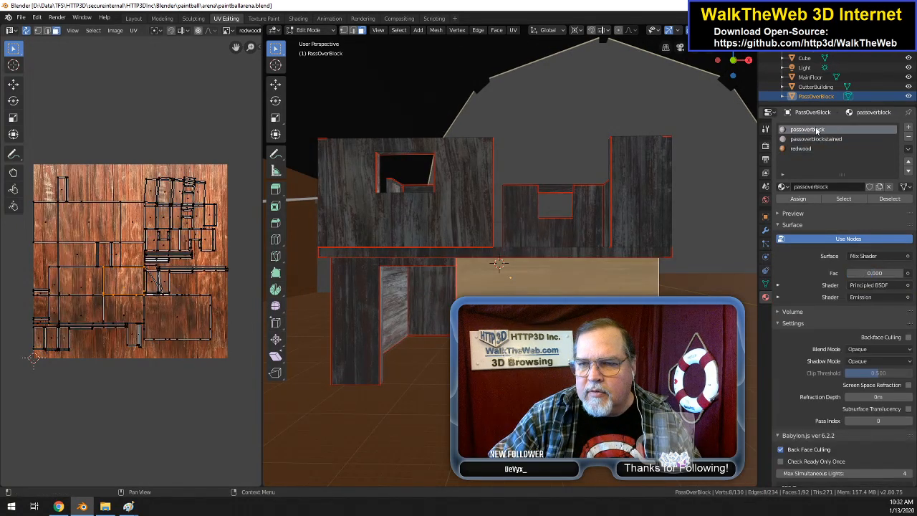
click(800, 200)
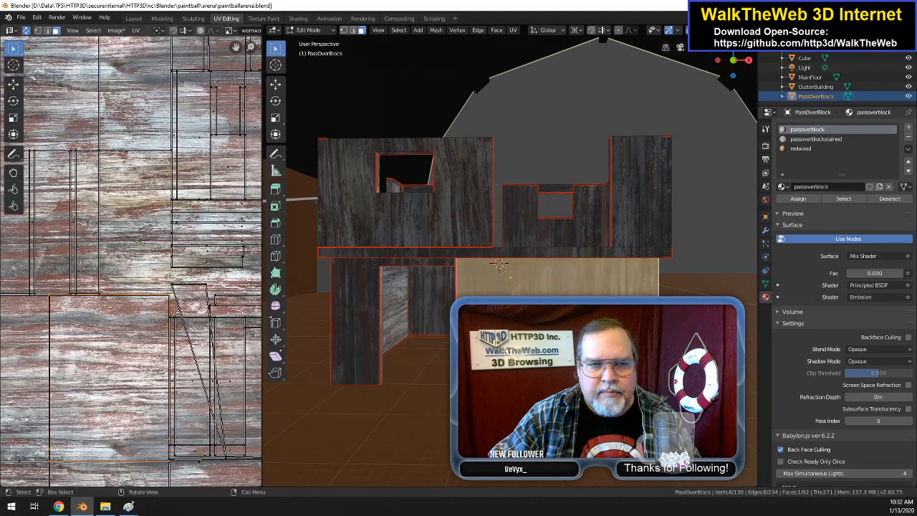
click(808, 148)
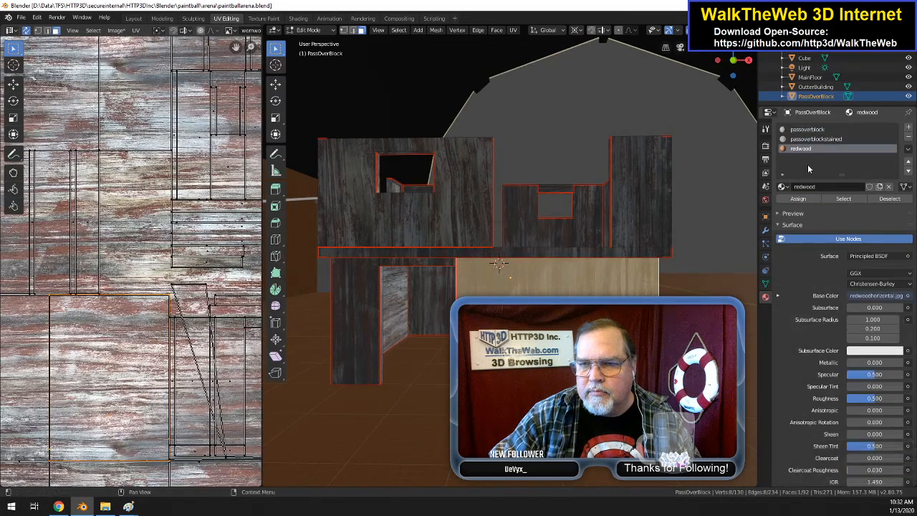
click(800, 201)
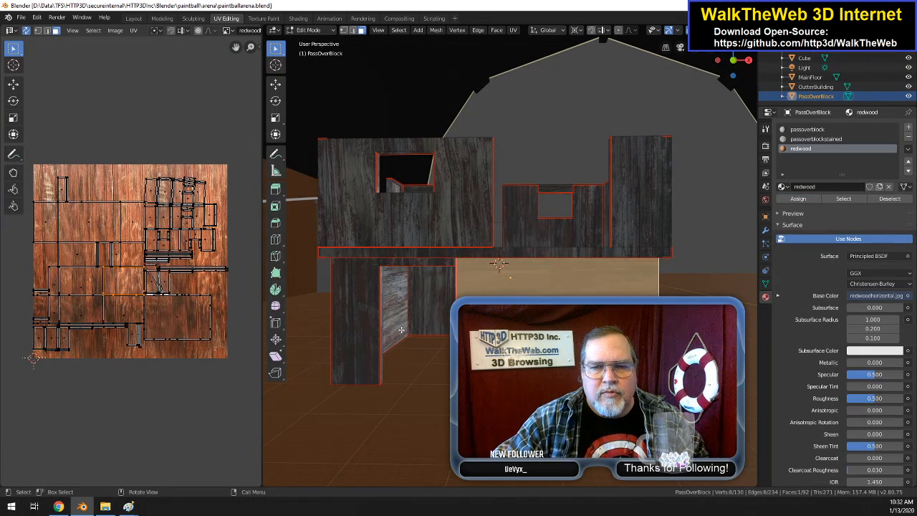
Step: Assign the redwood material to the narrow lower wall face on the other side of the doorway
click(355, 326)
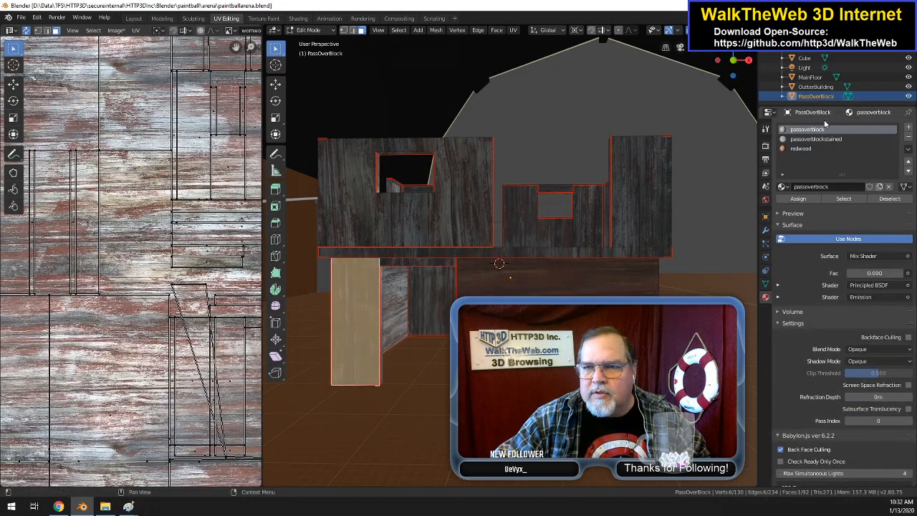
click(801, 148)
click(798, 198)
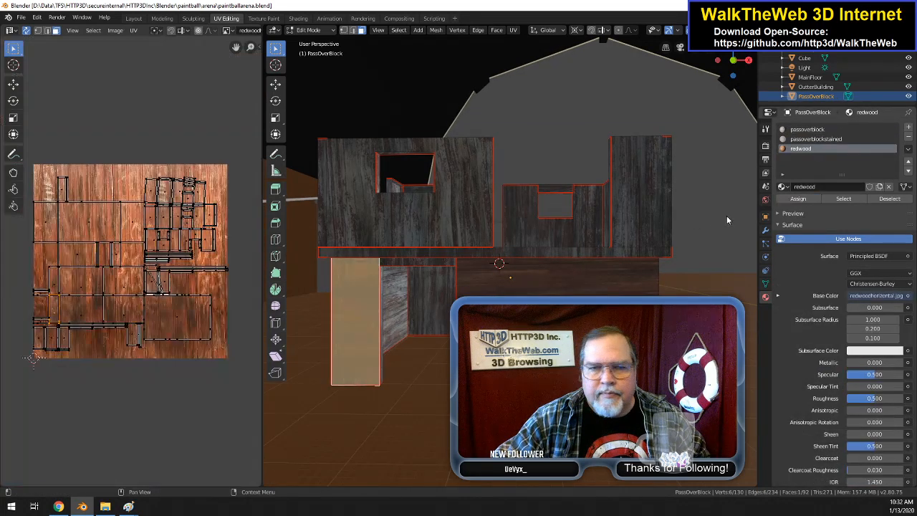
Step: Assign the redwood material to the large lower wall face on another side of PassOverBlock
drag(744, 80, 736, 78)
click(570, 311)
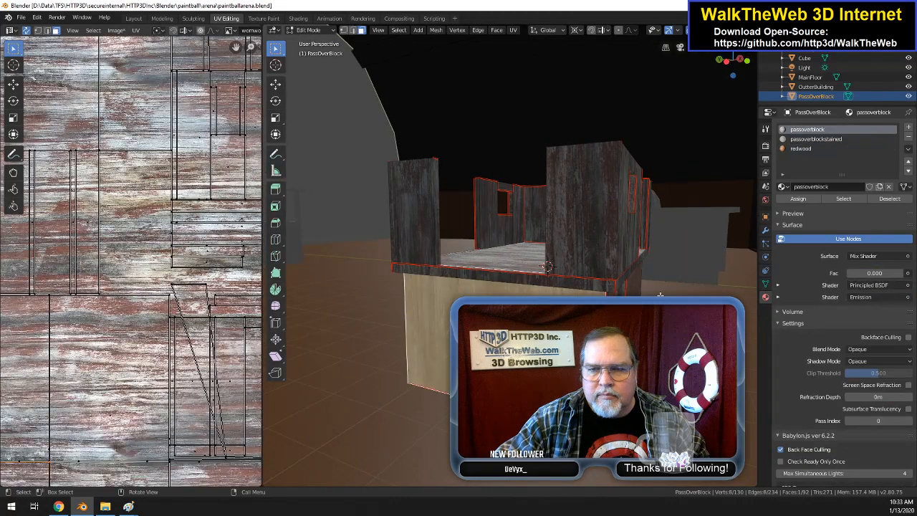
click(808, 147)
click(798, 198)
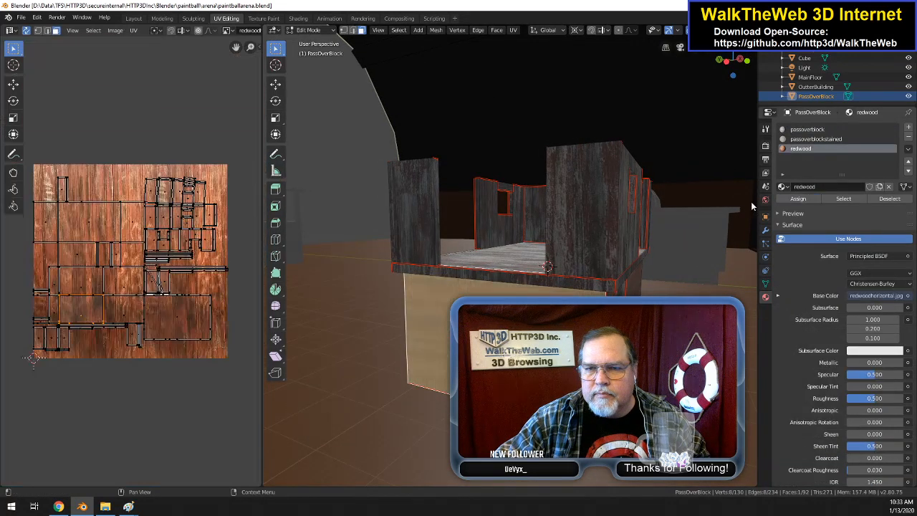
drag(744, 73, 808, 77)
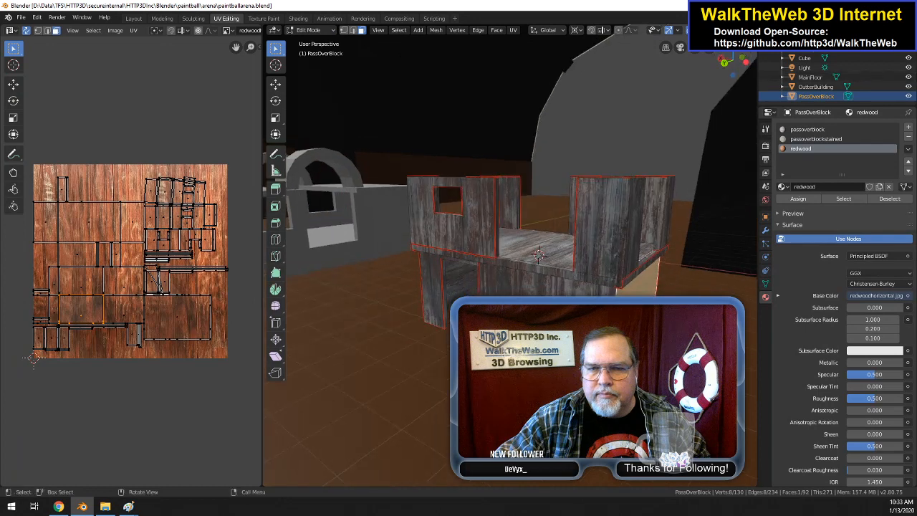
Step: Assign the redwood material to the long lower wall face below the platform and the narrow lower face around the corner from it
click(573, 282)
click(809, 148)
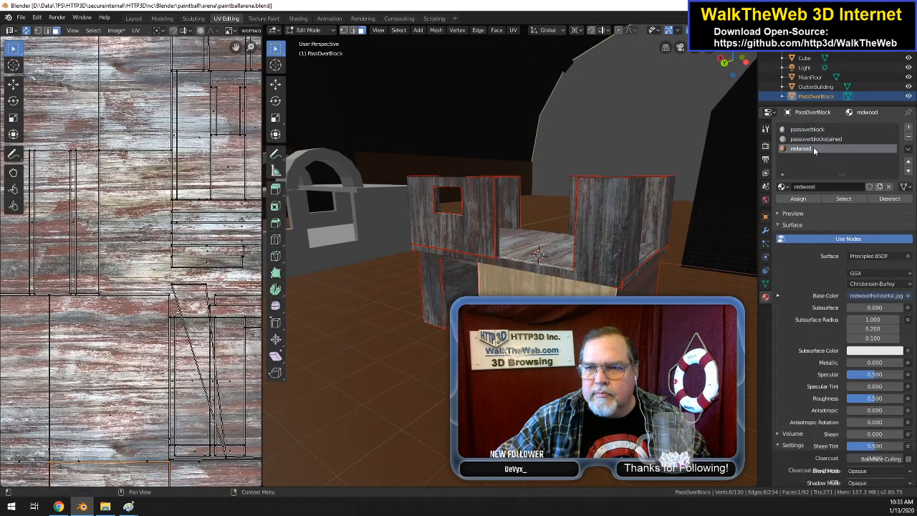
click(797, 198)
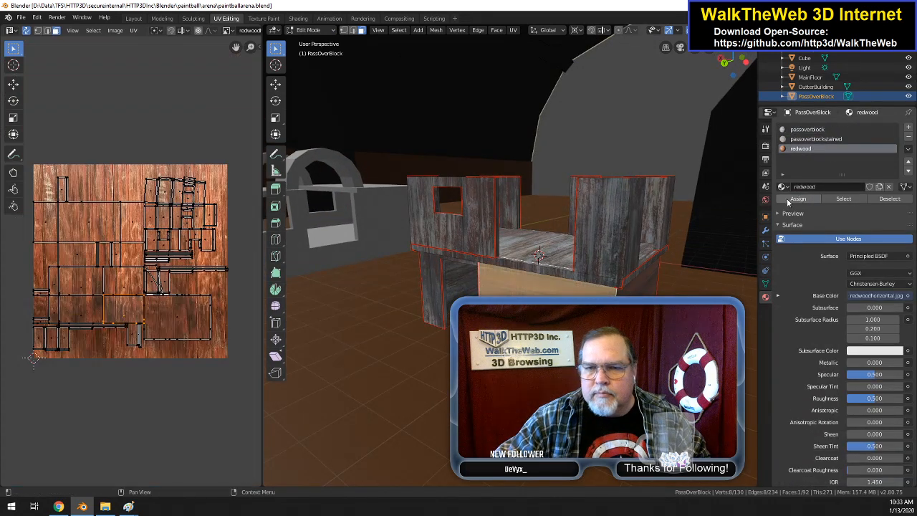
drag(741, 72, 792, 75)
click(421, 318)
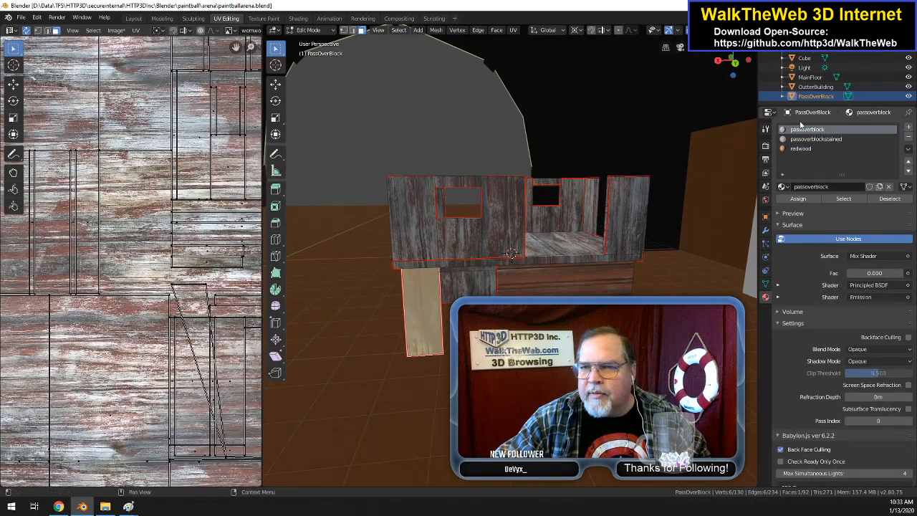
click(808, 149)
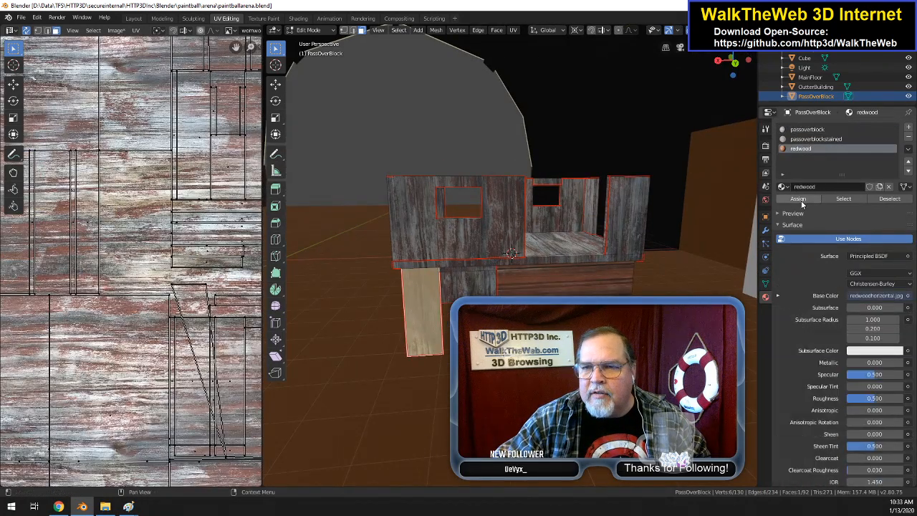
click(798, 198)
Step: Assign the redwood material to the wide lower end wall of PassOverBlock
drag(743, 72, 846, 75)
click(495, 323)
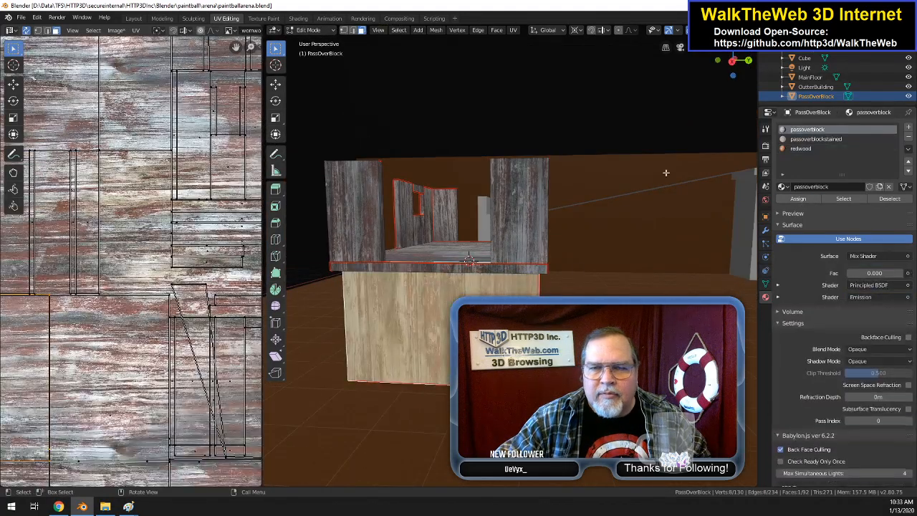
click(803, 148)
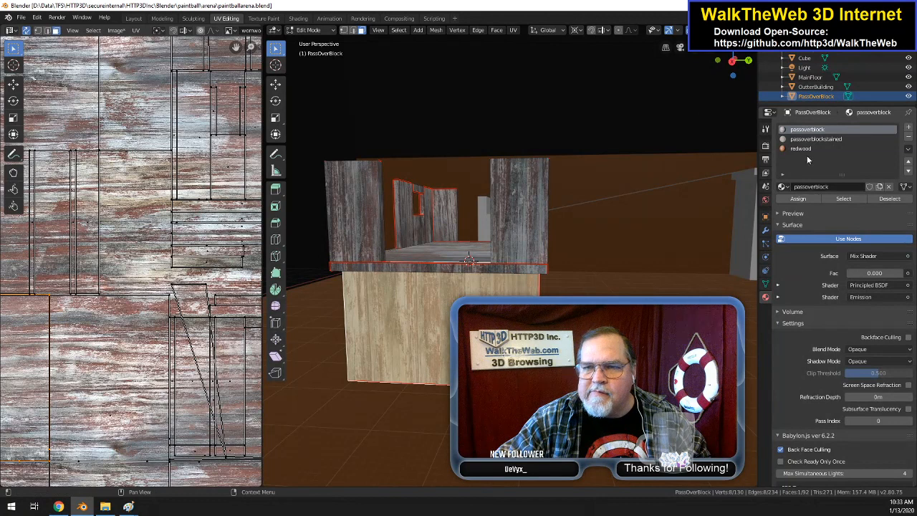
click(805, 201)
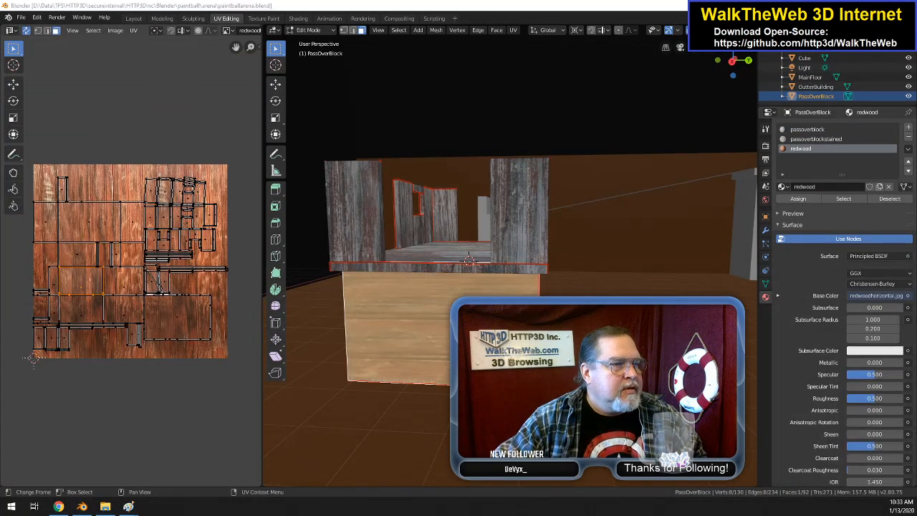
Step: Select the eight doorway-edge and interior wall faces of PassOverBlock's lower level together and assign the redwood material to them
drag(743, 77, 794, 79)
drag(345, 387, 372, 382)
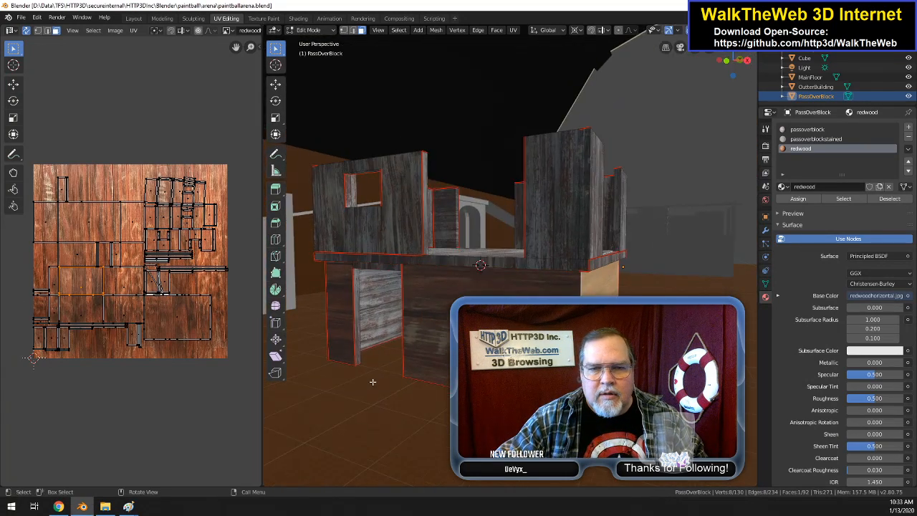
click(359, 344)
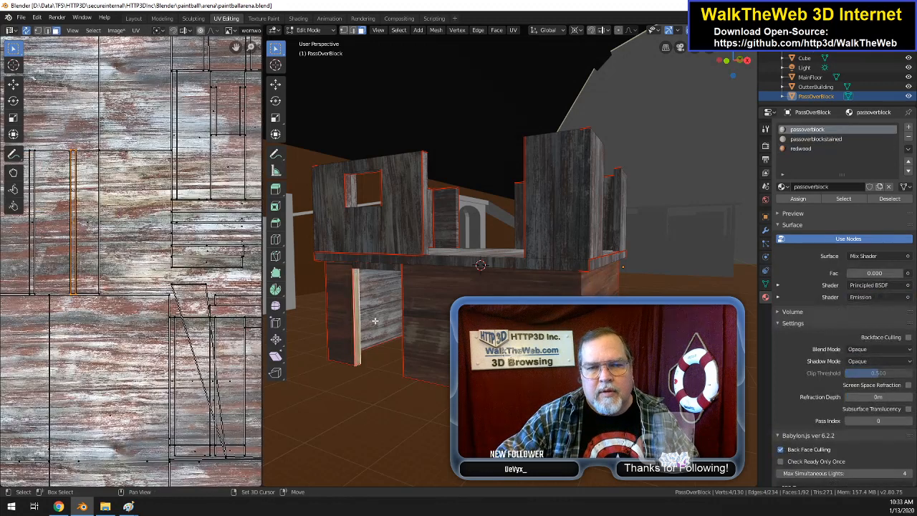
shift+click(376, 321)
drag(733, 69, 596, 71)
drag(573, 169, 632, 172)
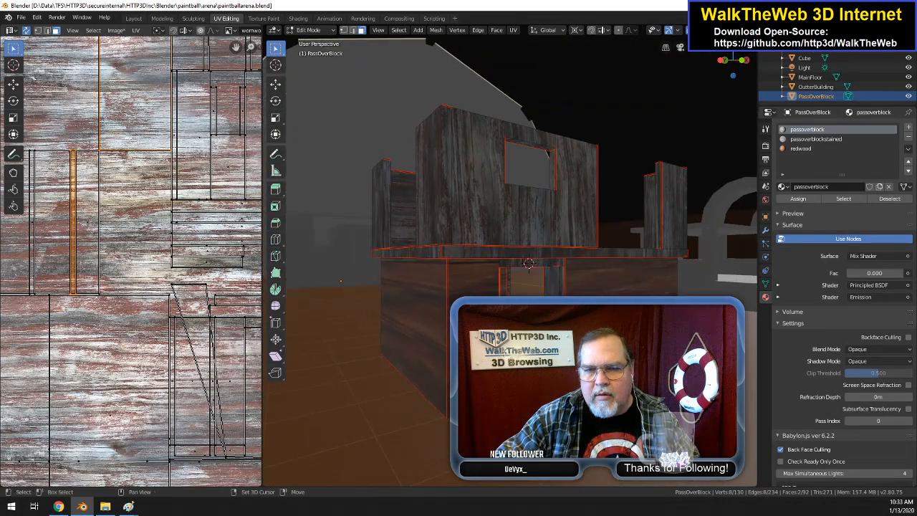
shift+click(554, 279)
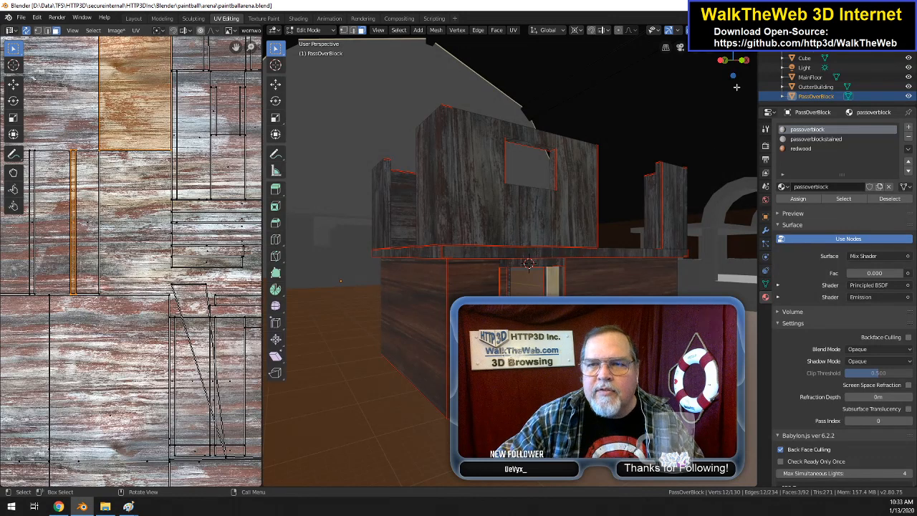
drag(743, 73, 666, 79)
shift+click(595, 285)
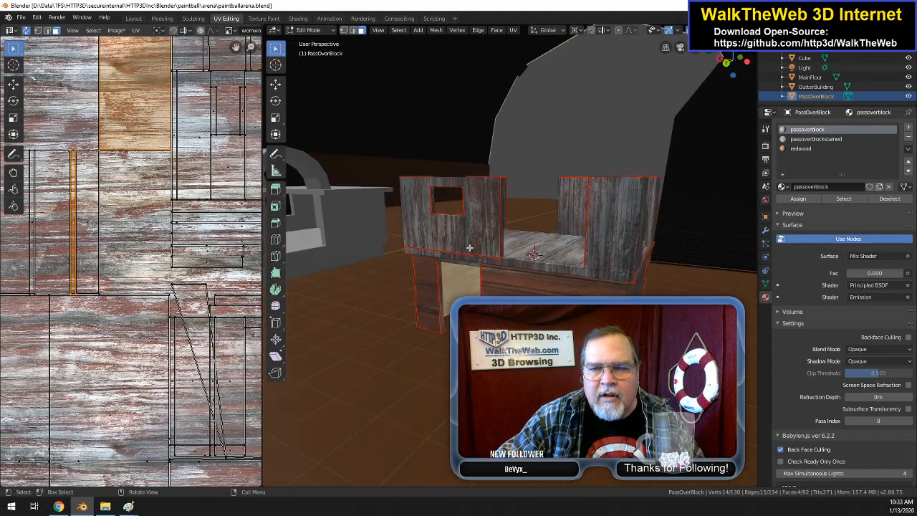
shift+click(442, 302)
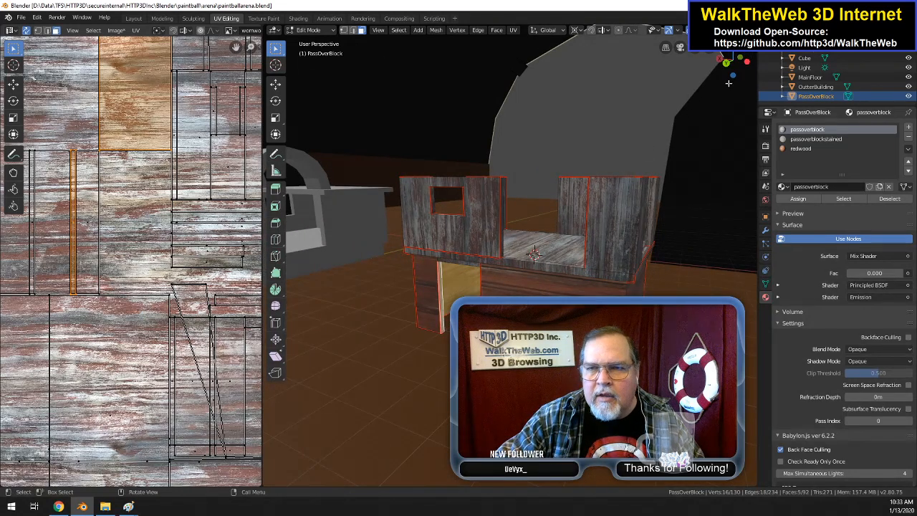
drag(738, 70, 775, 62)
shift+click(526, 278)
drag(732, 74, 706, 56)
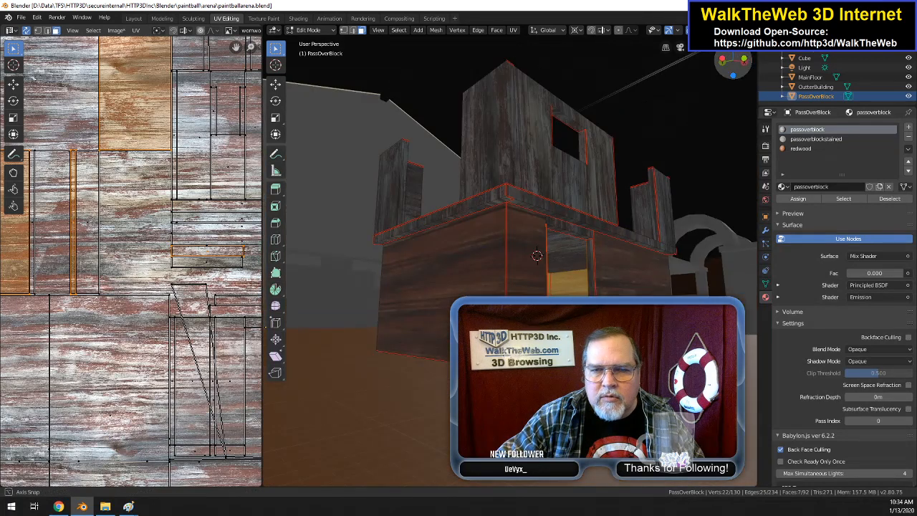
shift+click(591, 290)
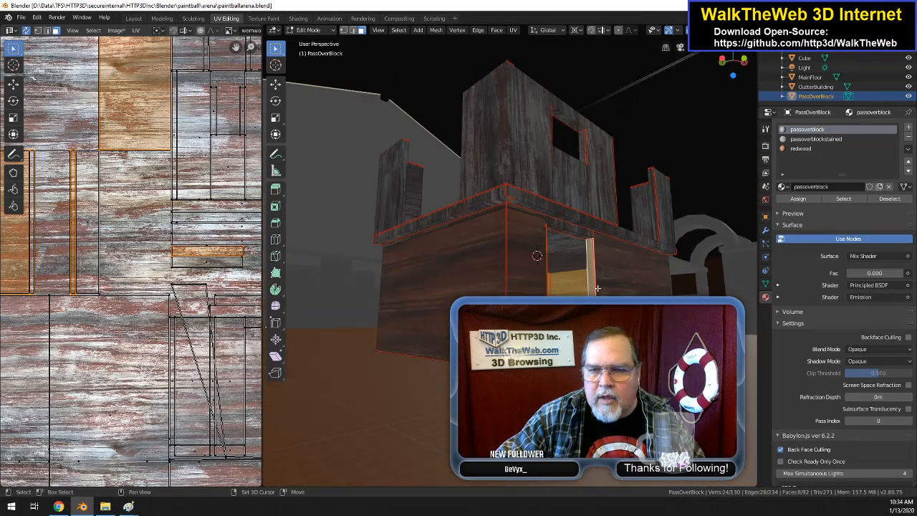
click(801, 149)
click(798, 198)
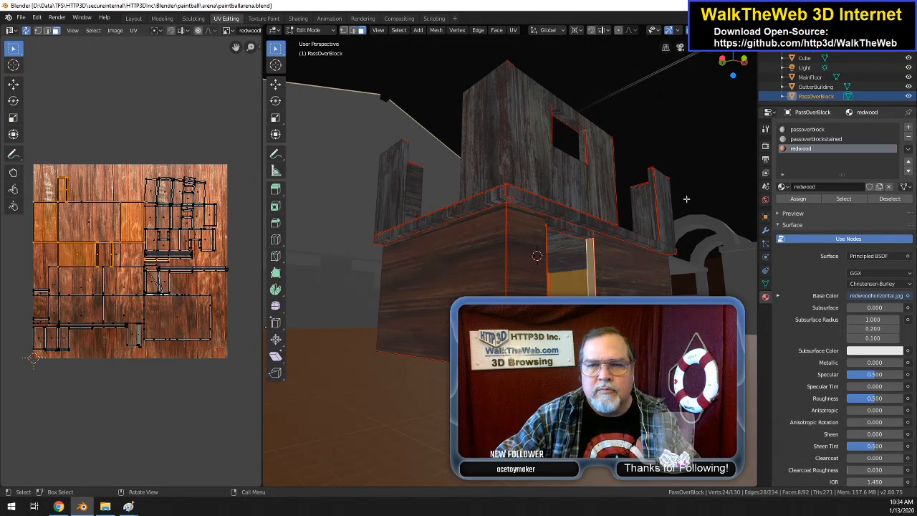
Step: Examine the wood textures on PassOverBlock's lower walls, doorway and upper platform from close up and several angles
scroll(636, 283, up, 2)
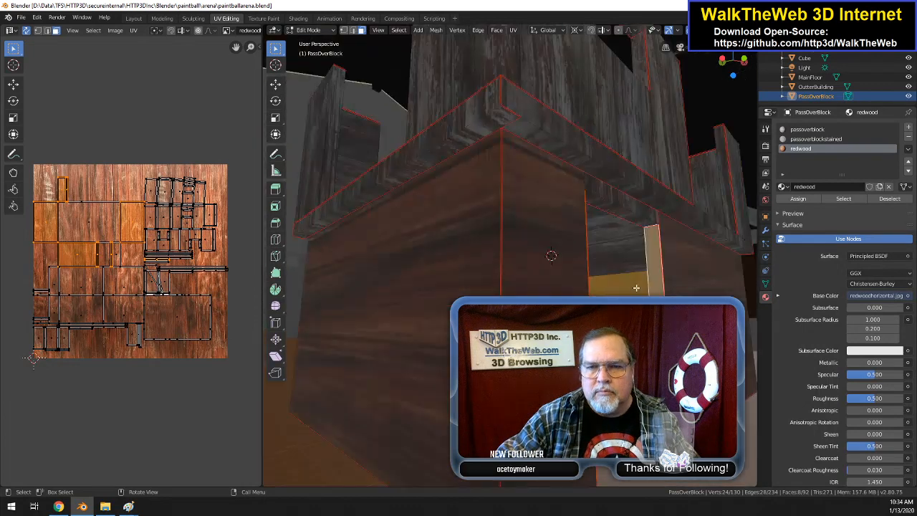
scroll(636, 287, up, 2)
scroll(680, 258, down, 5)
drag(740, 71, 268, 163)
middle_drag(268, 163, 265, 90)
middle_drag(499, 287, 663, 193)
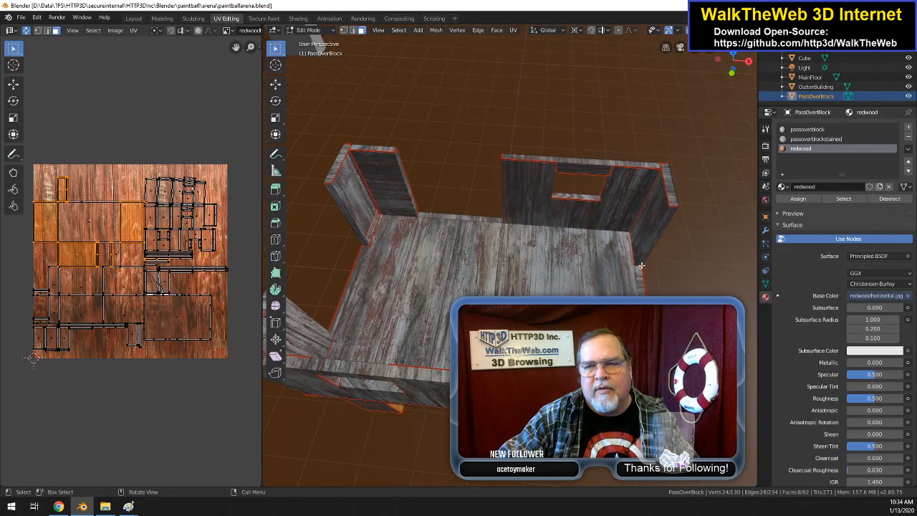
drag(730, 70, 911, 59)
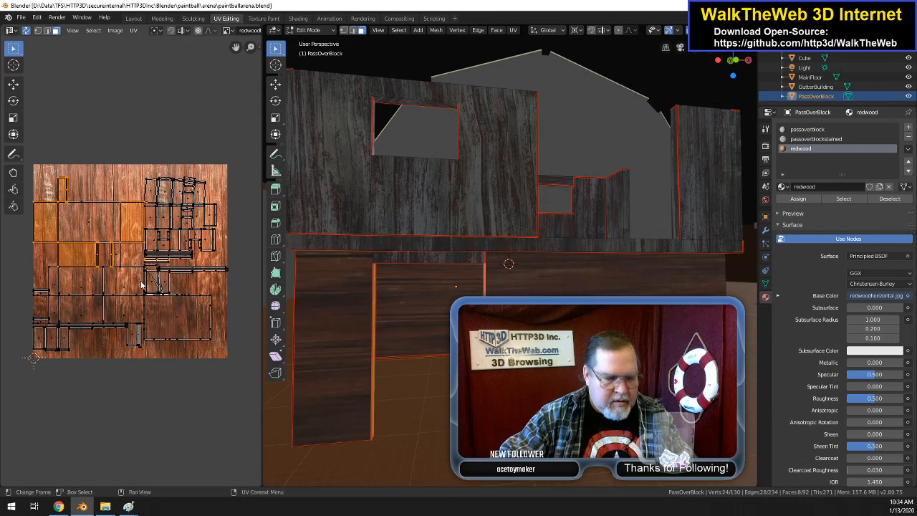
Step: Try scaling PassOverBlock's entire UV layout up by about 2.36, undo the scaling and clear the selection
key(a)
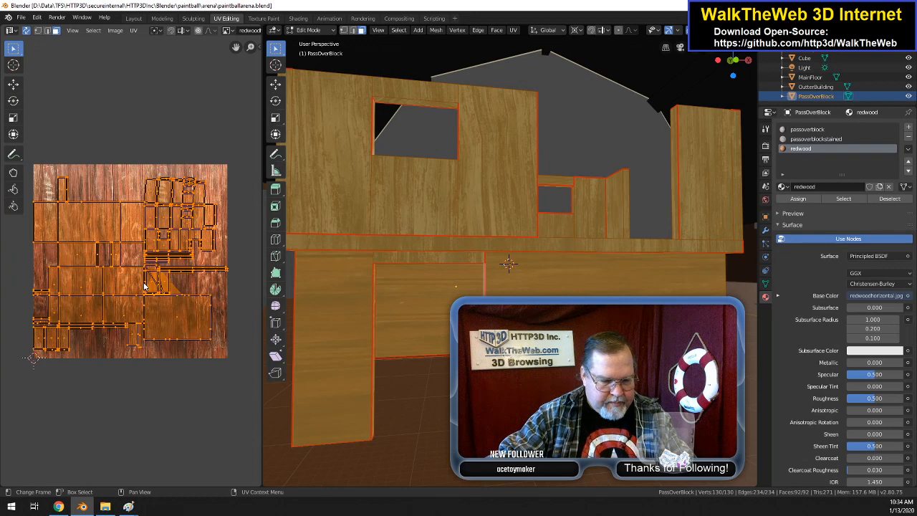
key(s)
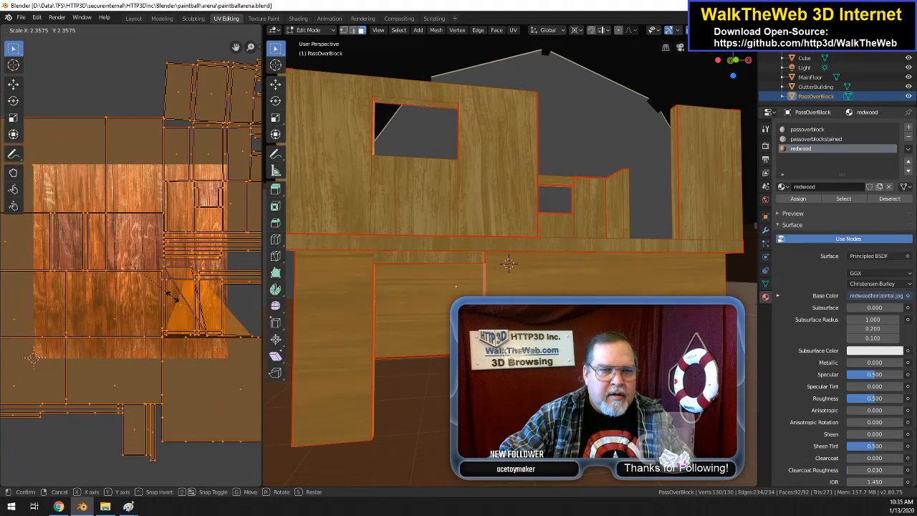
click(173, 299)
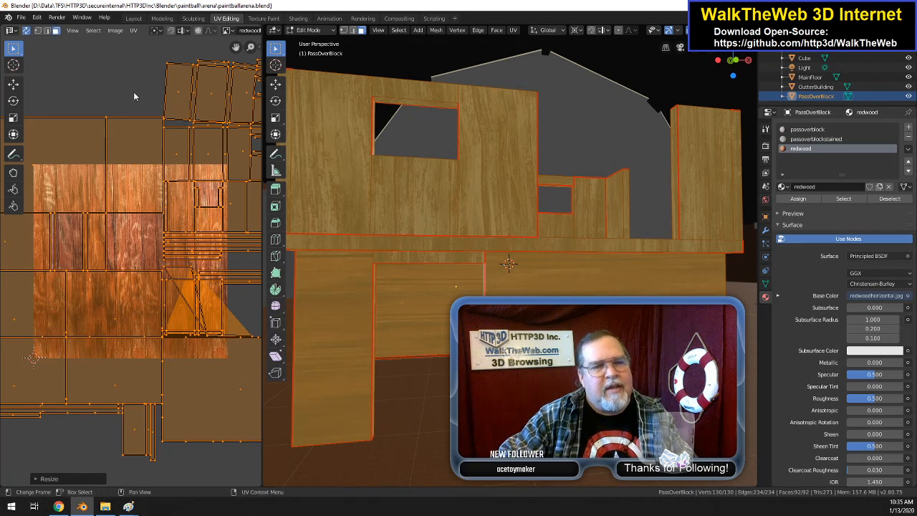
key(ctrl+z)
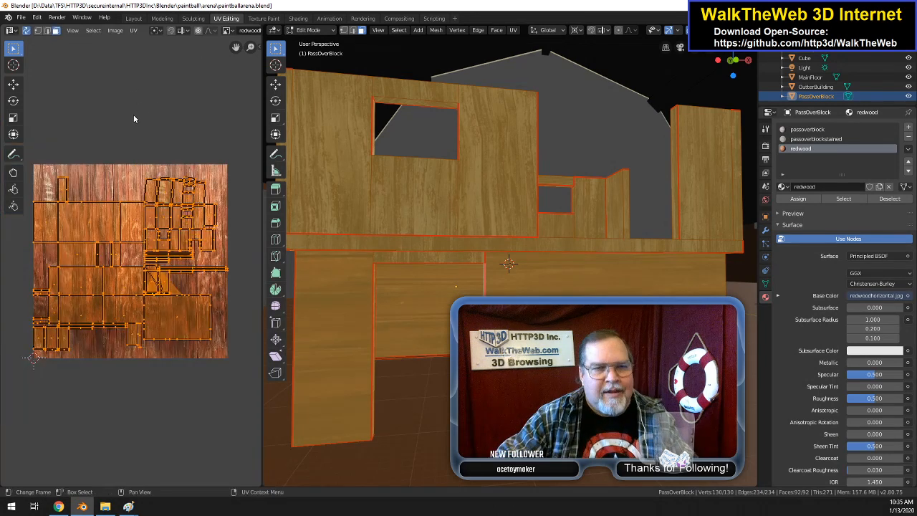
click(187, 109)
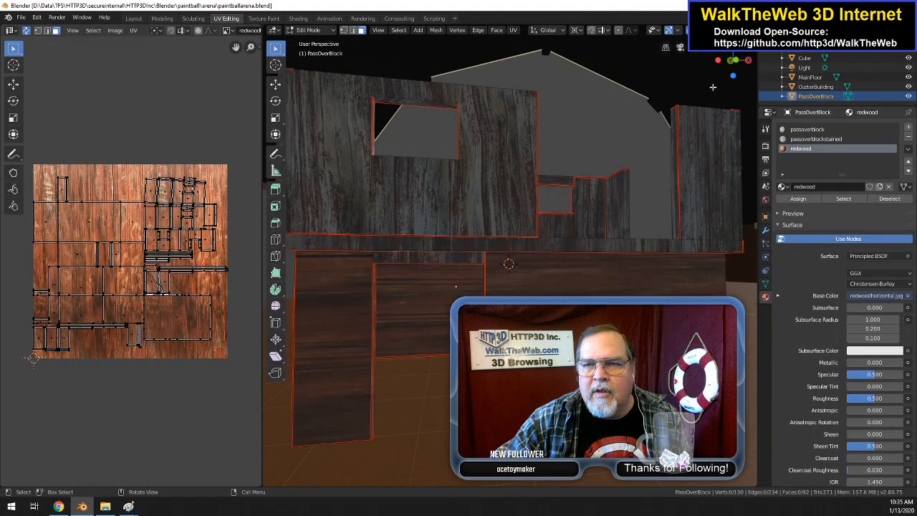
Step: Save the paintballarena blend file and export the scene in Babylon.js format
drag(732, 68, 611, 94)
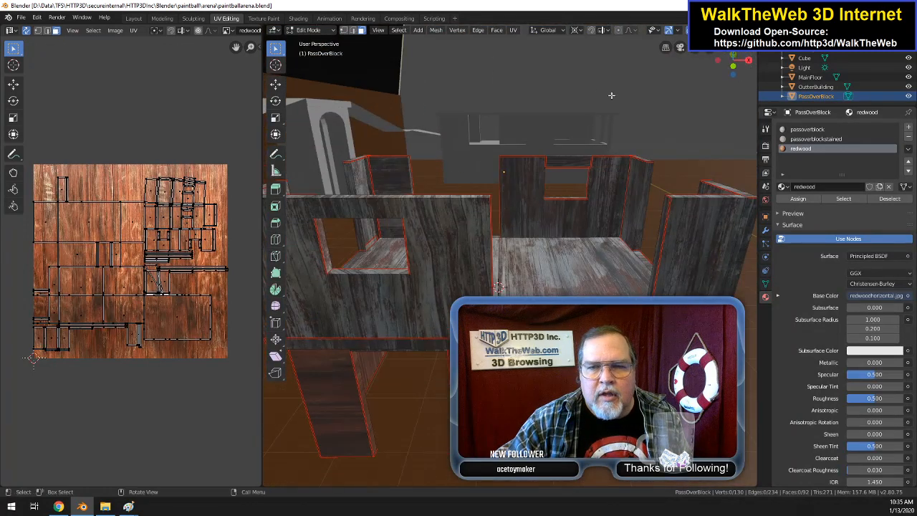
click(21, 17)
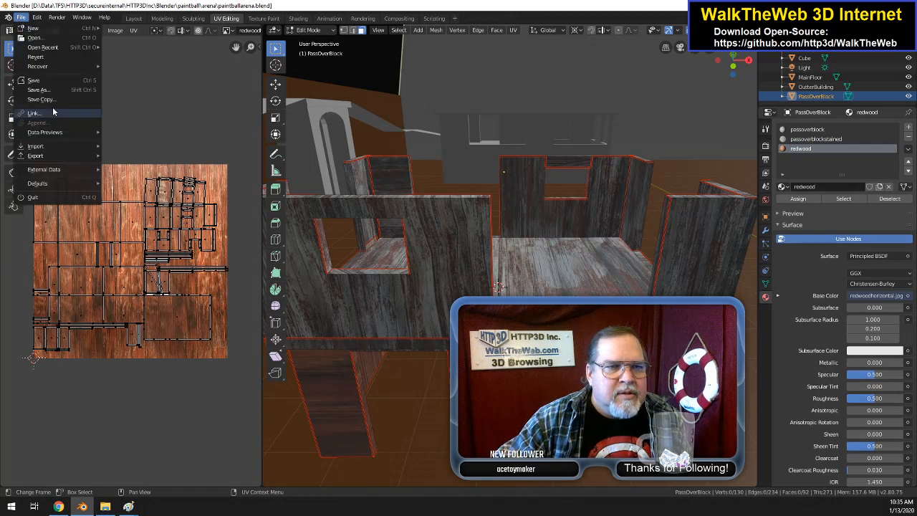
click(52, 82)
click(20, 20)
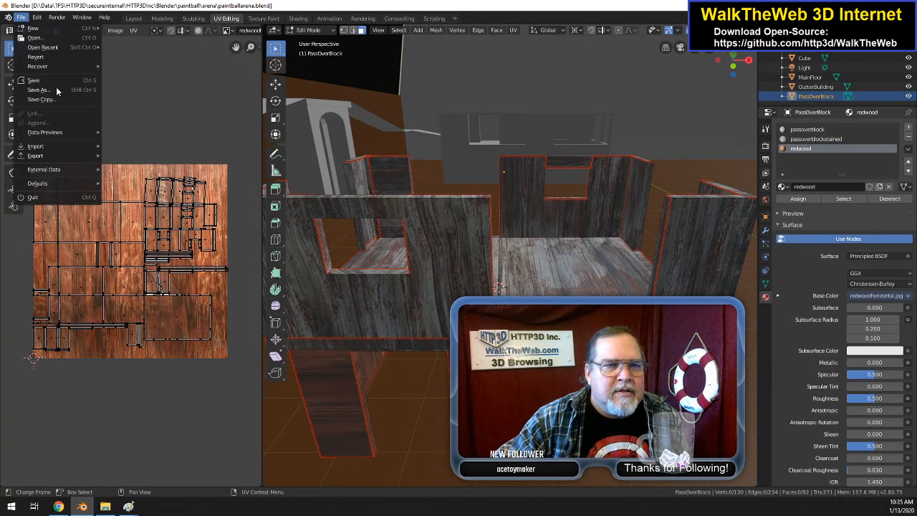
mouse_move(66, 158)
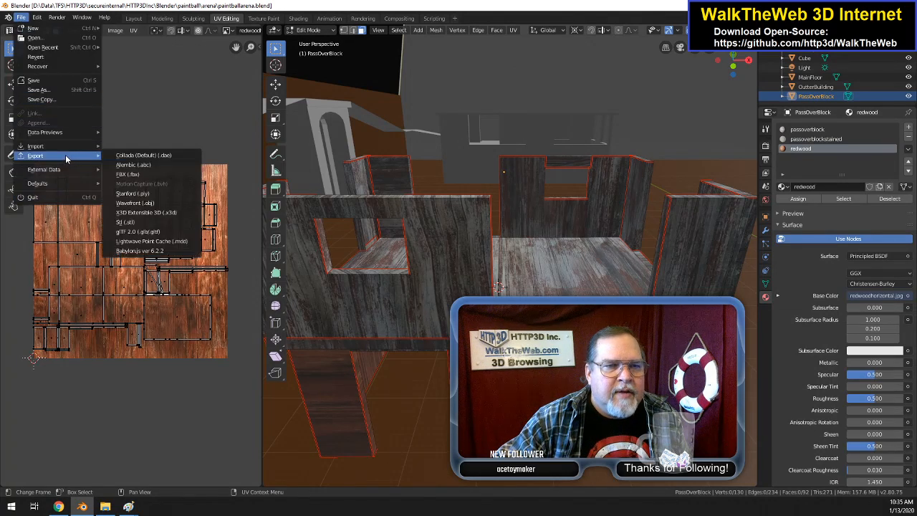
click(169, 251)
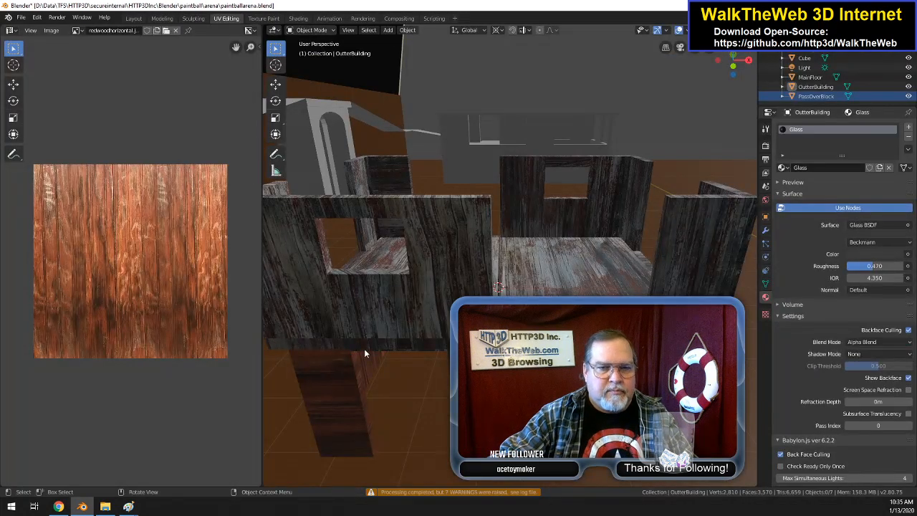
Step: Switch to the WalkTheWeb admin site in Chrome and open the paintballarena.babylon 3D object for editing from the Media Library
click(58, 507)
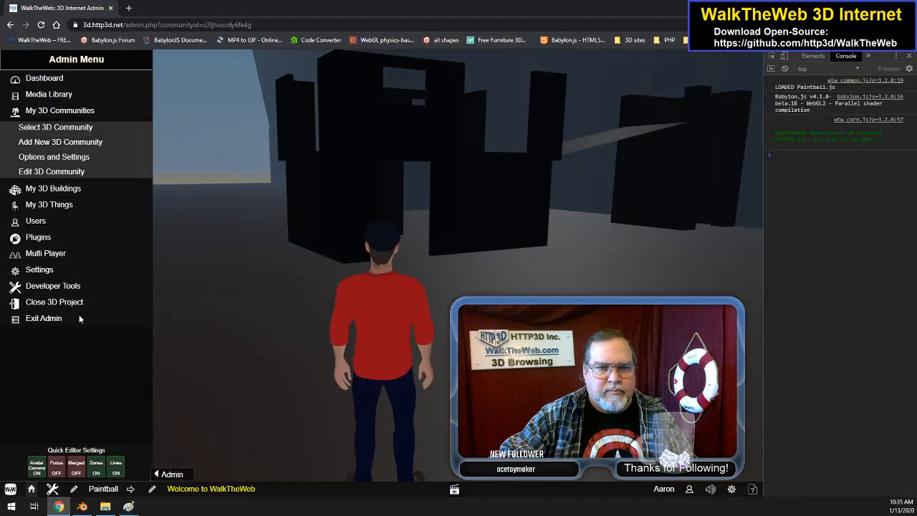
click(72, 94)
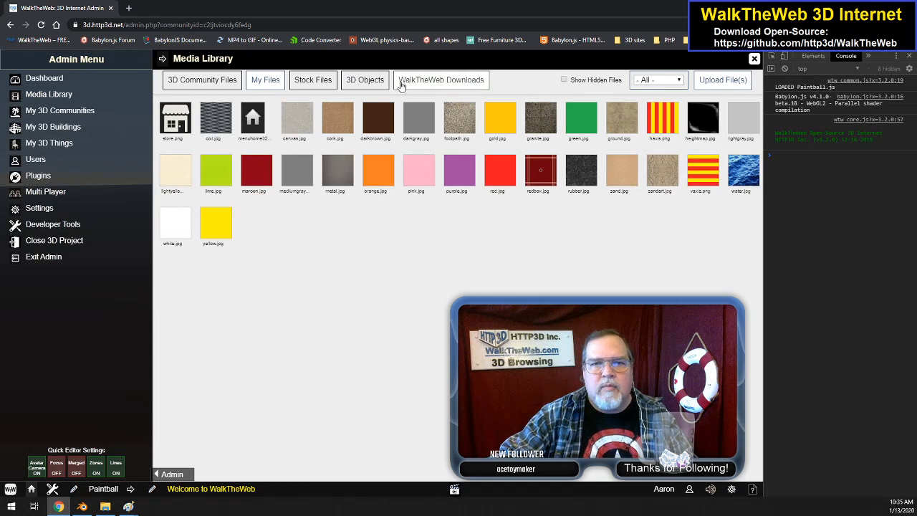
click(368, 82)
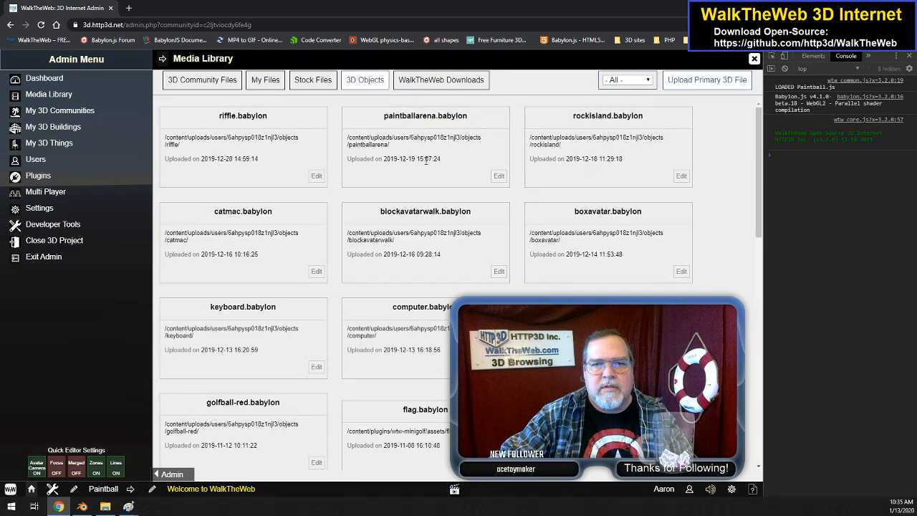
click(499, 177)
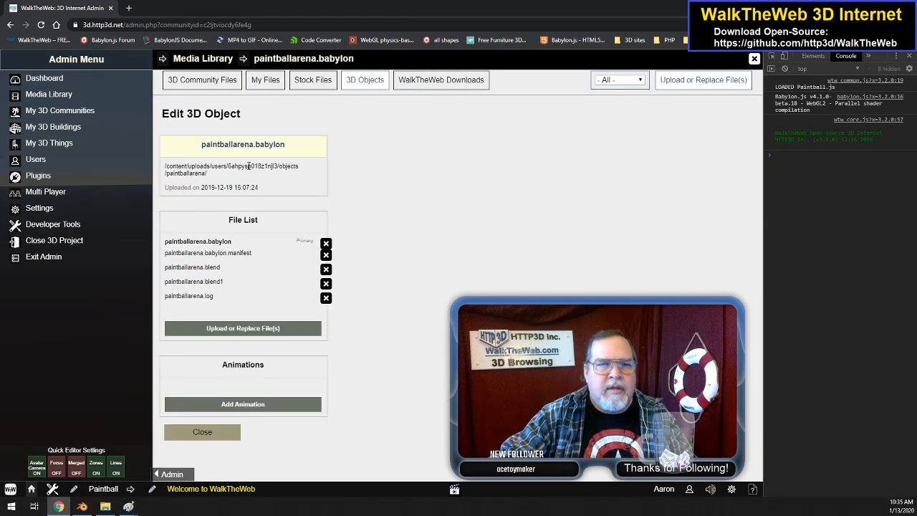
Step: Upload all files from the Blender paintball arena folder to the paintballarena.babylon object and close the Media Library
click(279, 329)
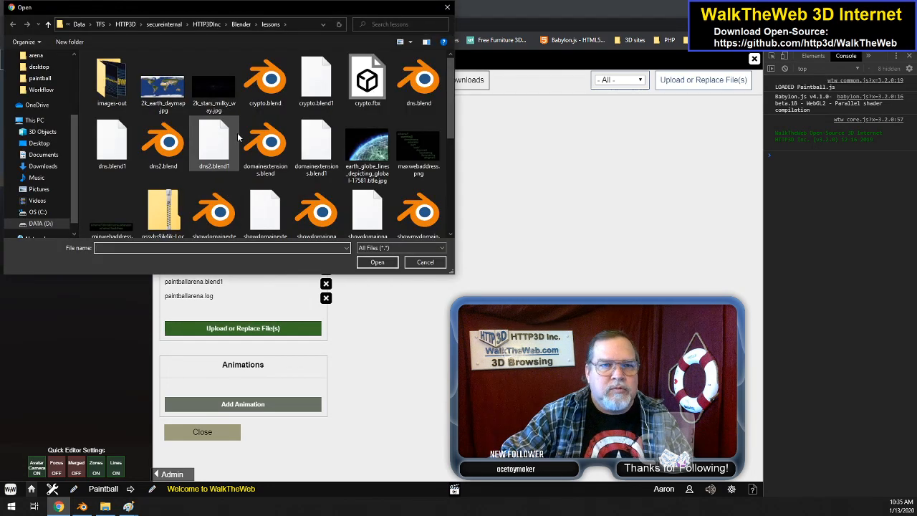
key(alt+Up)
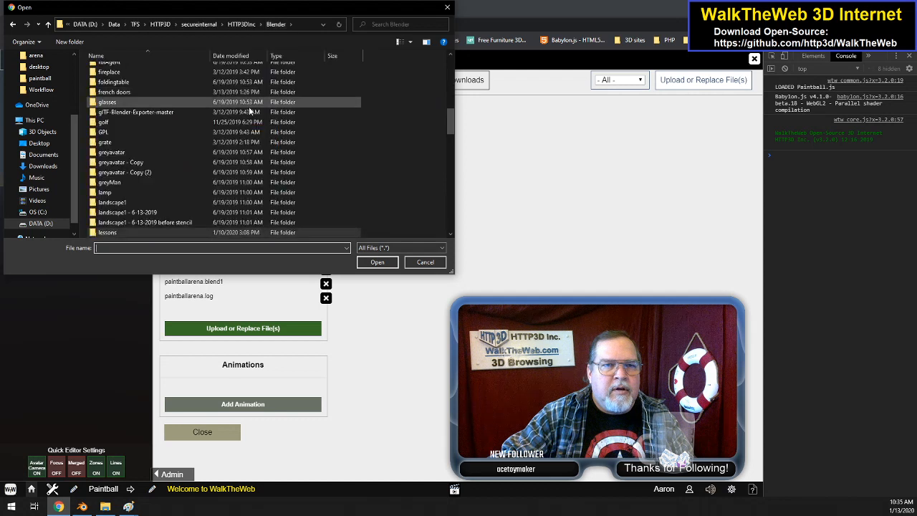
scroll(144, 164, down, 2)
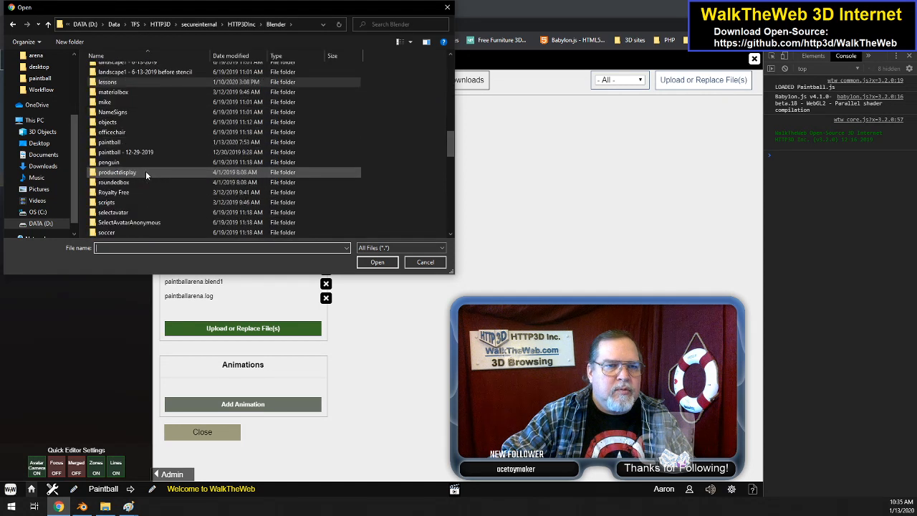
double_click(168, 141)
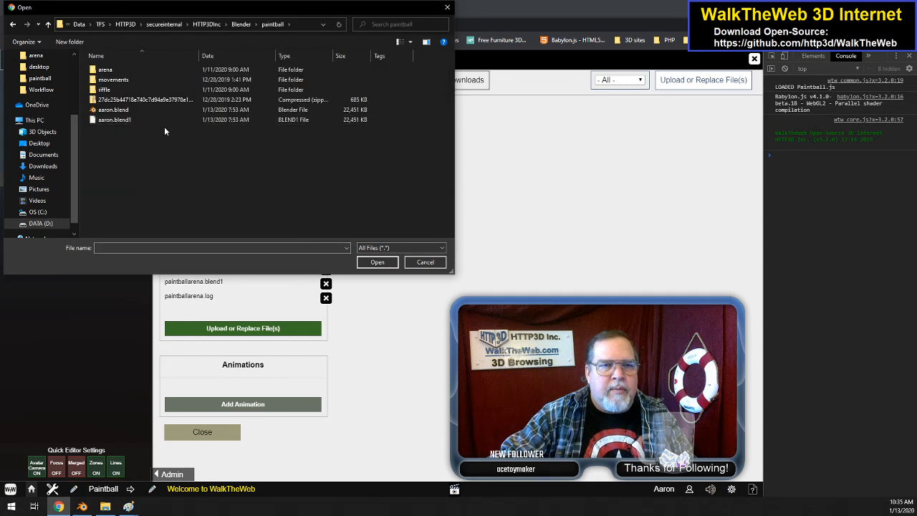
click(132, 72)
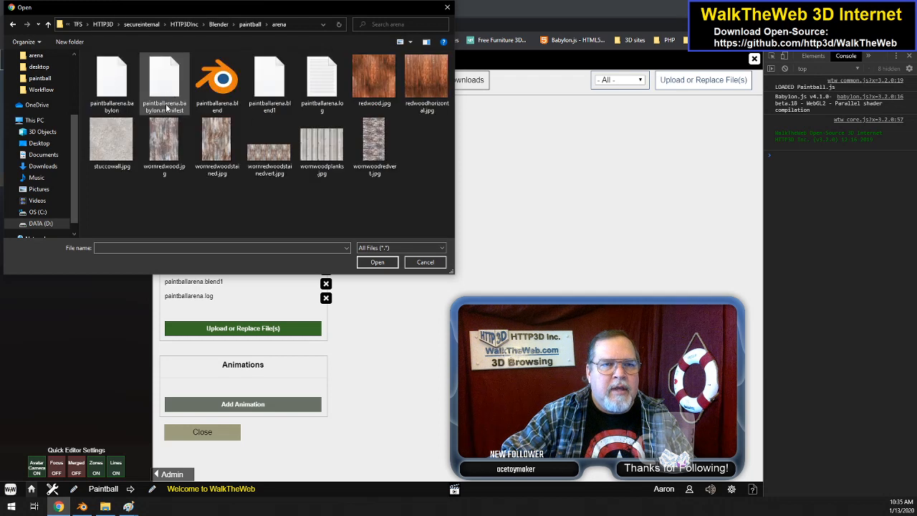
drag(113, 223, 432, 57)
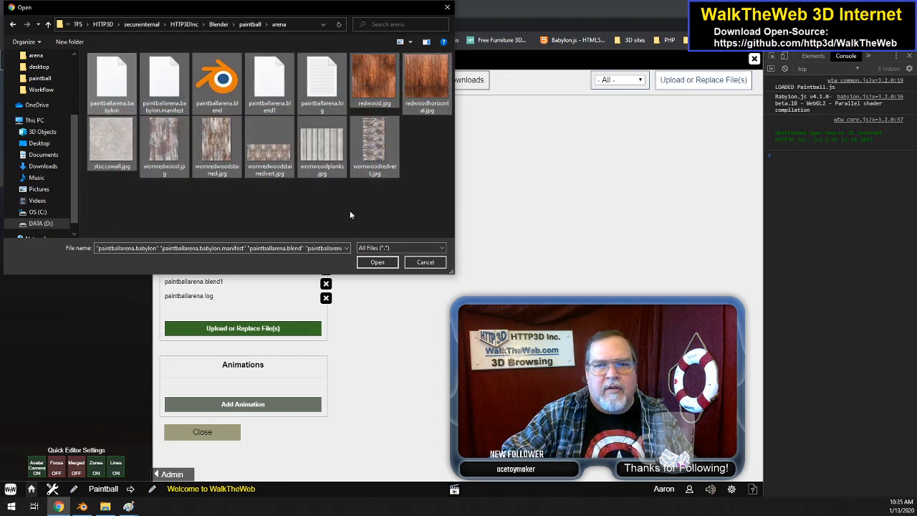
click(376, 262)
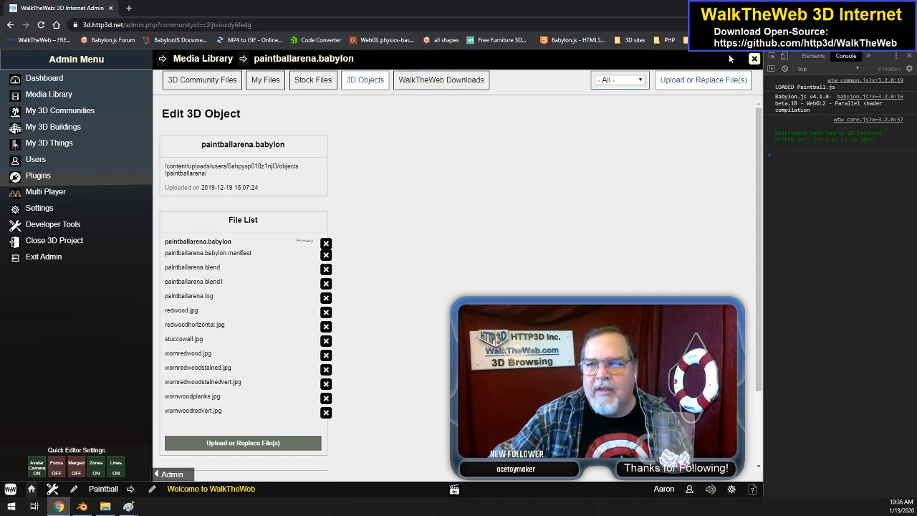
click(754, 59)
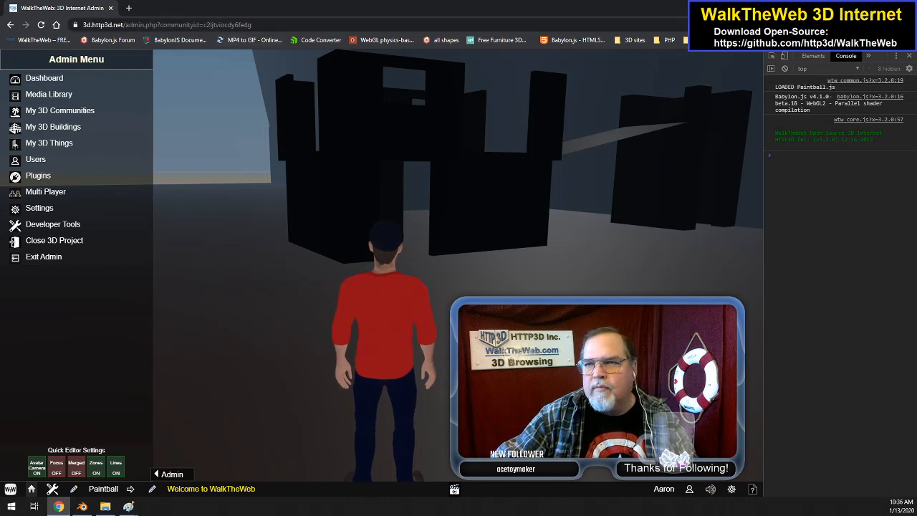
Step: Clear Chrome's cached images and files for all time in the browser's privacy settings
click(906, 25)
click(813, 207)
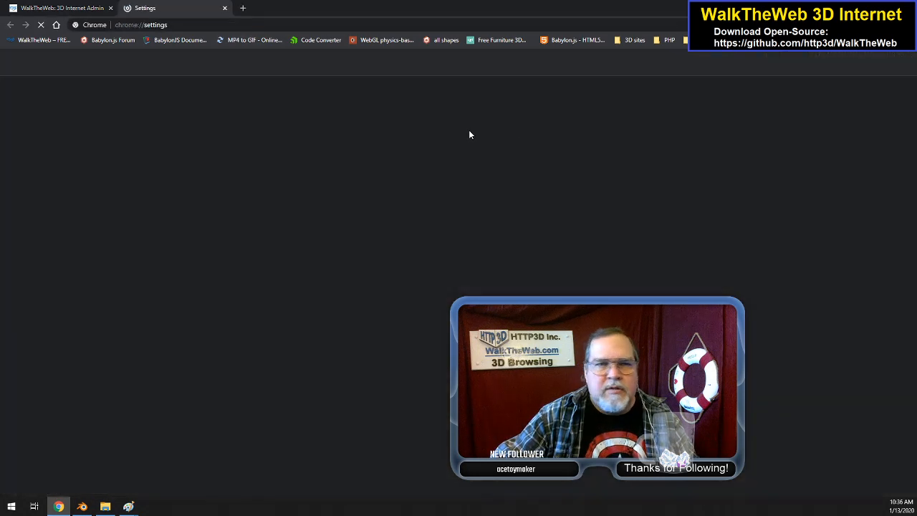
scroll(430, 379, down, 5)
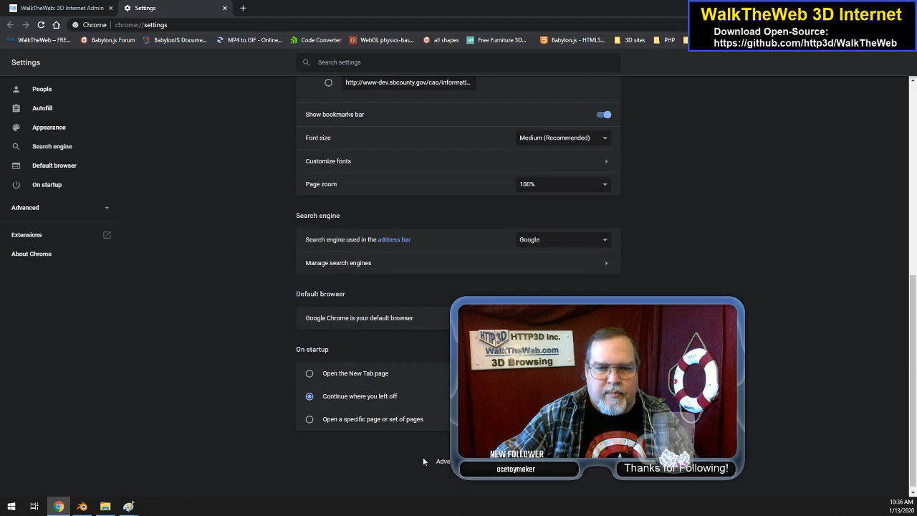
click(443, 461)
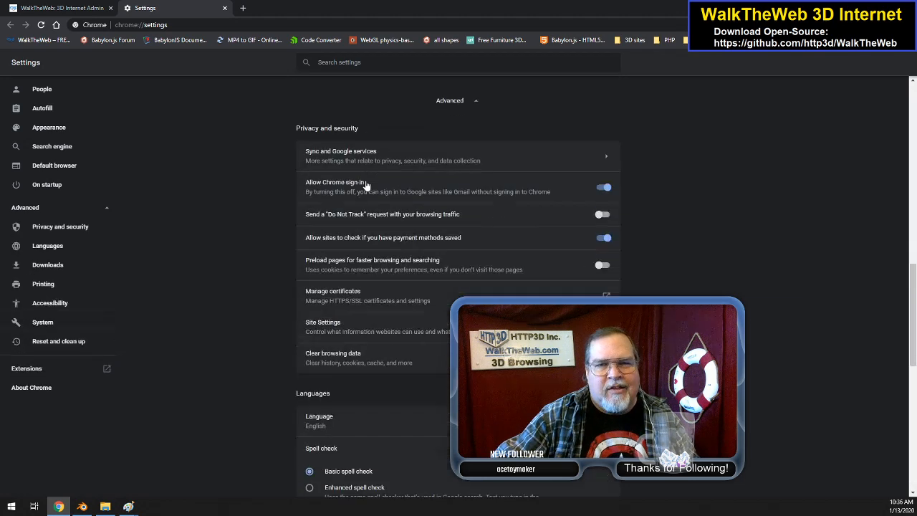
click(402, 356)
click(548, 338)
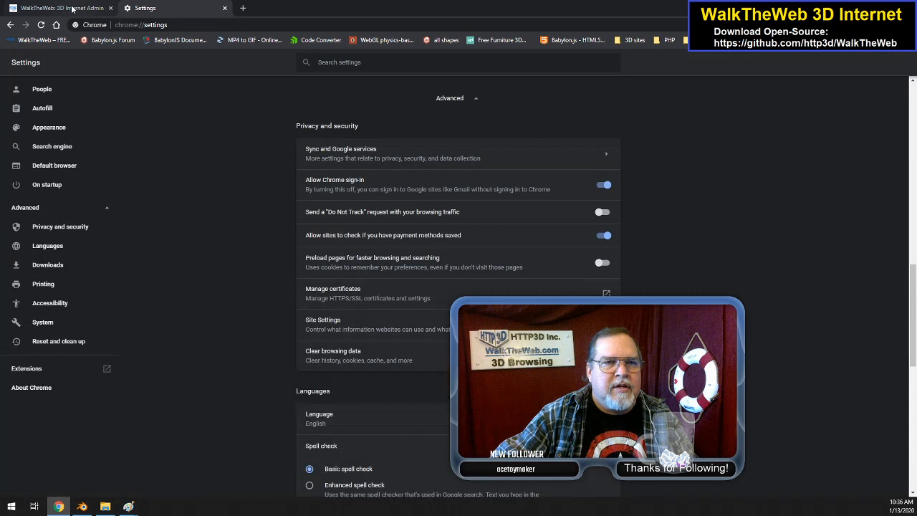
Step: Return to the WalkTheWeb admin page and reload the Paintball community
click(74, 9)
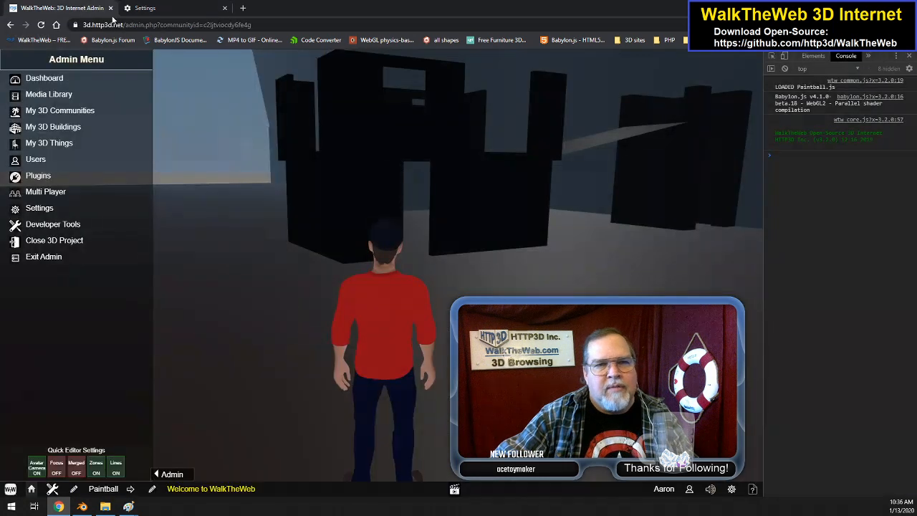
click(242, 28)
key(Return)
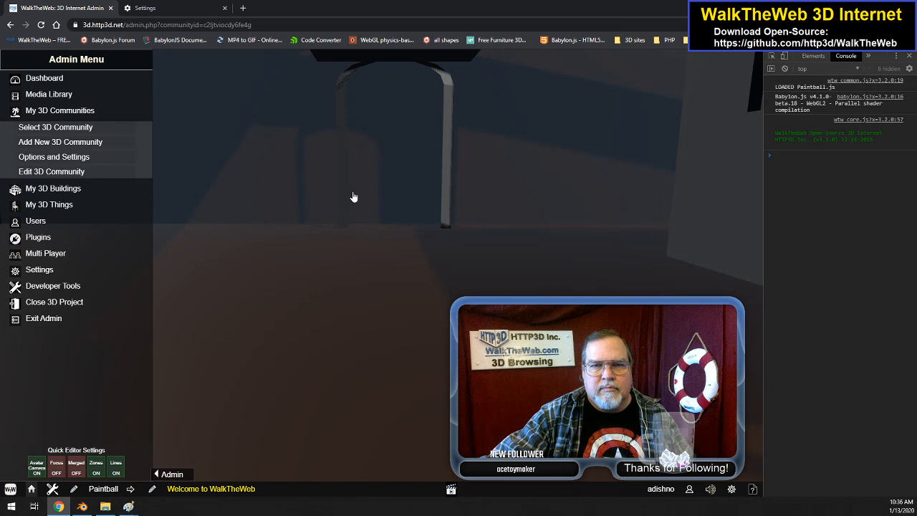
Step: Walk the avatar up to PassOverBlock and examine its lower walls and doorway in the reloaded scene
key(w)
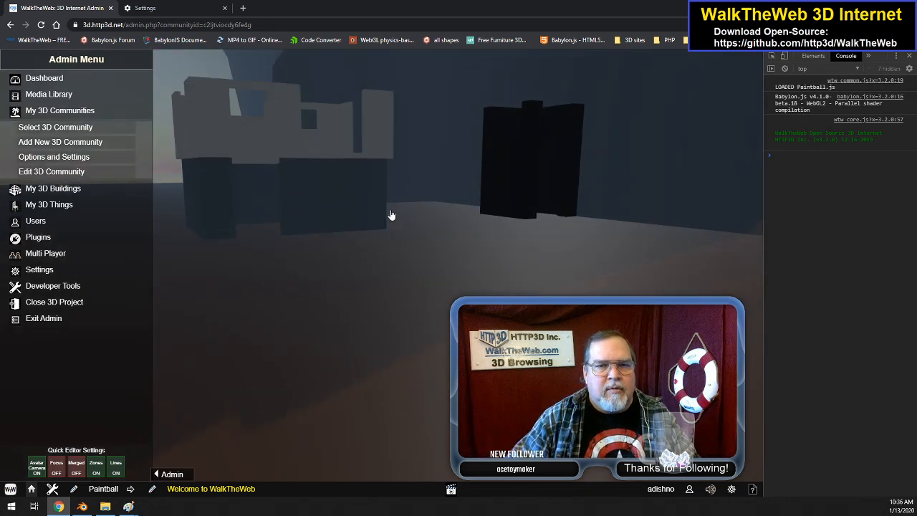
drag(402, 259, 301, 249)
click(363, 254)
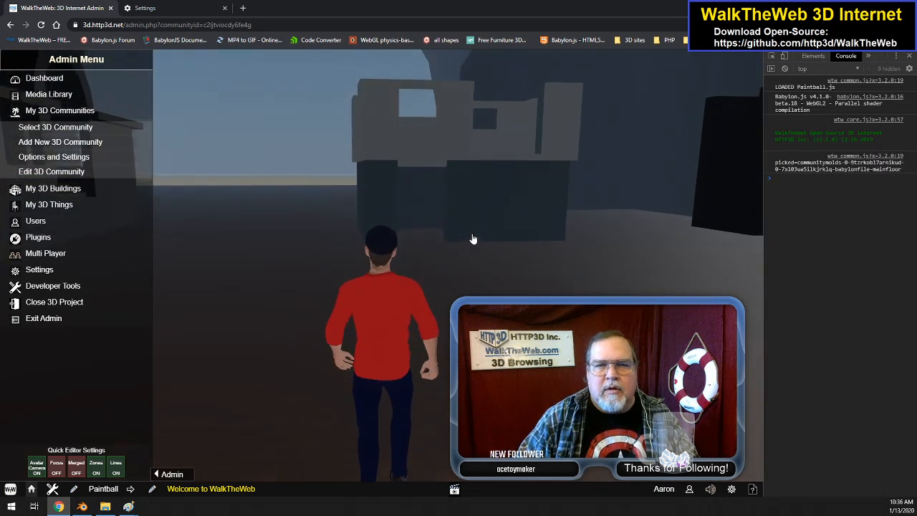
key(w)
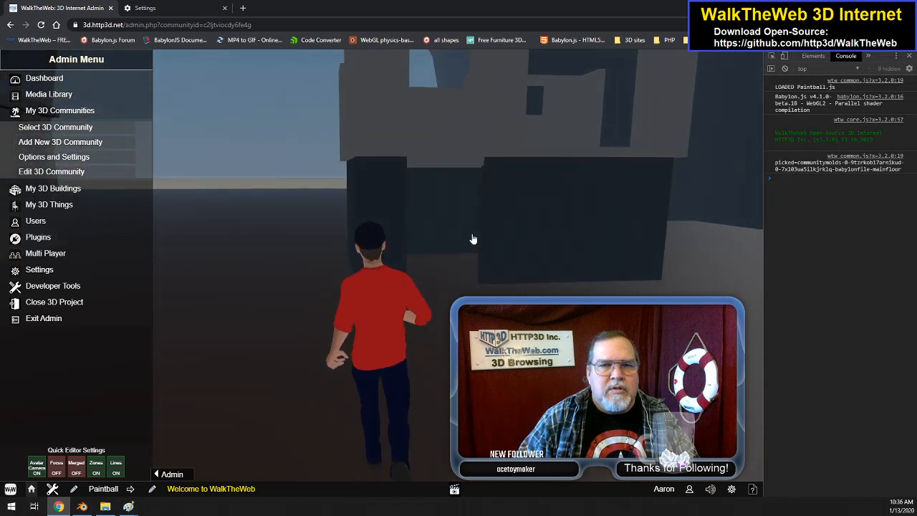
key(d)
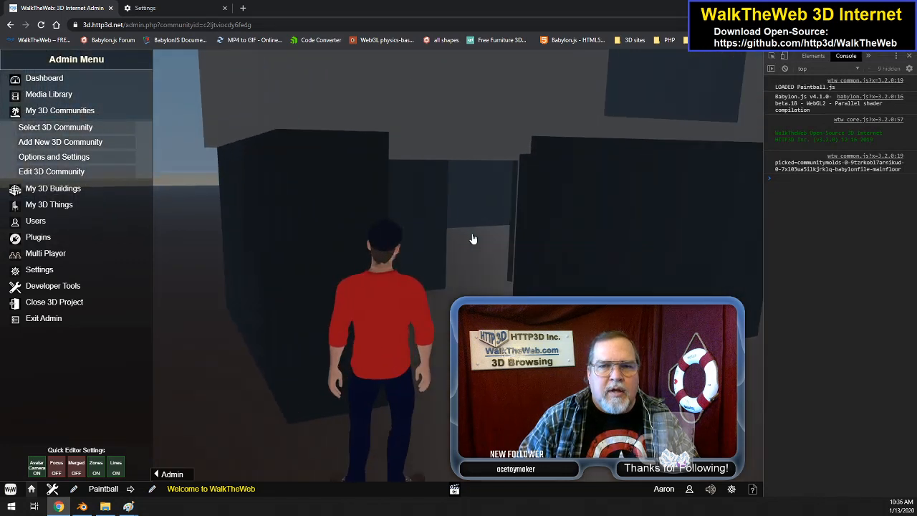
key(a)
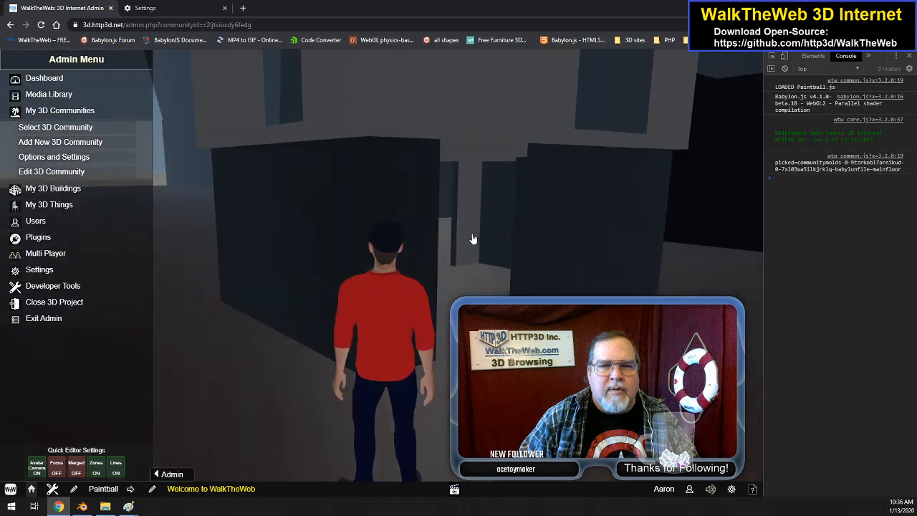
drag(547, 258, 596, 270)
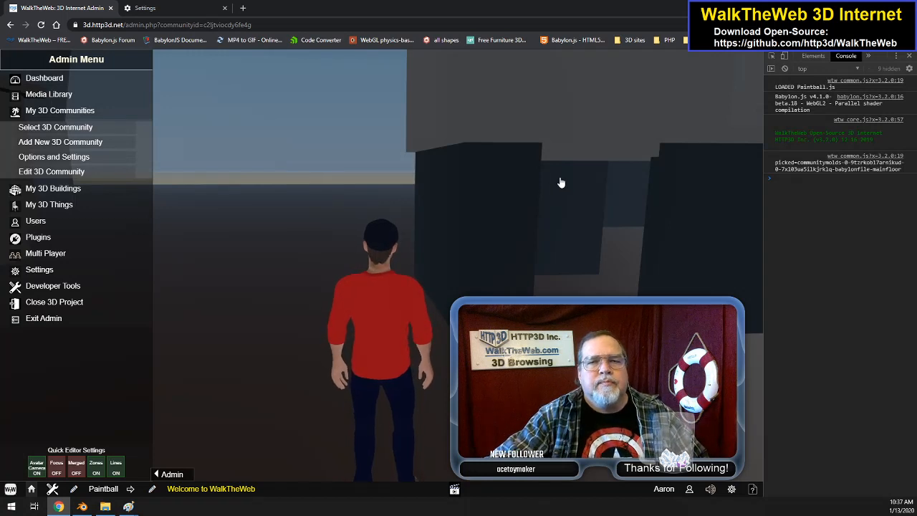
key(Right)
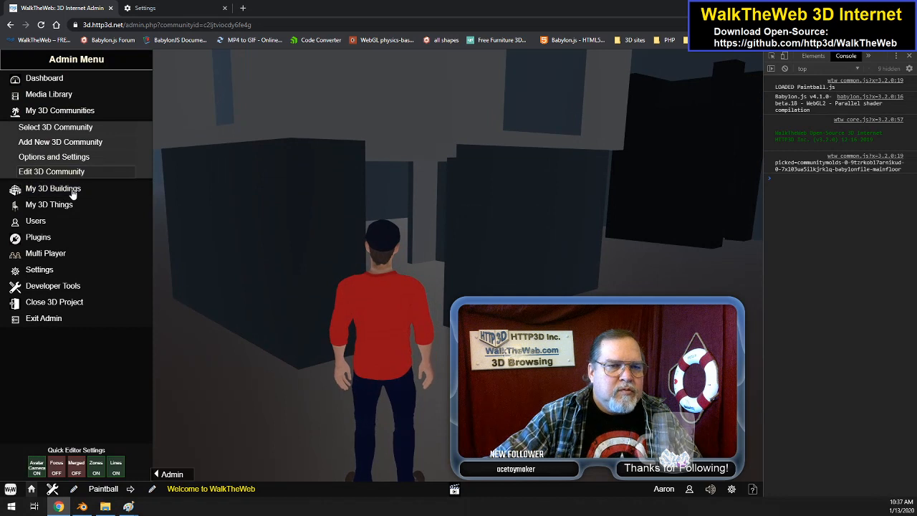
Step: Turn the avatar camera off and examine PassOverBlock's doorway, upper walls and platform floor from several angles
click(40, 464)
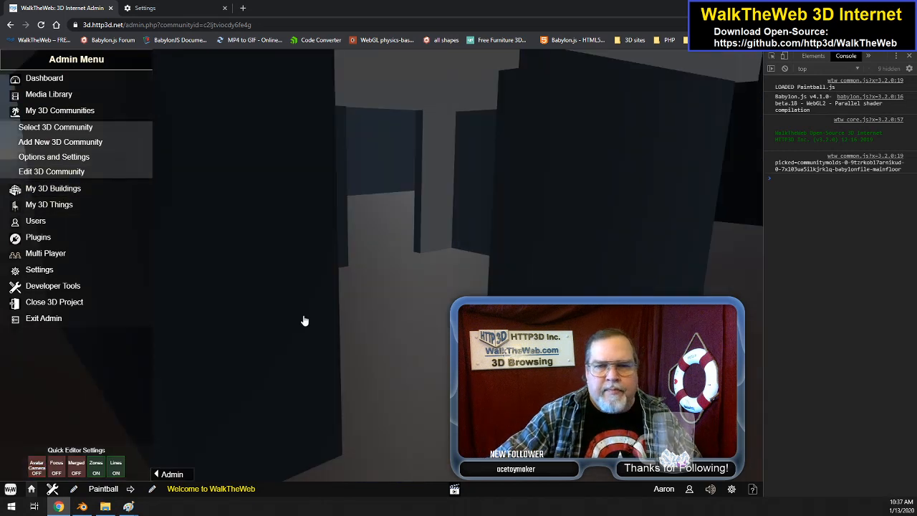
scroll(305, 320, up, 3)
scroll(304, 320, down, 8)
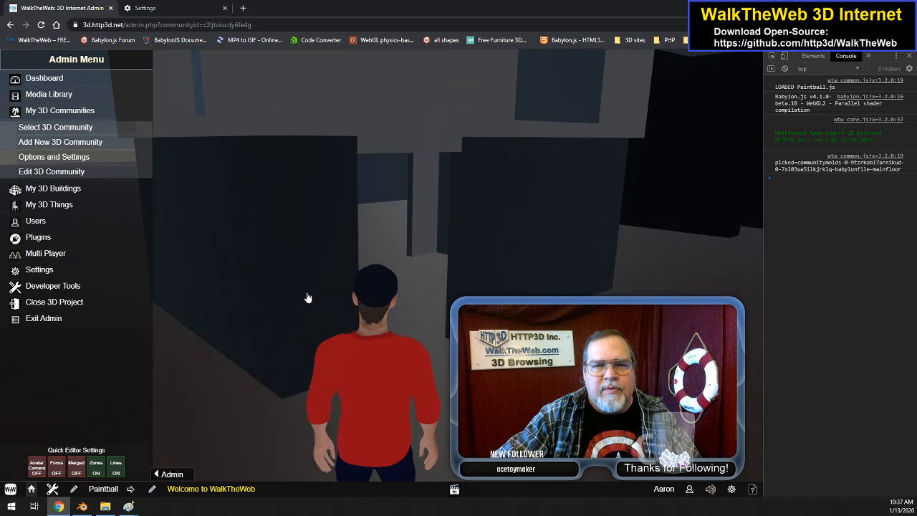
drag(350, 188, 346, 158)
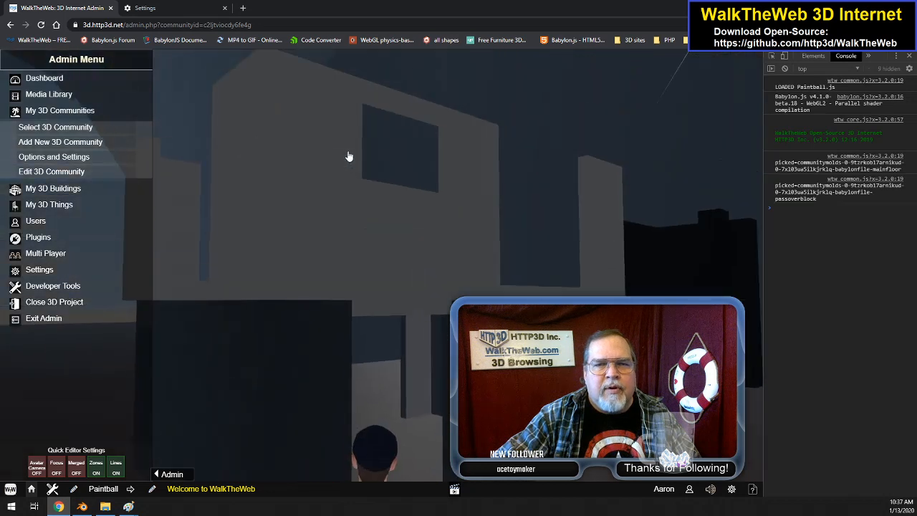
scroll(347, 158, up, 8)
drag(343, 261, 358, 300)
scroll(358, 300, down, 6)
scroll(358, 299, down, 8)
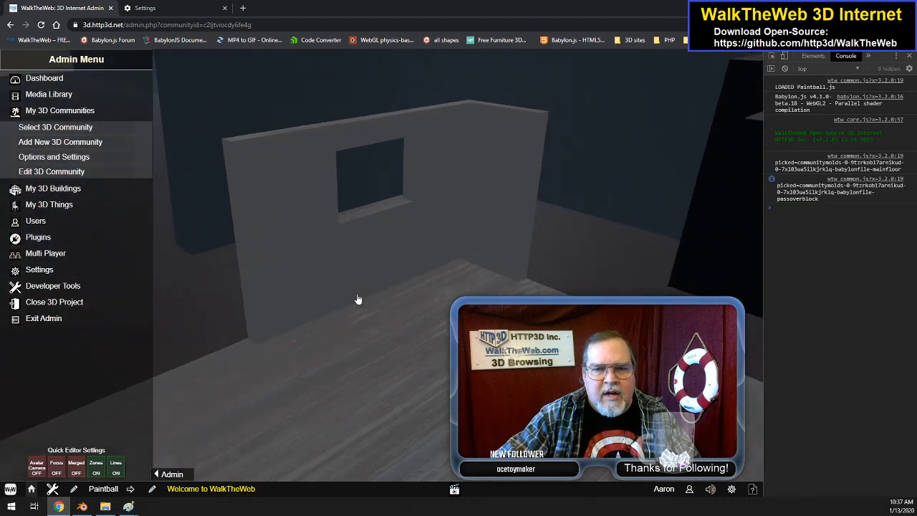
scroll(358, 299, down, 8)
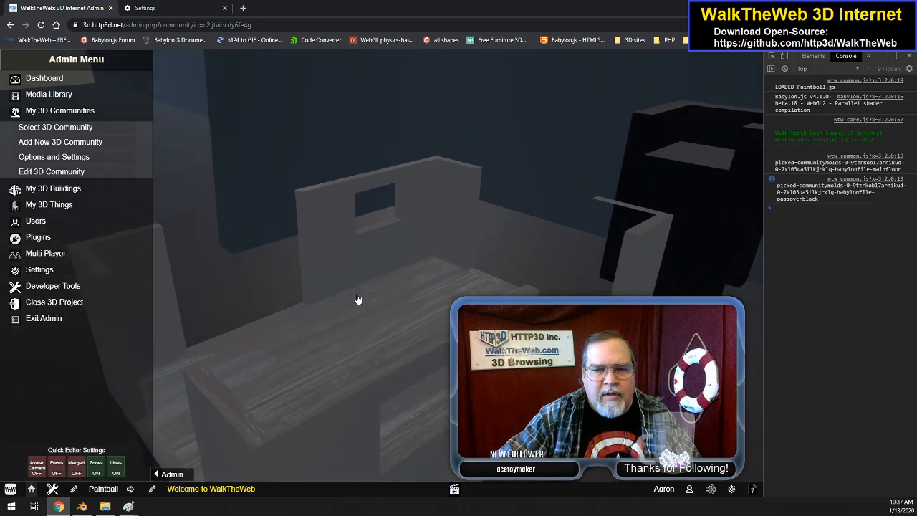
scroll(358, 300, up, 3)
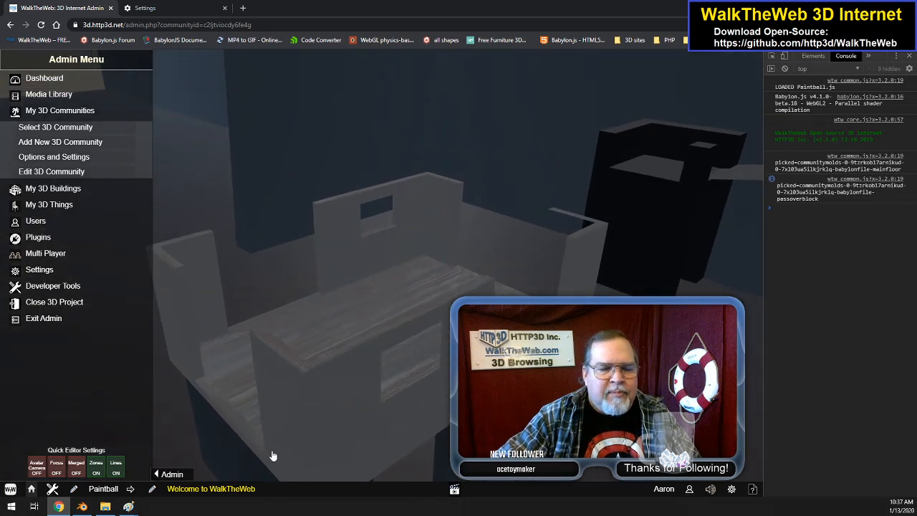
Step: Switch to Blender and, in PassOverBlock's passoverblock material, set the Emission shader color to white and the Mix Shader factor to 0.133
mouse_move(127, 506)
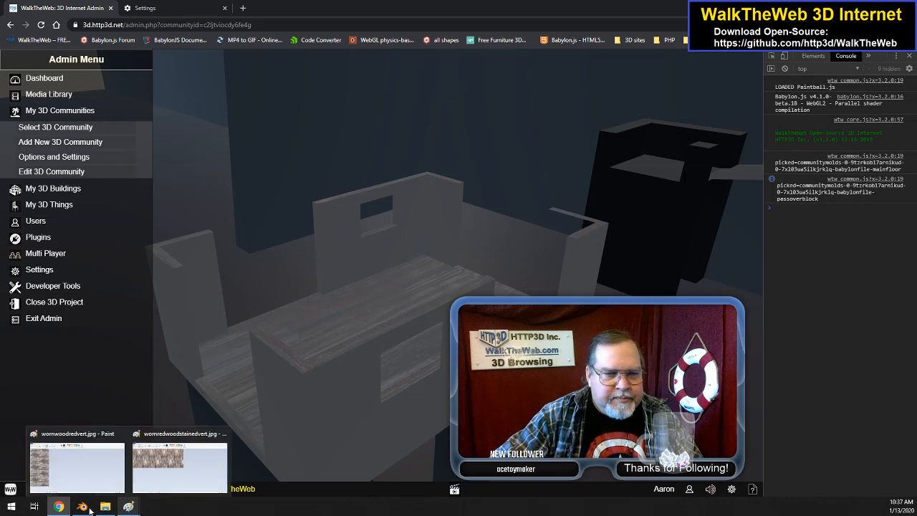
click(82, 506)
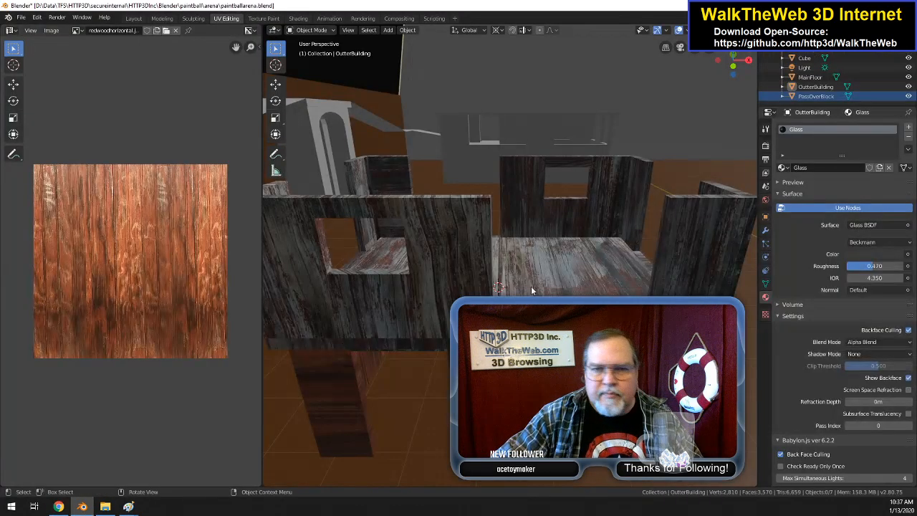
click(462, 291)
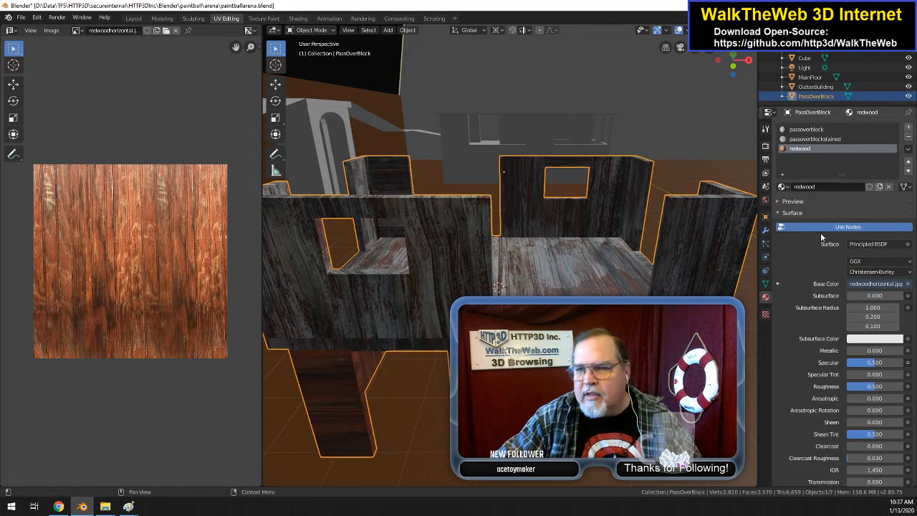
click(825, 133)
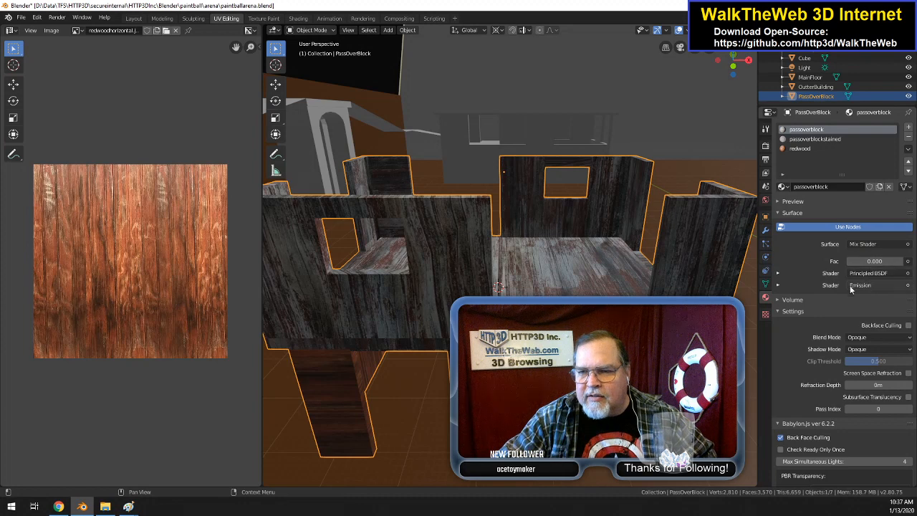
click(778, 285)
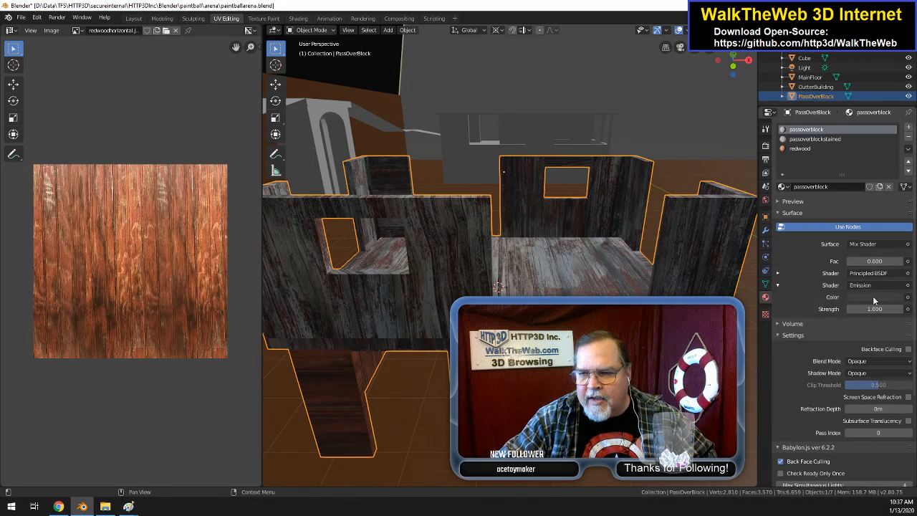
click(873, 297)
drag(895, 212, 894, 164)
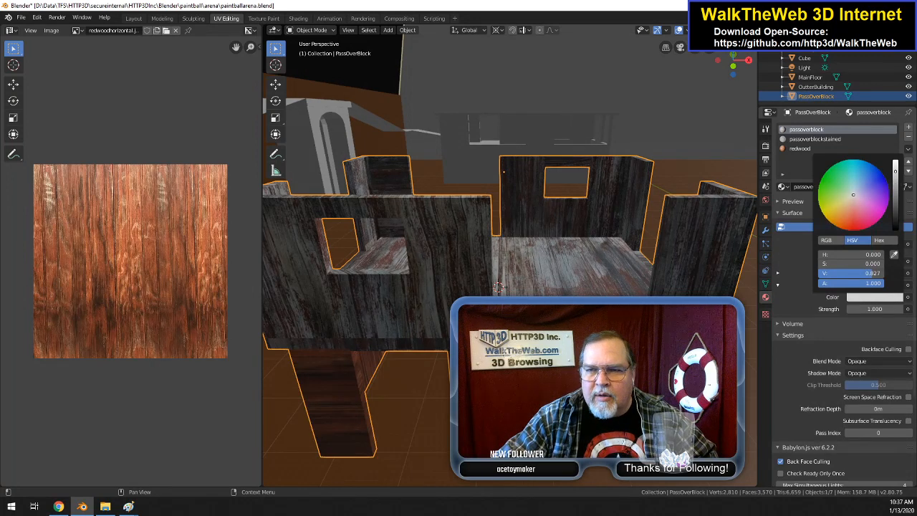
drag(894, 163, 894, 156)
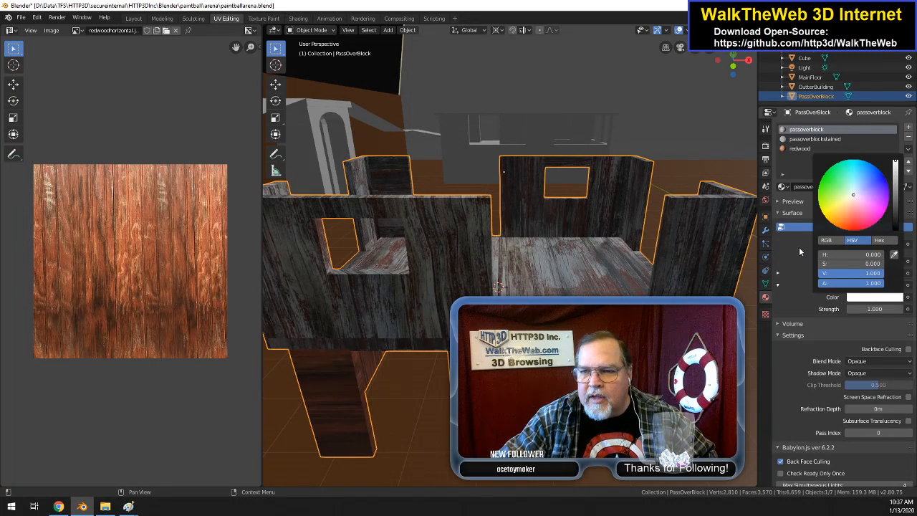
drag(874, 261, 881, 260)
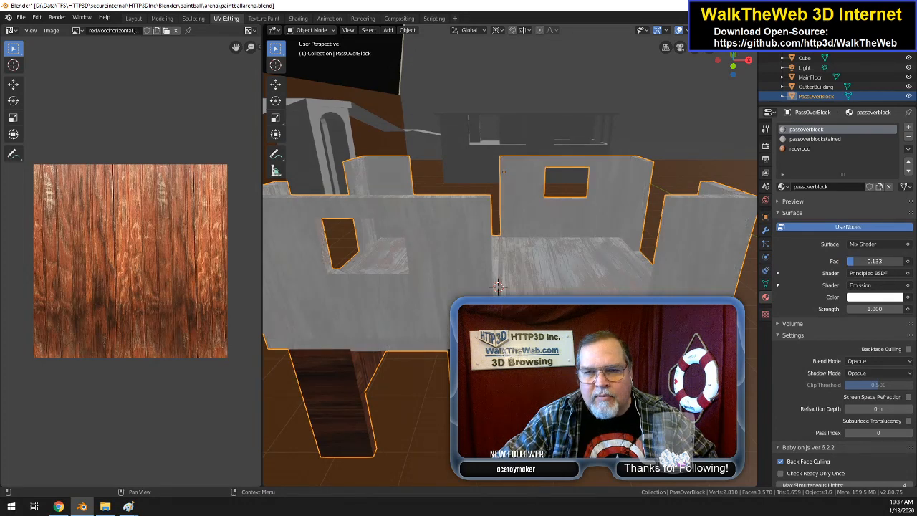
Step: In the passoverblock material, darken the Emission shader color to a value of 0.727 and set the Mix Shader factor to 0.142
click(872, 298)
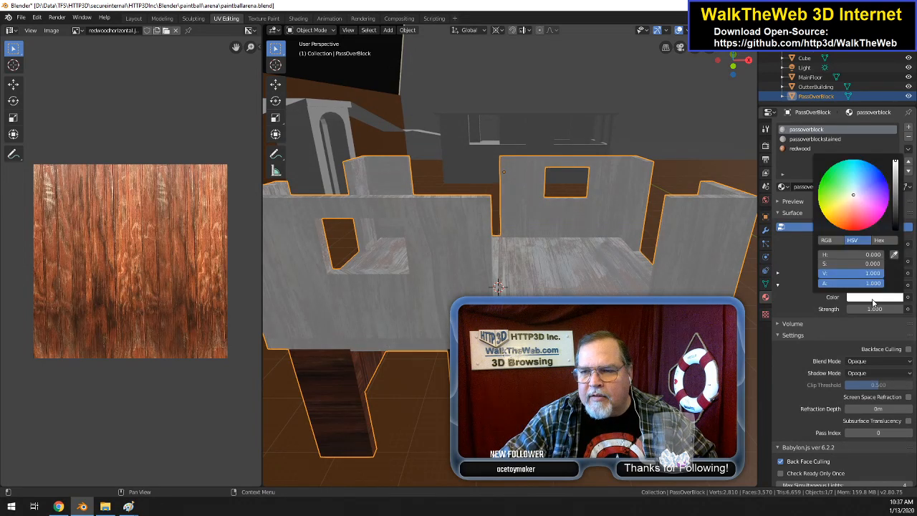
click(895, 181)
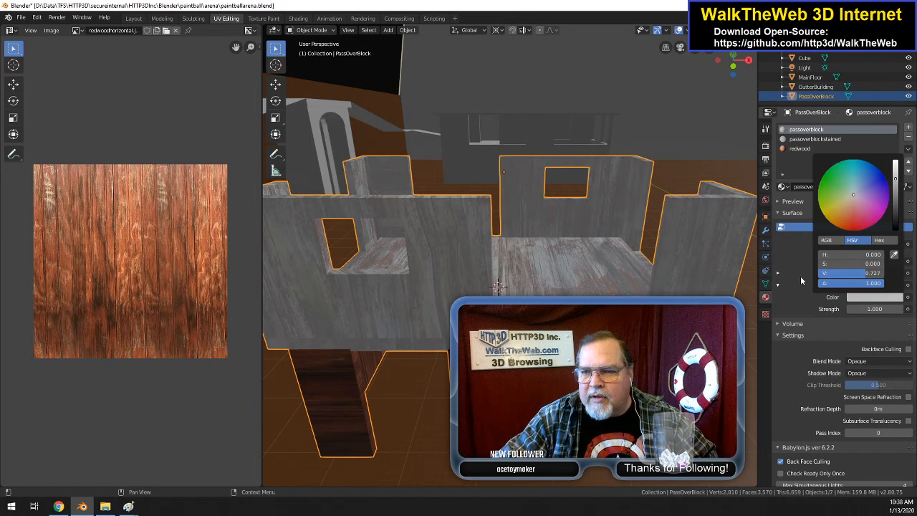
drag(869, 262, 868, 261)
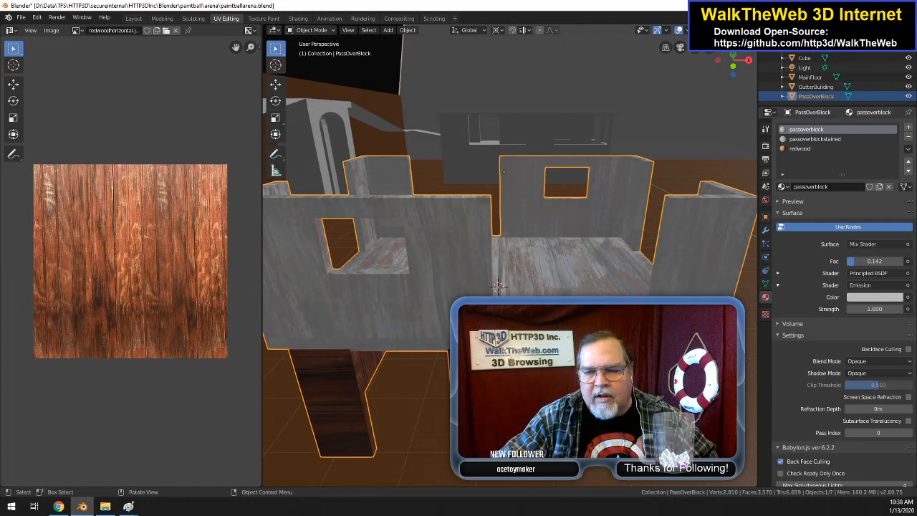
Step: In the Shading workspace, add an Emission shader after the Principled BSDF in PassOverBlock's redwood material
click(809, 148)
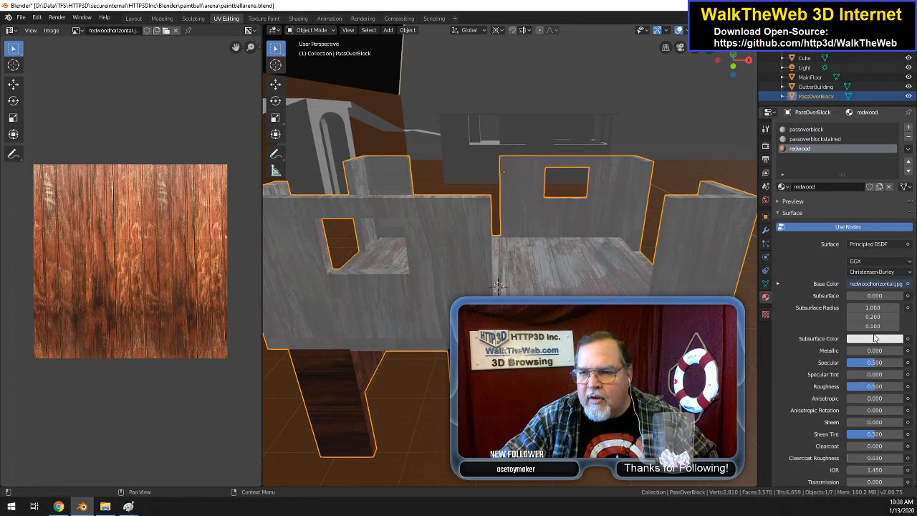
scroll(823, 293, down, 4)
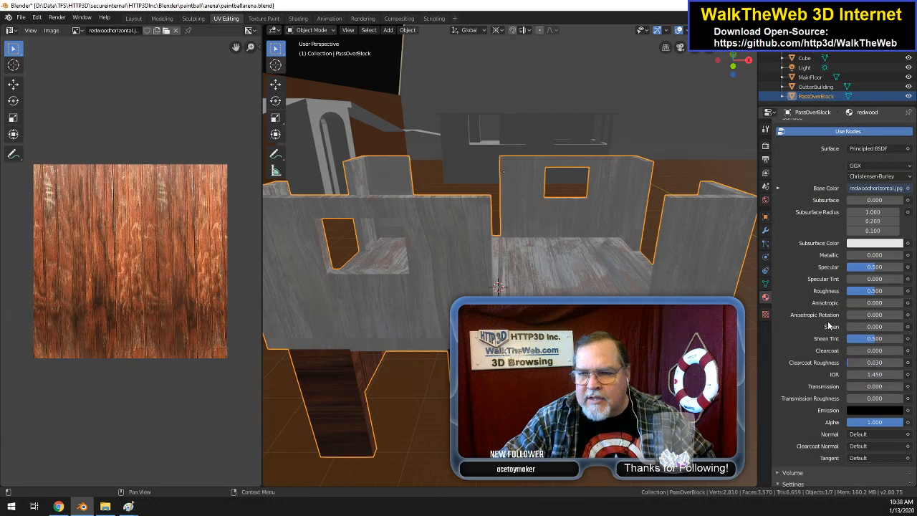
scroll(829, 326, up, 4)
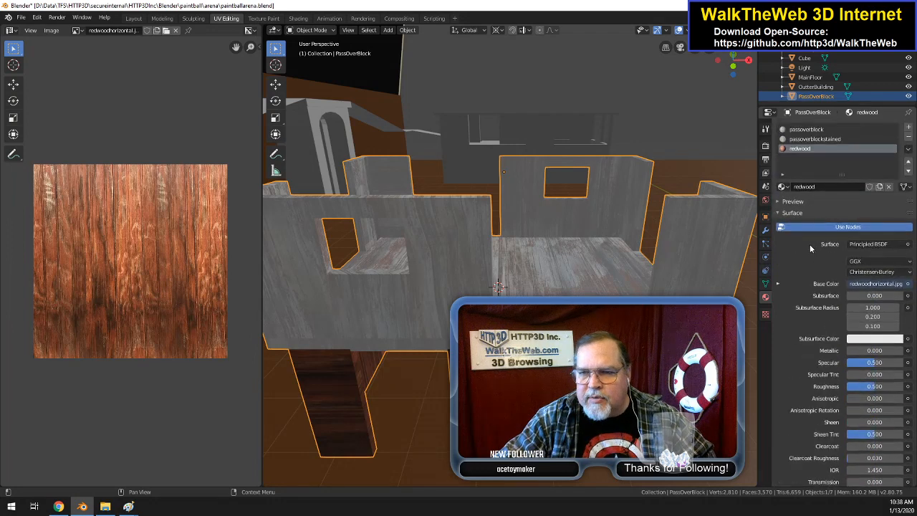
click(297, 19)
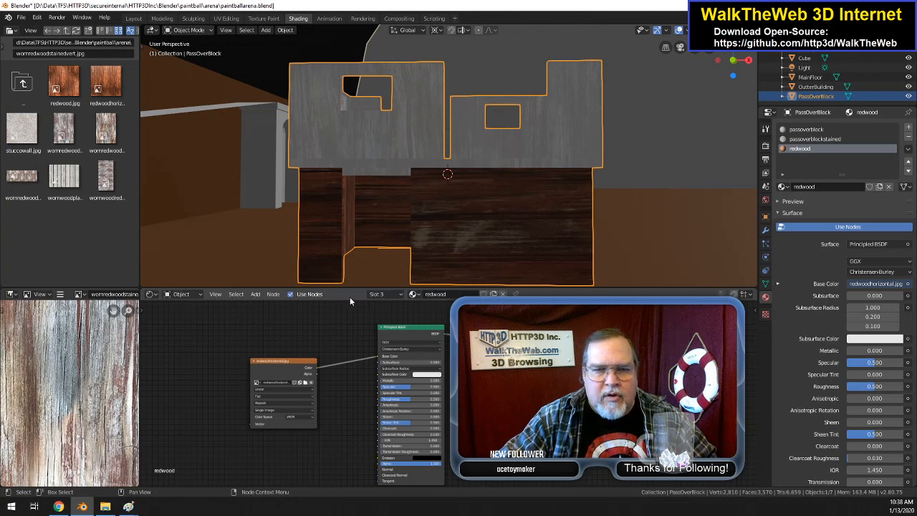
click(257, 295)
mouse_move(285, 337)
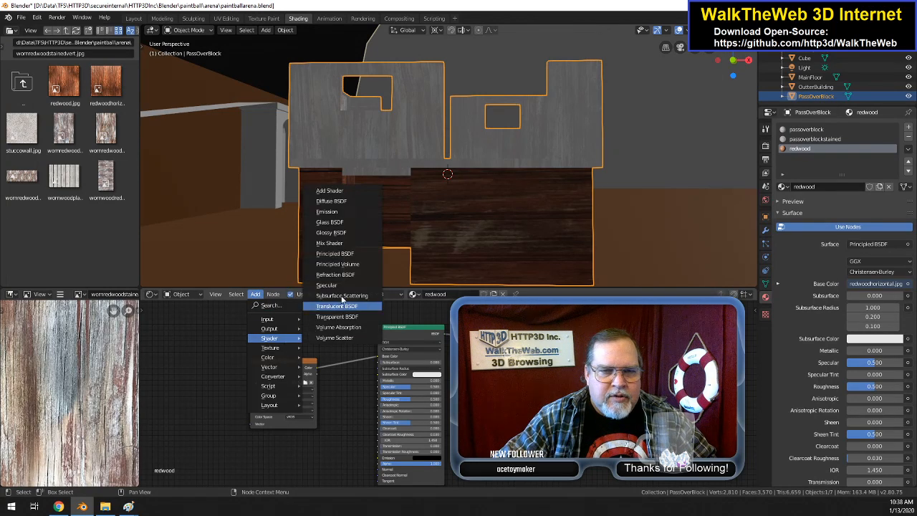
click(349, 211)
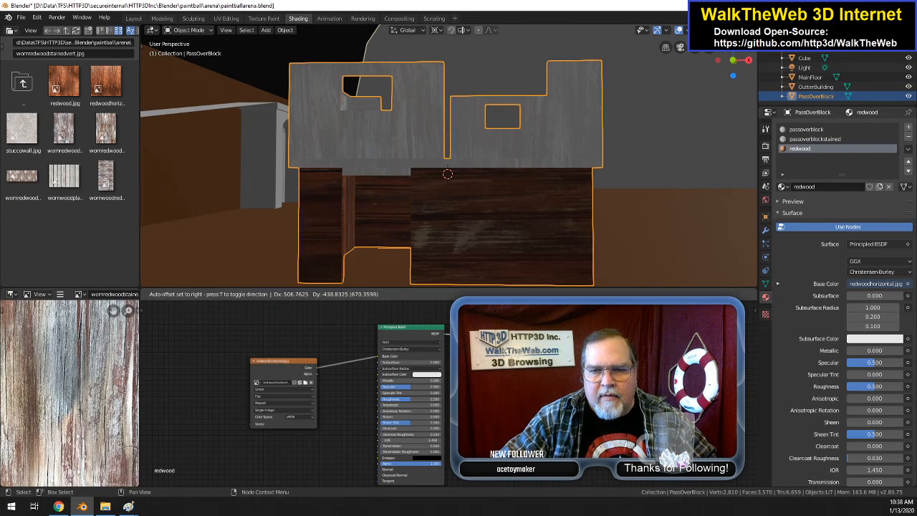
key(Return)
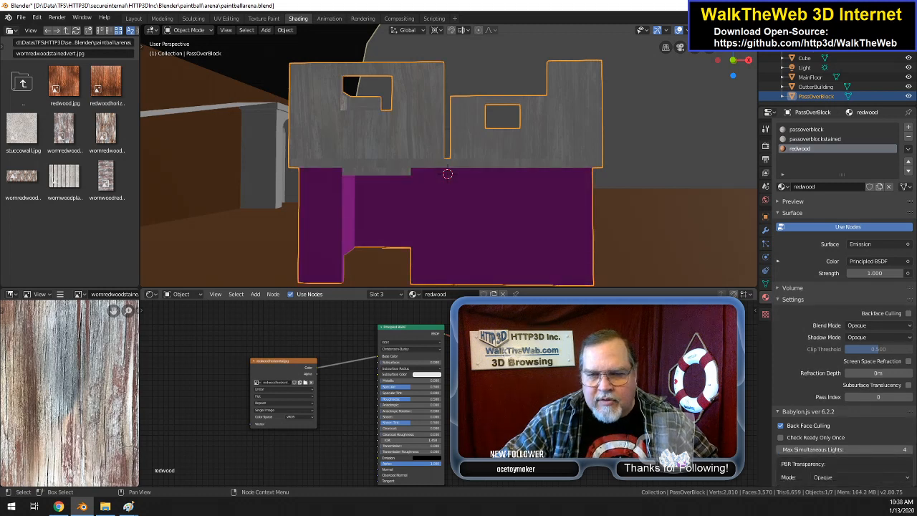
Step: Add a Mix Shader to the redwood material and connect the Principled BSDF and Emission shaders to its two inputs
click(255, 294)
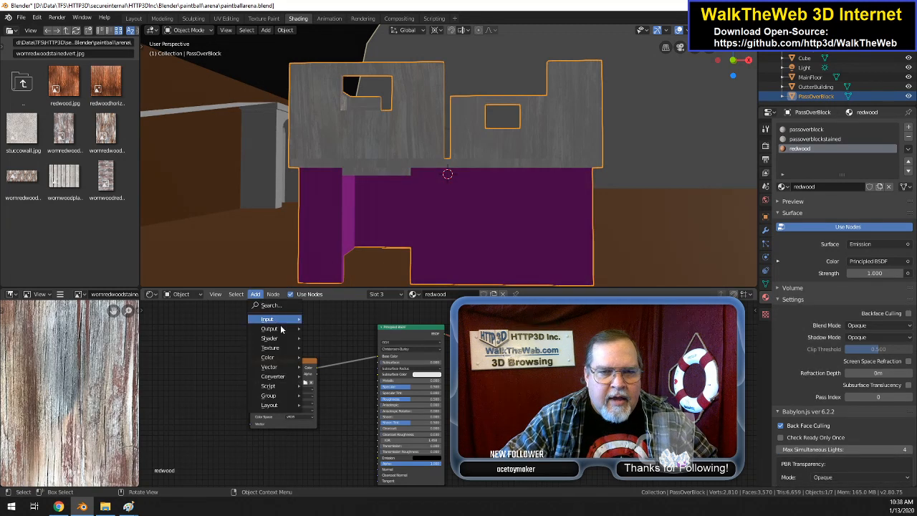
mouse_move(299, 349)
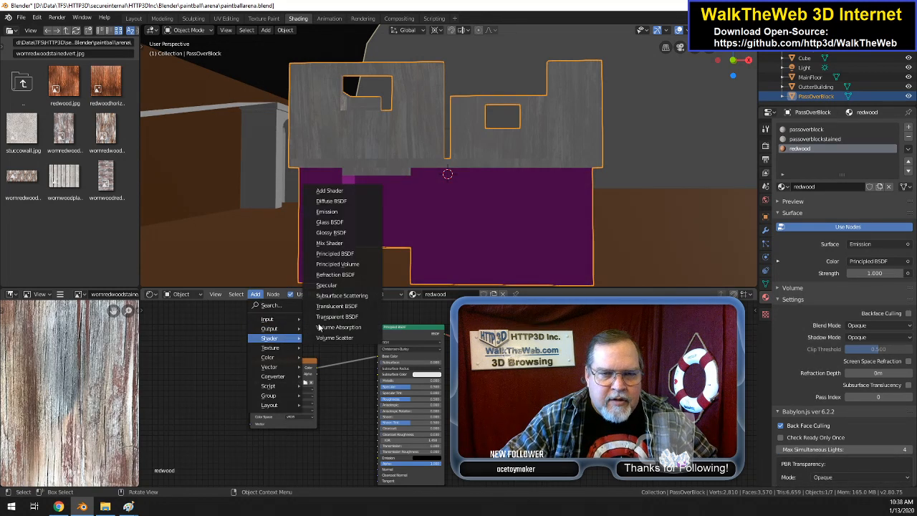
click(329, 243)
click(494, 320)
drag(487, 329, 481, 377)
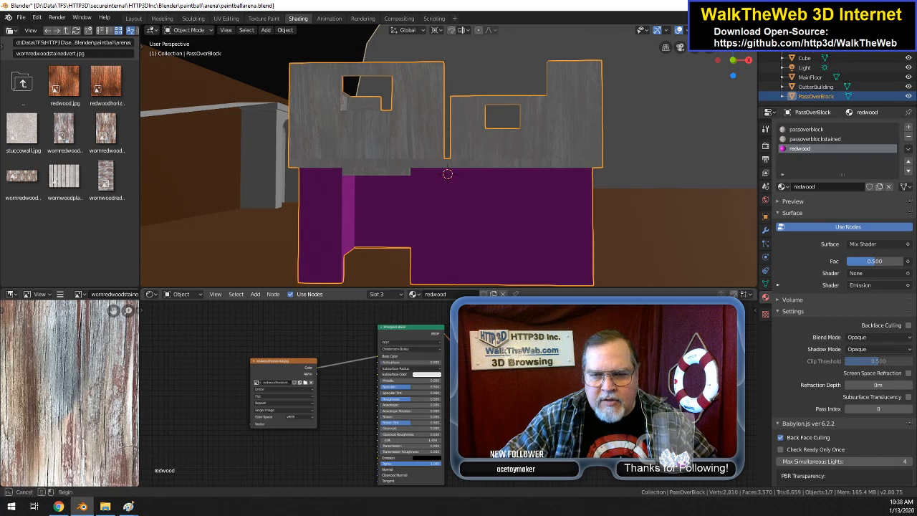
drag(465, 365, 481, 371)
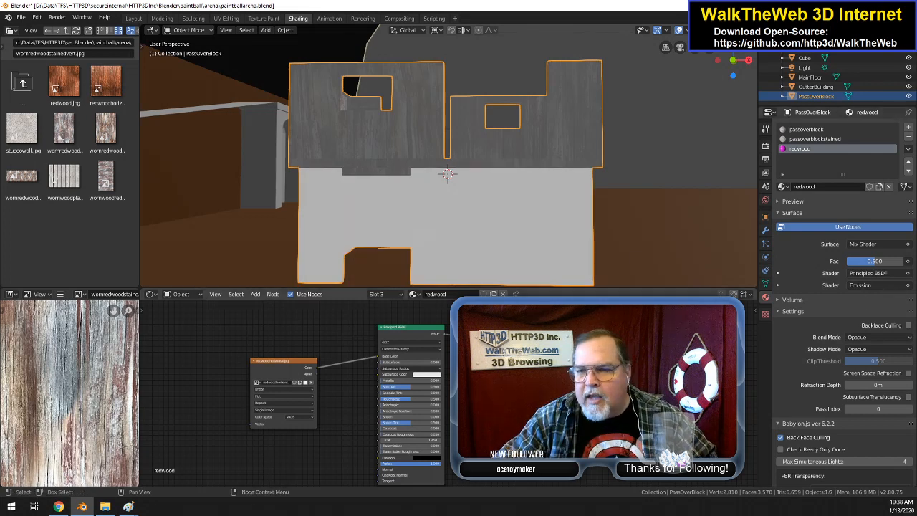
Step: Darken the redwood material's Emission color to grey and set its Mix Shader factor to 0.175
click(778, 284)
click(874, 296)
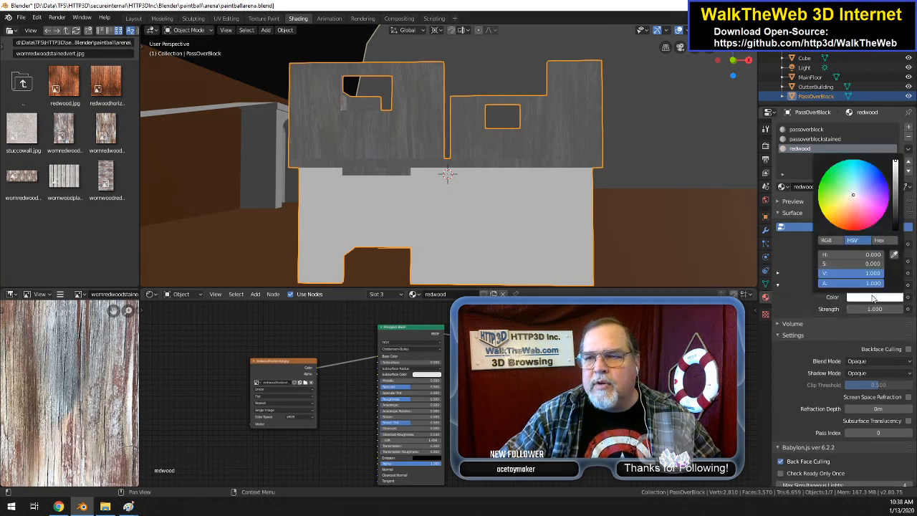
mouse_move(895, 185)
mouse_down()
mouse_move(894, 214)
mouse_move(895, 199)
mouse_up()
drag(884, 262, 865, 262)
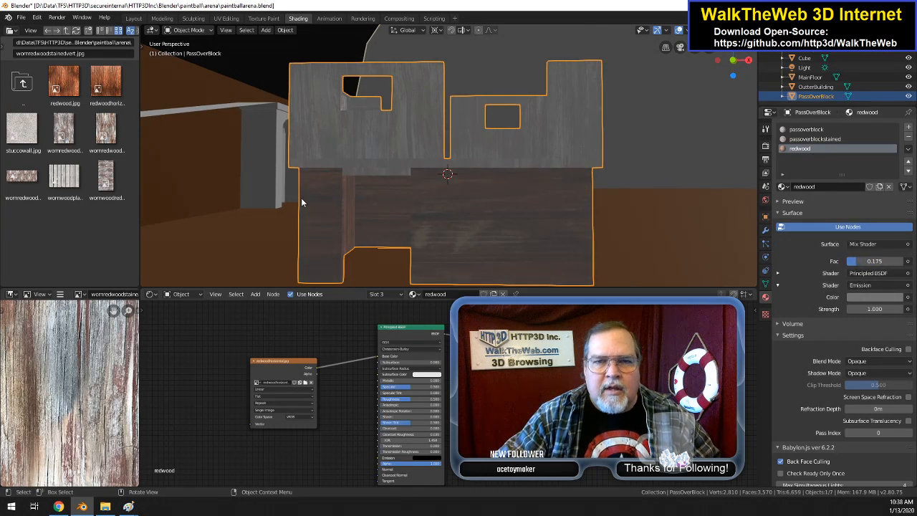
Step: Save the Blender file and export the scene in Babylon.js format over paintballarena.babylon in the arena folder
click(22, 17)
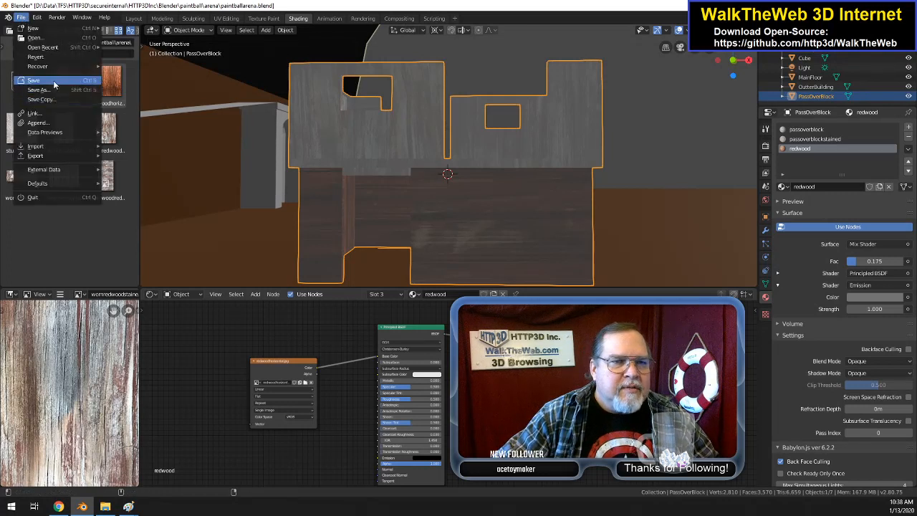
click(32, 83)
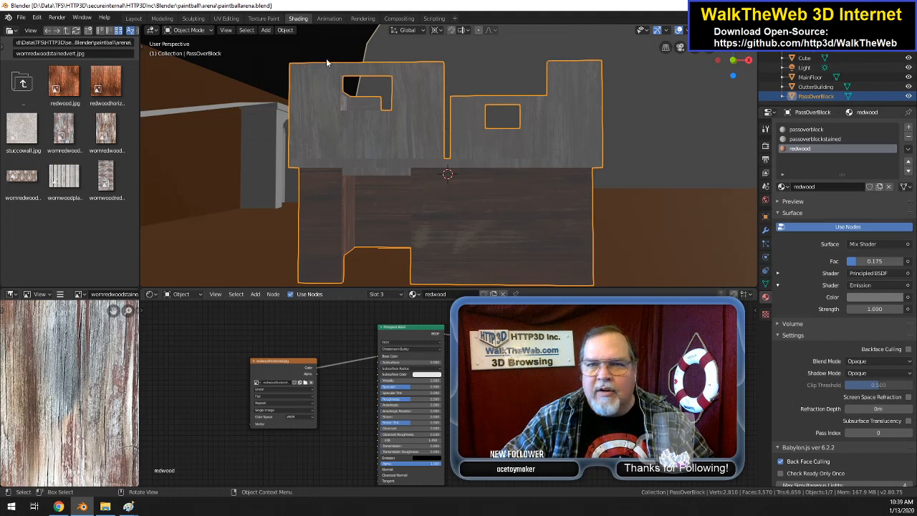
click(20, 17)
mouse_move(56, 158)
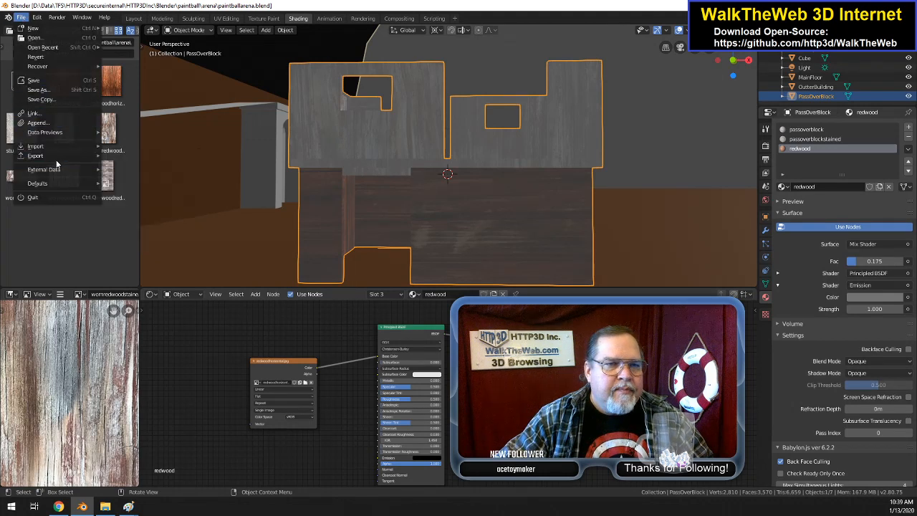
click(21, 16)
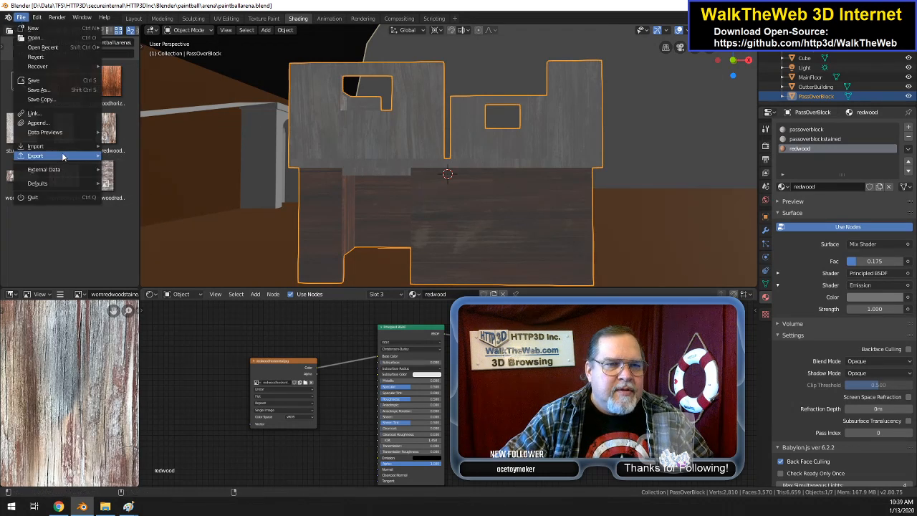
click(152, 251)
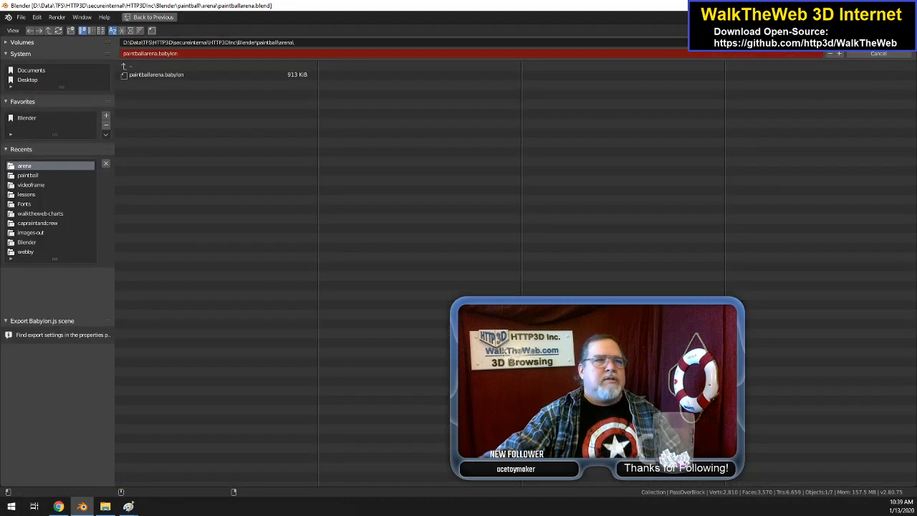
click(878, 42)
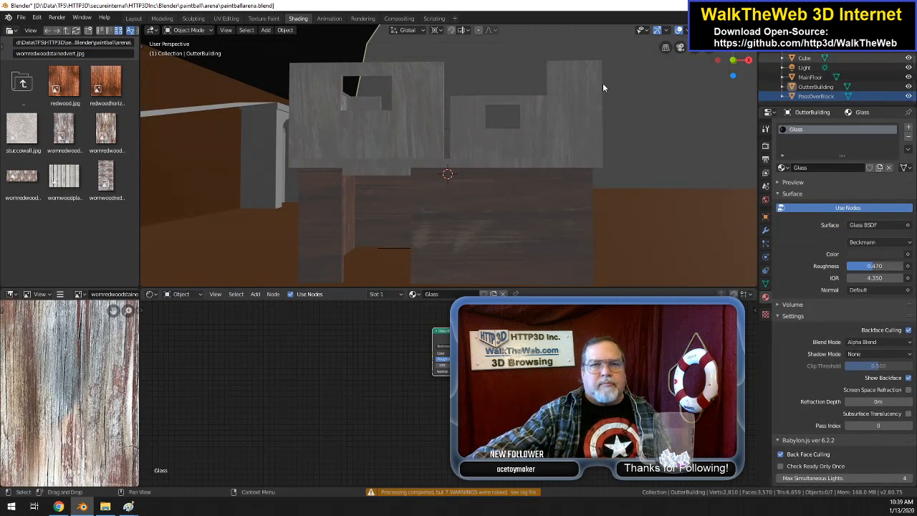
click(20, 16)
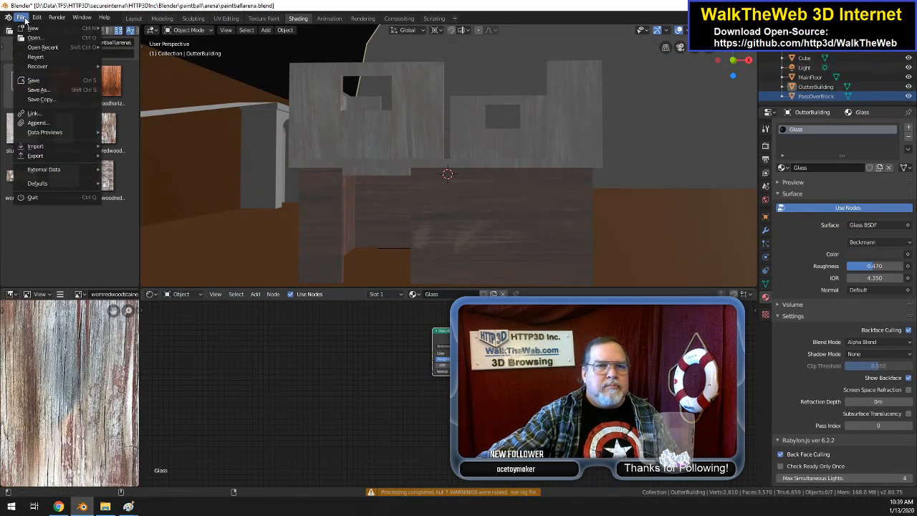
click(33, 80)
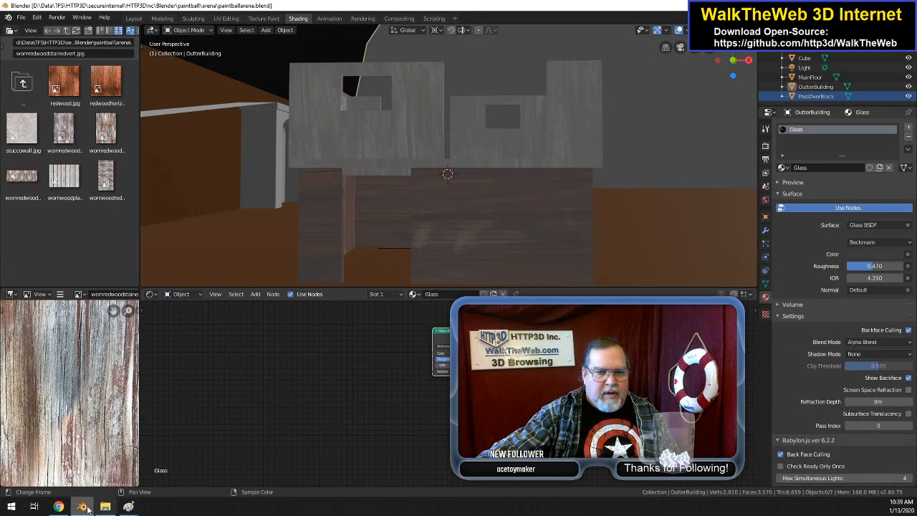
Step: Switch to WalkTheWeb in Chrome and replace the paintballarena.babylon 3D object's files with all files from the arena folder
click(59, 506)
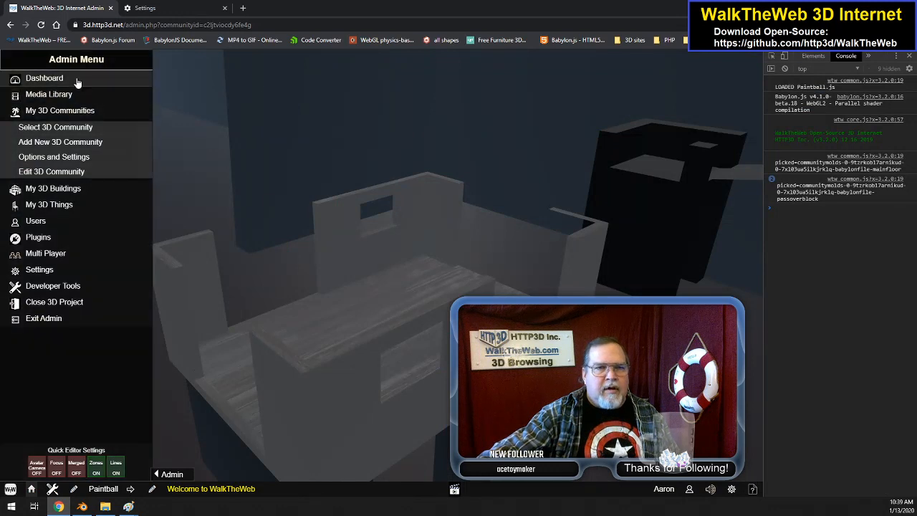
click(48, 94)
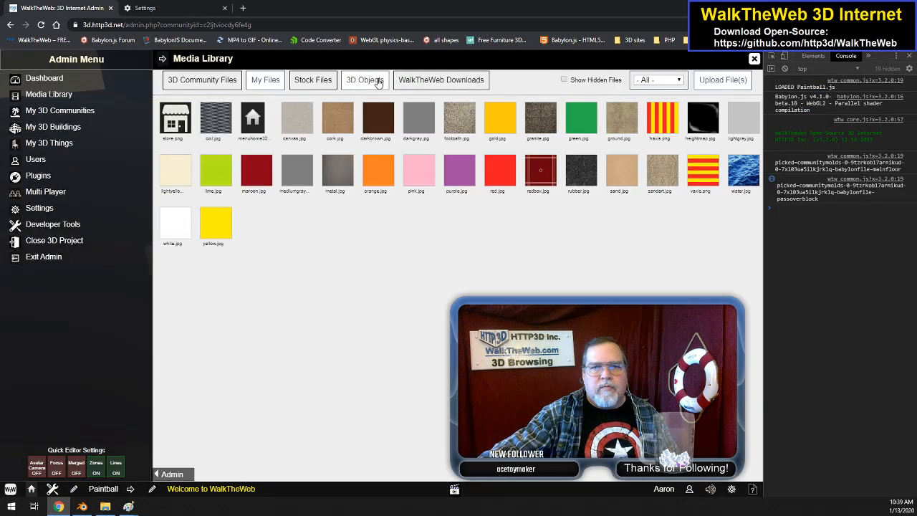
click(362, 80)
click(499, 176)
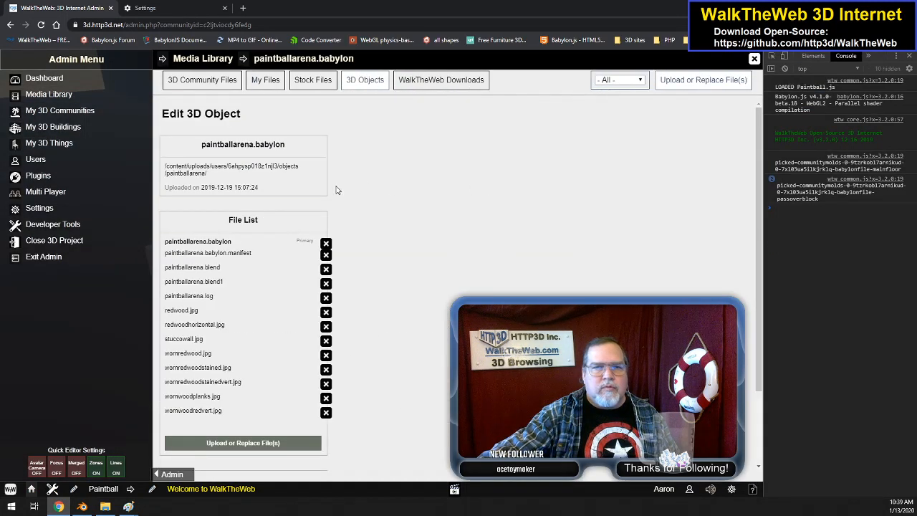
click(279, 445)
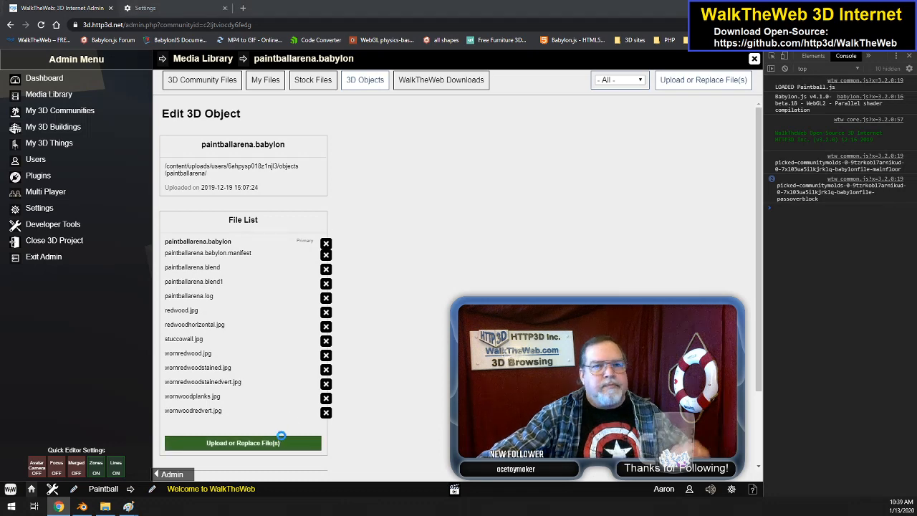
drag(114, 200, 426, 93)
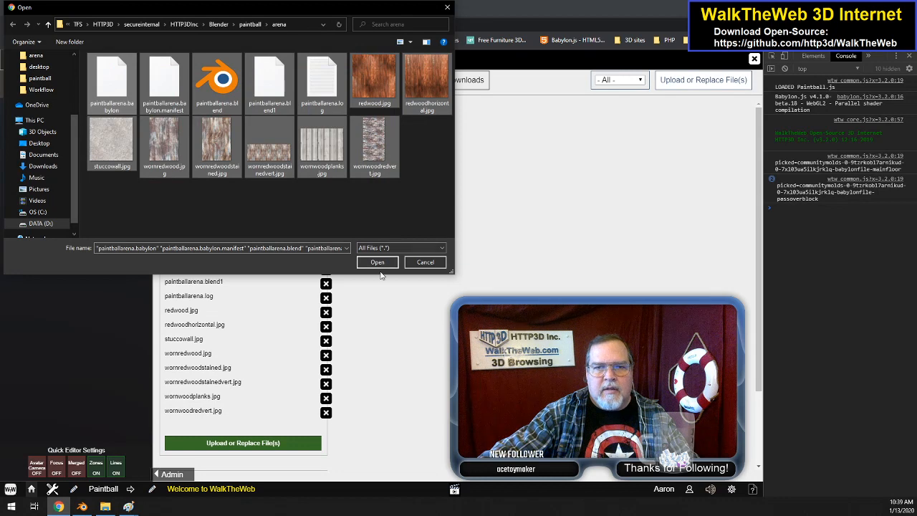
click(379, 261)
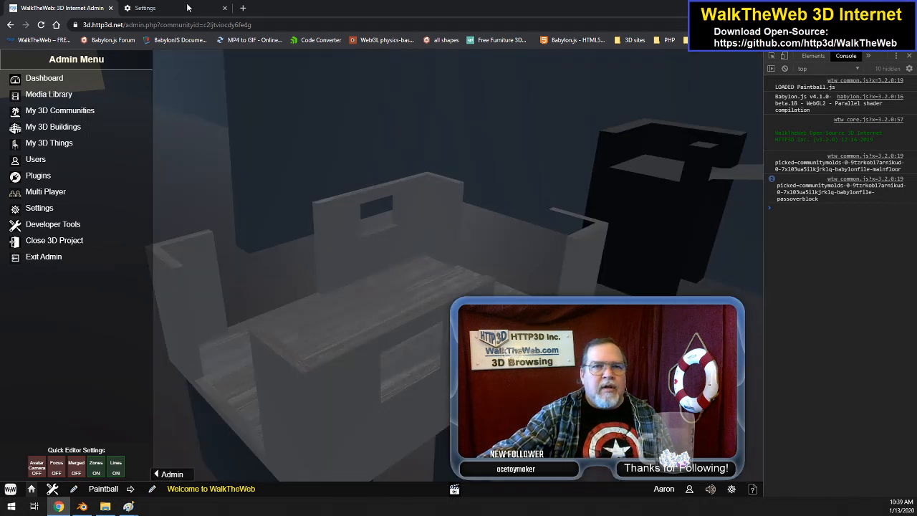
Step: Clear Chrome's cached images and files for all time and reload the Paintball community in the WalkTheWeb admin page
click(211, 8)
click(416, 359)
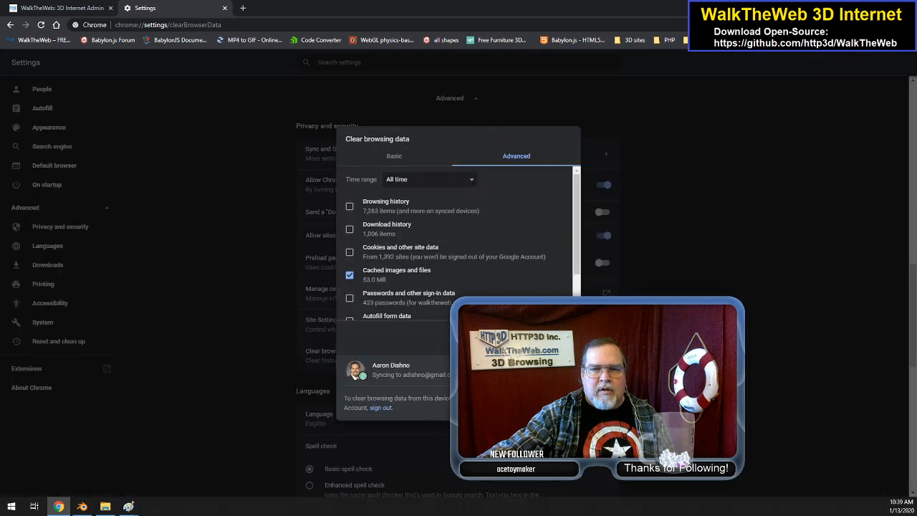
key(Escape)
click(57, 8)
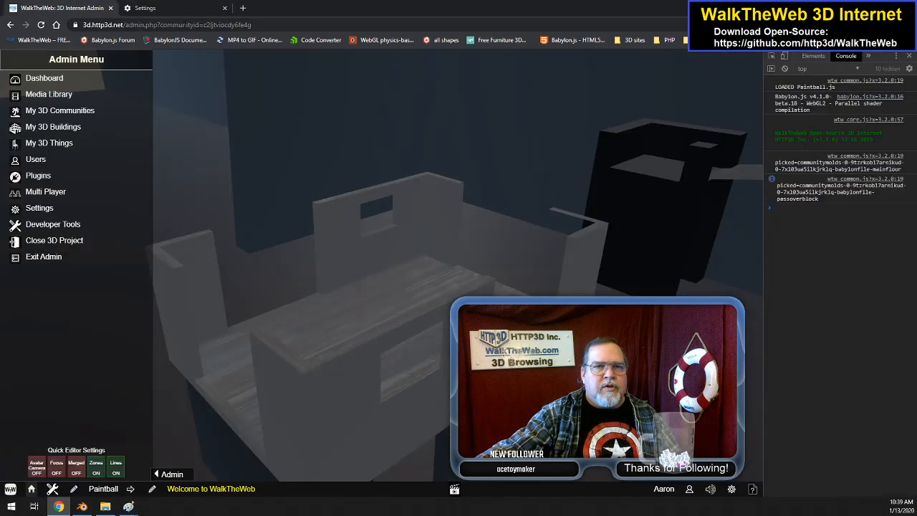
click(183, 25)
key(Return)
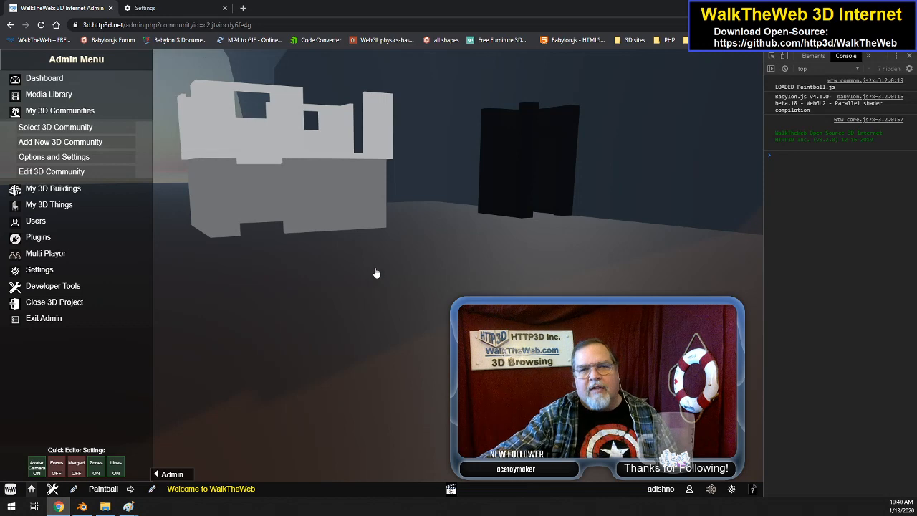
Step: Turn off the avatar camera and look toward the PassOverBlock in the Paintball arena
drag(367, 267, 337, 268)
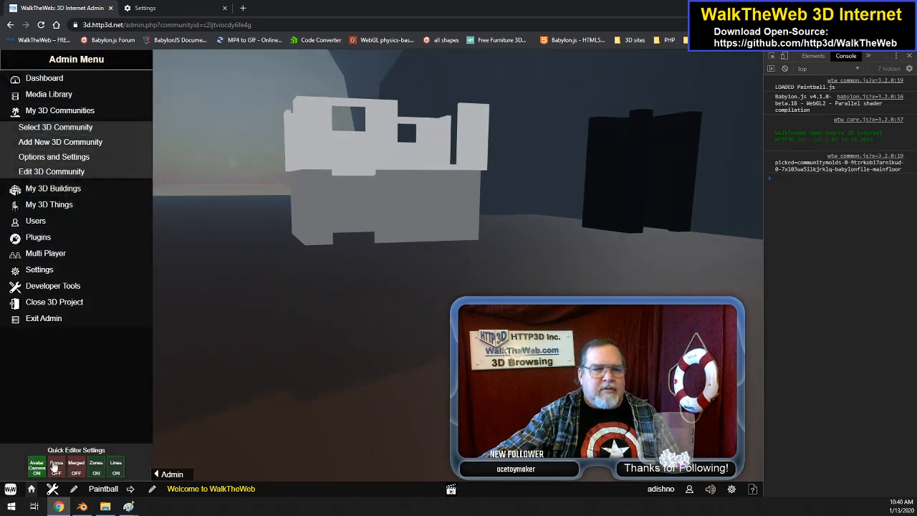
click(36, 468)
drag(435, 305, 418, 238)
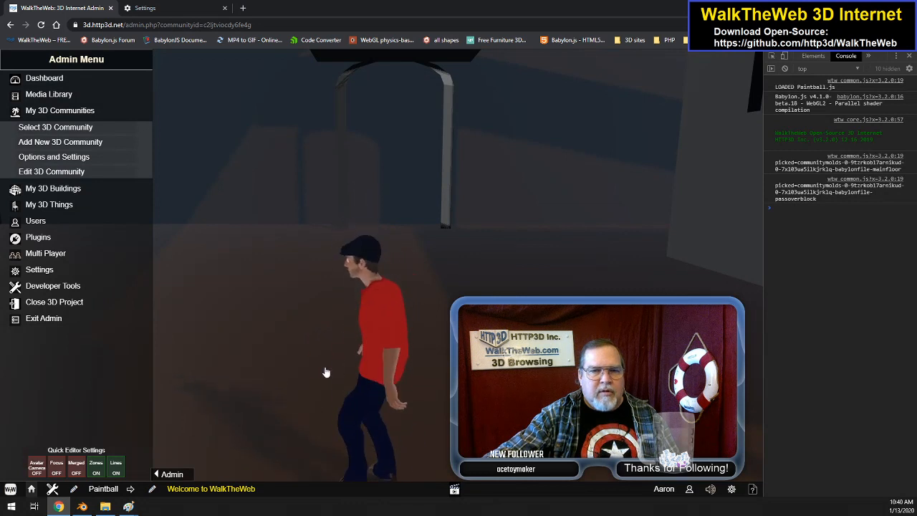
click(39, 465)
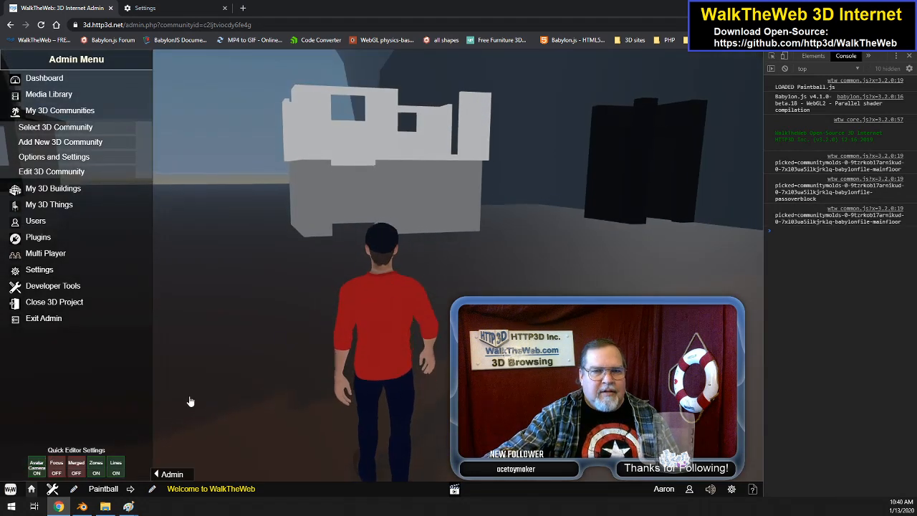
click(40, 466)
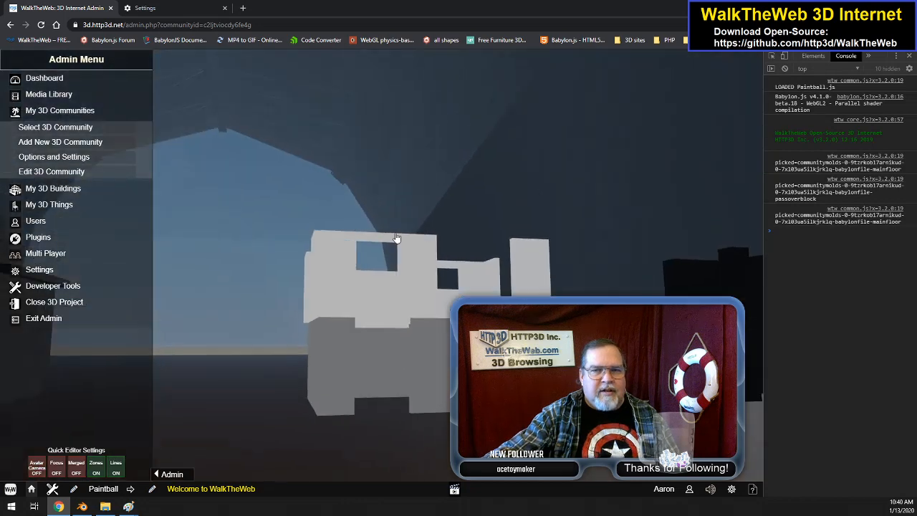
Step: Walk through the Paintball arena and examine the PassOverBlock's walls and the surrounding structures from different sides
key(w)
drag(415, 251, 514, 180)
key(s)
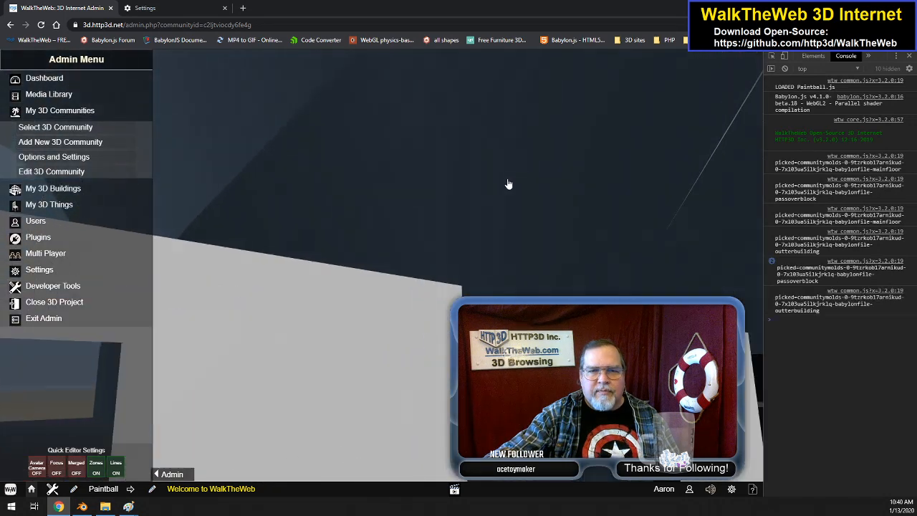
drag(416, 374, 419, 352)
drag(424, 301, 424, 376)
key(w)
key(w)
drag(461, 258, 744, 169)
drag(632, 186, 747, 198)
drag(581, 211, 424, 265)
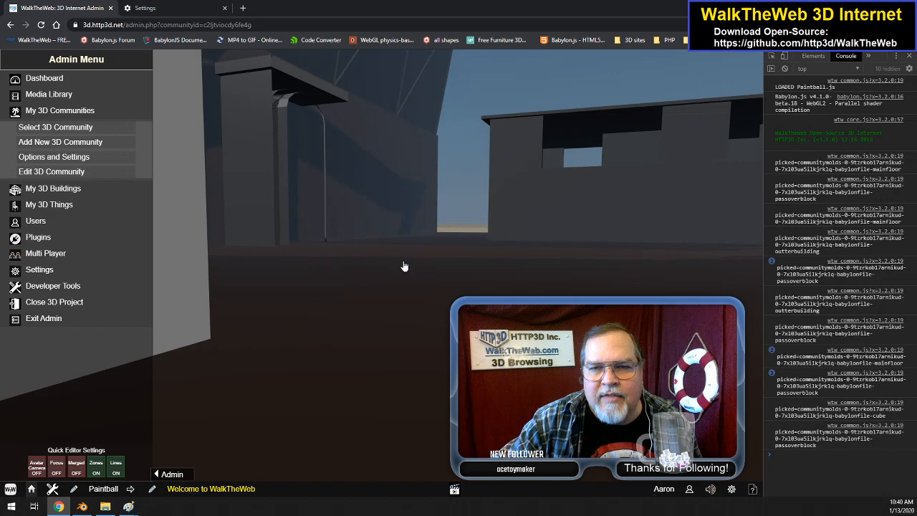
Step: Switch to Blender's Layout workspace and examine the PassOverBlock's upper floor, lower walls and interior up close
click(81, 507)
scroll(472, 234, up, 3)
scroll(472, 234, down, 3)
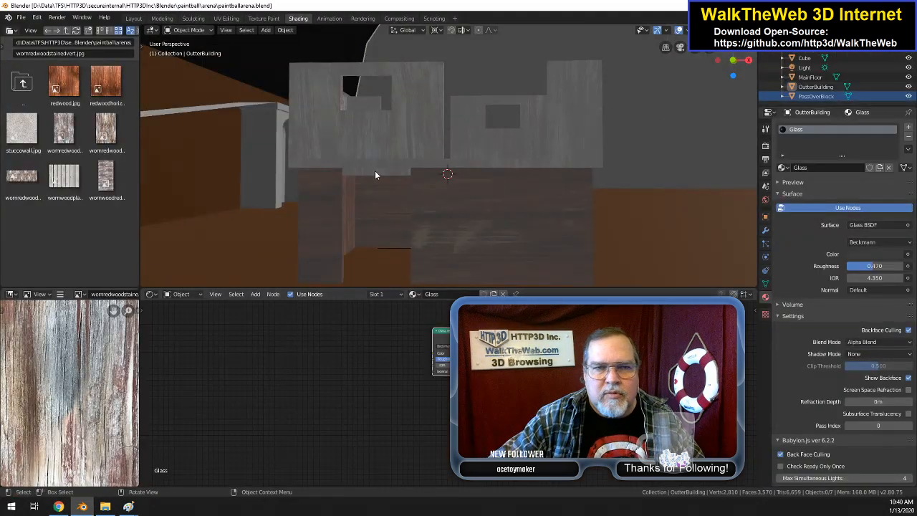
click(134, 18)
scroll(300, 224, up, 3)
drag(300, 224, 279, 279)
drag(630, 69, 633, 124)
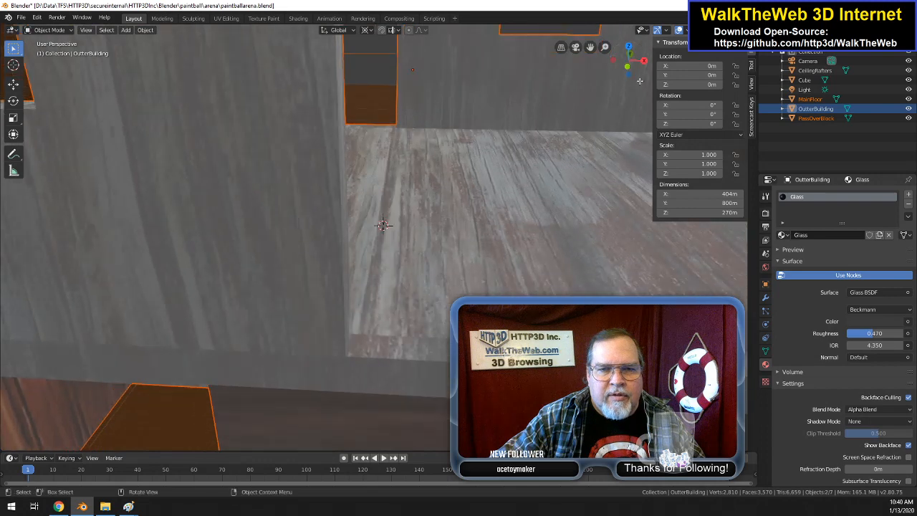
scroll(633, 124, up, 5)
scroll(633, 124, down, 6)
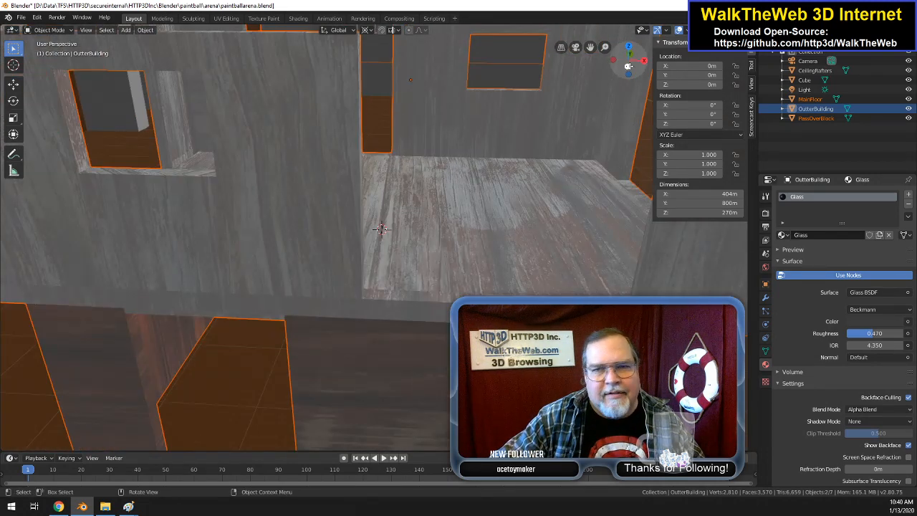
drag(589, 47, 592, 15)
drag(394, 298, 444, 228)
scroll(454, 200, up, 5)
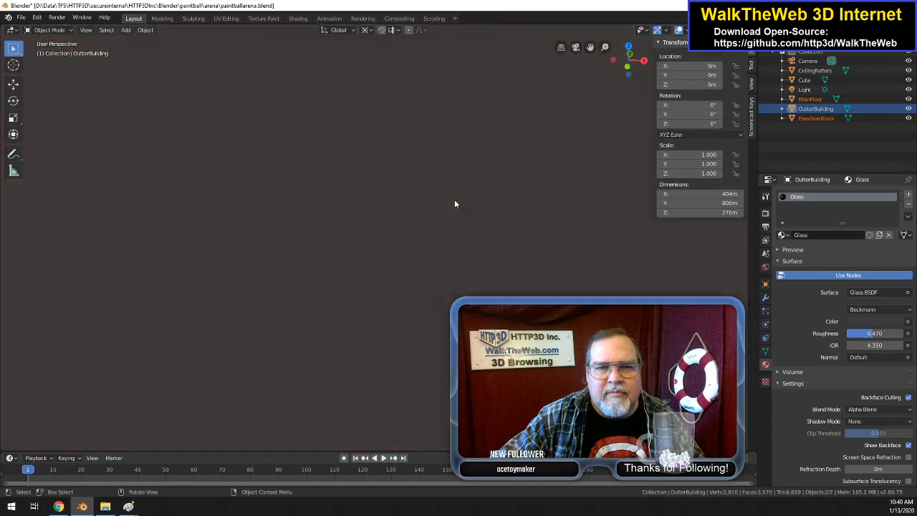
scroll(485, 171, up, 2)
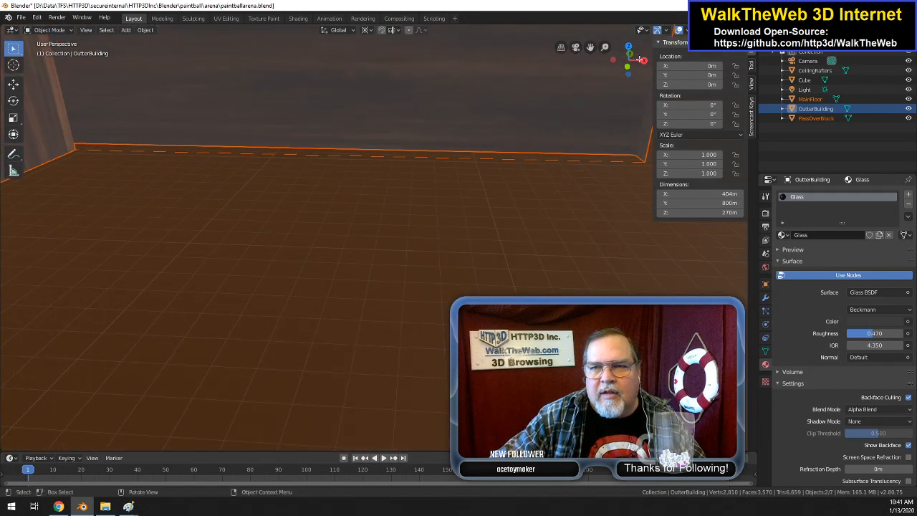
mouse_move(628, 59)
mouse_down()
mouse_move(620, 75)
mouse_move(607, 74)
mouse_move(622, 68)
mouse_up()
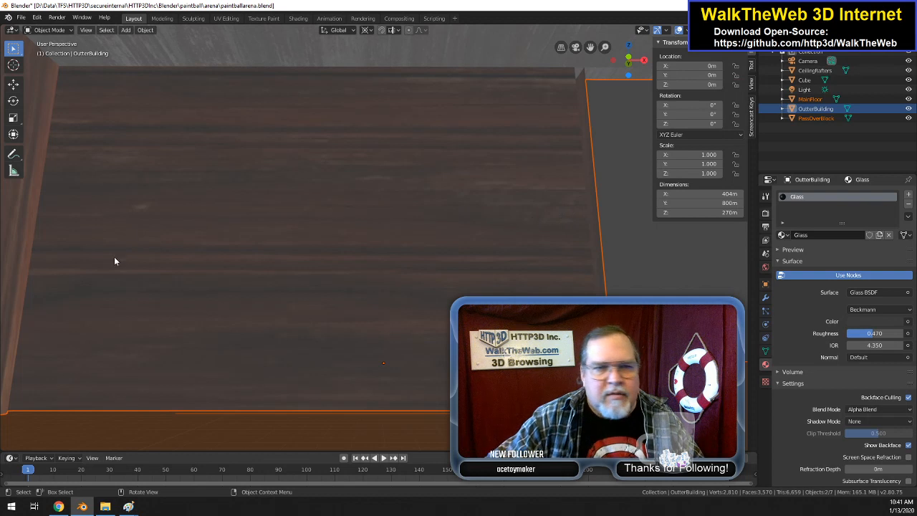
Step: In wireframe Edit Mode, select the four corner vertices of the PassOverBlock's lower interior wall and fill a face between them
key(z)
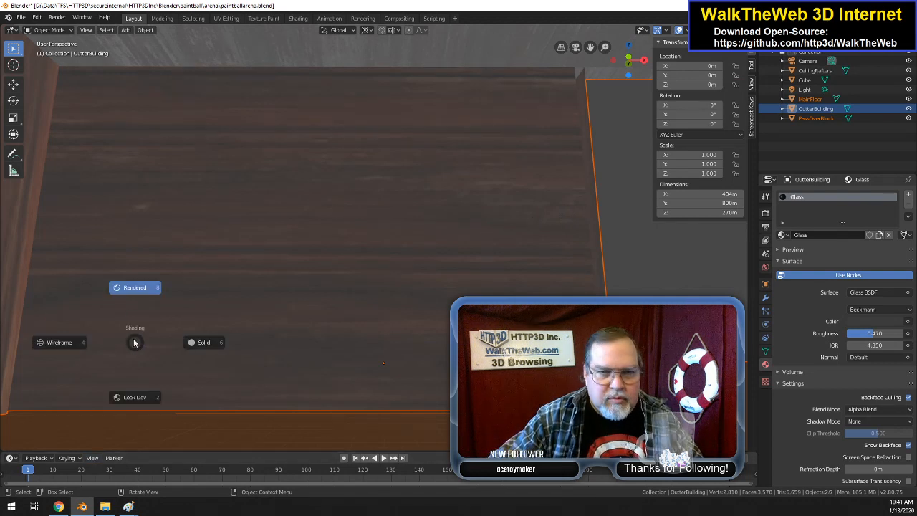
click(61, 342)
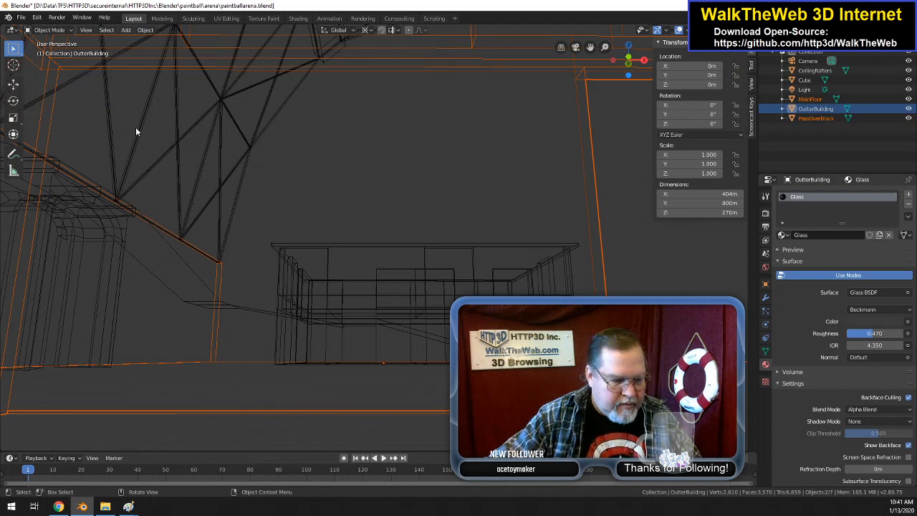
key(Tab)
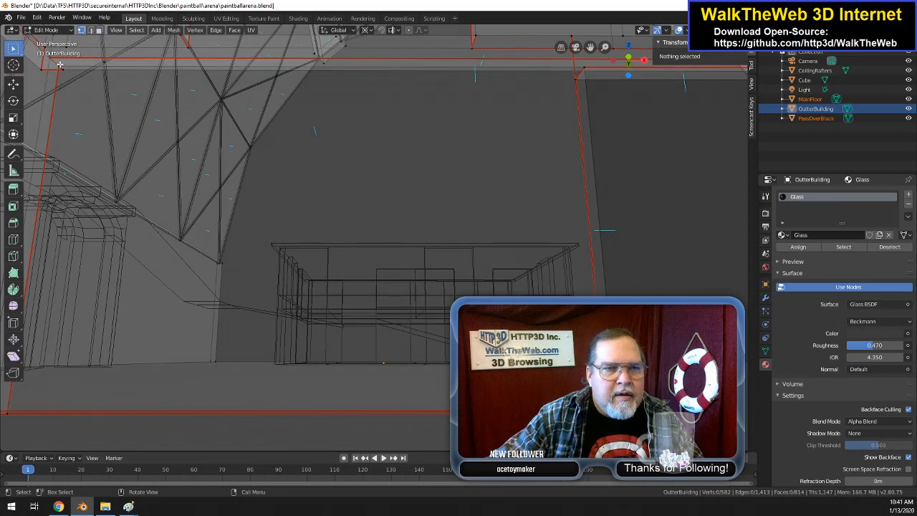
click(59, 65)
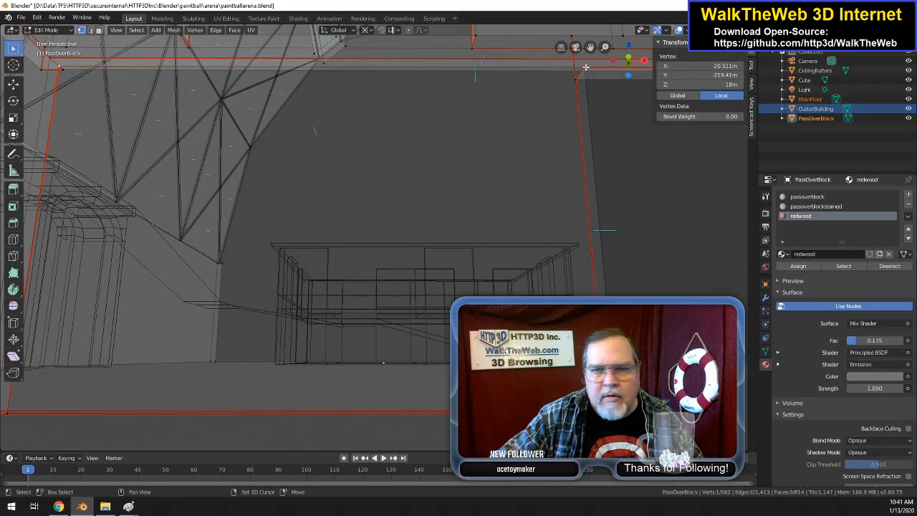
shift+click(586, 67)
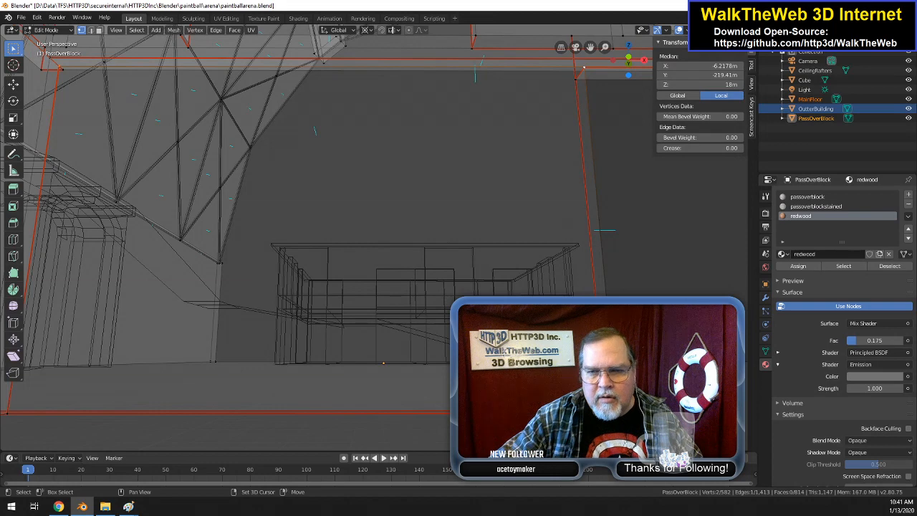
shift+click(575, 158)
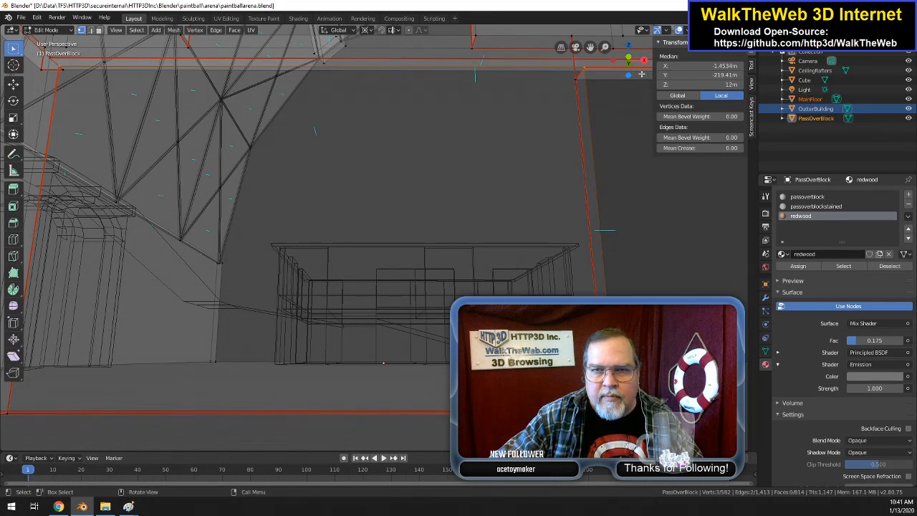
drag(635, 64, 612, 75)
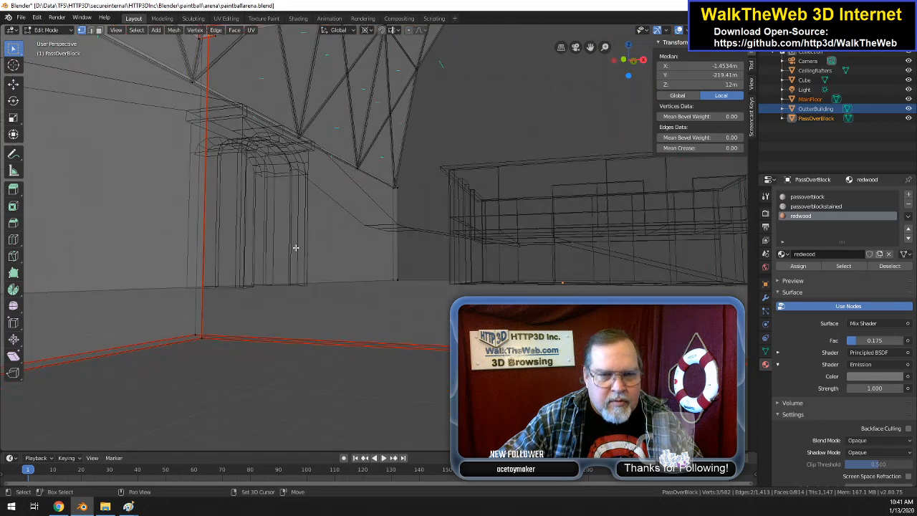
shift+click(202, 337)
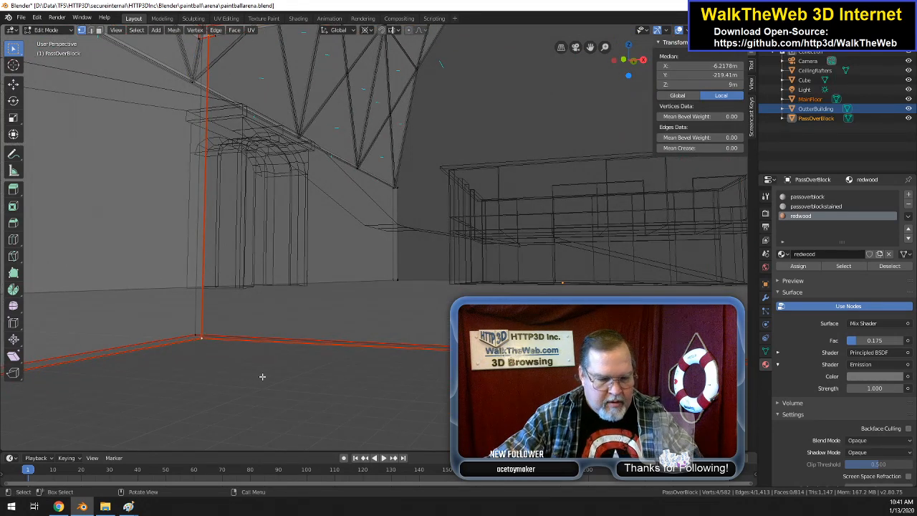
key(f)
Step: Leave Edit Mode and inspect the PassOverBlock's newly filled wall in solid and textured shading
drag(634, 70, 619, 83)
scroll(581, 151, down, 8)
scroll(580, 158, up, 1)
scroll(579, 157, down, 1)
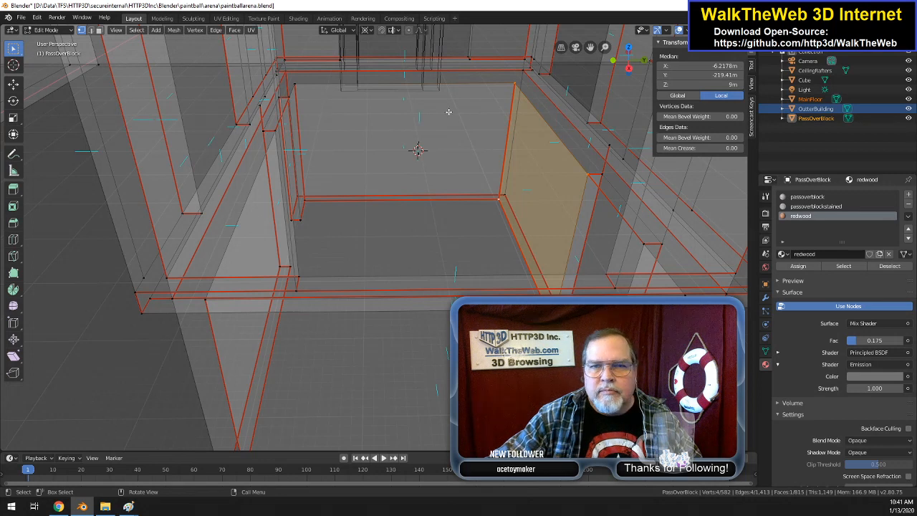
key(z)
click(369, 139)
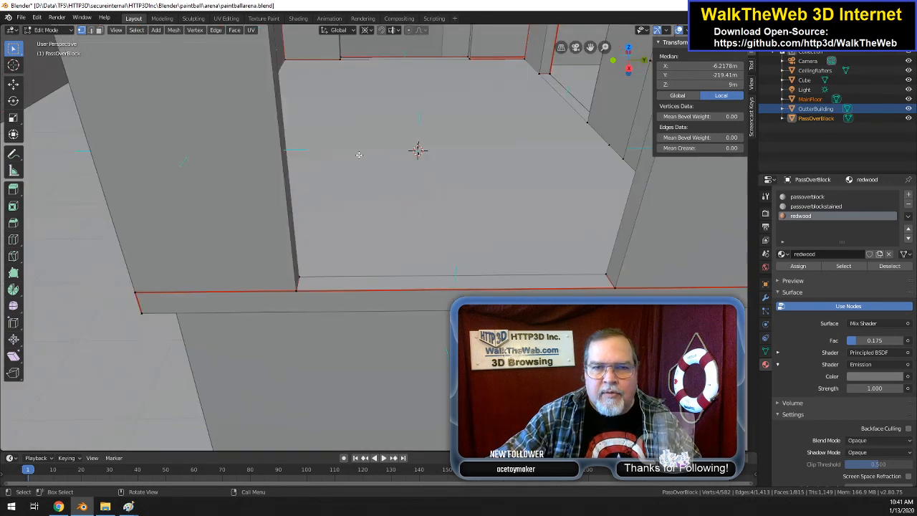
key(Tab)
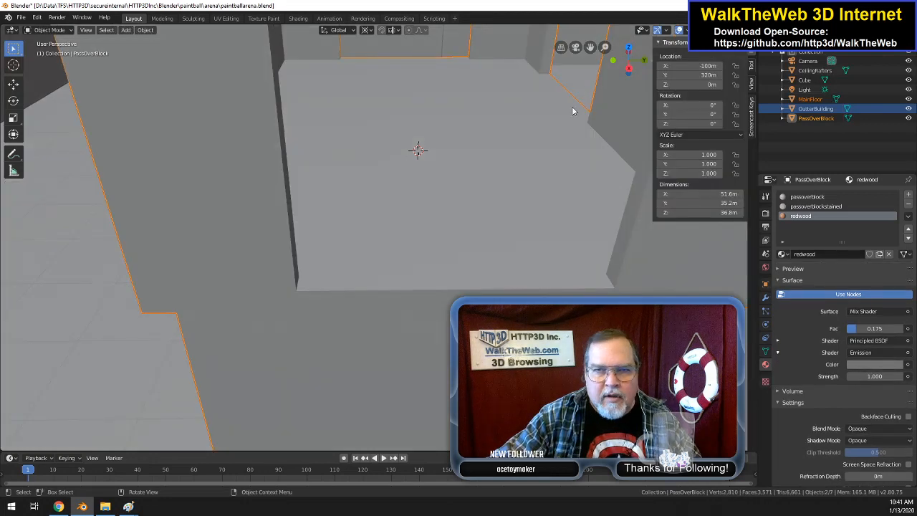
scroll(563, 165, up, 5)
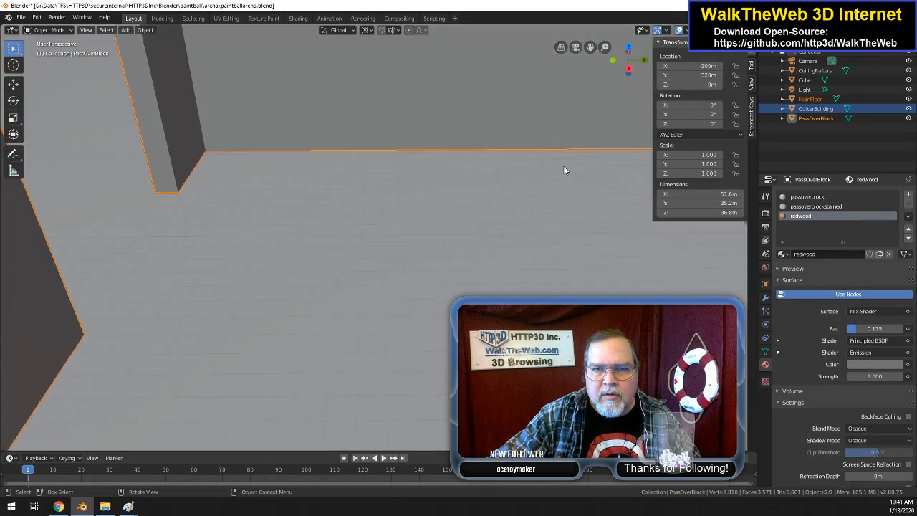
drag(632, 67, 670, 60)
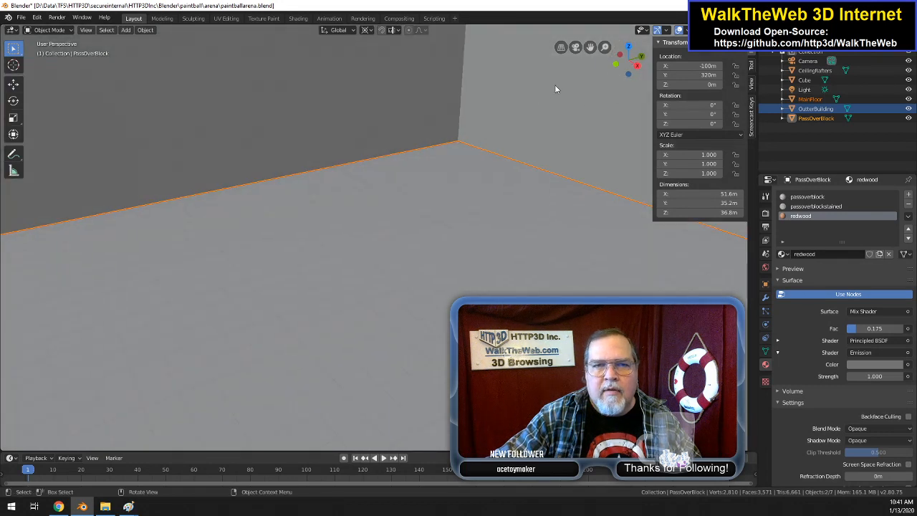
drag(590, 47, 462, 160)
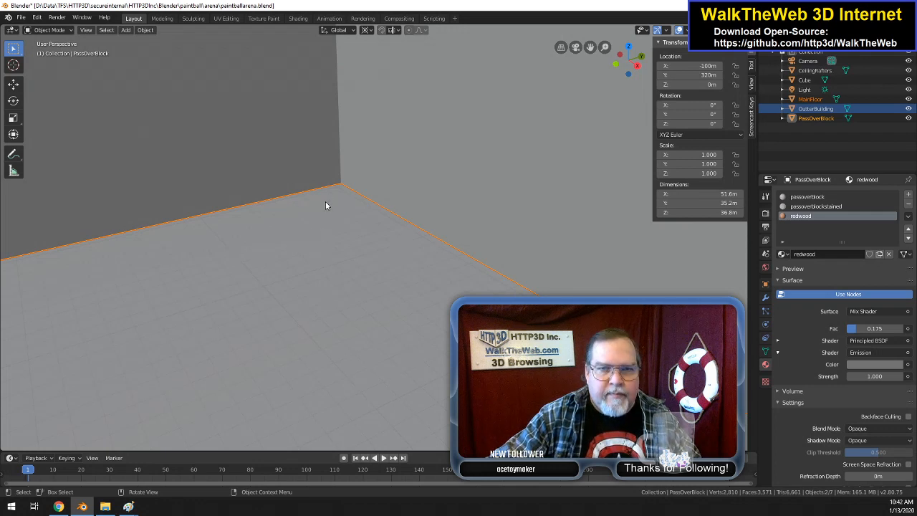
click(324, 169)
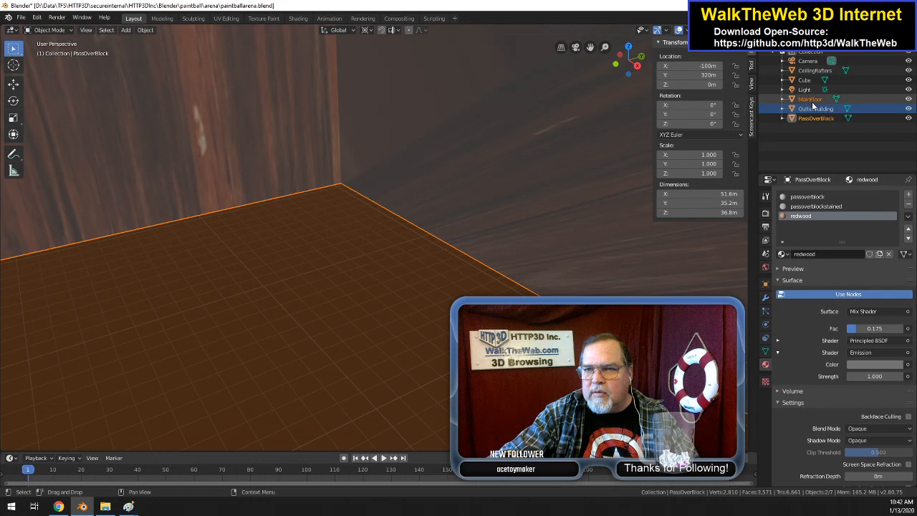
Step: In the UV Editing workspace, select all the geometry being edited and Unwrap it
click(813, 196)
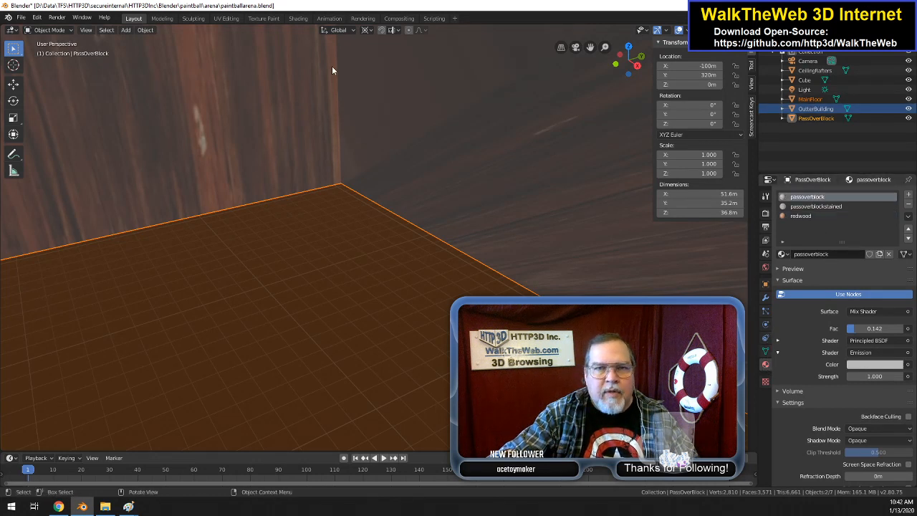
click(226, 18)
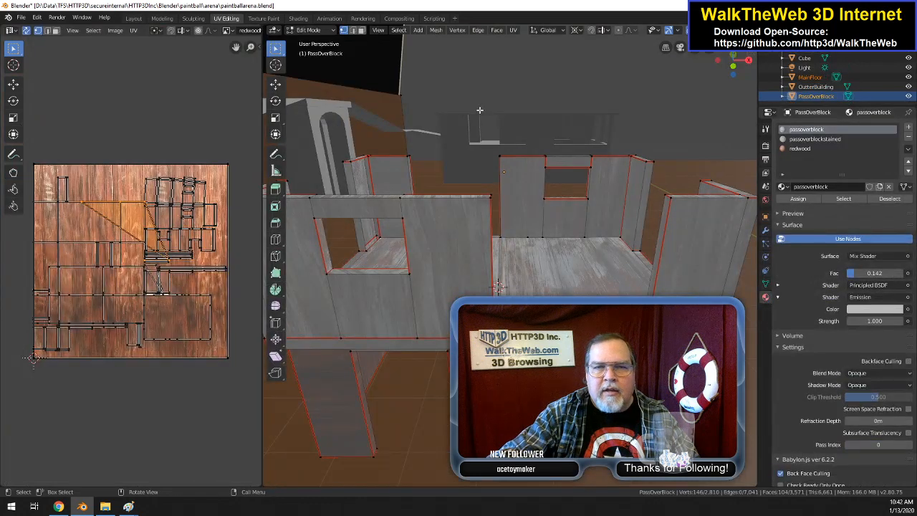
key(a)
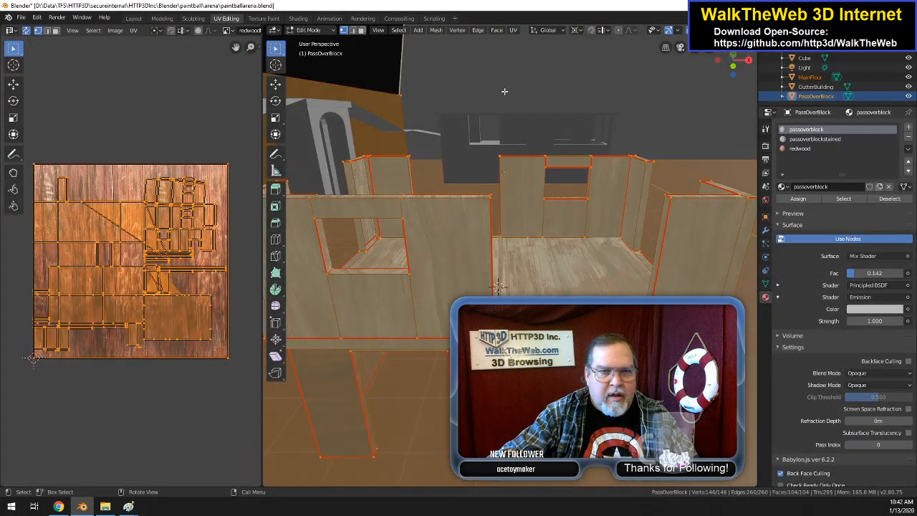
click(514, 30)
click(529, 43)
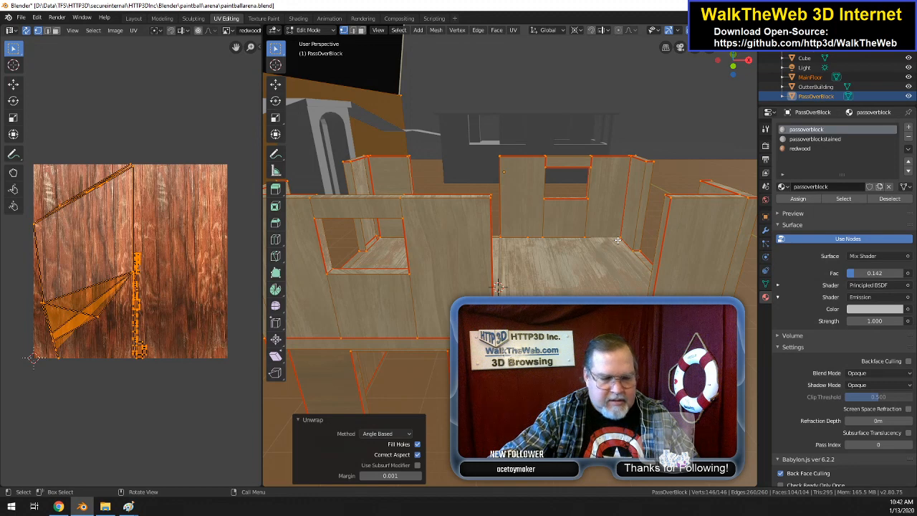
key(a)
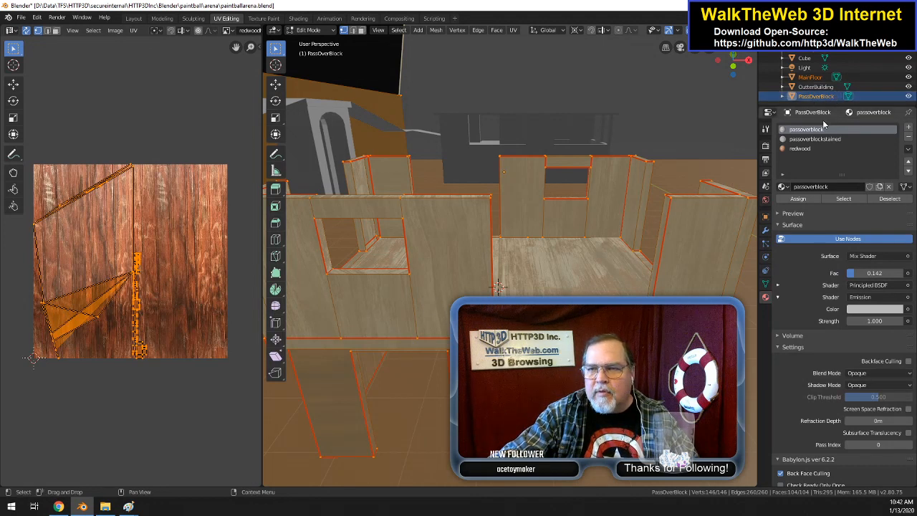
Step: Remove both of the PassOverBlock's UV maps, add a single new UV map and unwrap all the selected geometry
click(811, 149)
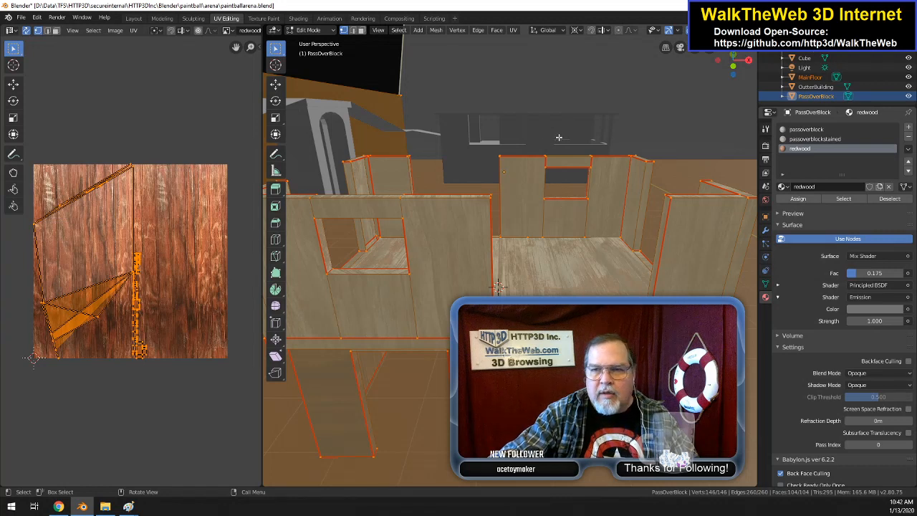
click(765, 284)
click(908, 280)
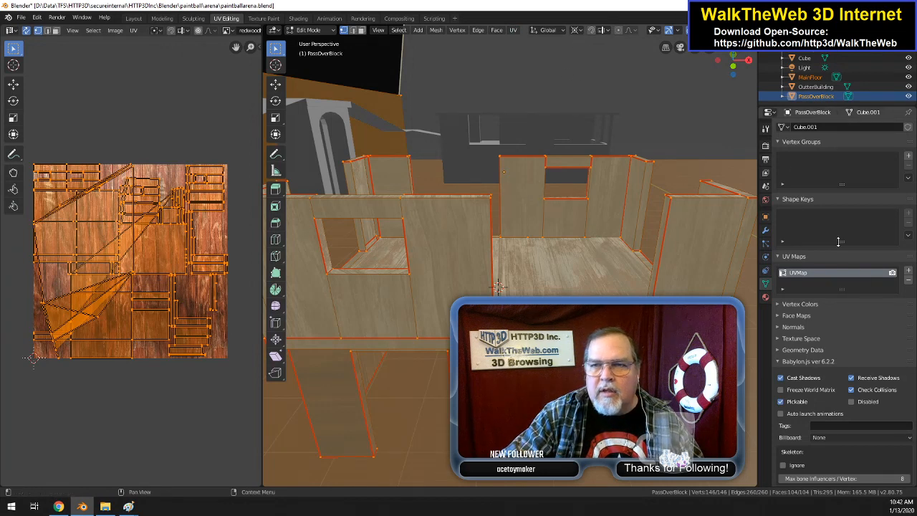
click(907, 279)
click(908, 272)
click(515, 31)
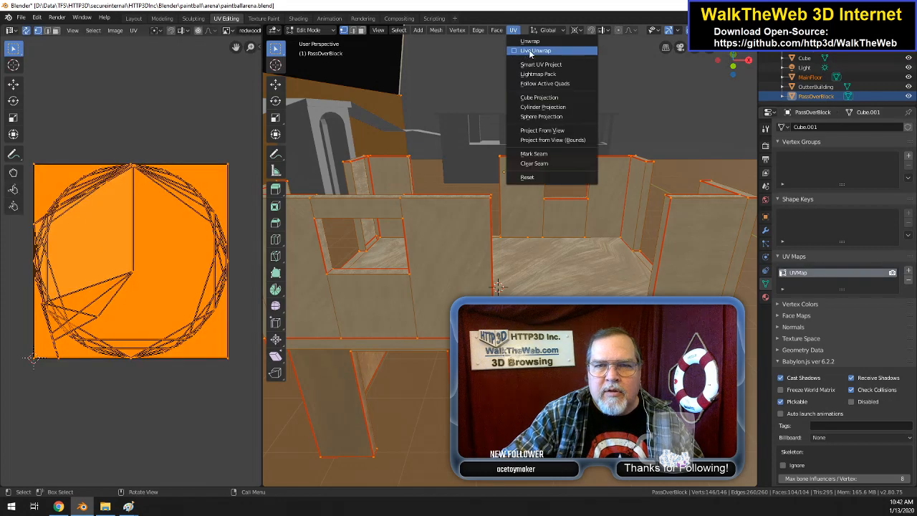
click(531, 43)
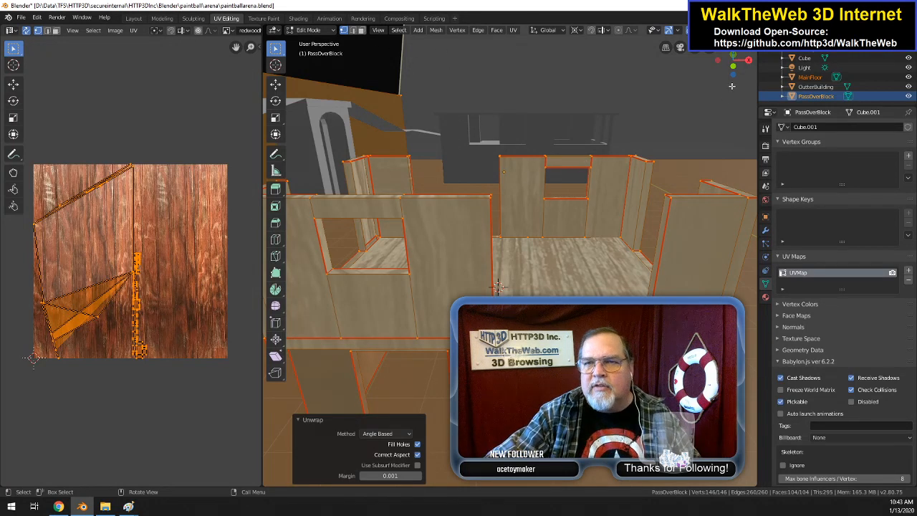
Step: Undo the unwrap and the UV map replacement to bring back UVMap and UVMapstained
drag(737, 66, 695, 35)
middle_drag(457, 264, 534, 226)
key(a)
key(ctrl+z)
key(ctrl+z)
key(ctrl+z)
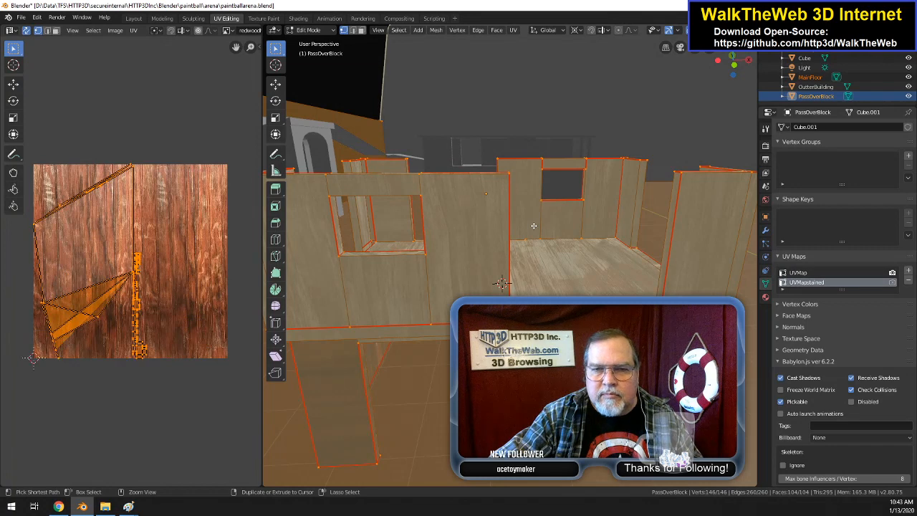
Step: Inspect the texture on the PassOverBlock's lower interior walls and compare the UVMap and UVMapstained layouts
scroll(522, 233, up, 5)
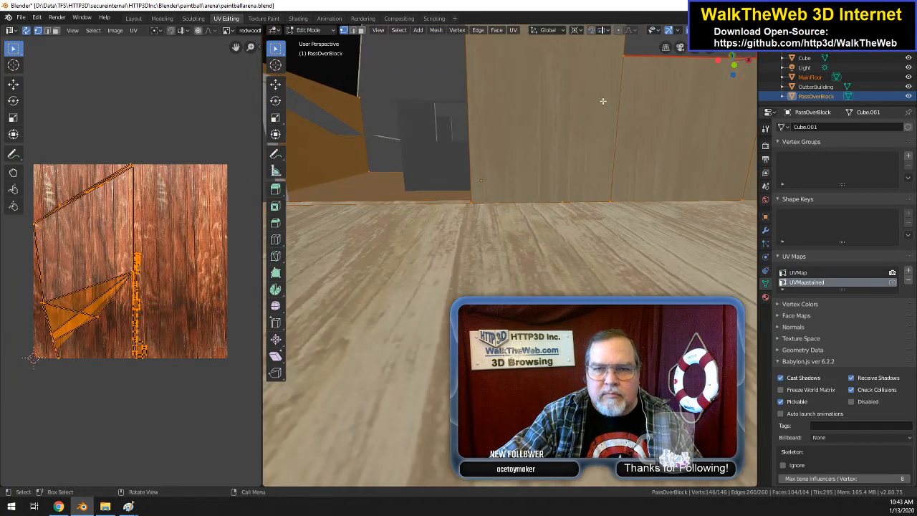
mouse_move(699, 51)
mouse_down()
mouse_move(704, 35)
mouse_move(698, 57)
mouse_up()
scroll(567, 188, down, 1)
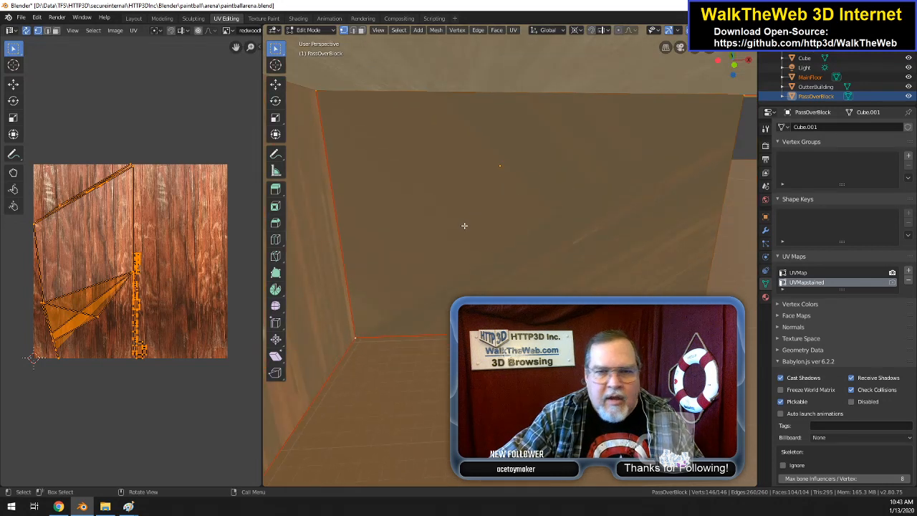
drag(734, 65, 716, 63)
scroll(652, 241, down, 3)
scroll(663, 232, up, 1)
drag(695, 48, 610, 36)
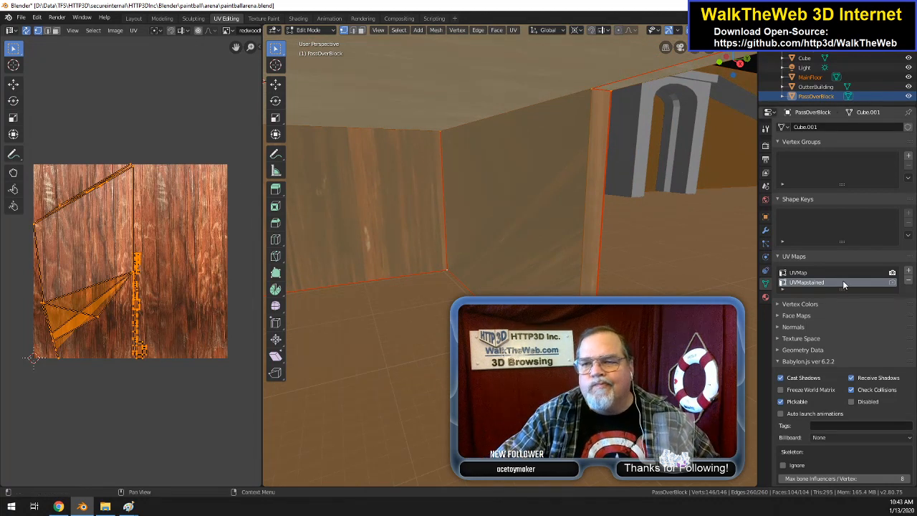
click(794, 274)
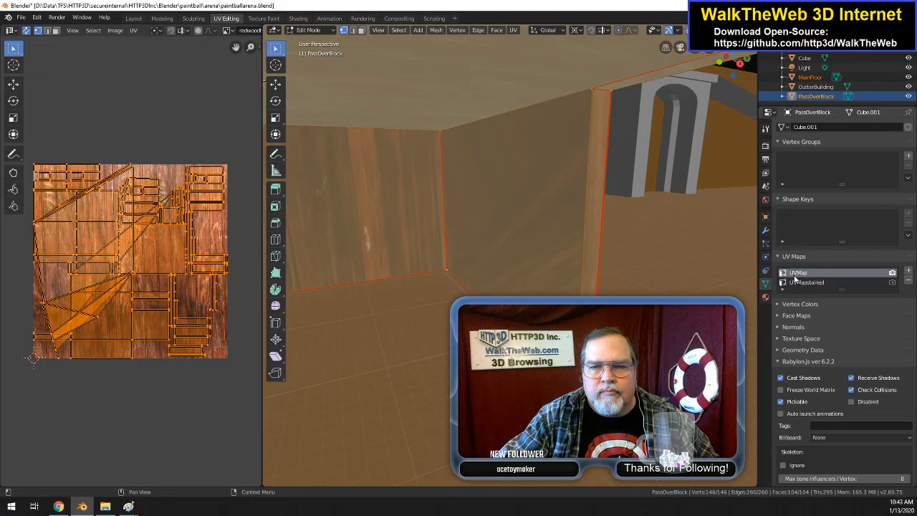
click(797, 283)
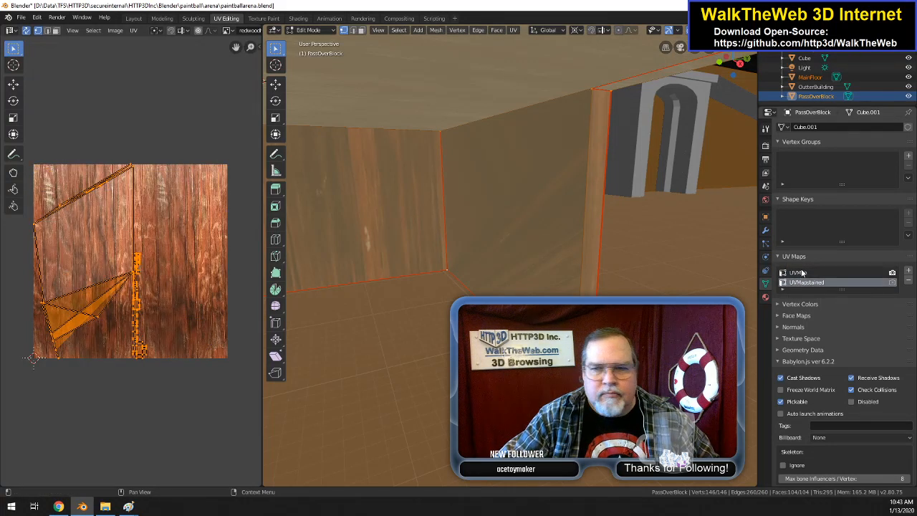
click(801, 273)
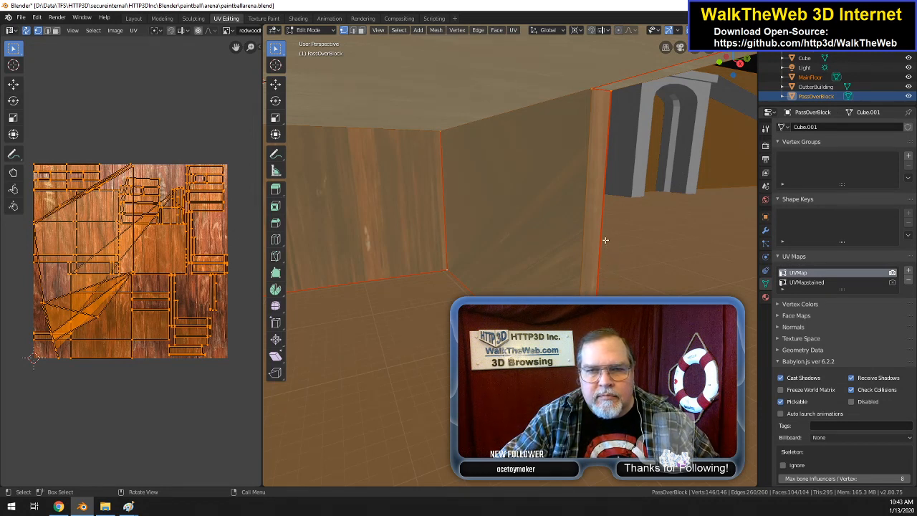
Step: With everything deselected, select the upper edge of the filled interior wall in edge mode and mark it as a seam
key(alt+a)
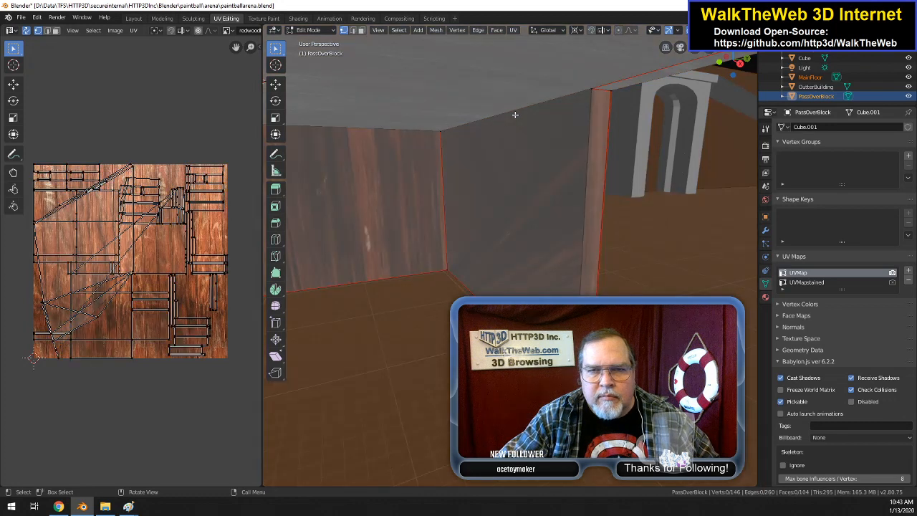
click(352, 30)
click(508, 113)
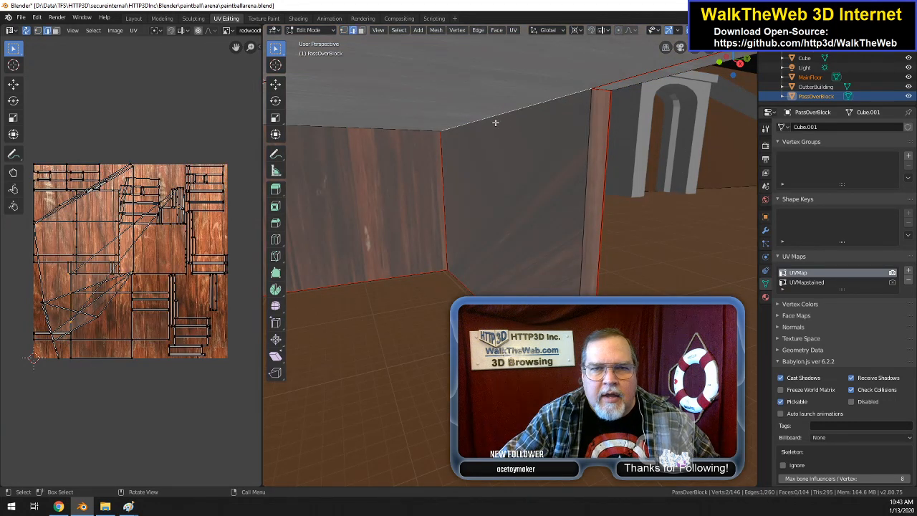
right_click(495, 123)
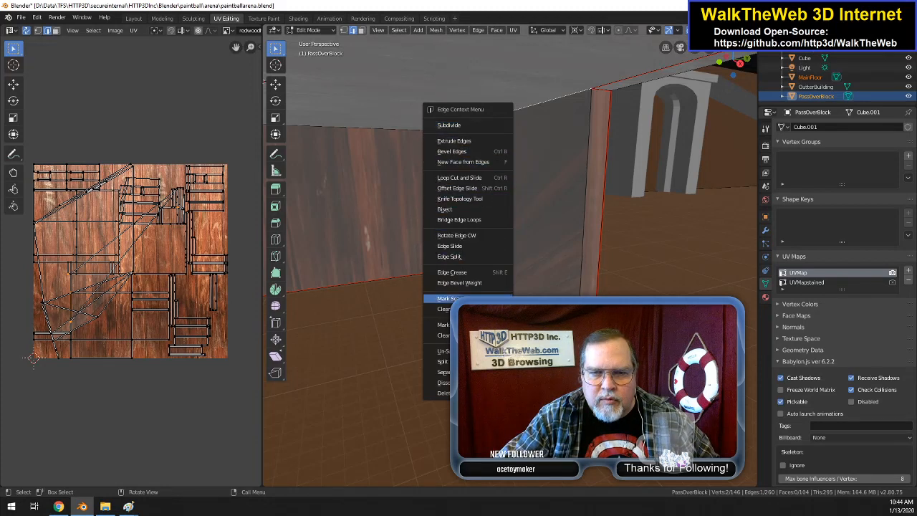
click(469, 299)
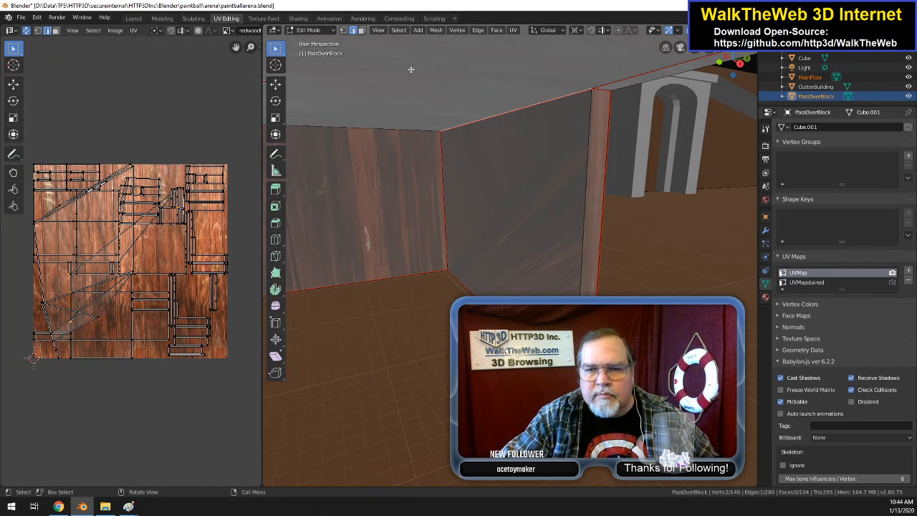
drag(712, 65, 315, 123)
drag(454, 237, 444, 141)
middle_drag(444, 141, 419, 172)
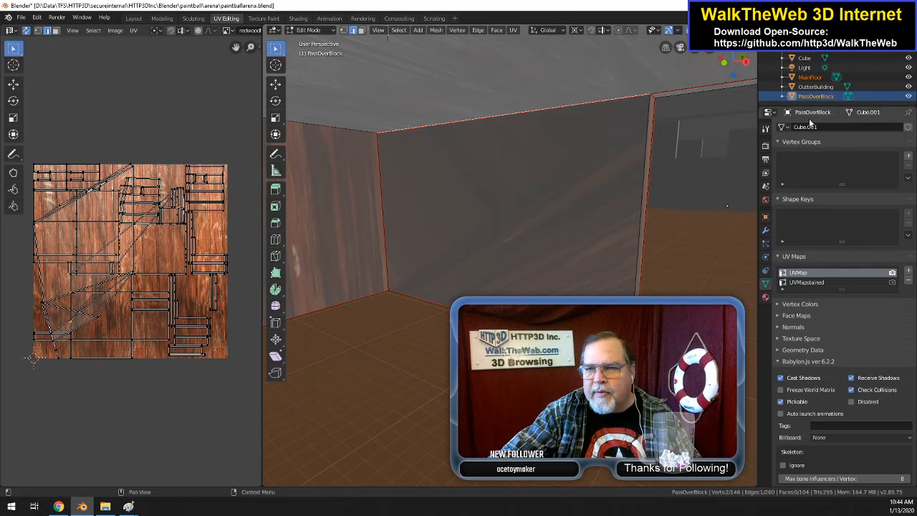
Step: Make passoverblock the active material slot, then select all the geometry and Unwrap it
click(765, 298)
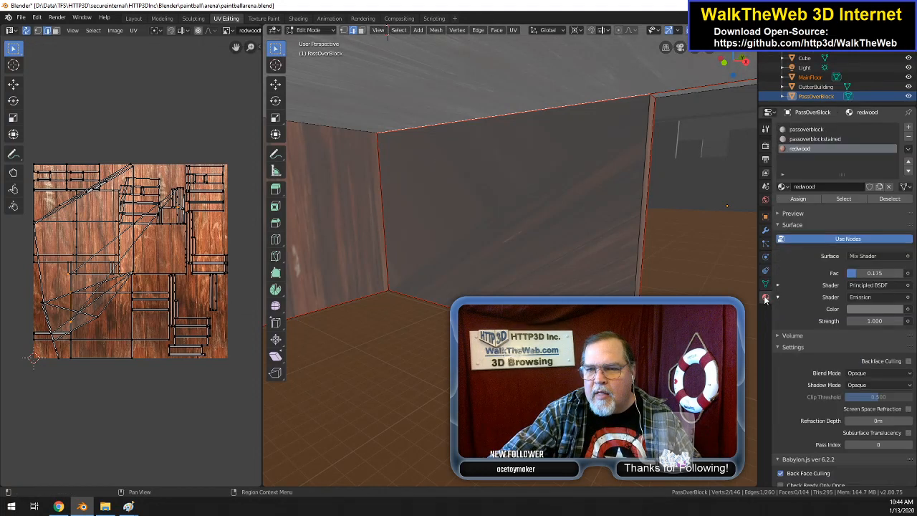
click(816, 130)
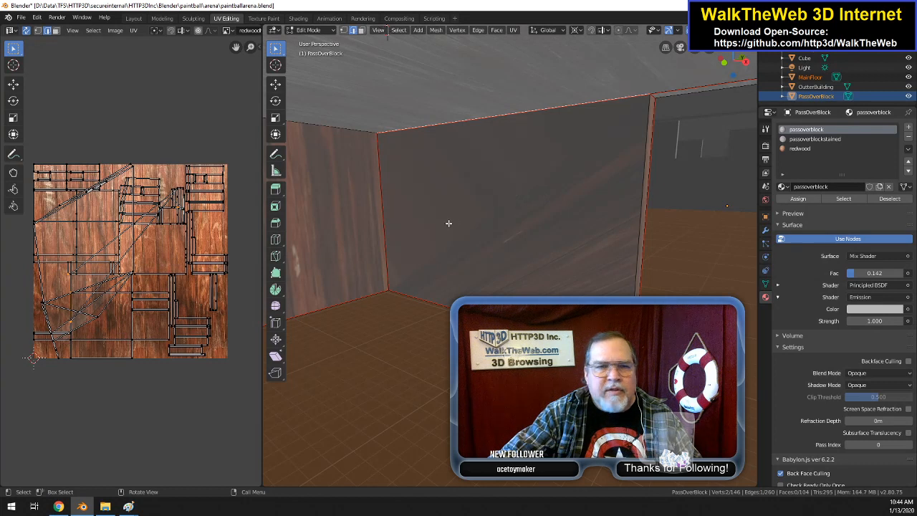
click(513, 31)
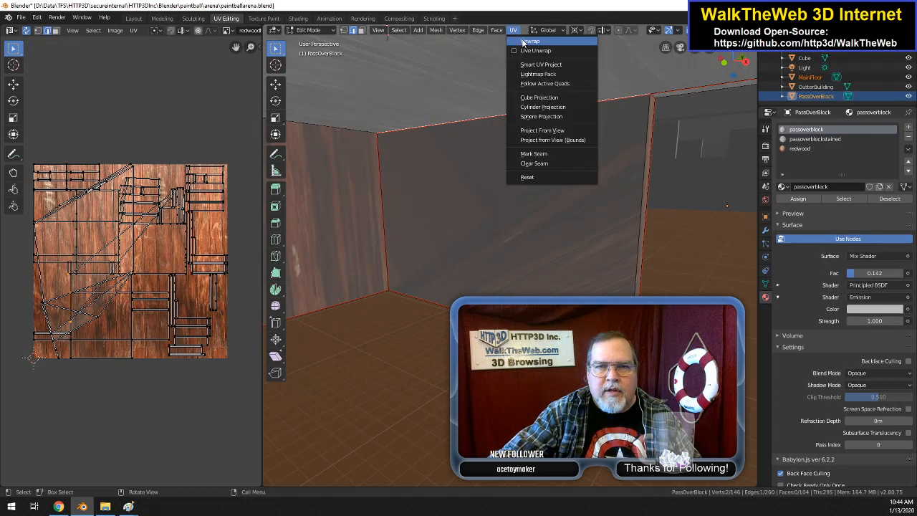
click(525, 42)
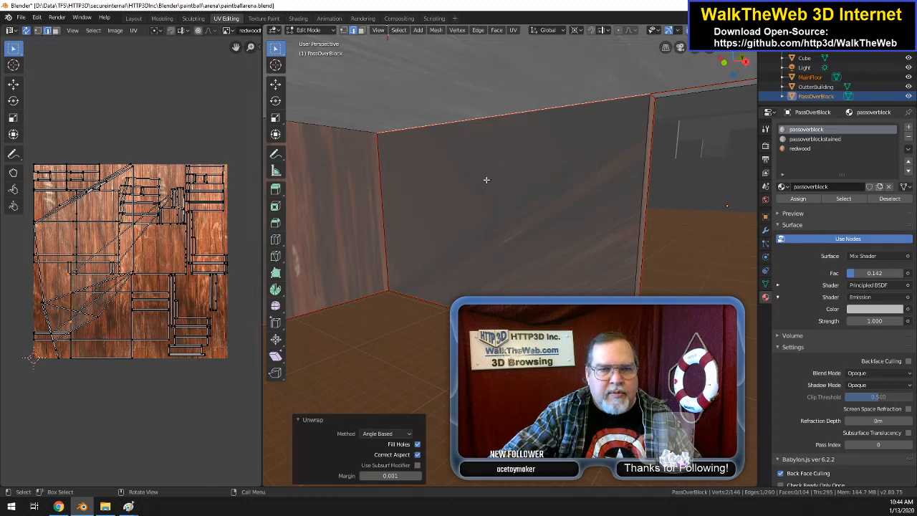
key(a)
click(513, 30)
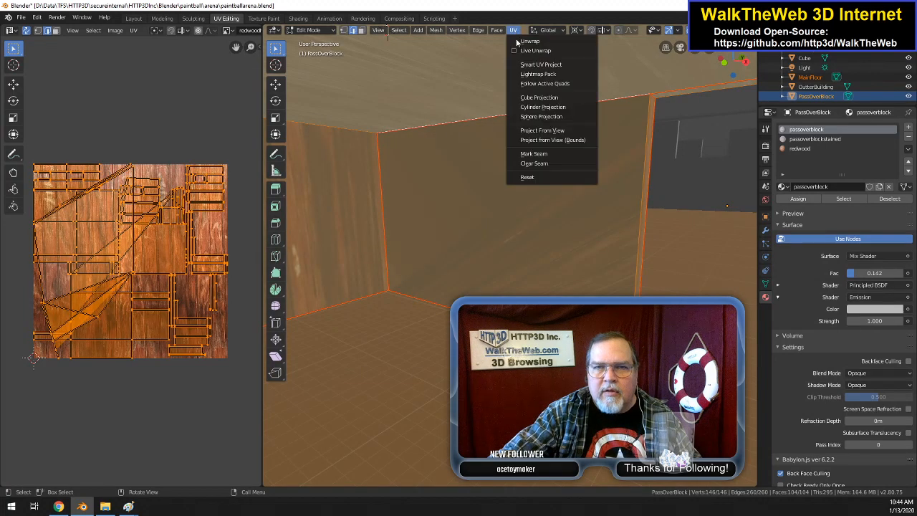
click(523, 42)
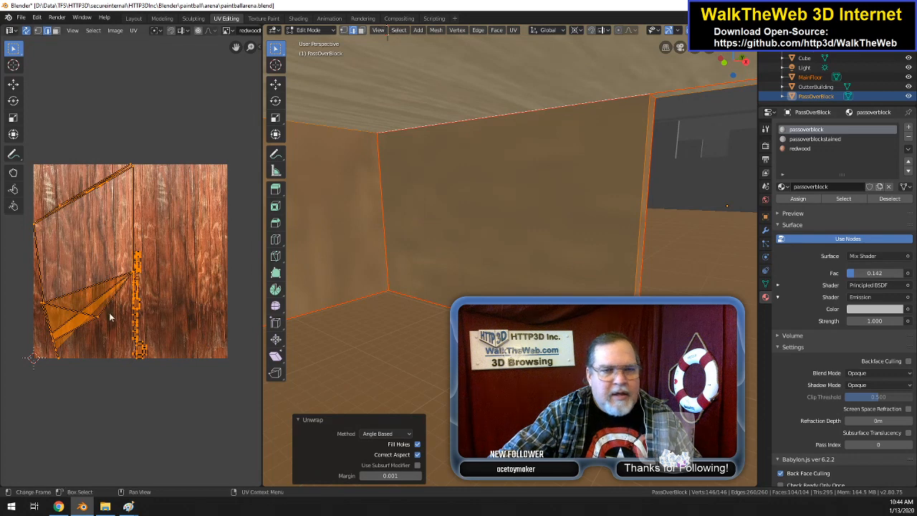
Step: Undo the unwrap, the seam and the earlier edits back to the wall's four selected corner vertices before the face fill
key(ctrl+z)
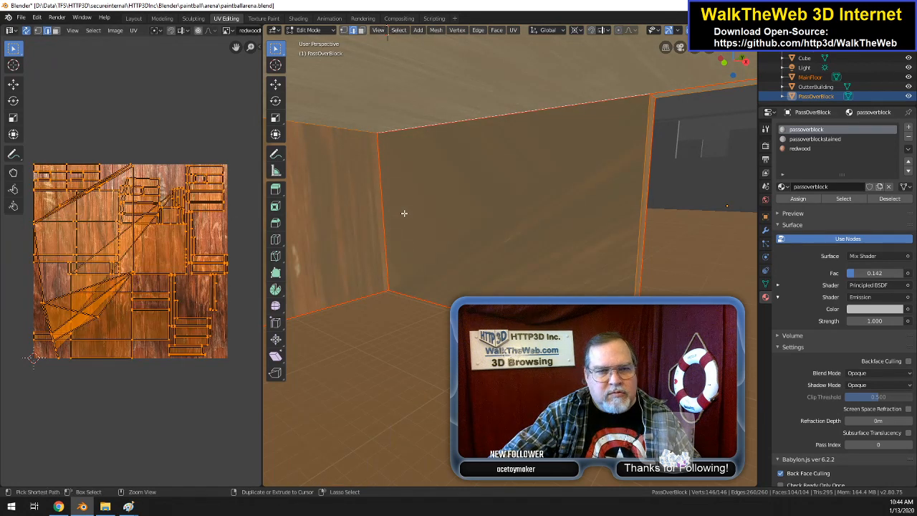
key(ctrl+z)
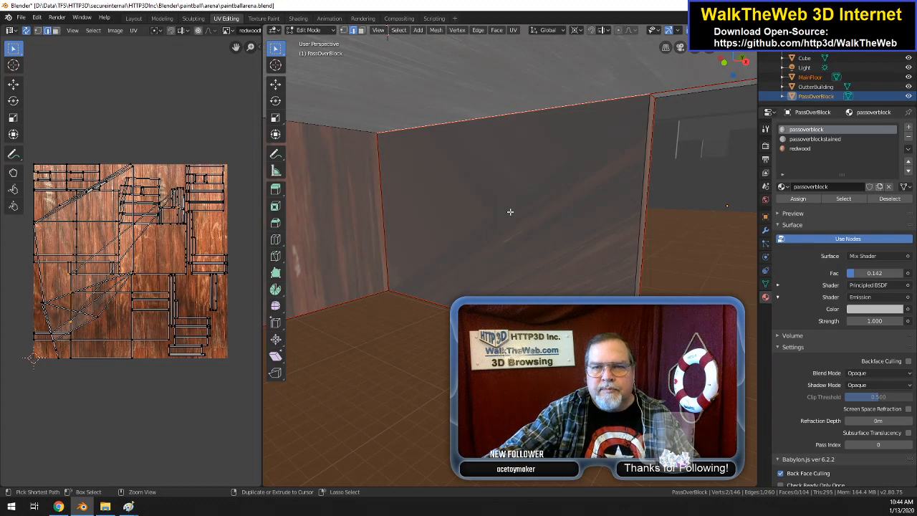
key(1)
key(a)
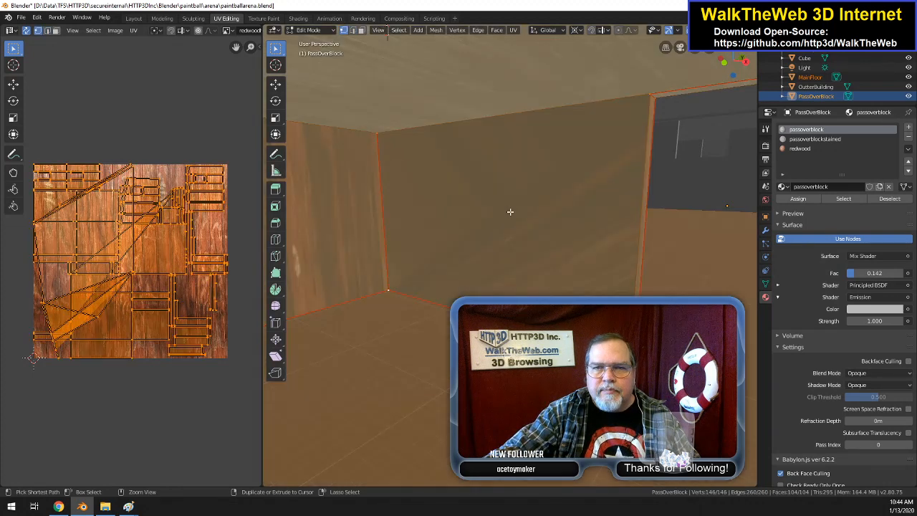
key(ctrl+z)
key(ctrl+z)
key(ctrl+z)
key(ctrl+z)
key(ctrl+z)
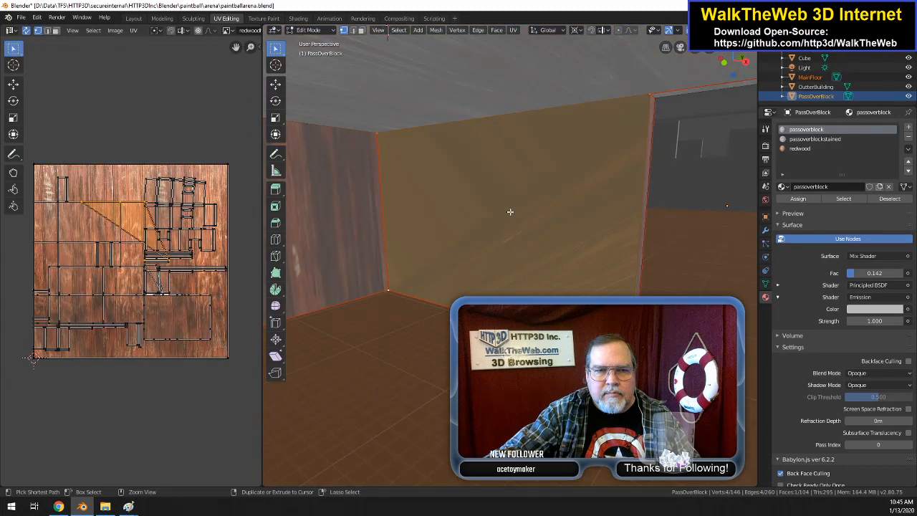
key(ctrl+z)
key(ctrl+z)
key(ctrl+z)
key(ctrl+z)
key(ctrl+z)
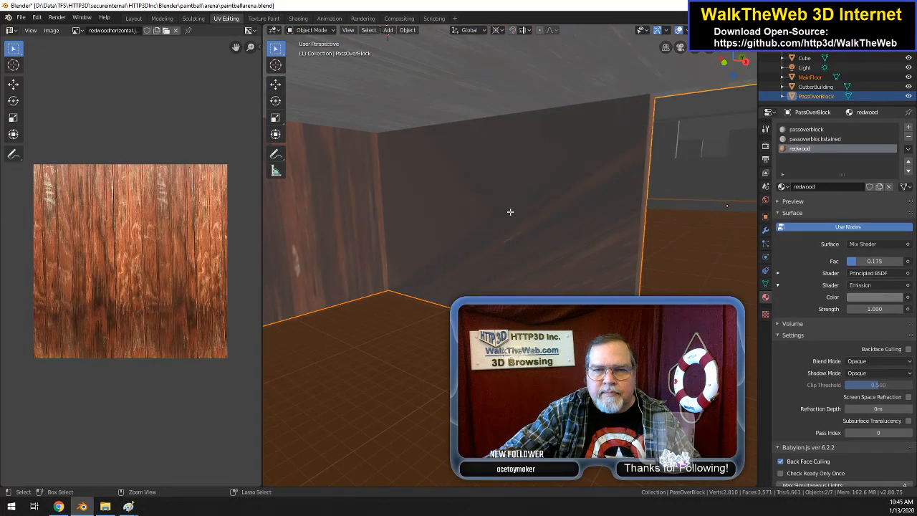
key(ctrl+z)
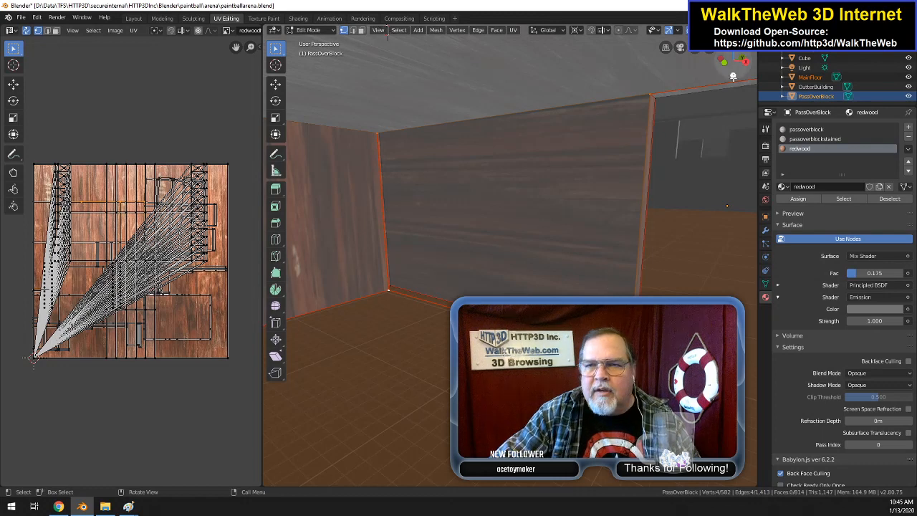
Step: Fill a face between the wall's four selected corner vertices and clear the seam on its vertical inner-corner edge
drag(738, 70, 416, 40)
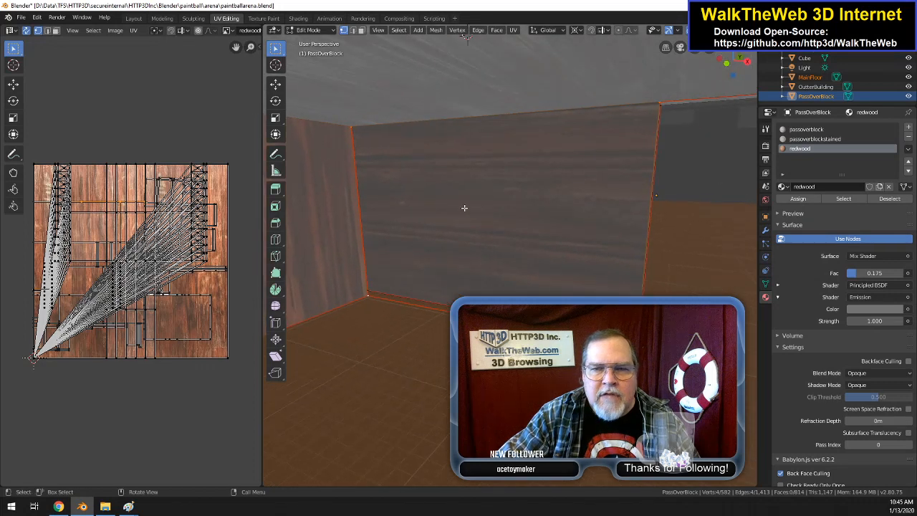
ctrl+click(371, 292)
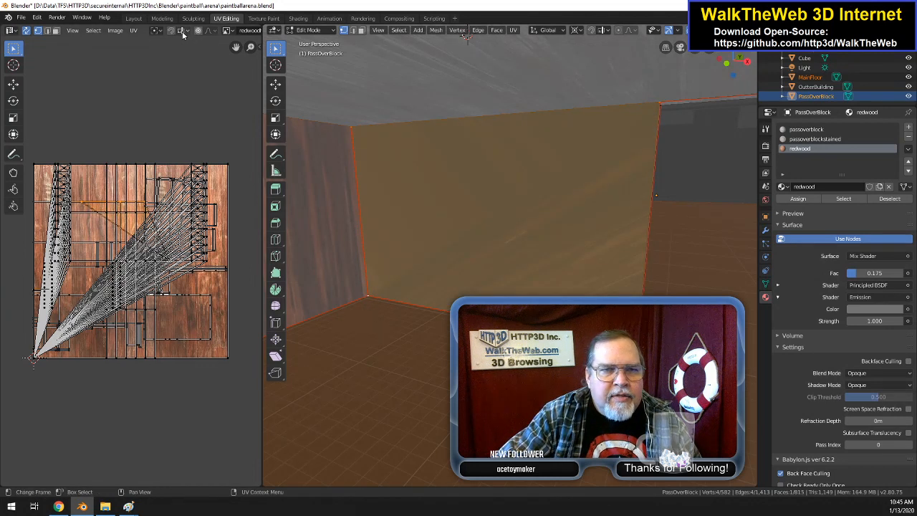
click(352, 30)
click(351, 207)
right_click(351, 206)
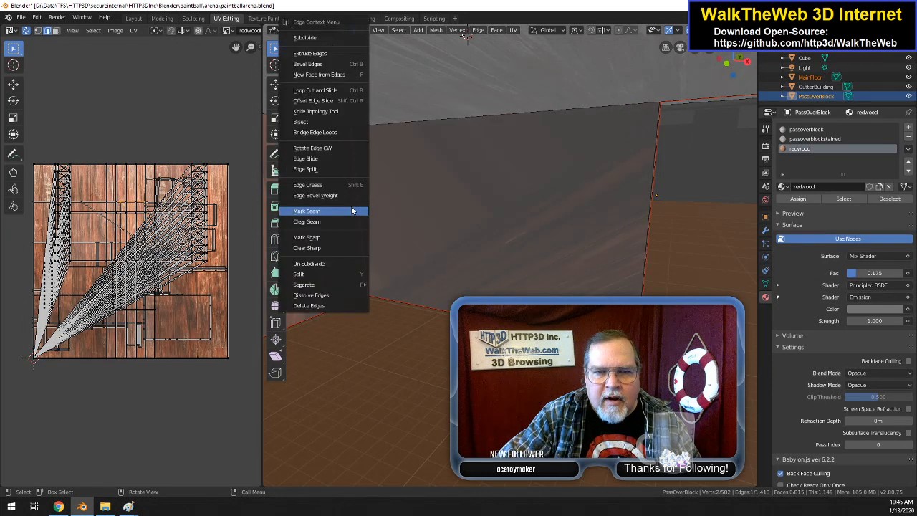
click(329, 220)
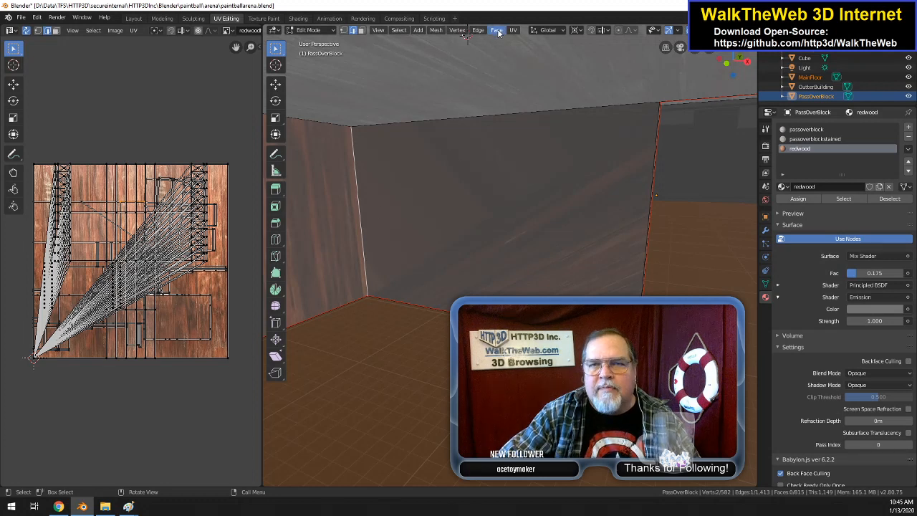
Step: Mark the edge between the filled interior wall and the ceiling as sharp
click(539, 112)
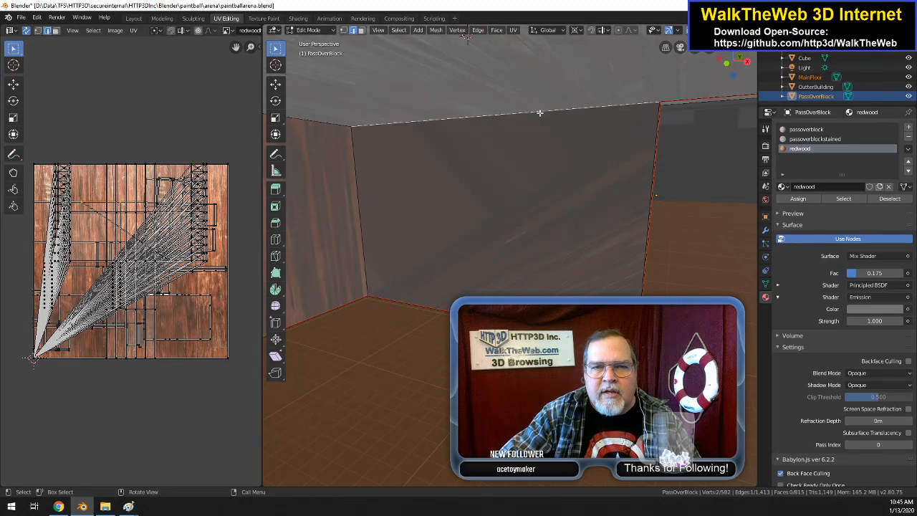
right_click(539, 113)
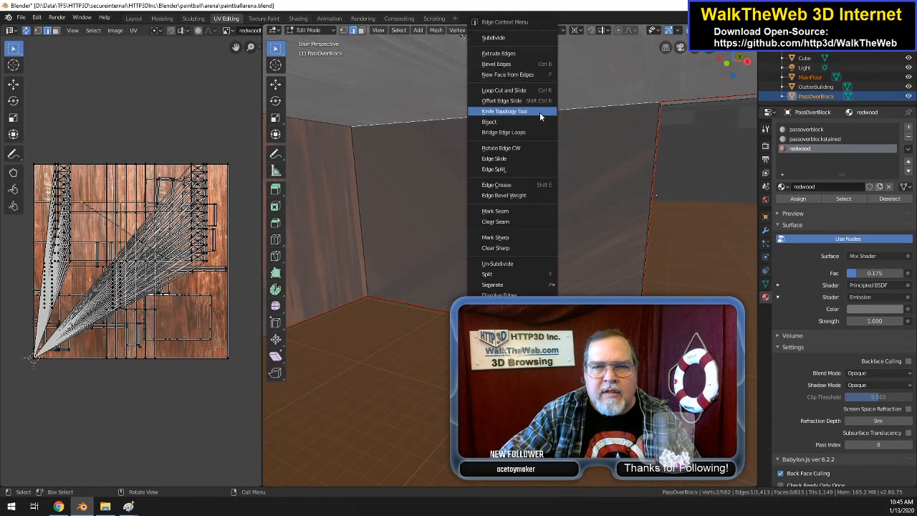
click(512, 238)
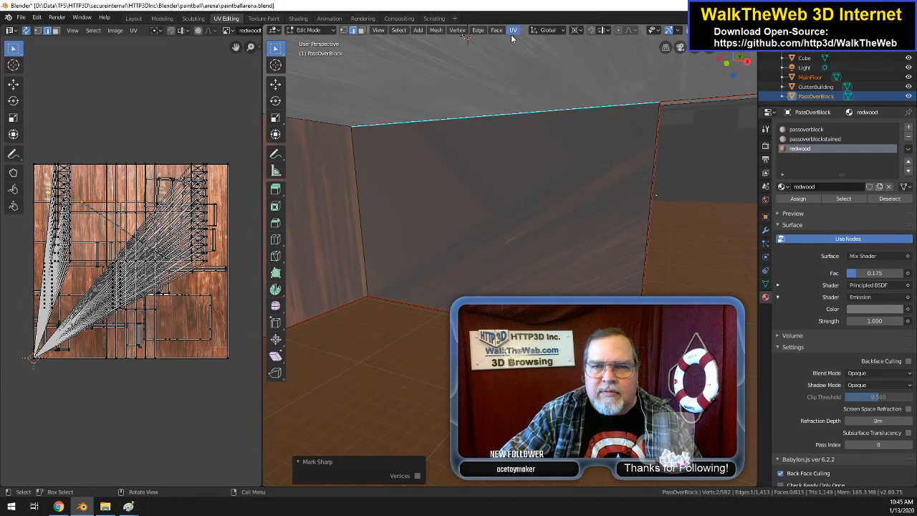
Step: Select all of PassOverBlock's geometry and Unwrap it
key(a)
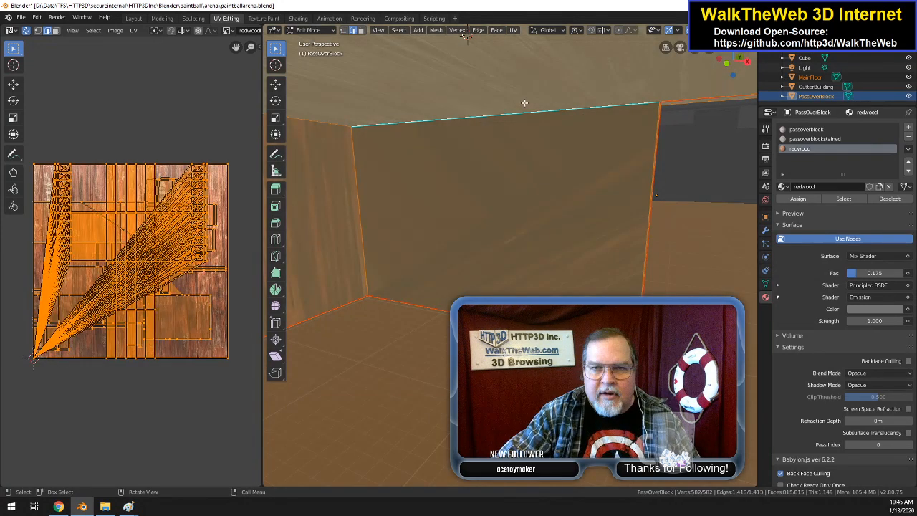
click(514, 30)
click(529, 42)
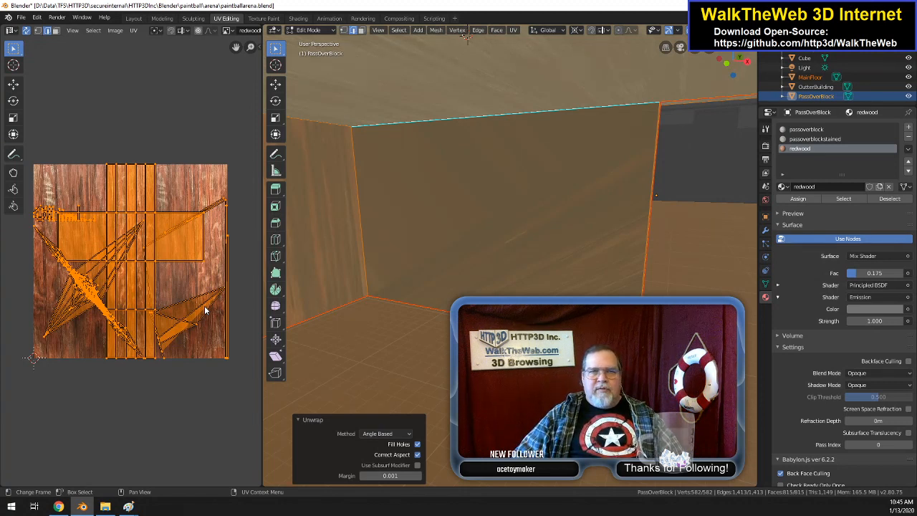
Step: Undo the unwrap, the edge marking changes and the face fill, back to the wall's four selected corner vertices
click(394, 220)
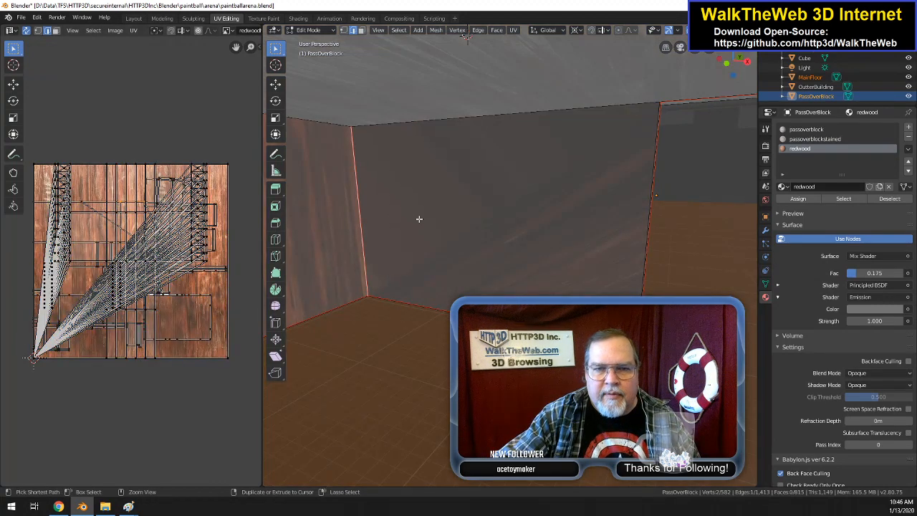
key(ctrl+l)
key(1)
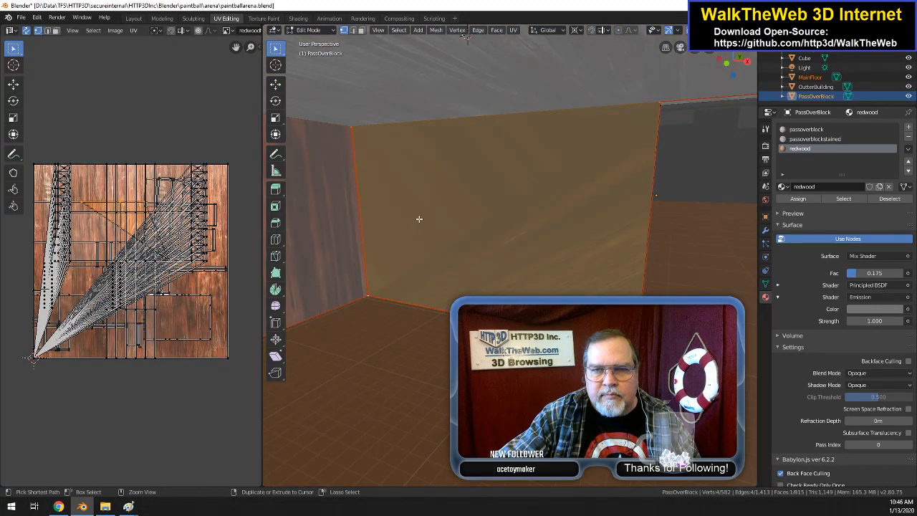
key(ctrl+z)
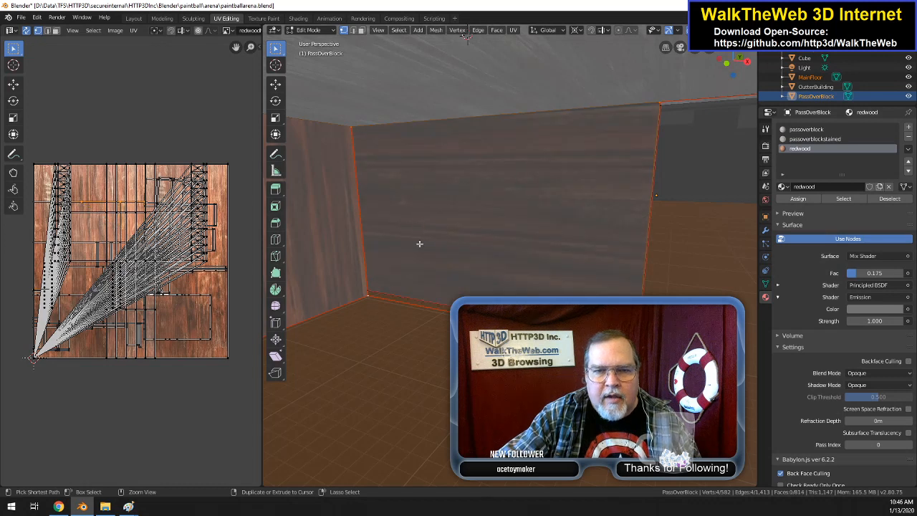
Step: Fill a face between the wall's four corner vertices and mark its ceiling edge and the vertical edge beside the opening as seams
key(f)
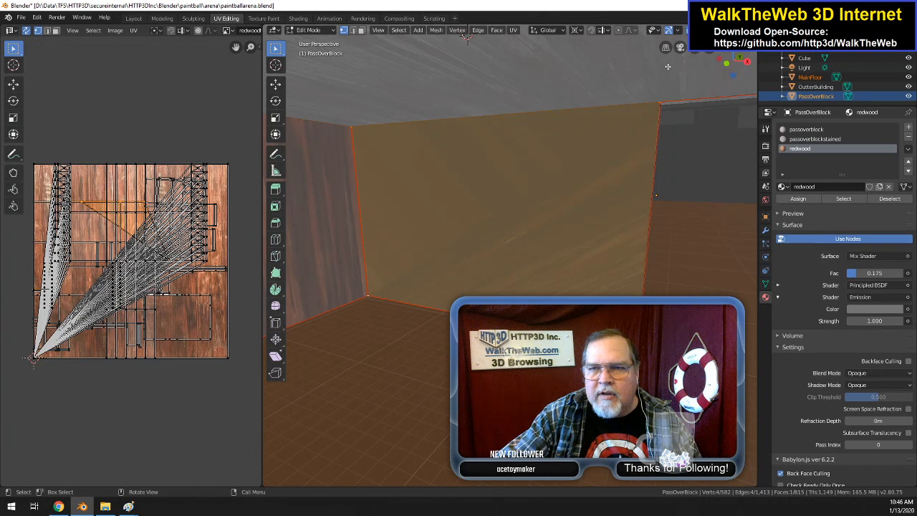
click(352, 31)
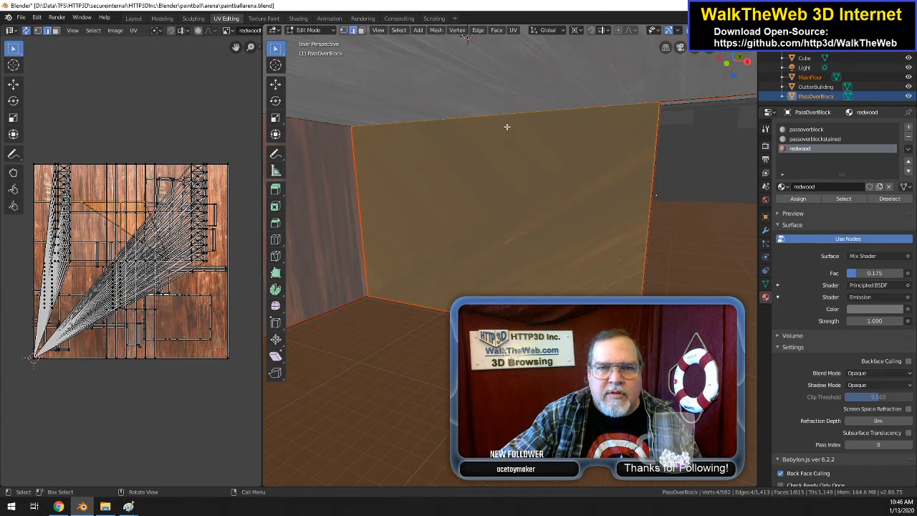
click(508, 118)
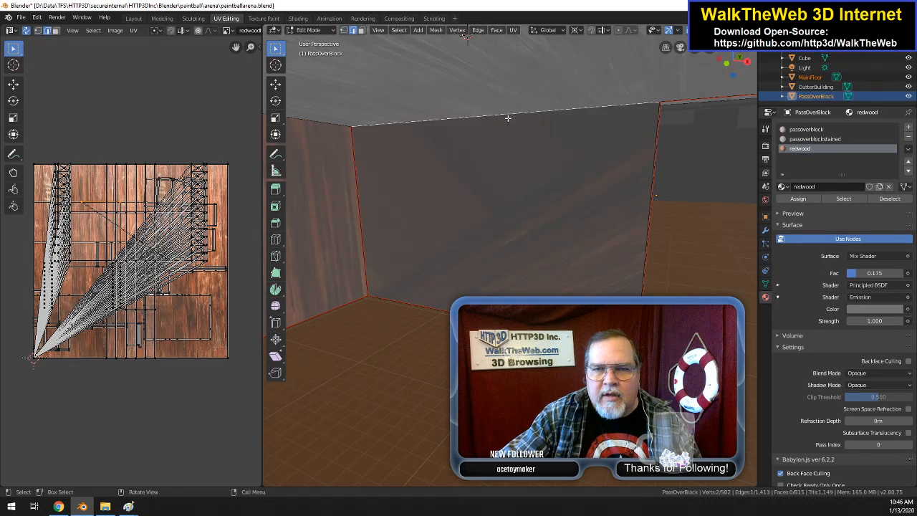
shift+click(643, 239)
right_click(619, 236)
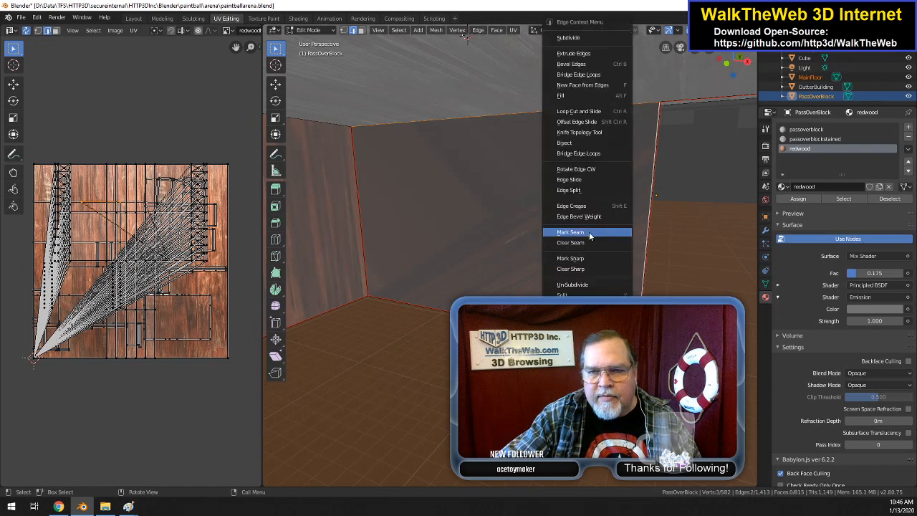
click(590, 232)
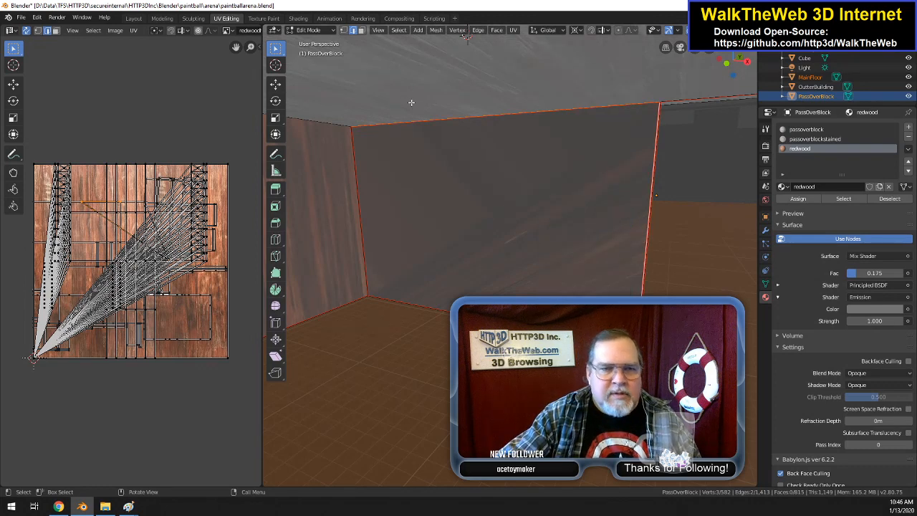
Step: Unwrap all the geometry, and Unwrap it again with passoverblock as the active material slot
key(a)
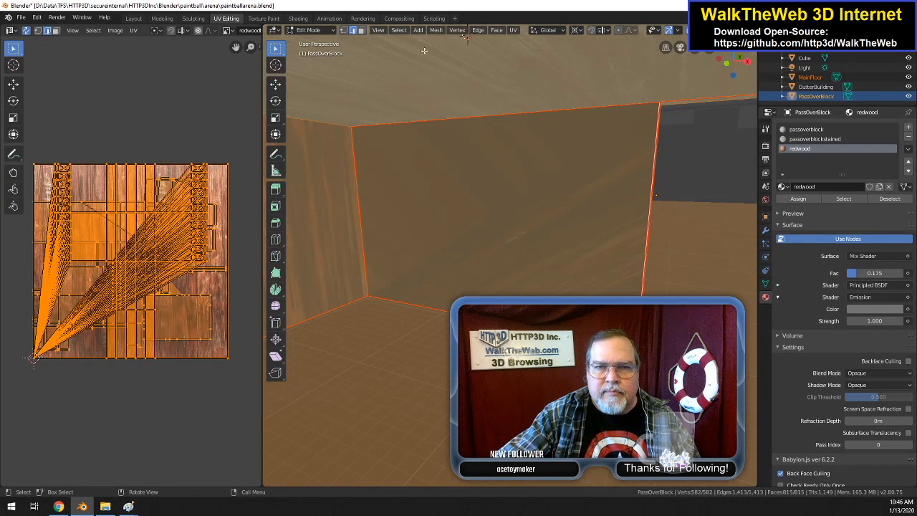
click(513, 30)
click(528, 41)
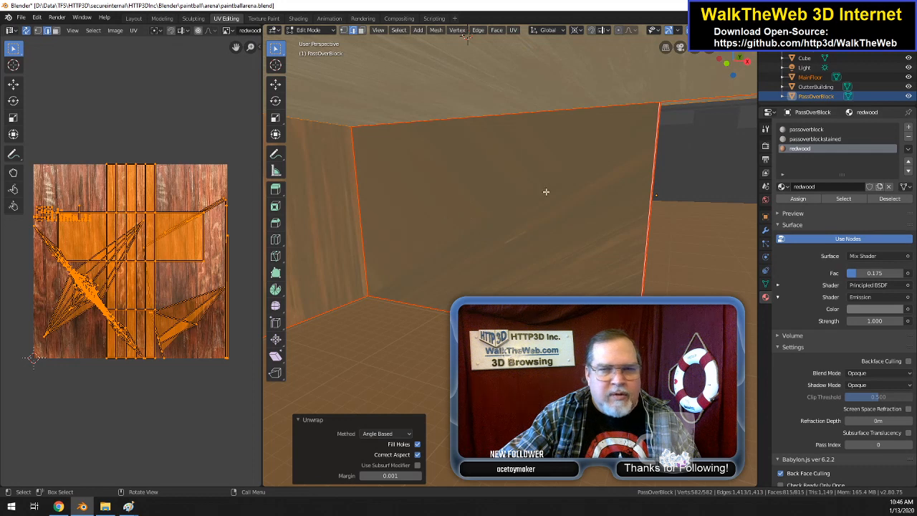
click(802, 129)
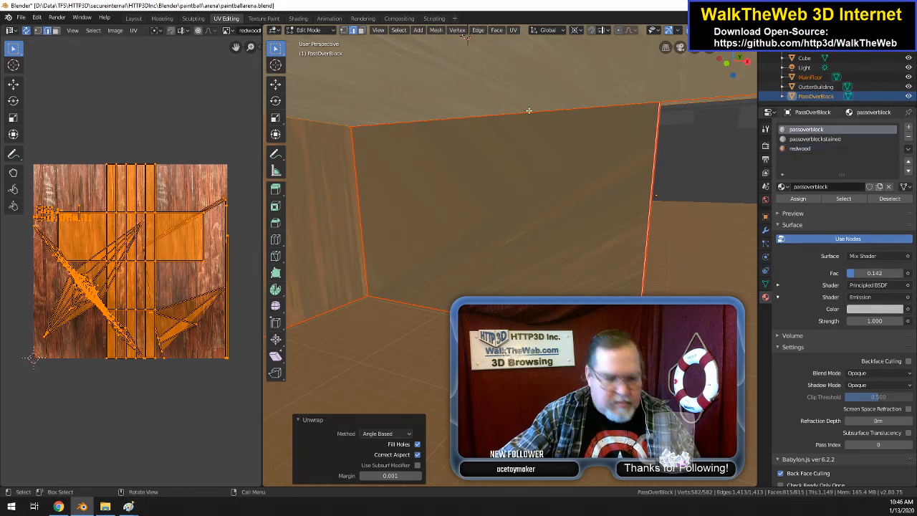
click(513, 30)
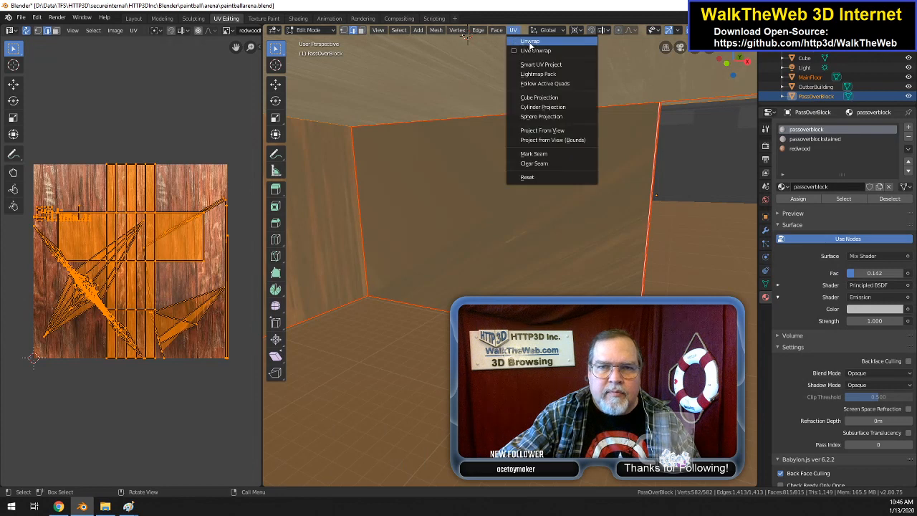
click(529, 41)
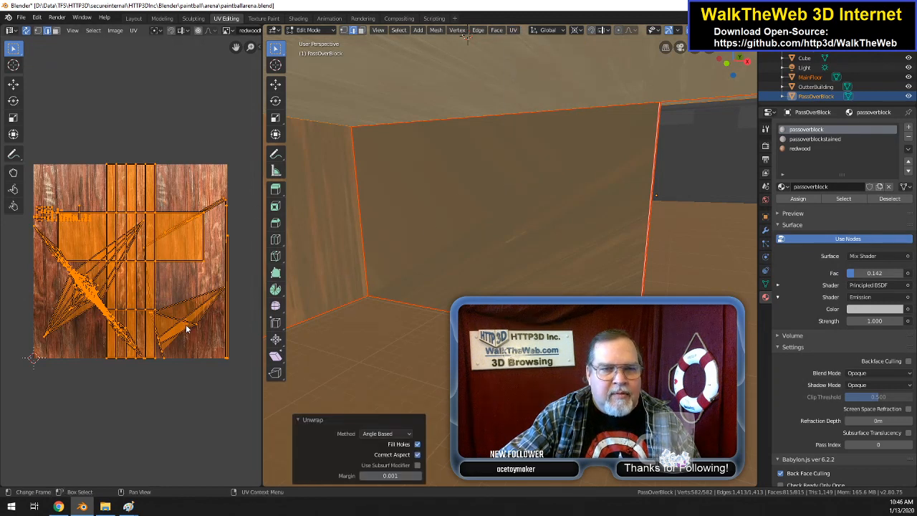
Step: Undo the unwraps and the two seam marks, back to the selected filled wall face
key(ctrl+z)
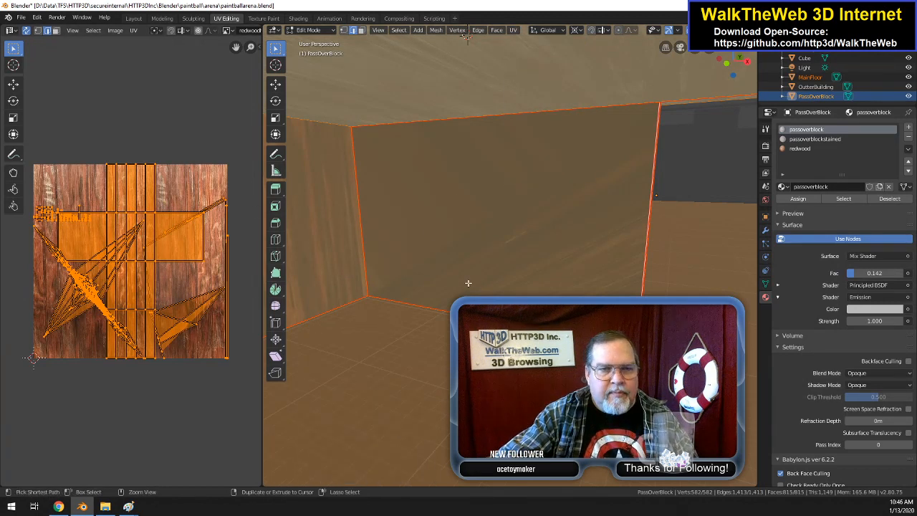
key(ctrl+z)
key(ctrl+z)
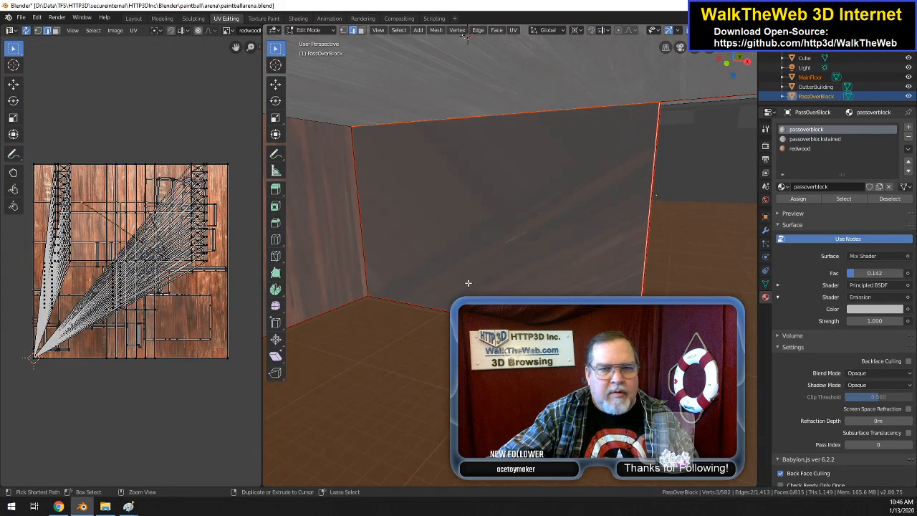
key(ctrl+z)
Step: Step back through the edit history past the face fill into Object Mode, and return to the wall's four selected corner vertices
key(ctrl+z)
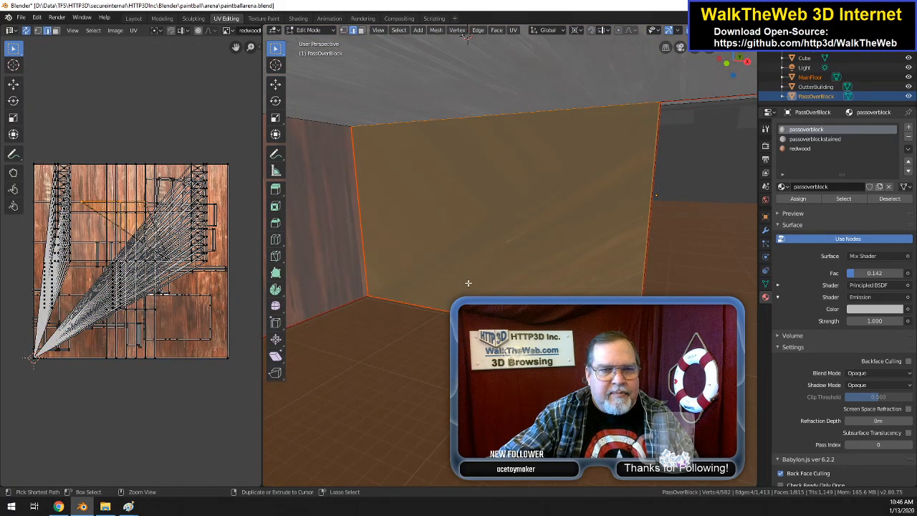
key(ctrl+z)
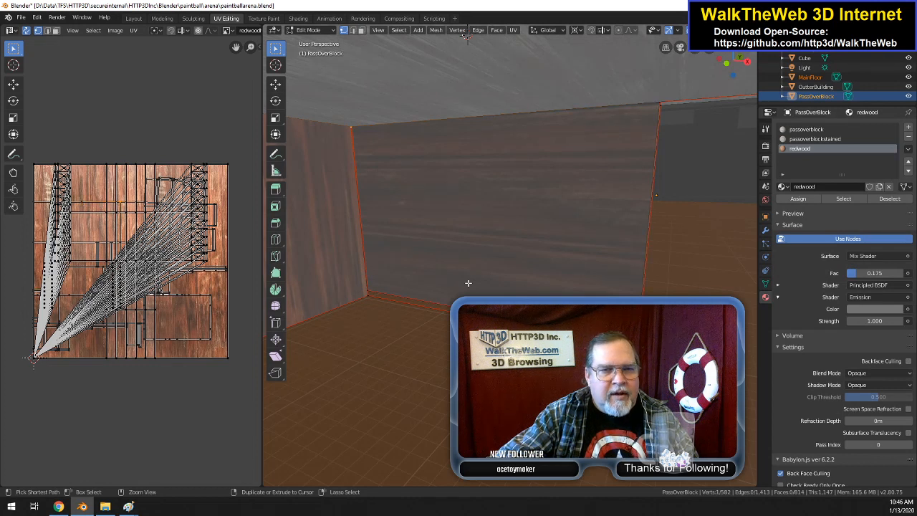
key(ctrl+z)
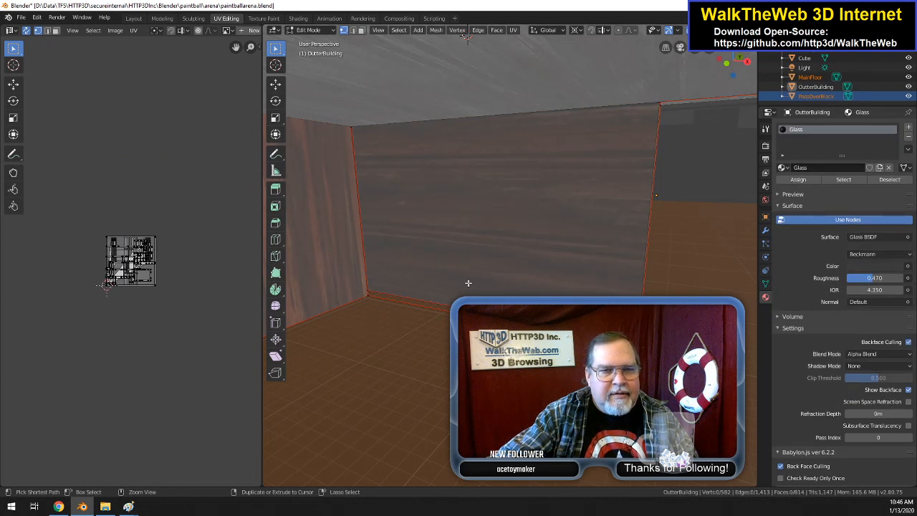
key(ctrl+z)
key(ctrl+z)
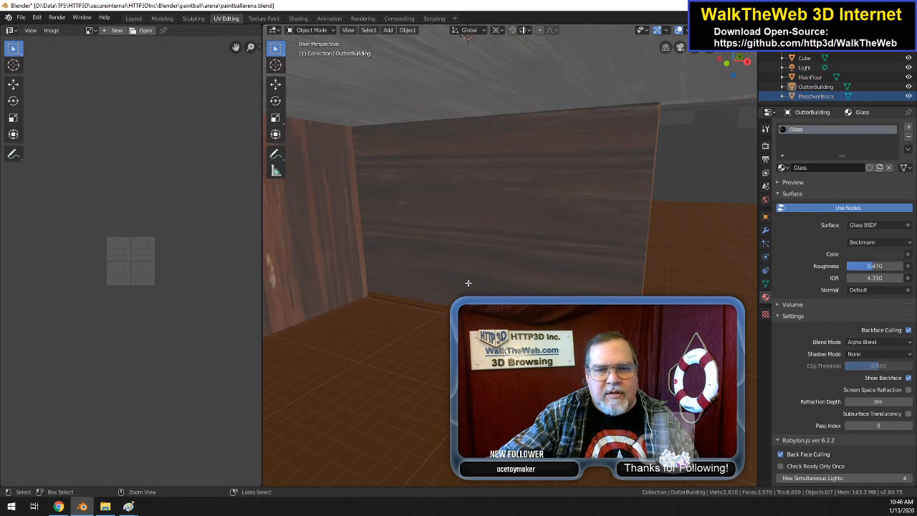
key(ctrl+z)
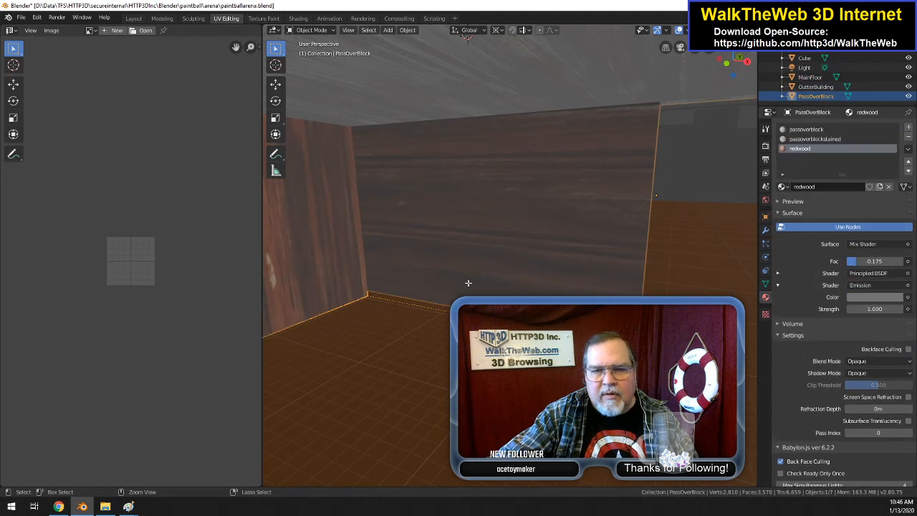
key(ctrl+z)
key(ctrl+z)
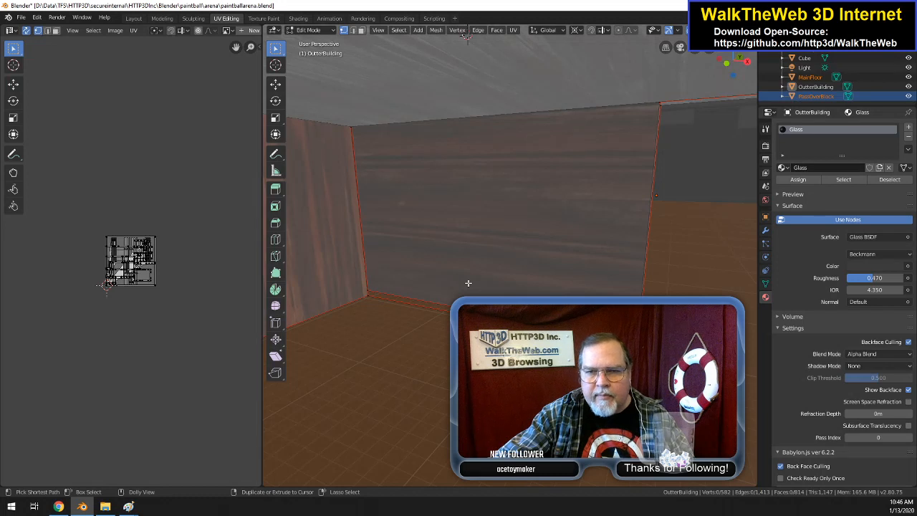
key(ctrl+z)
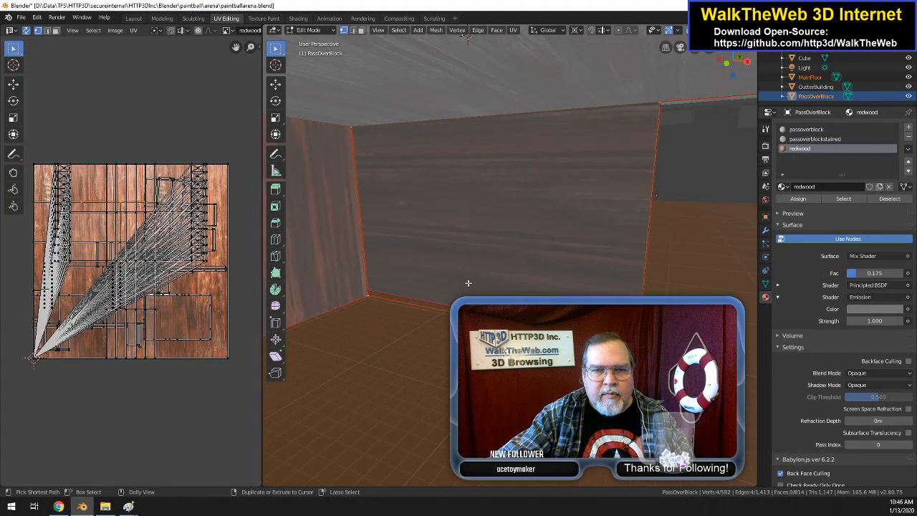
Step: Fill a face between the wall's four corner vertices and select the UV vertex at the texture's lower-left corner
click(468, 283)
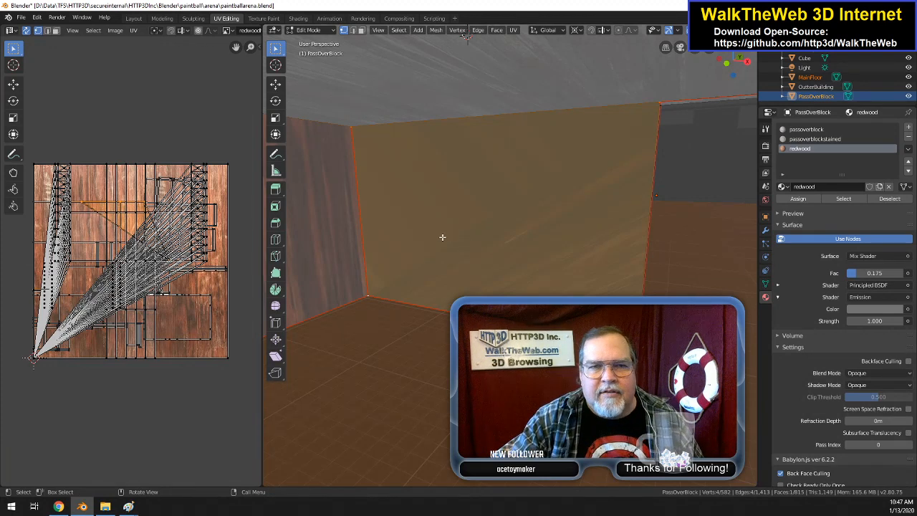
scroll(442, 237, up, 4)
scroll(443, 220, down, 4)
scroll(442, 219, down, 6)
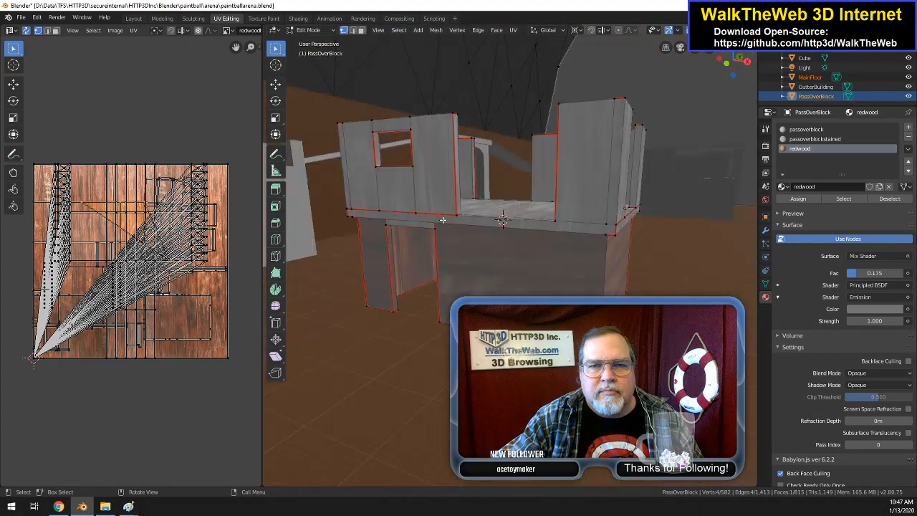
scroll(490, 189, up, 3)
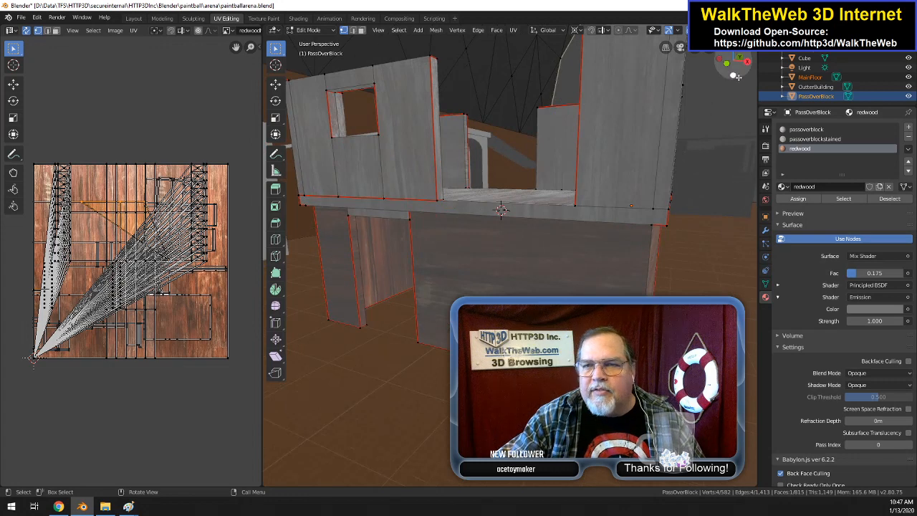
mouse_move(738, 70)
mouse_down()
mouse_move(716, 72)
mouse_move(740, 73)
mouse_up()
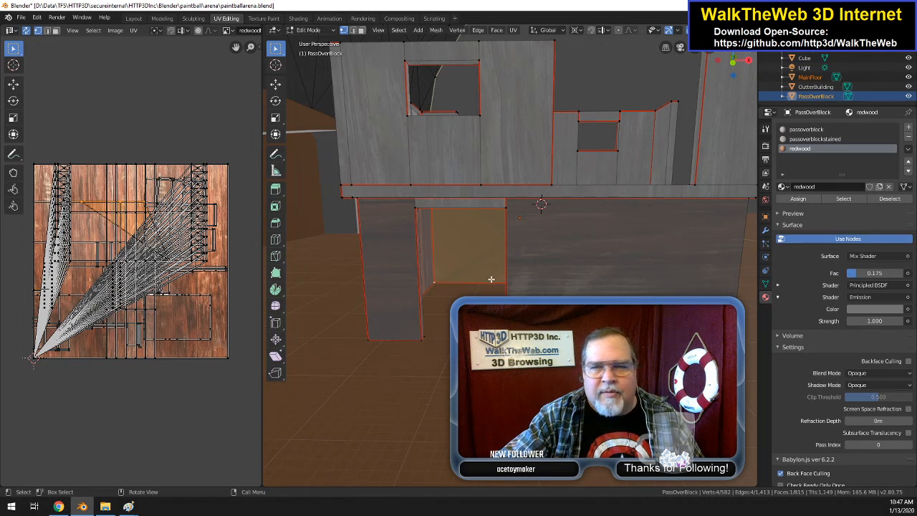
click(33, 360)
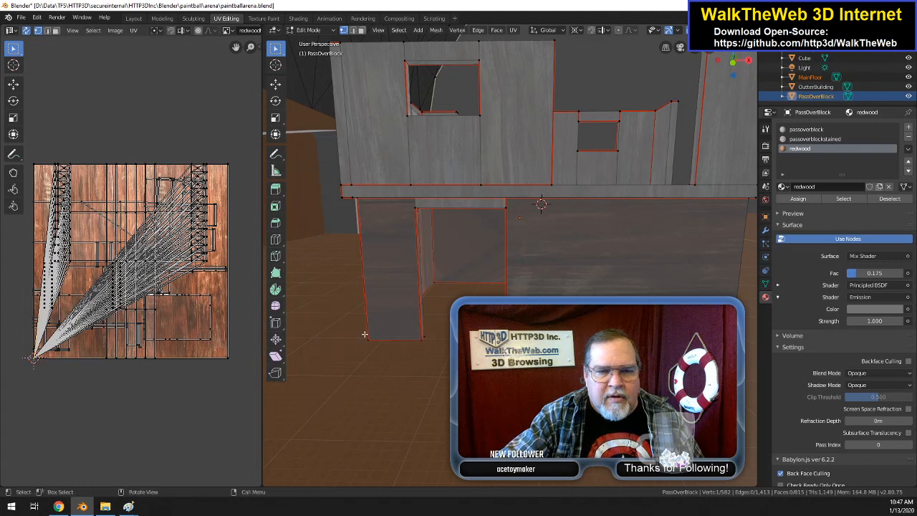
mouse_move(748, 60)
mouse_down()
mouse_move(757, 24)
mouse_move(789, 77)
mouse_move(762, 69)
mouse_up()
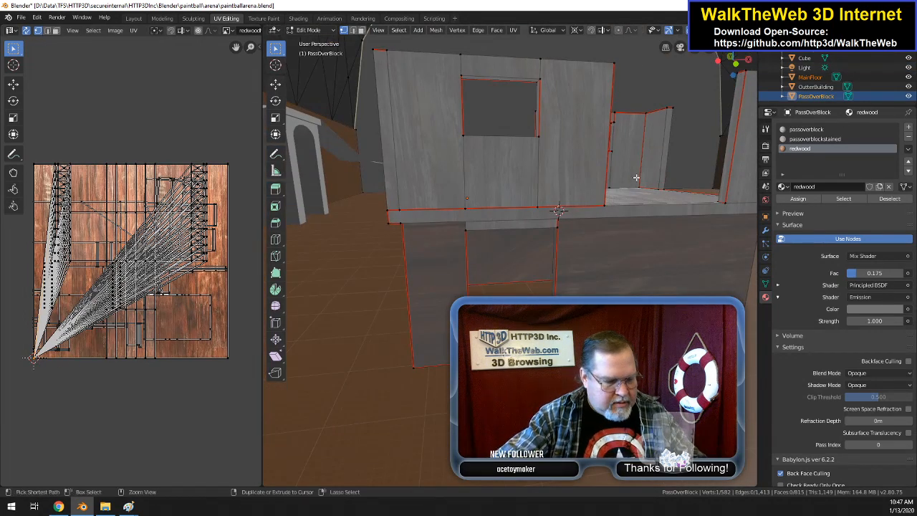
Step: Undo the UV vertex selection, the wall's face fill and the preceding corner vertex selections
click(514, 208)
key(z)
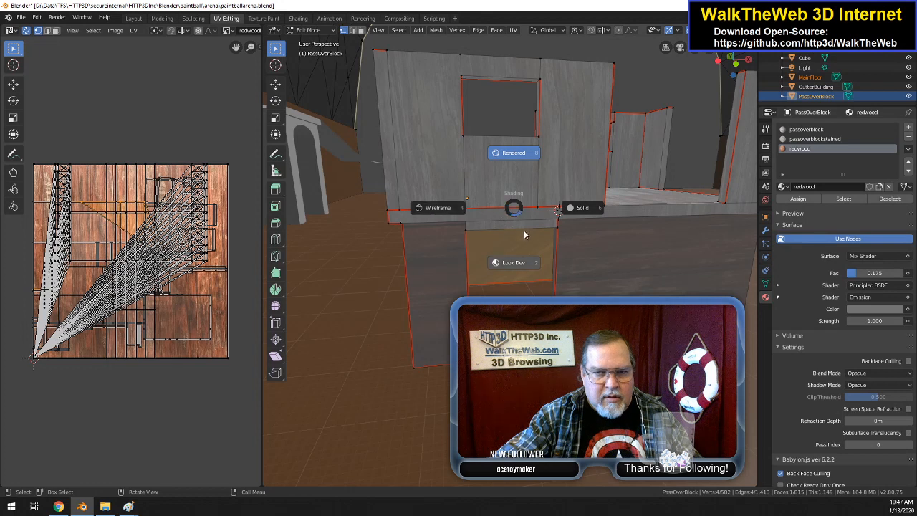
key(Escape)
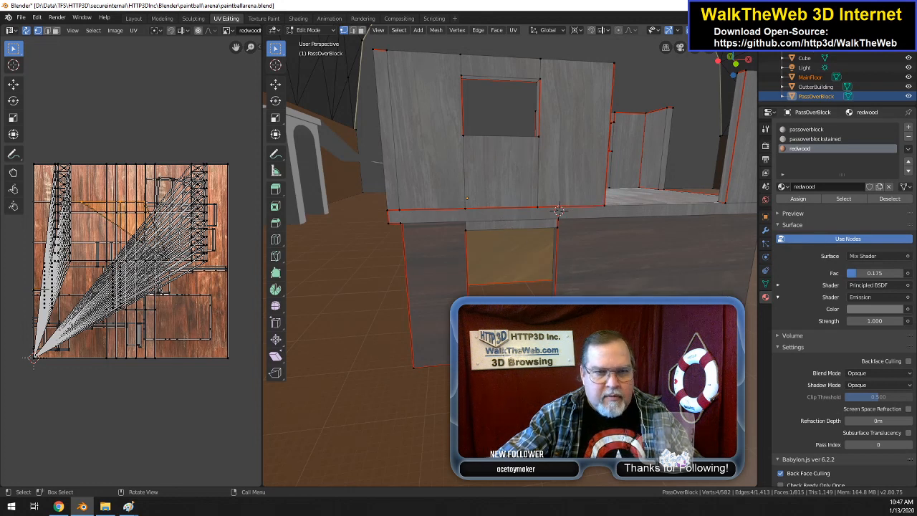
key(ctrl+z)
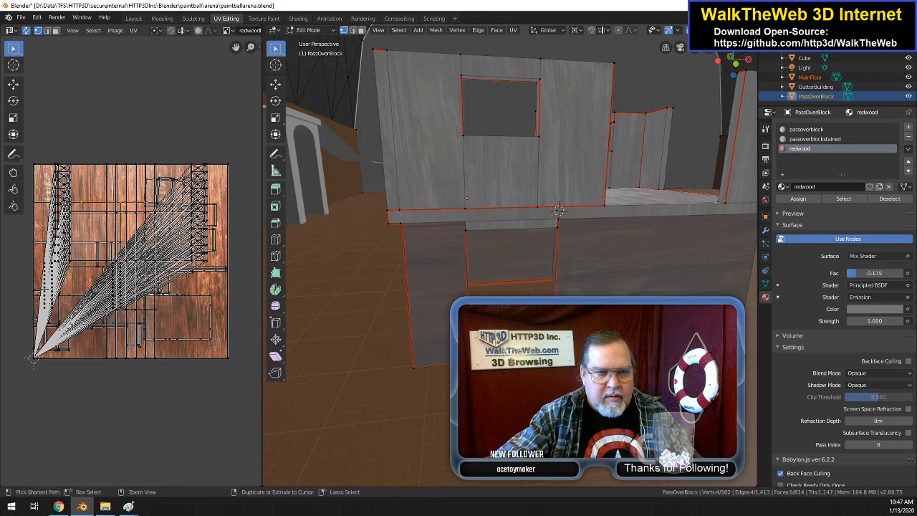
key(ctrl+z)
key(ctrl+z)
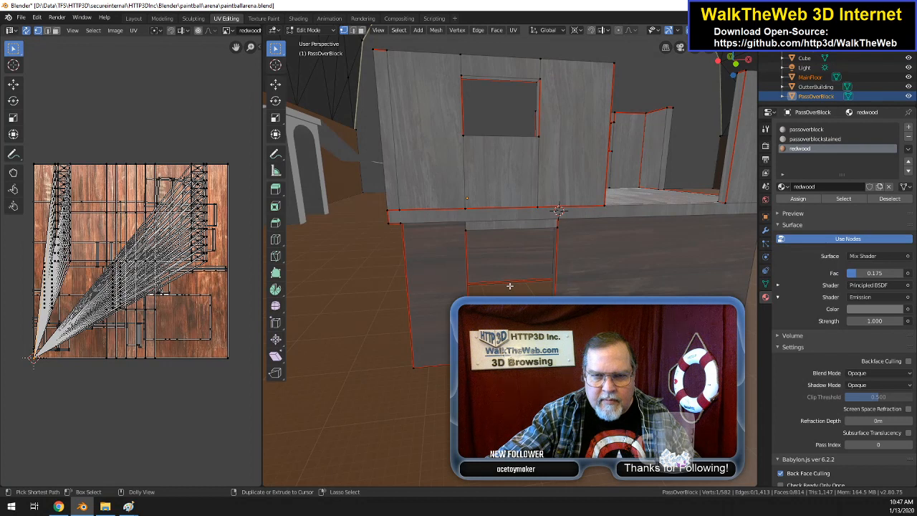
key(ctrl+z)
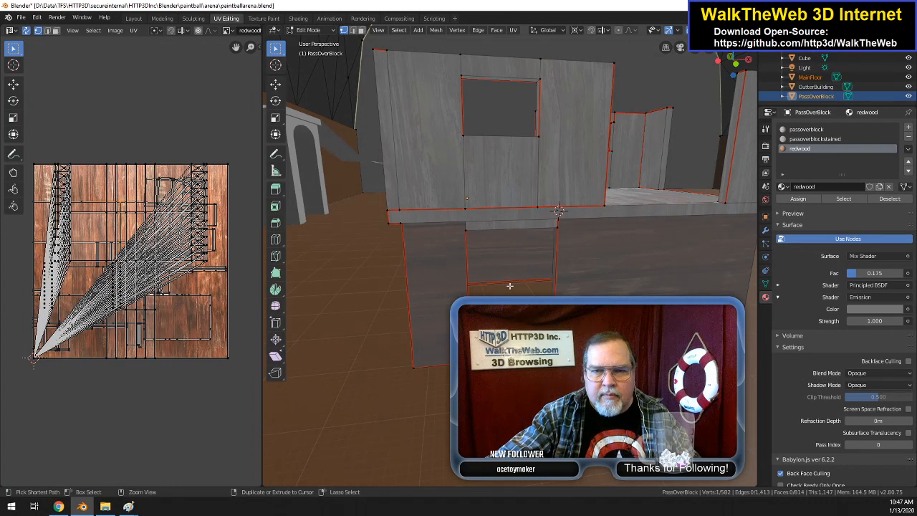
Step: Step back through the edit history past the OutterBuilding states and return to PassOverBlock's Edit Mode with one wall vertex selected
key(ctrl+z)
key(ctrl+z)
key(ctrl+z)
key(ctrl+z)
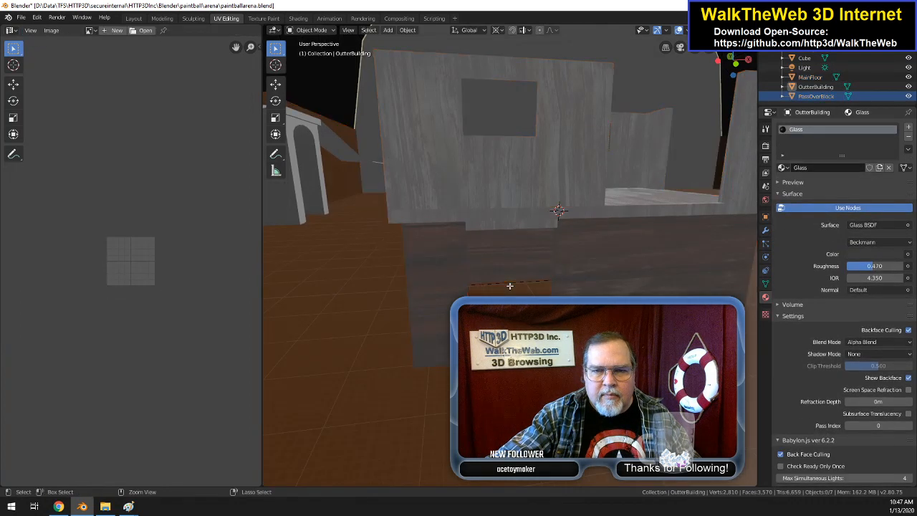
key(ctrl+z)
key(ctrl+z)
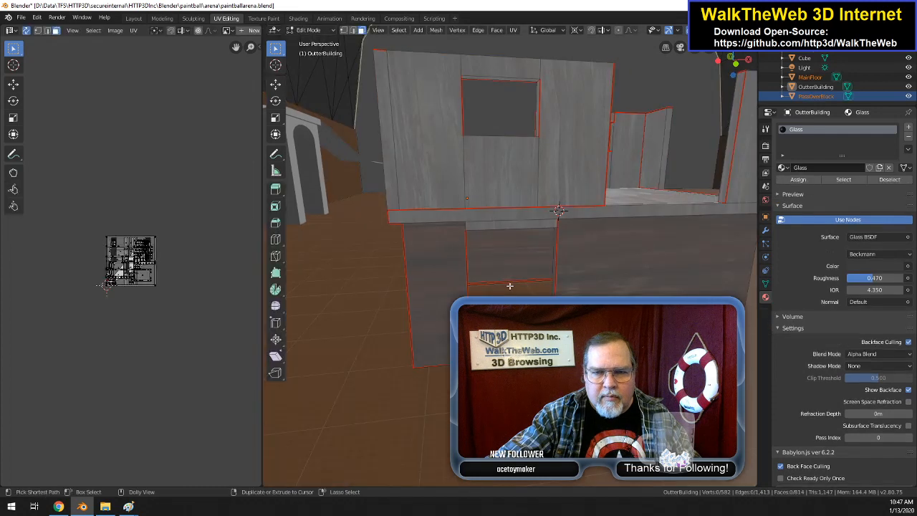
key(ctrl+z)
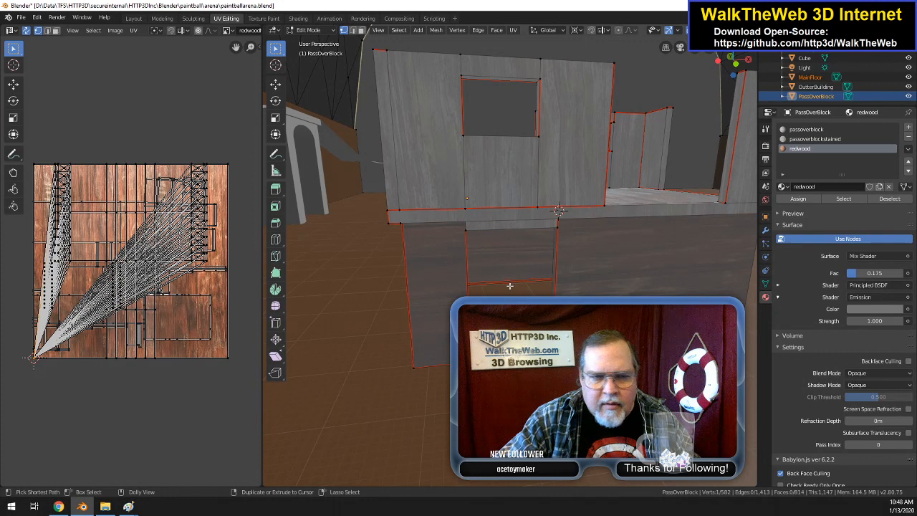
Step: Add the interior redwood wall's three other corner vertices to the selection and fill a face between all four
mouse_move(736, 64)
mouse_down()
mouse_move(710, 58)
mouse_move(724, 59)
mouse_up()
scroll(687, 181, up, 6)
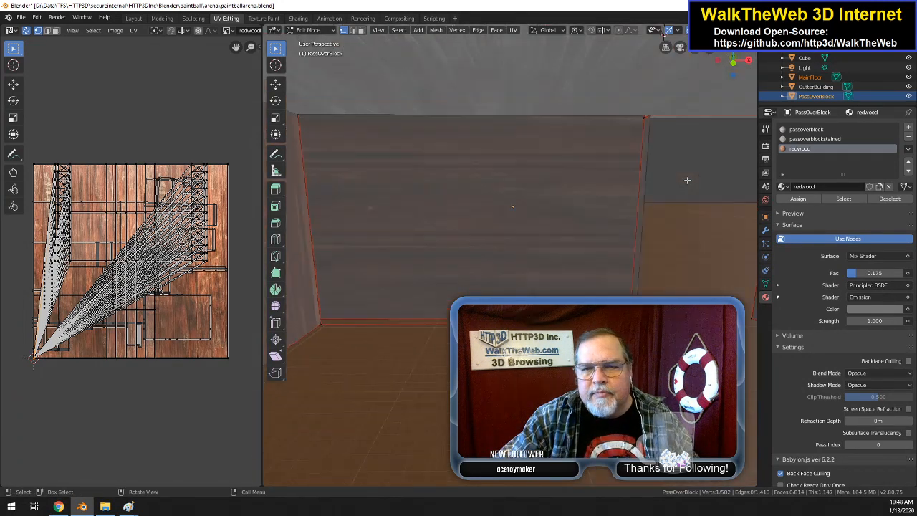
scroll(687, 181, up, 2)
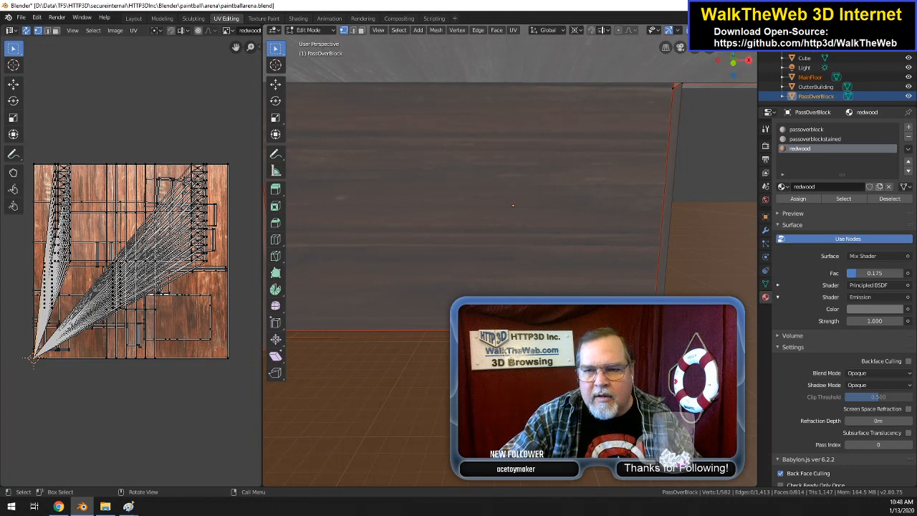
shift+click(682, 85)
drag(731, 66, 748, 66)
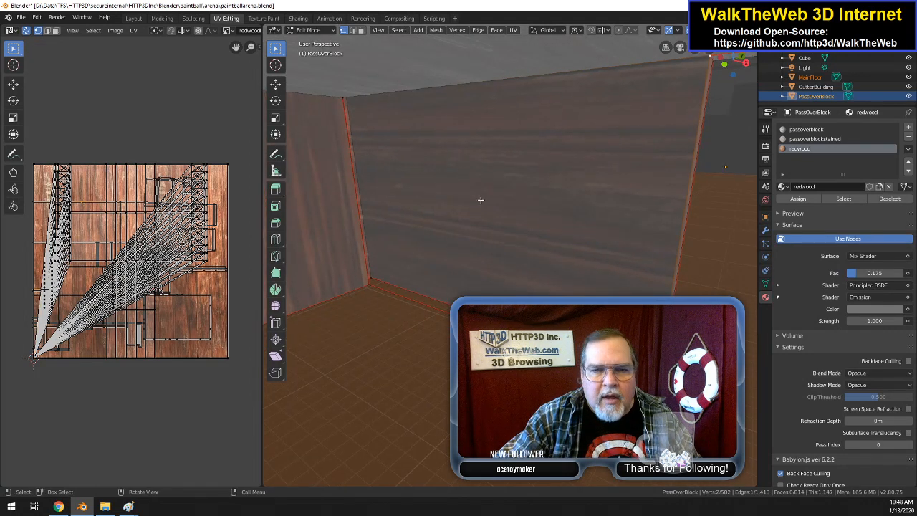
shift+click(363, 280)
shift+click(341, 95)
key(f)
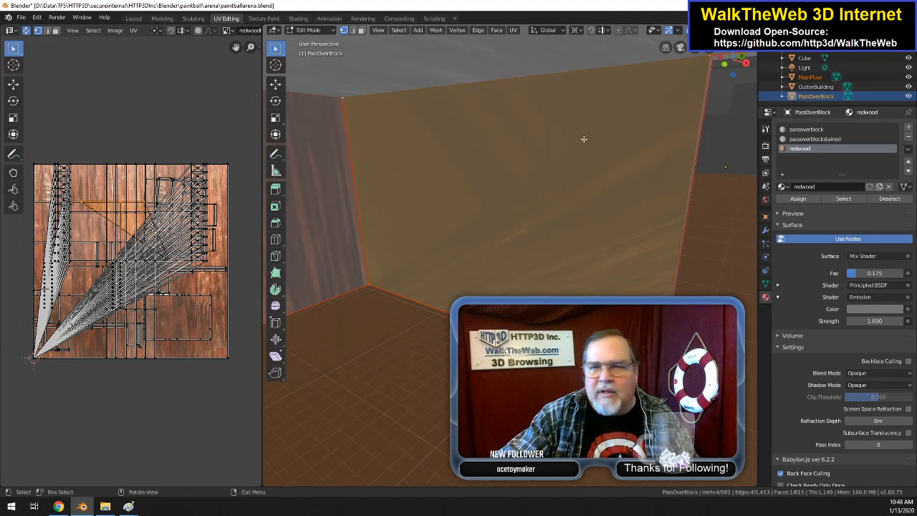
Step: Check the filled wall face from outside PassOverBlock and save the paintballarena.blend file
middle_drag(725, 167, 730, 166)
drag(734, 71, 653, 148)
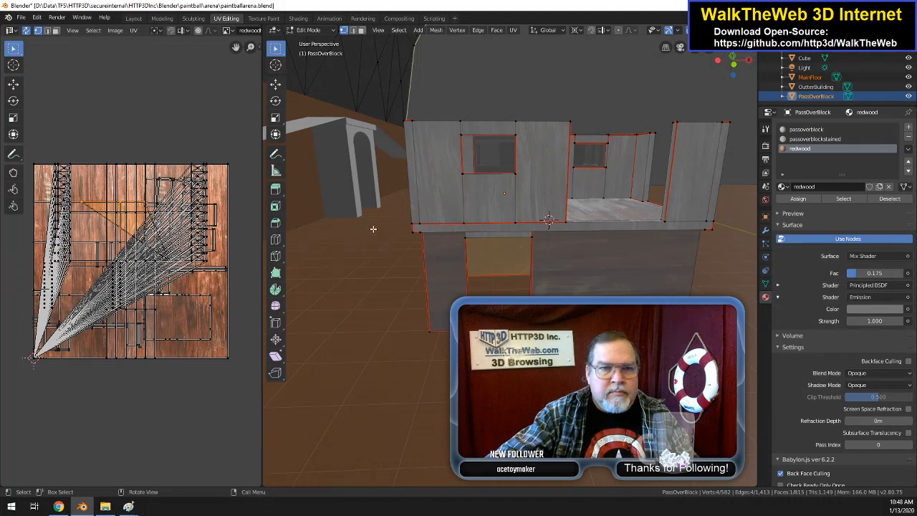
click(21, 18)
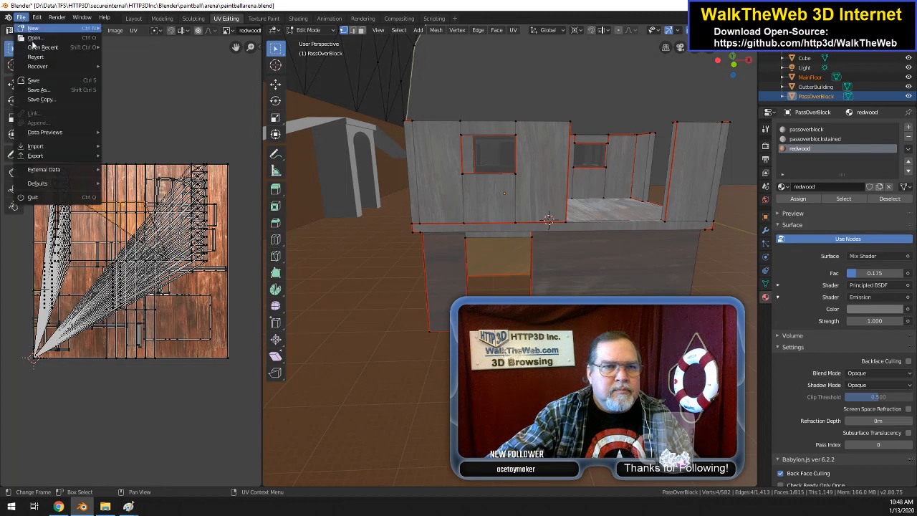
click(36, 81)
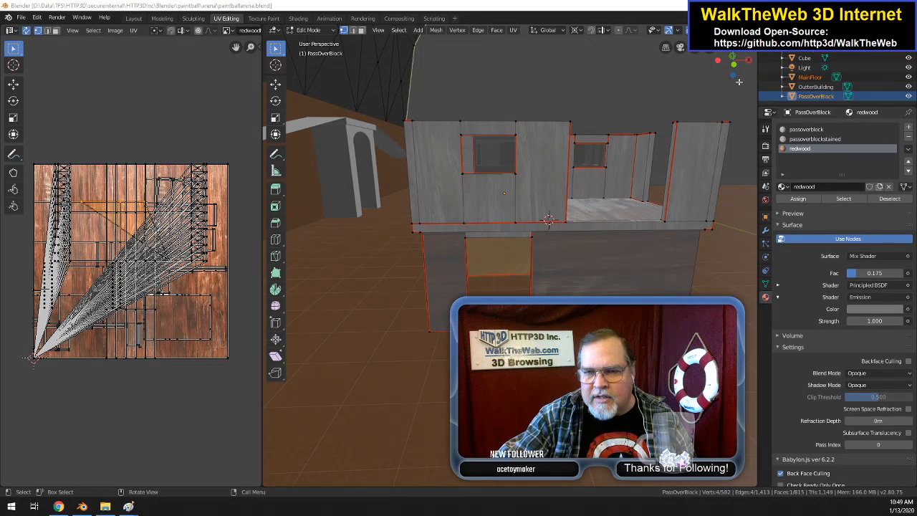
Step: Return PassOverBlock to Object Mode and save paintballarena.blend again
drag(731, 68, 444, 213)
middle_drag(444, 213, 344, 158)
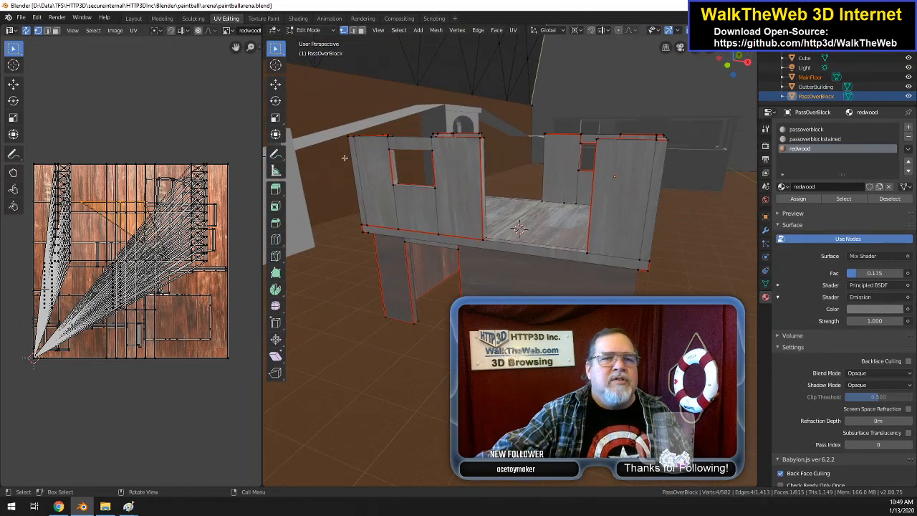
key(Tab)
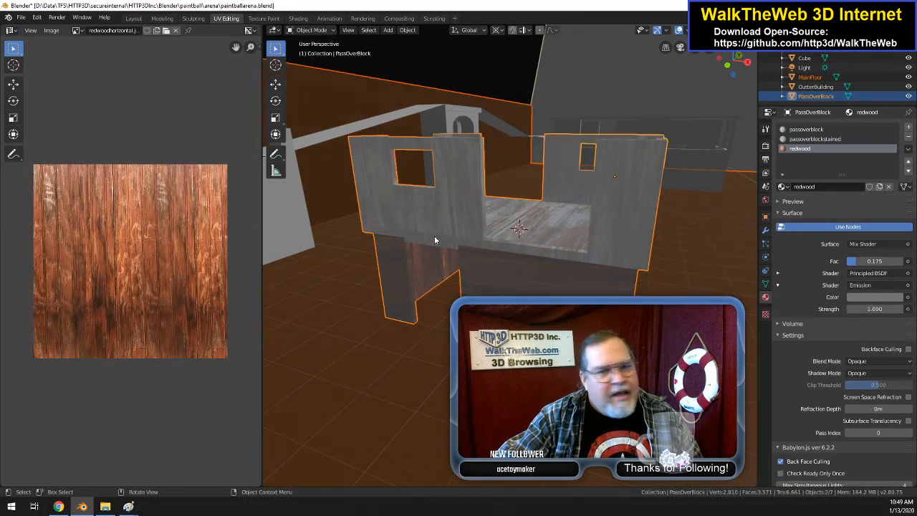
click(21, 18)
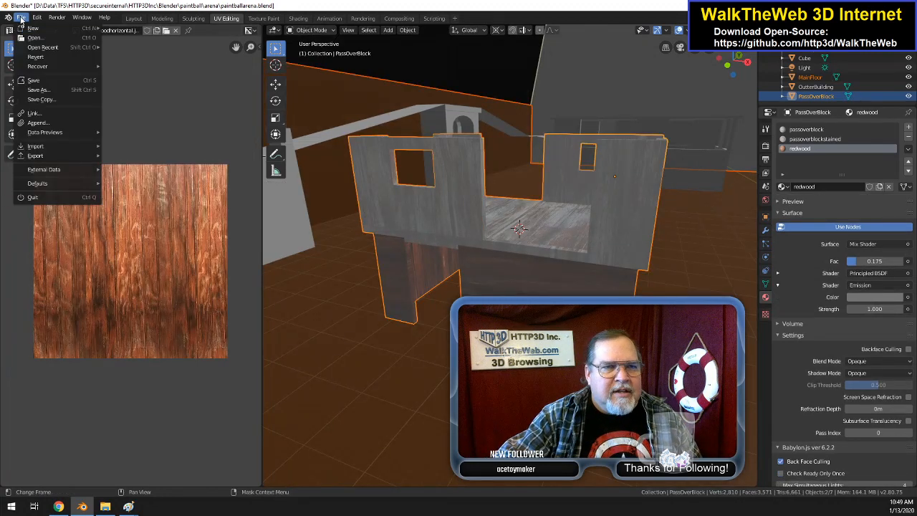
click(32, 81)
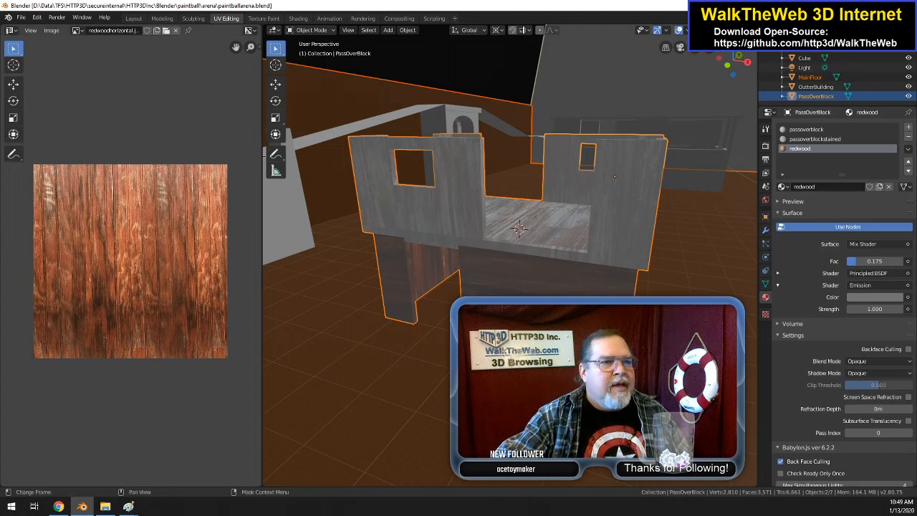